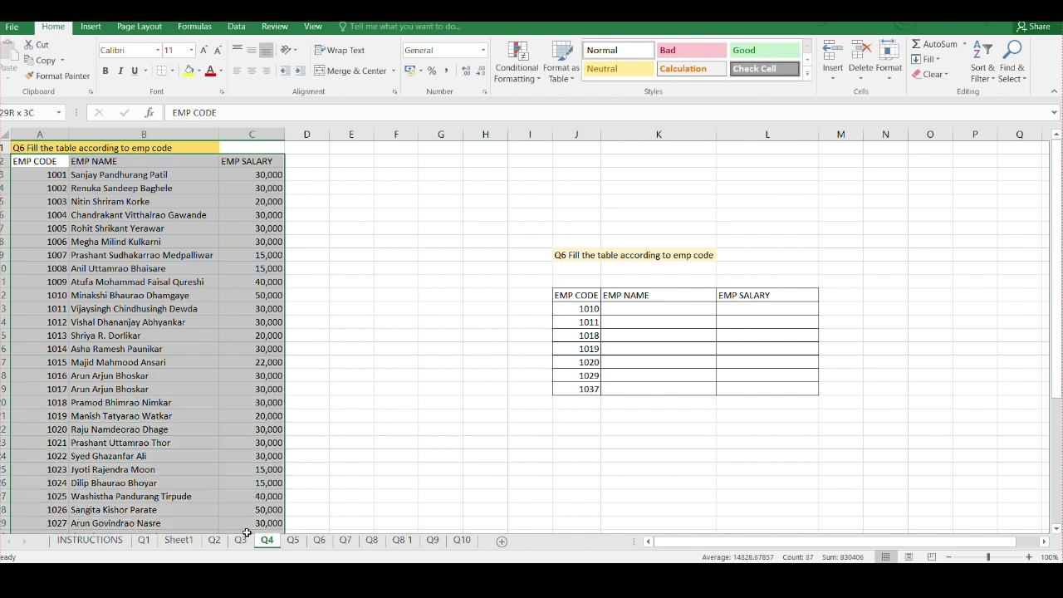
Step: Copy the employee data in A2:C19 of sheet Q4 and paste it at A1 of a new blank workbook
key("ctrl+c")
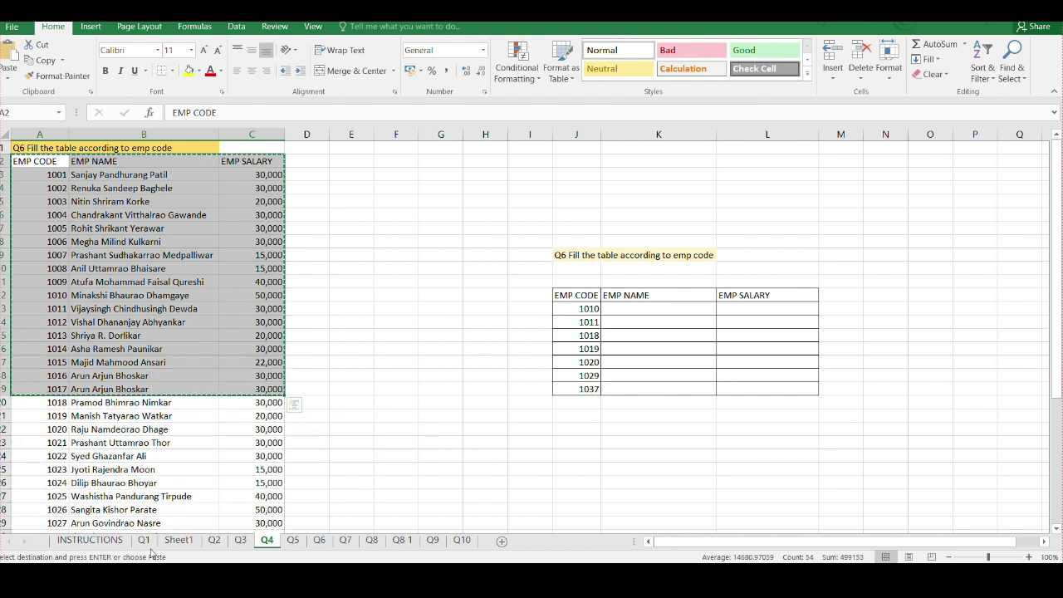
key("ctrl+n")
key("alt+Tab")
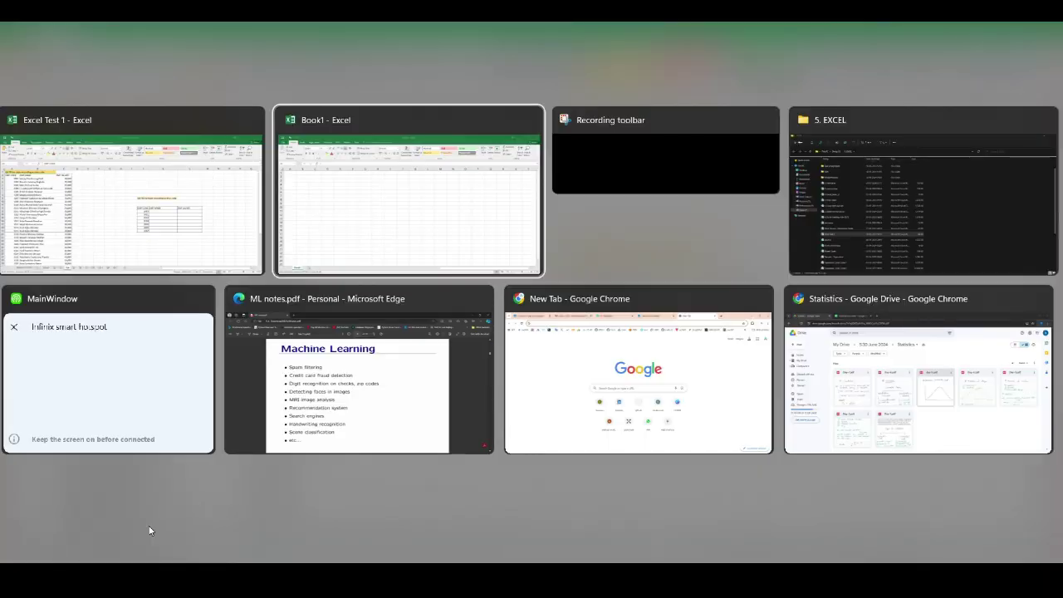
key("ctrl+v")
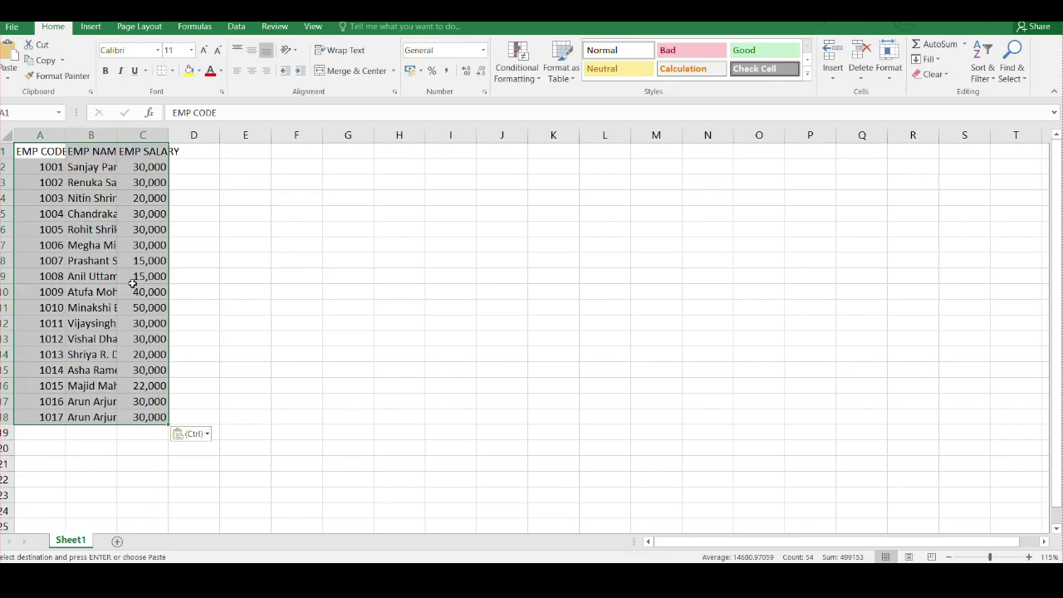
Step: Auto-fit columns A, B and C to the width of the pasted employee data
double_click(65, 135)
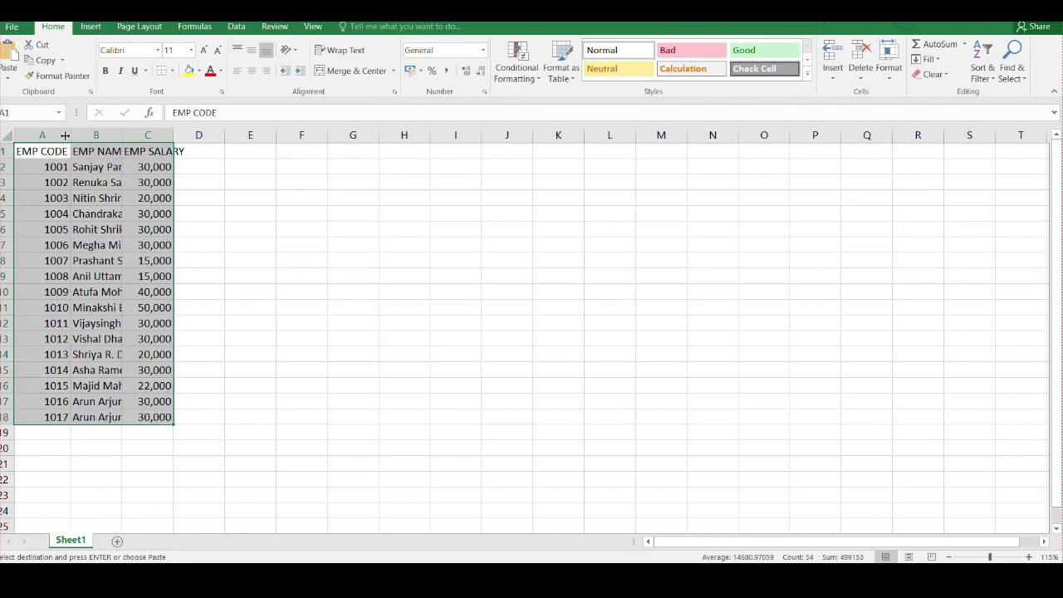
double_click(121, 136)
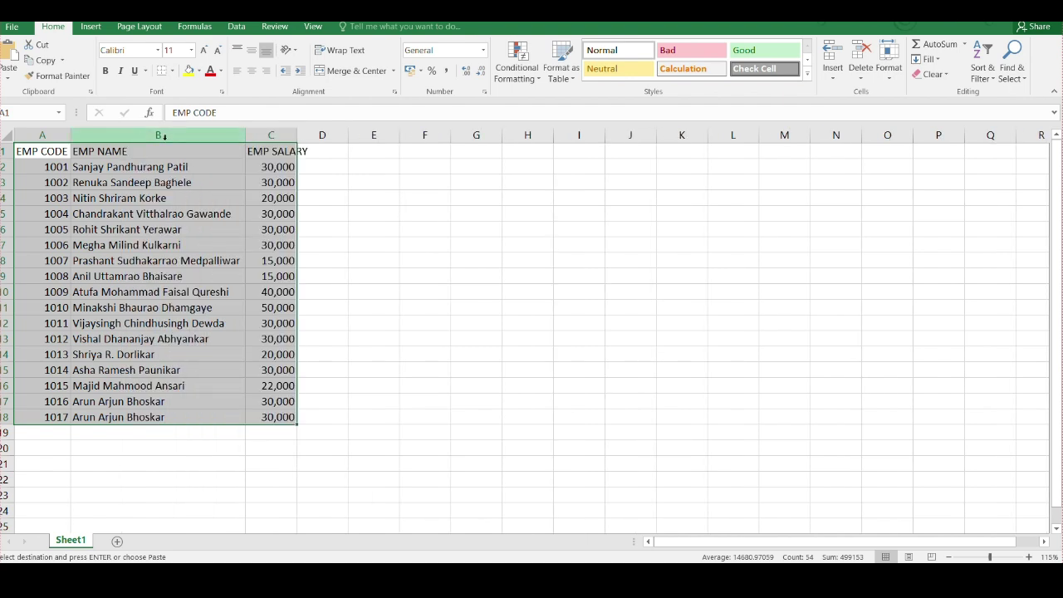
double_click(298, 135)
left_click(460, 195)
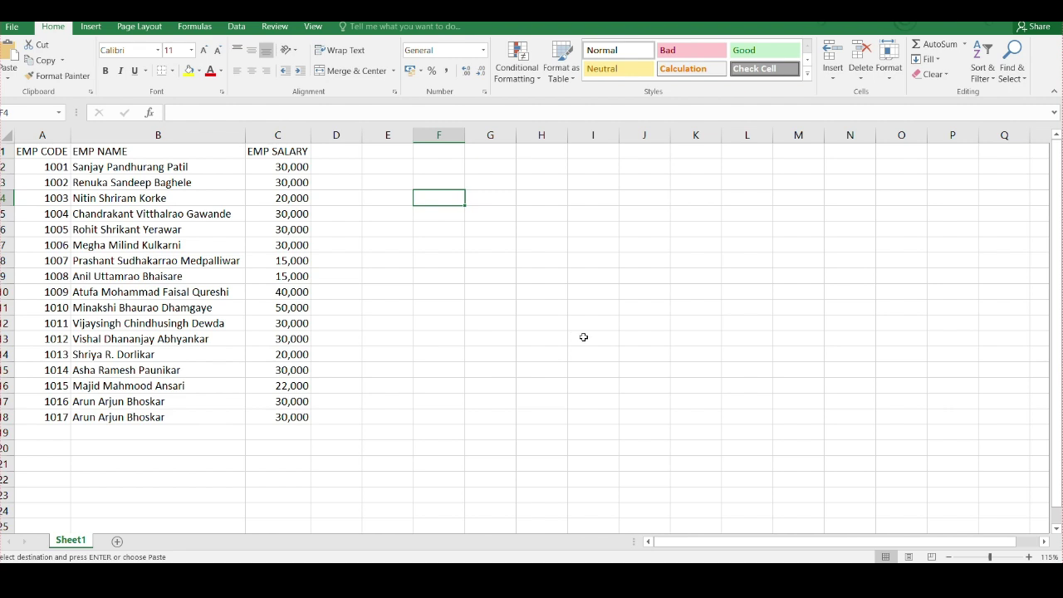
left_click(445, 150)
left_click(449, 169)
left_click(442, 182)
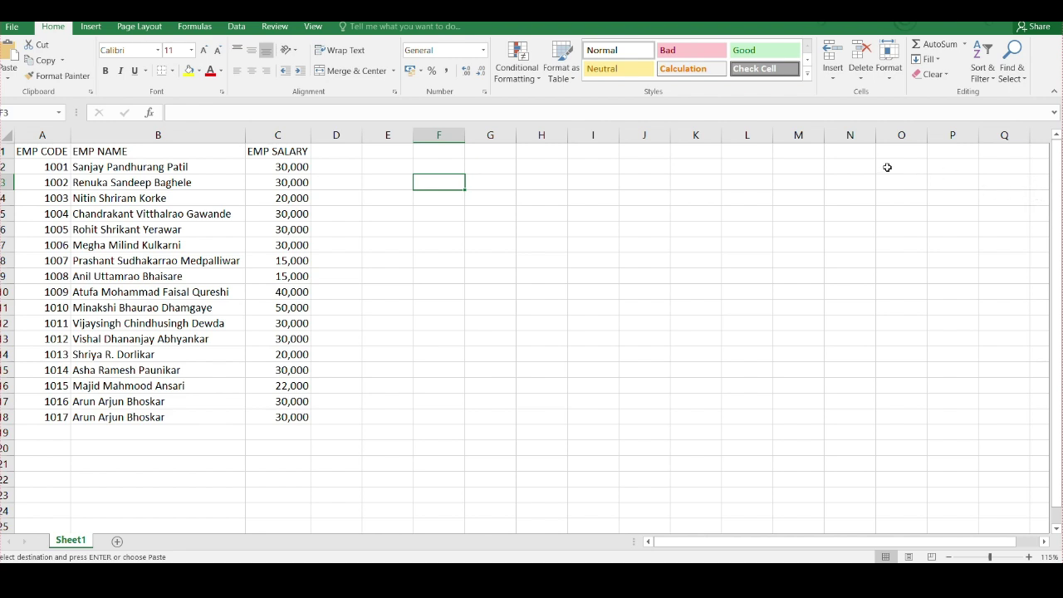
Step: Copy the employee table A1:C18 and try the direct Transpose paste option at cell F1
left_click_drag(34, 152, 287, 425)
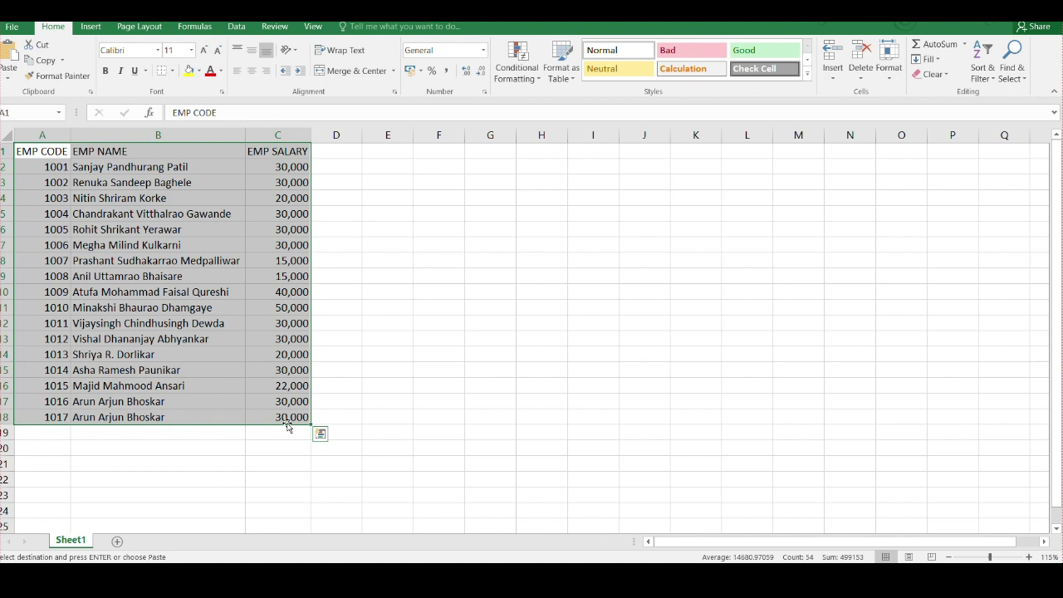
right_click(431, 152)
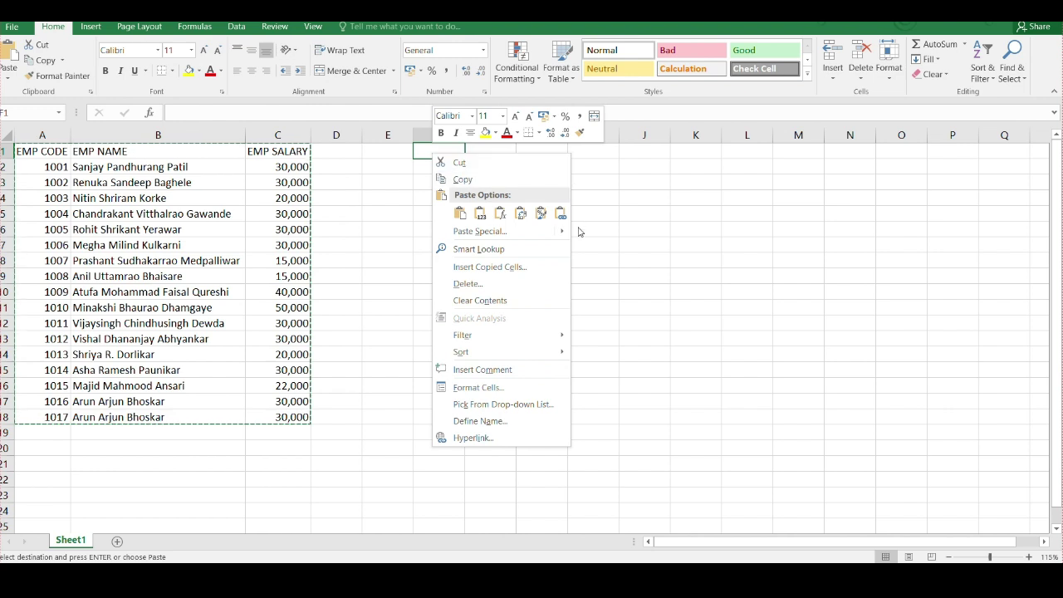
mouse_move(560, 234)
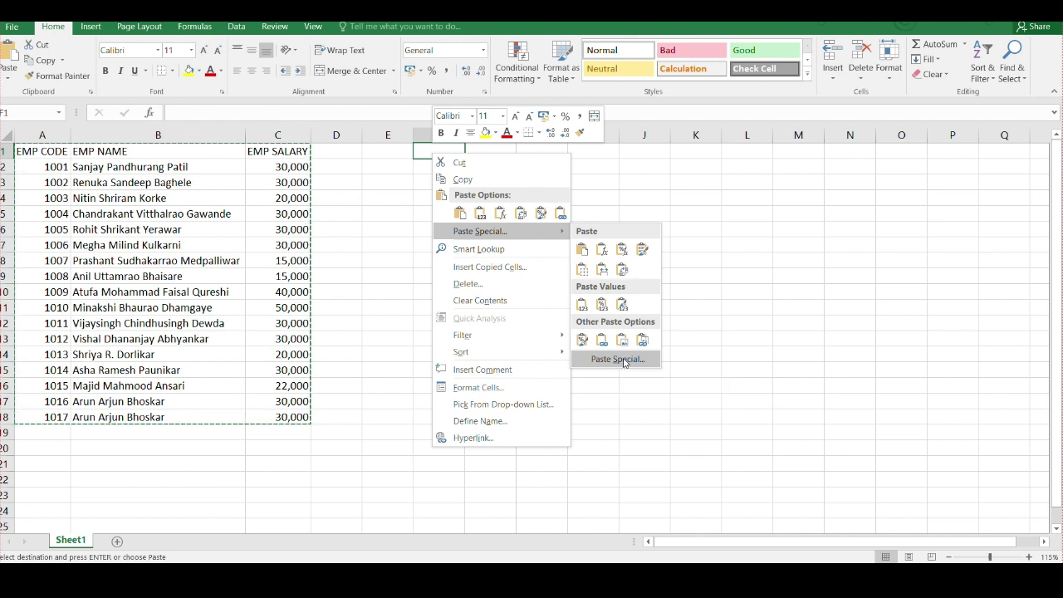
left_click(622, 269)
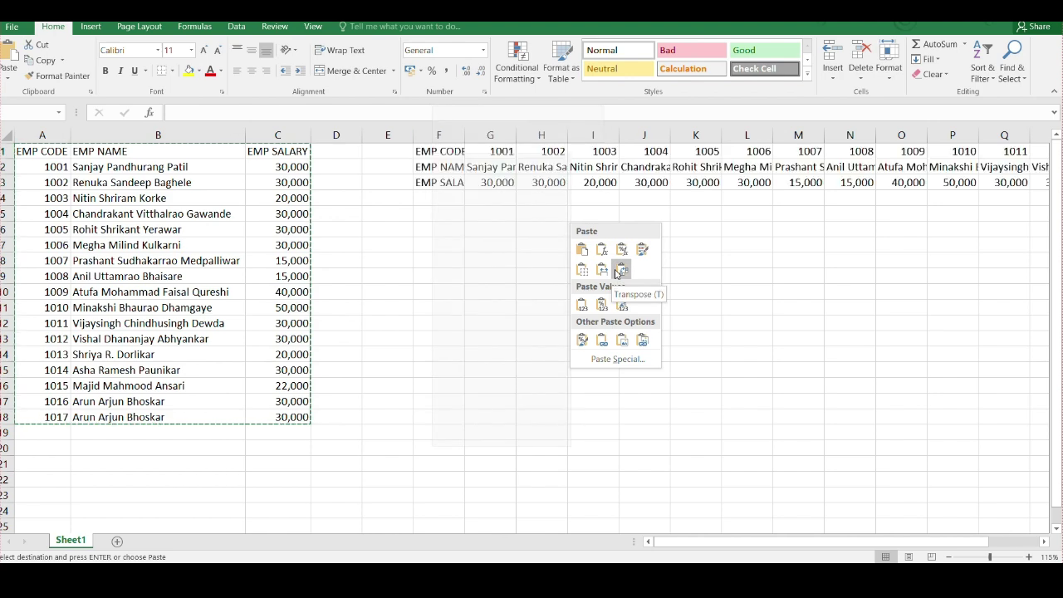
Step: Paste the copied employee table at F1 through the Paste Special dialog with Transpose enabled
right_click(426, 150)
left_click(629, 364)
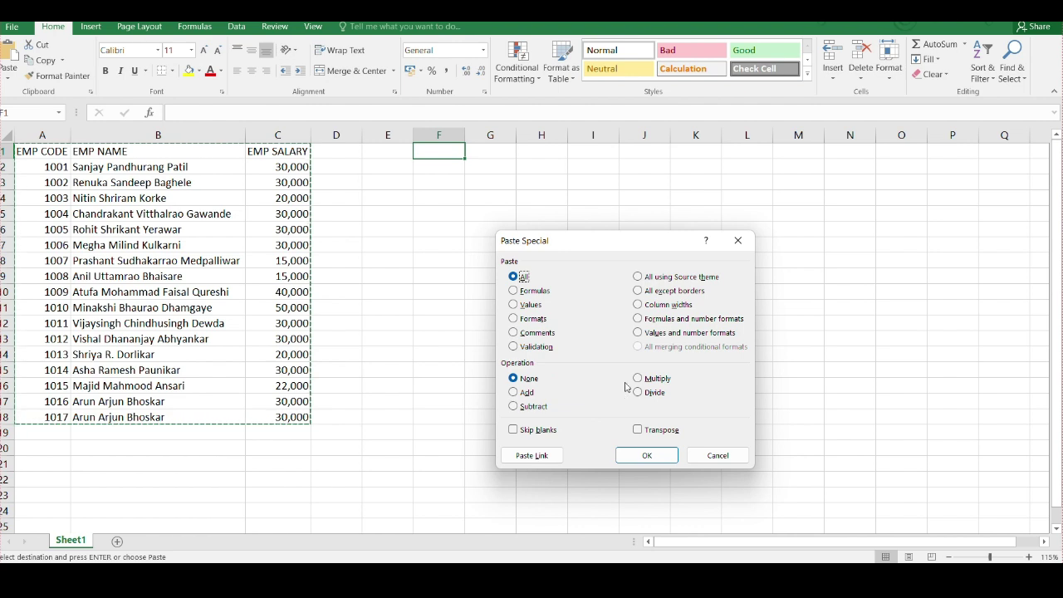
left_click(637, 430)
left_click(644, 455)
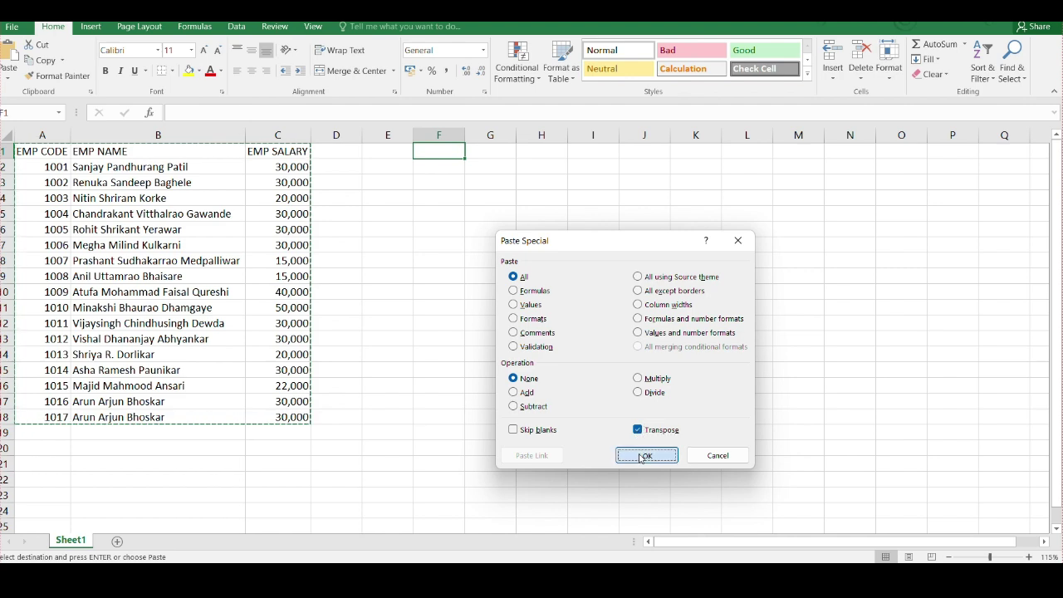
left_click(519, 232)
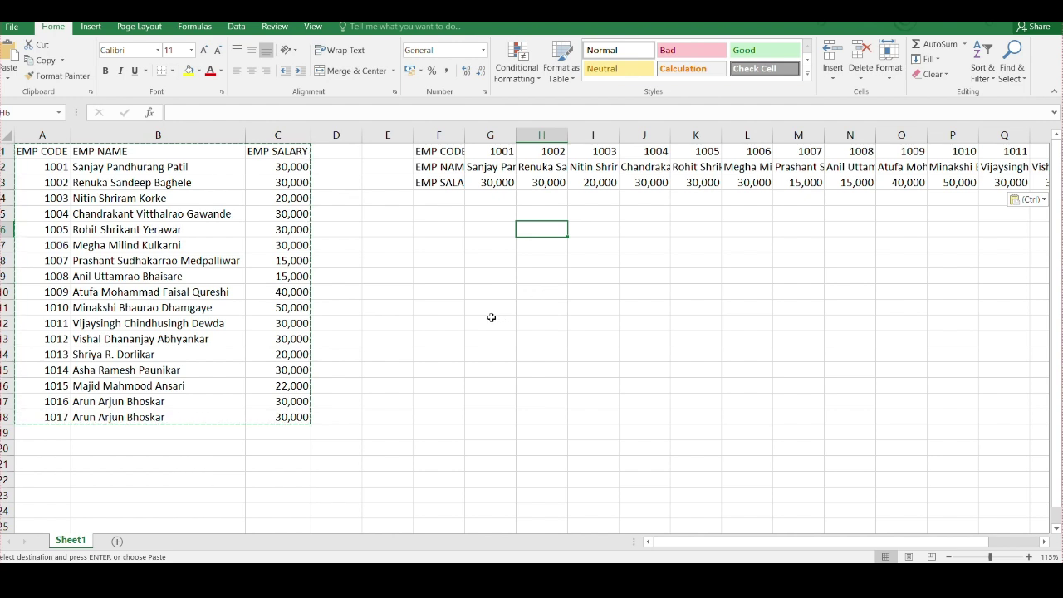
left_click(646, 249)
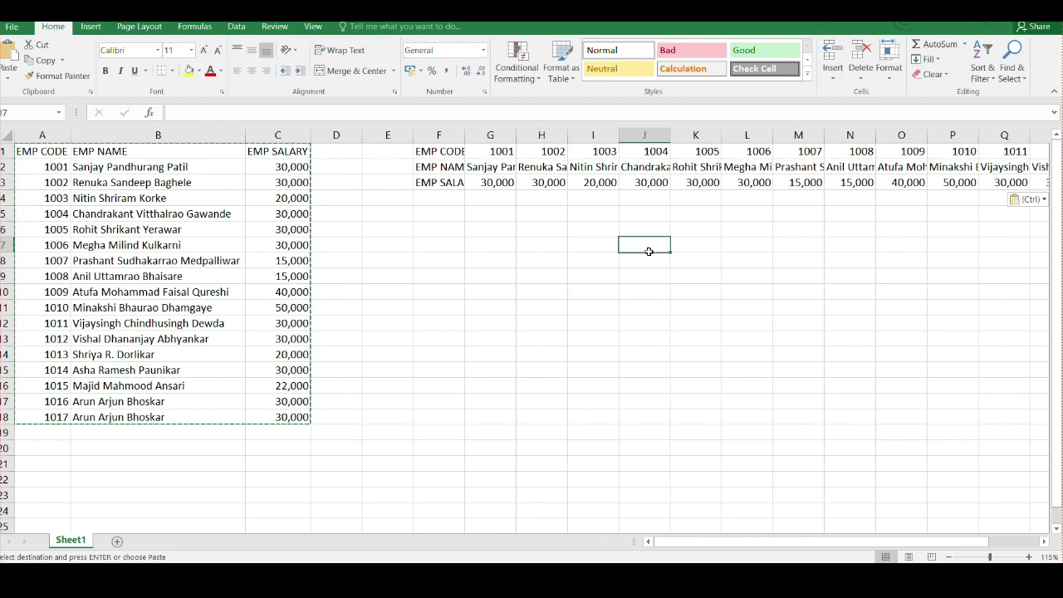
Step: Copy the horizontal table in F1:X3 and paste it transposed at F8 to get a vertical layout again
left_click_drag(440, 151, 746, 184)
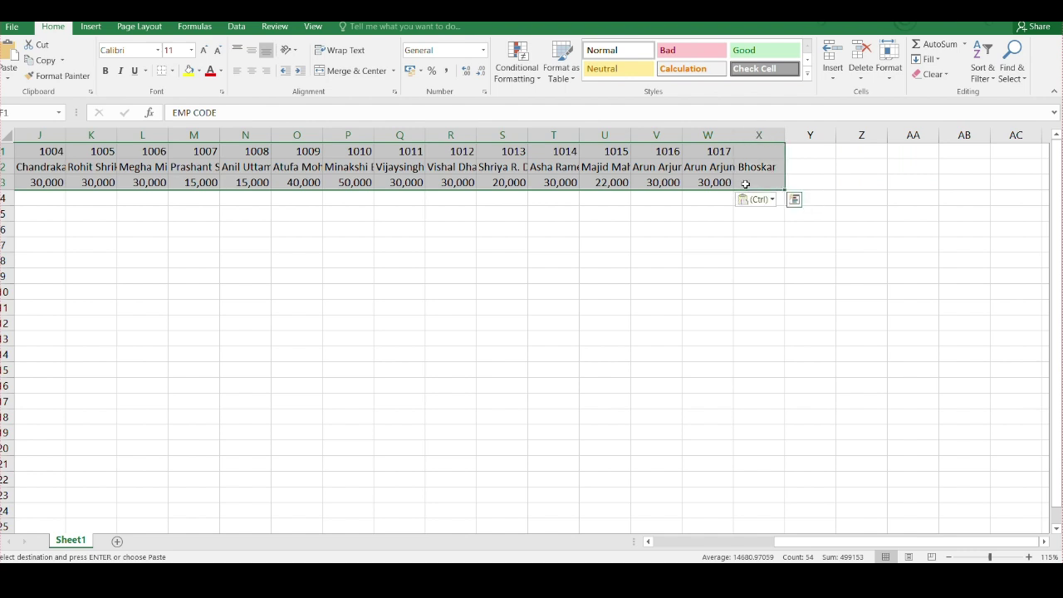
key("ctrl+c")
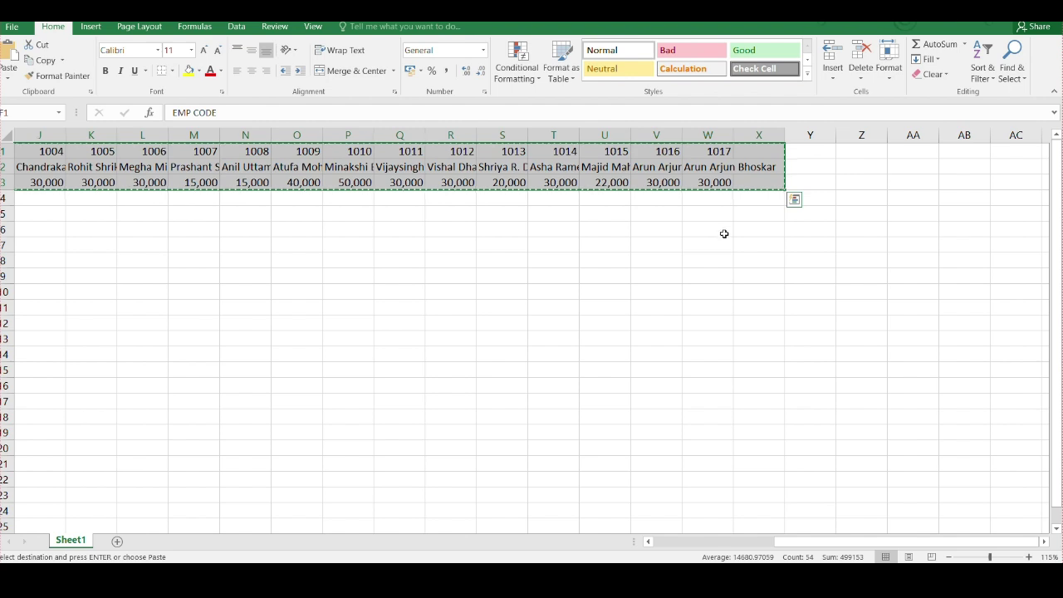
left_click_drag(837, 544, 602, 541)
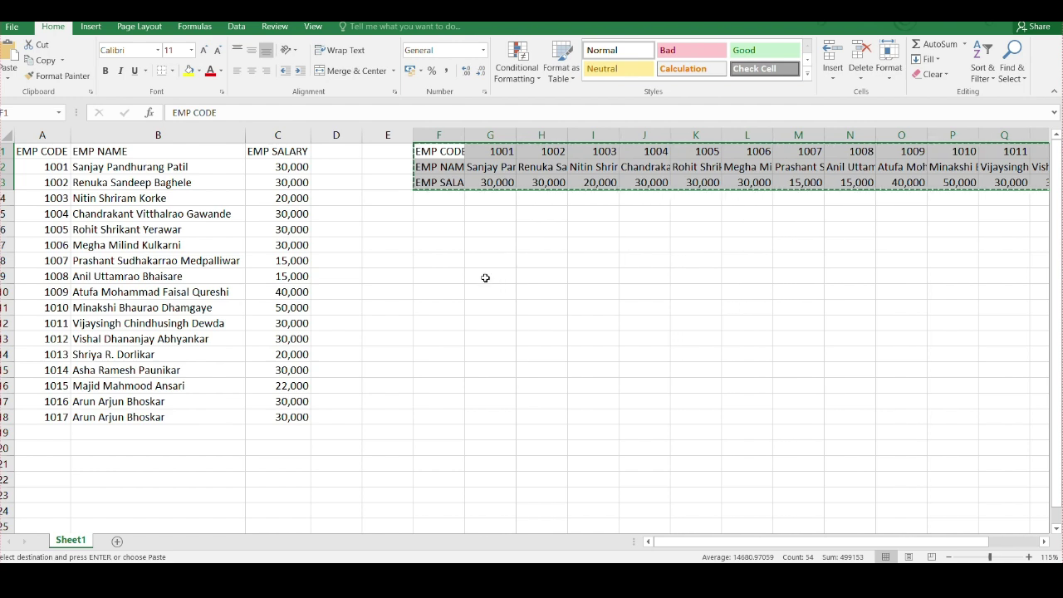
right_click(449, 263)
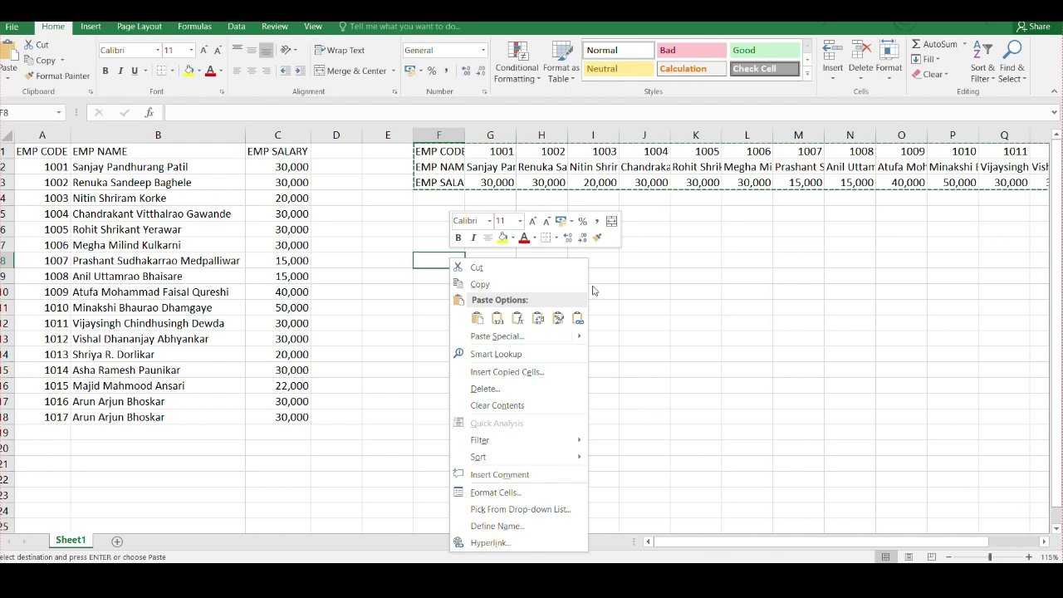
left_click(537, 320)
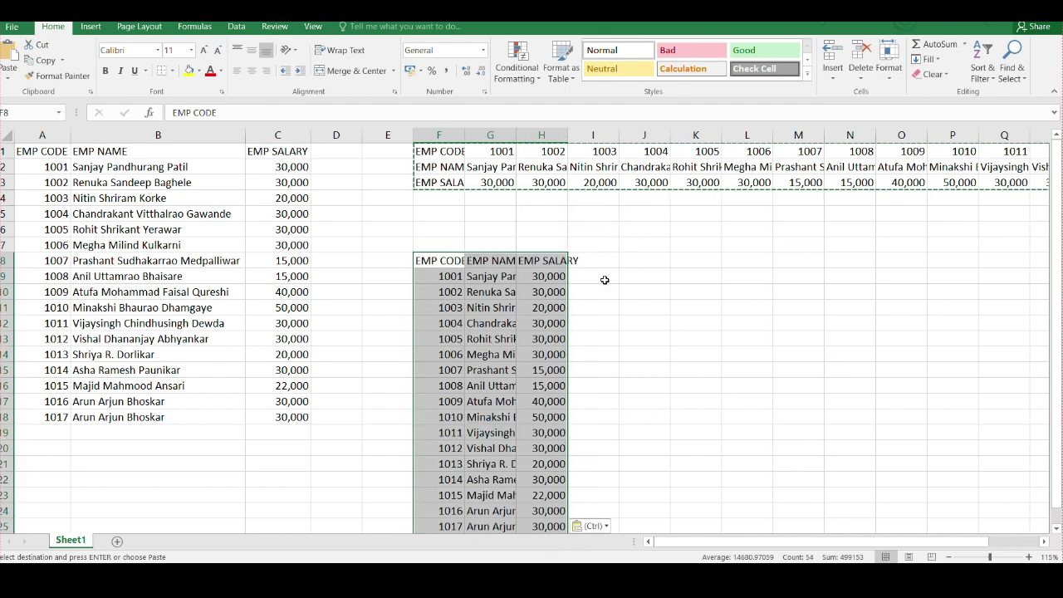
Step: Auto-fit columns F, G and H to their contents and clear the copy selection
double_click(464, 133)
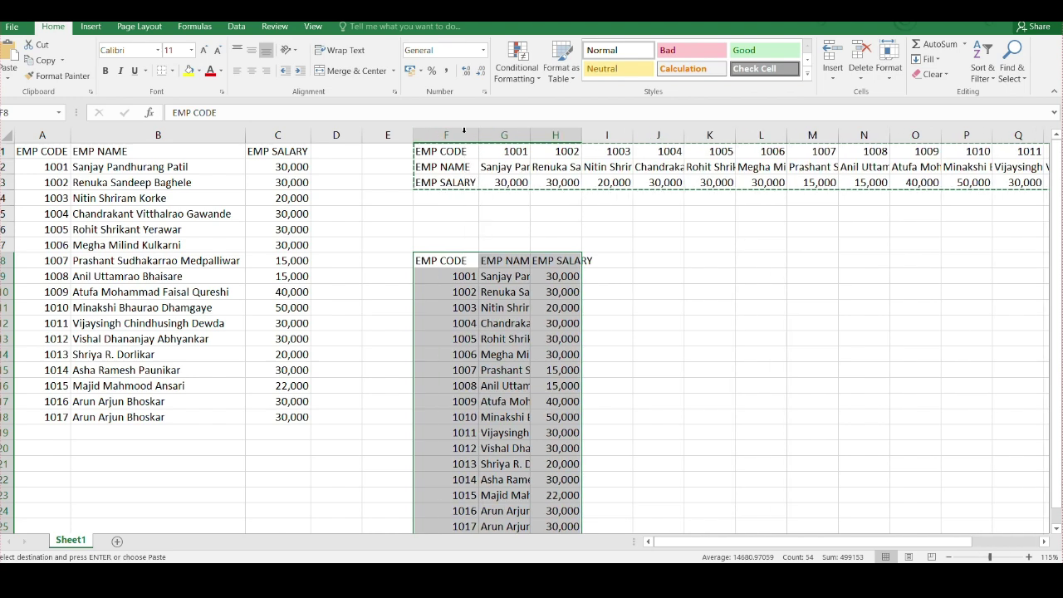
double_click(529, 136)
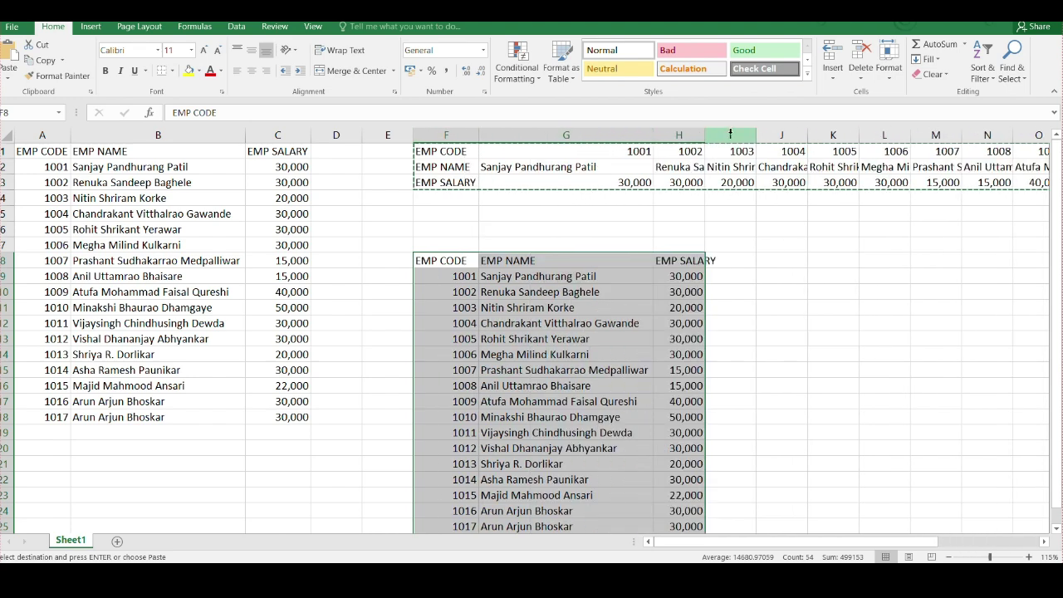
double_click(704, 135)
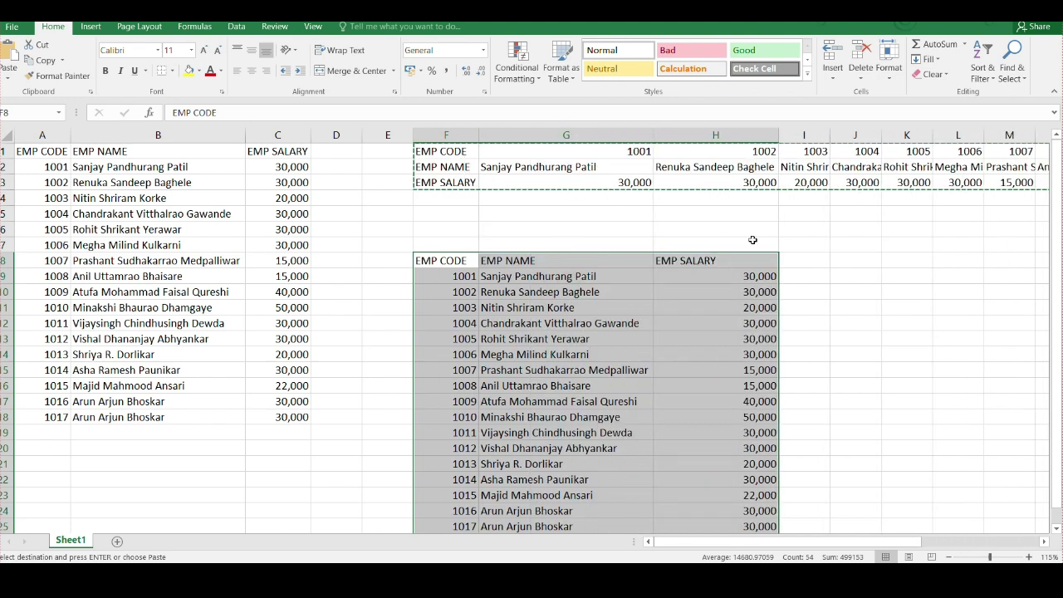
scroll(703, 459, "down", 2)
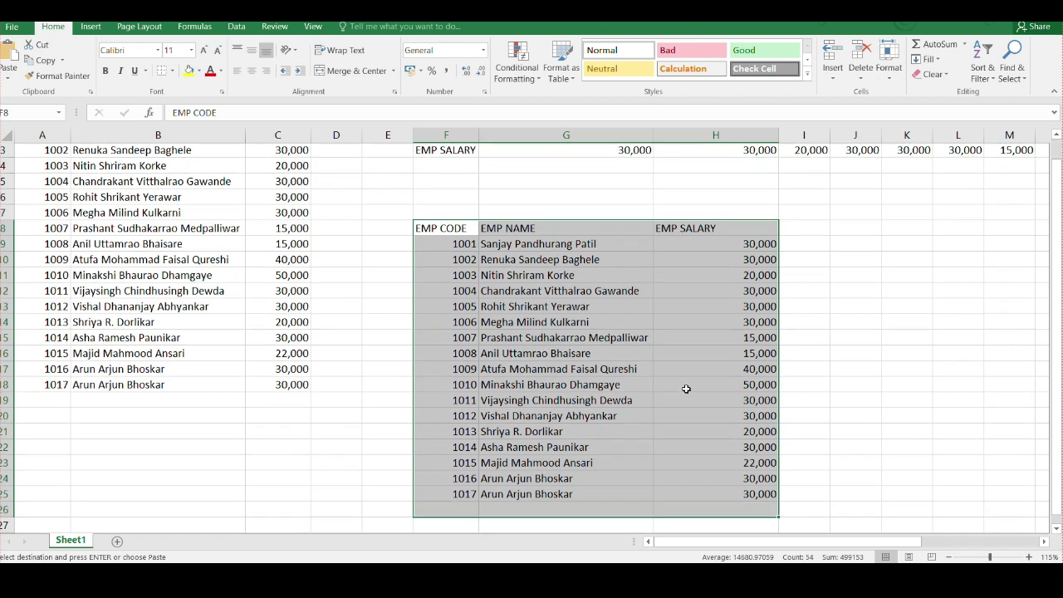
scroll(508, 387, "up", 1)
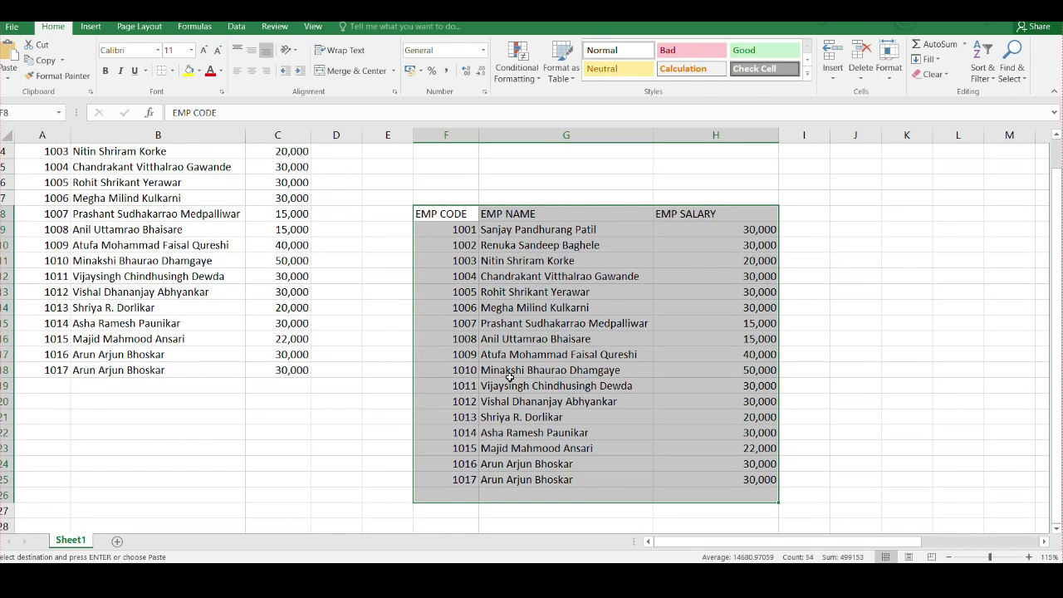
scroll(575, 251, "up", 1)
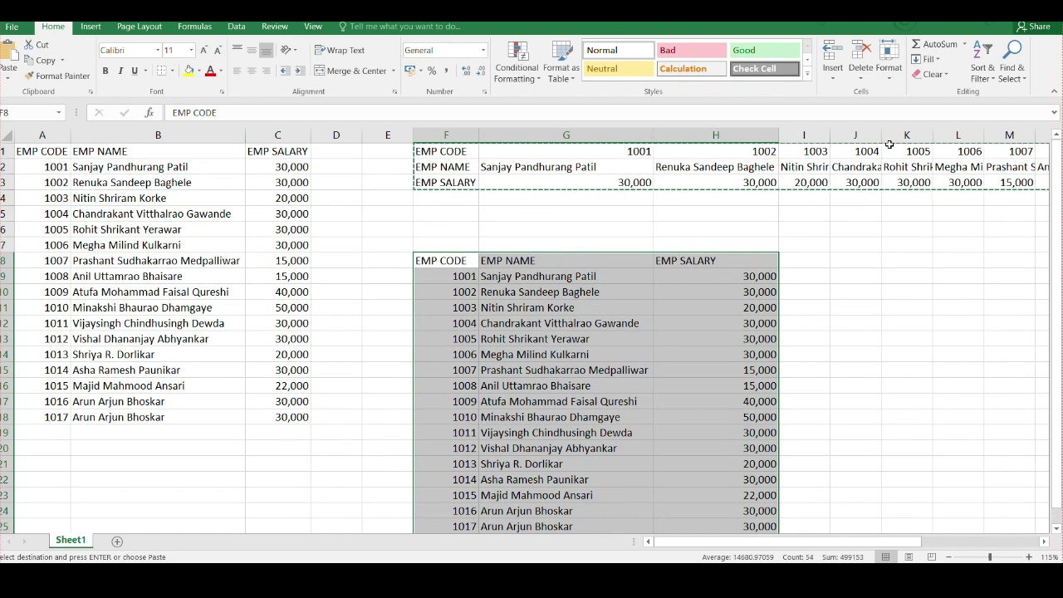
left_click(736, 246)
key("Escape")
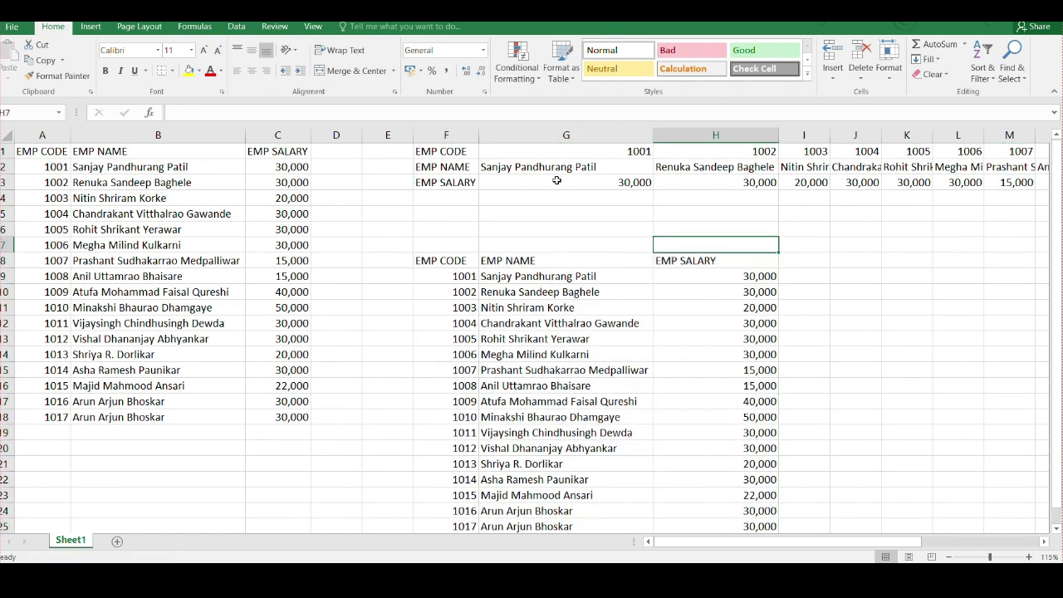
left_click(521, 193)
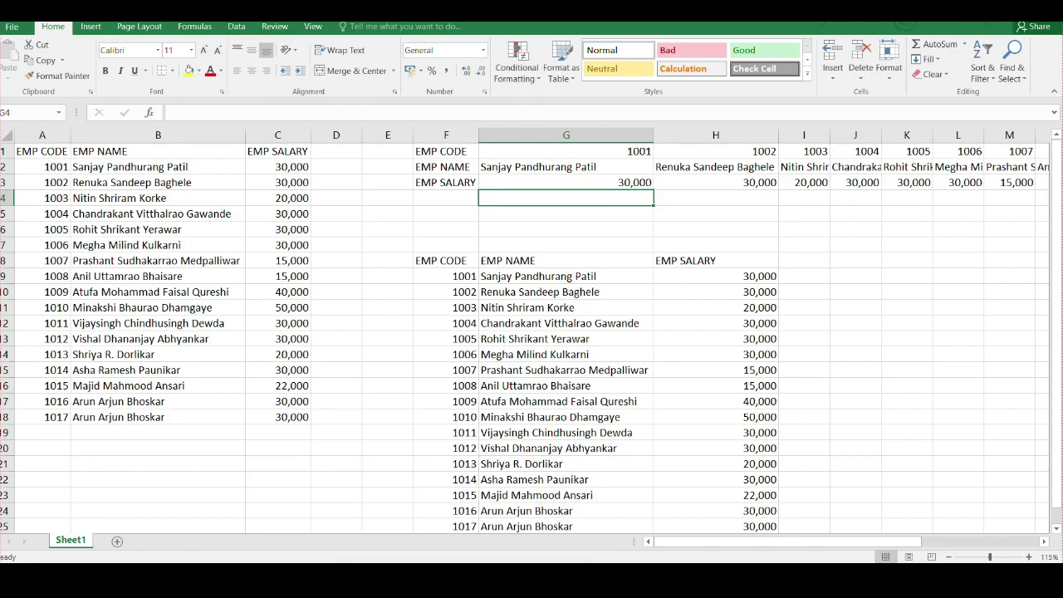
Step: Switch to Chrome, open Google Drive in a new tab and open the Excel Practice spreadsheet
left_click(490, 577)
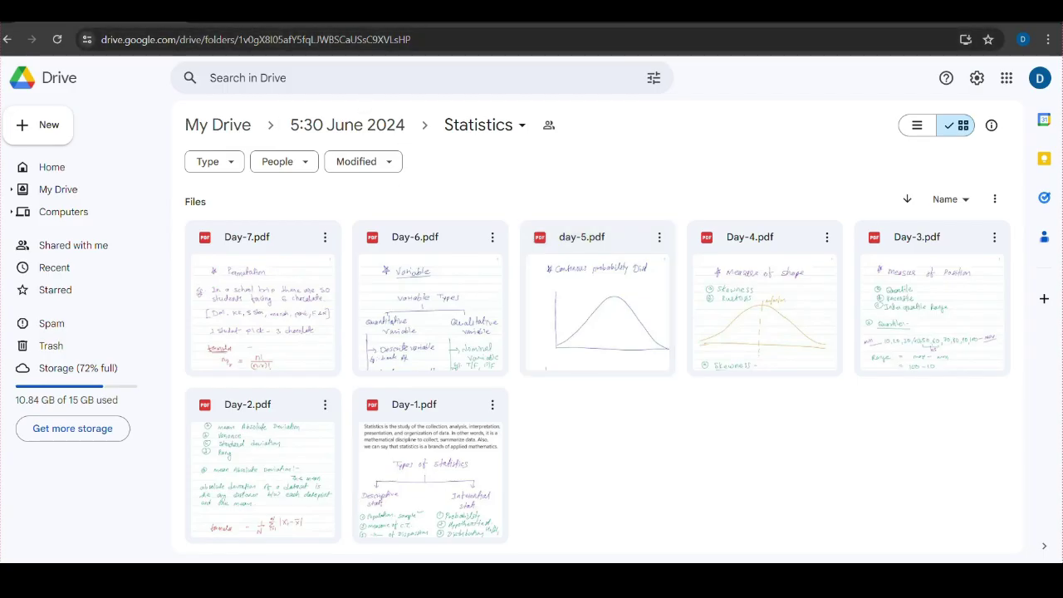
key("ctrl+t")
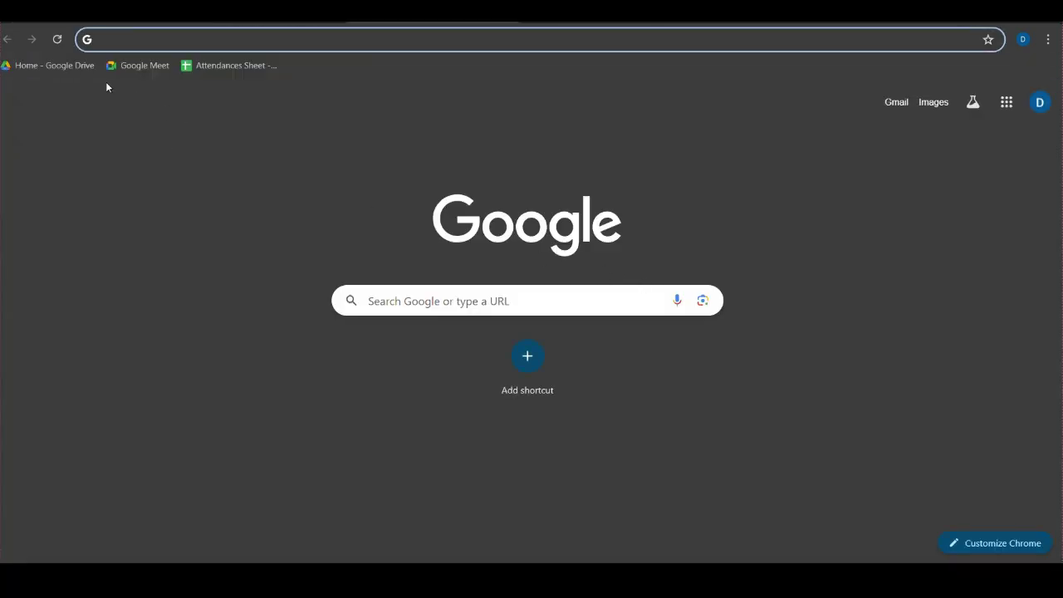
left_click(36, 66)
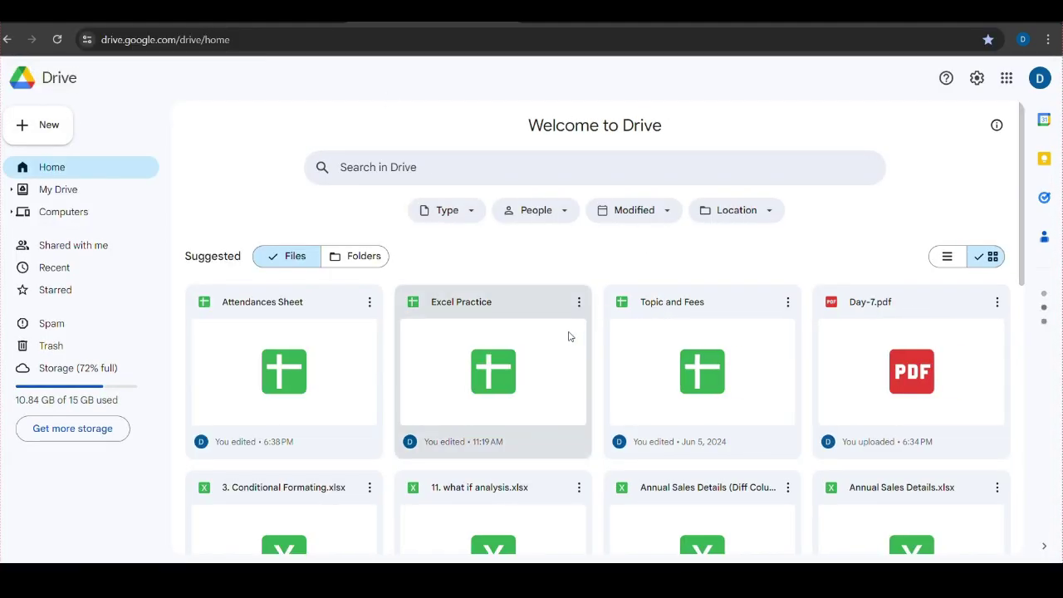
left_click(474, 304)
double_click(475, 304)
scroll(383, 398, "down", 2)
scroll(382, 398, "up", 2)
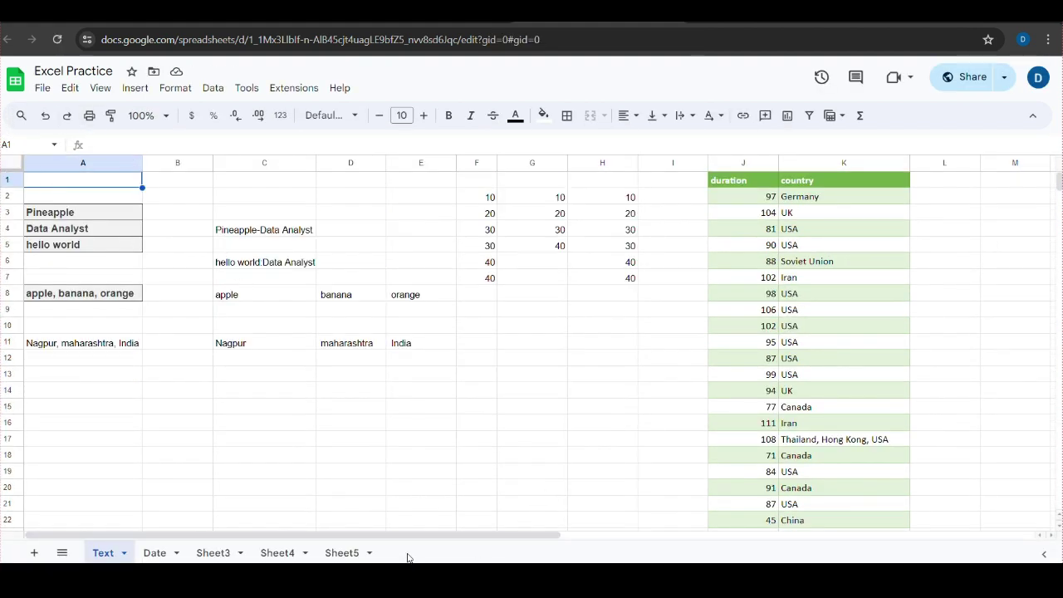
Step: Look through Sheet5, and view the product table on Sheet4 of the Excel Practice spreadsheet
left_click(356, 552)
scroll(213, 398, "down", 3)
scroll(214, 399, "up", 3)
left_click(280, 554)
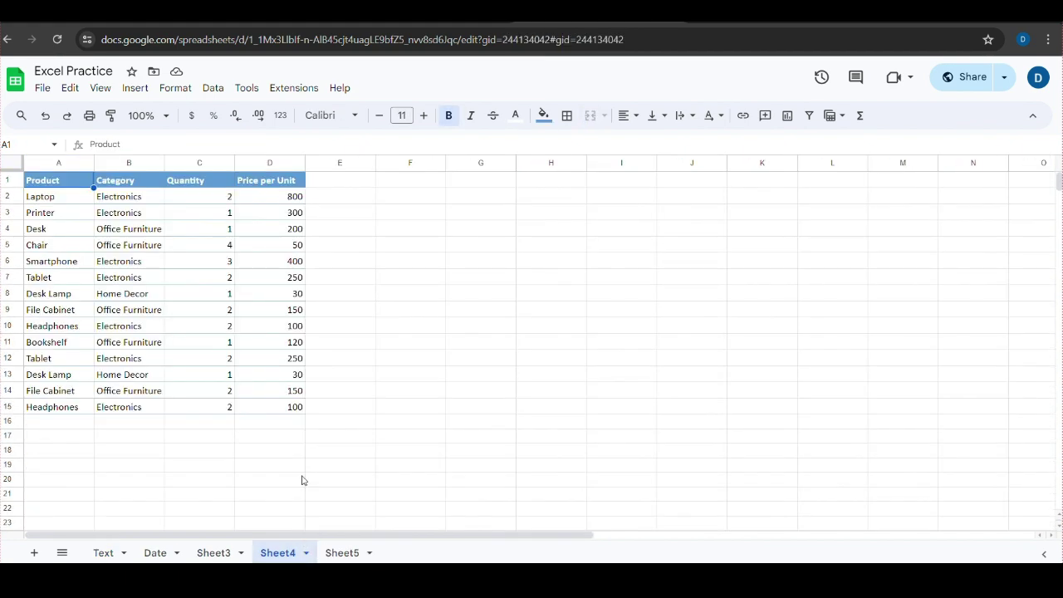
left_click(104, 232)
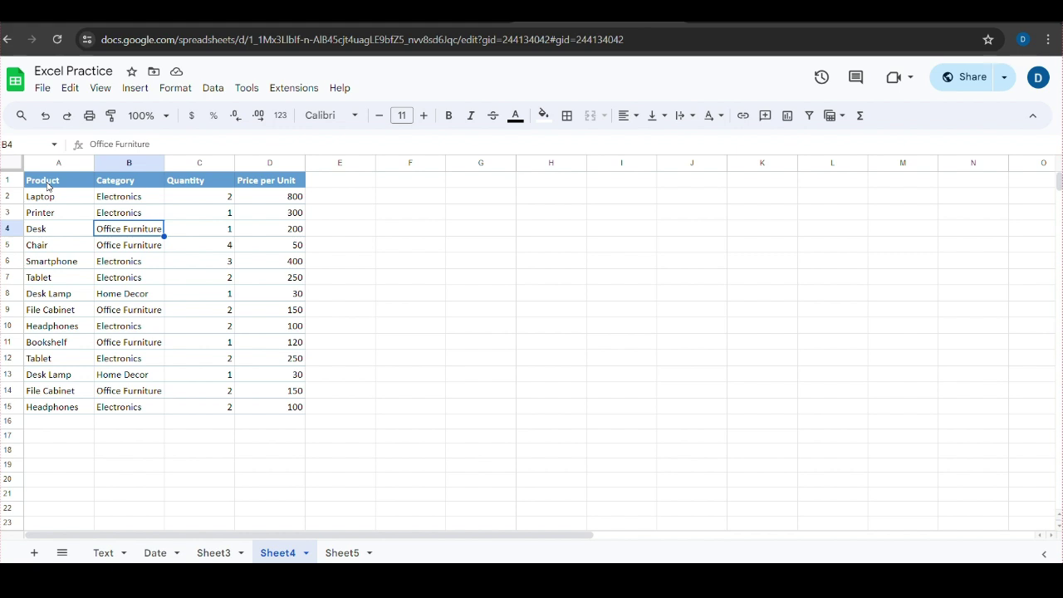
left_click(45, 427)
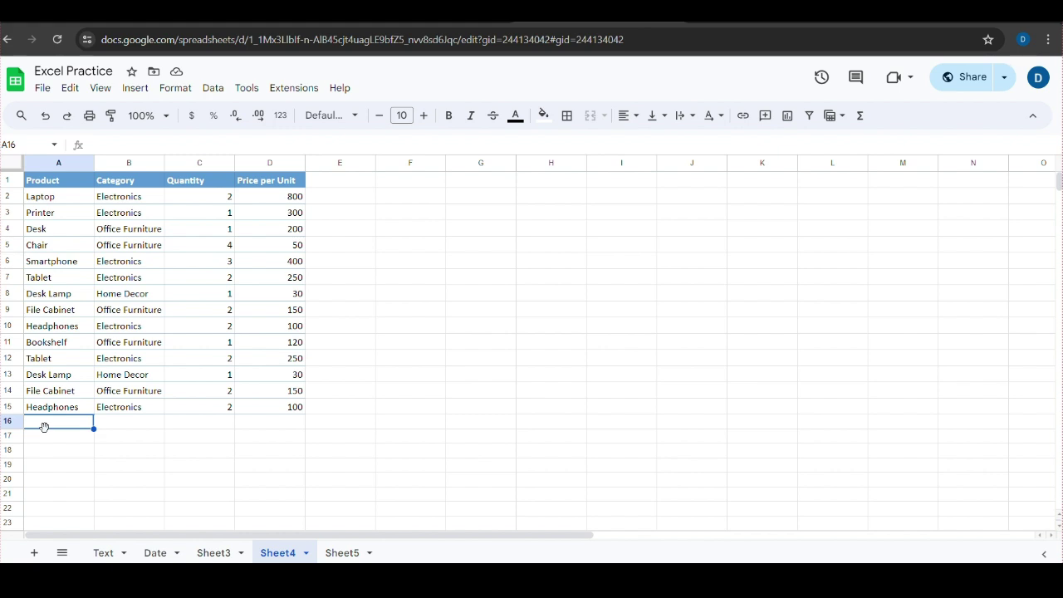
Step: Open the Publish to the web settings of the Excel Practice spreadsheet, review them and close them
left_click(158, 263)
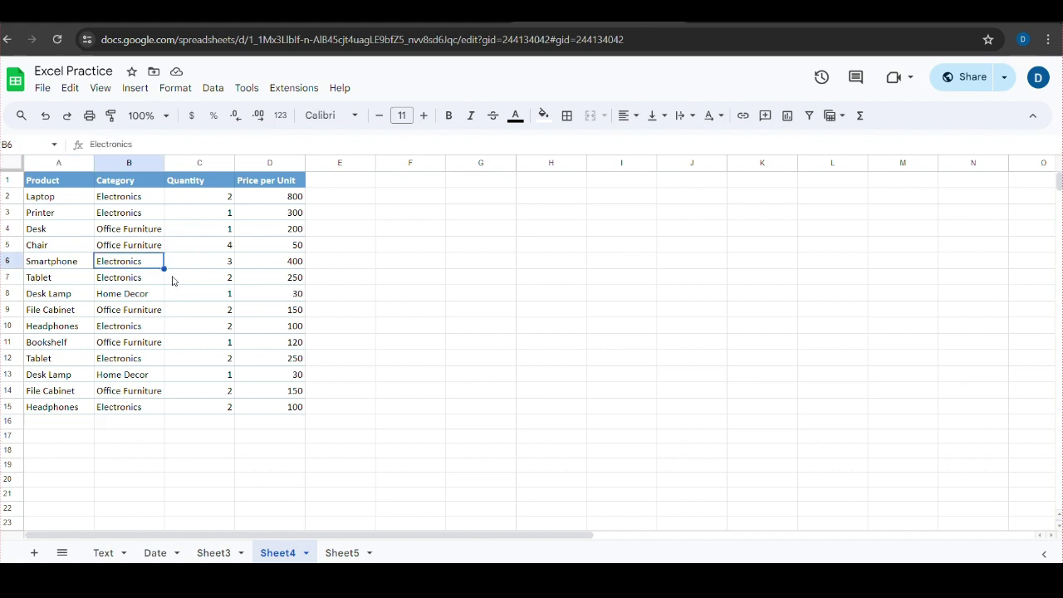
left_click(40, 88)
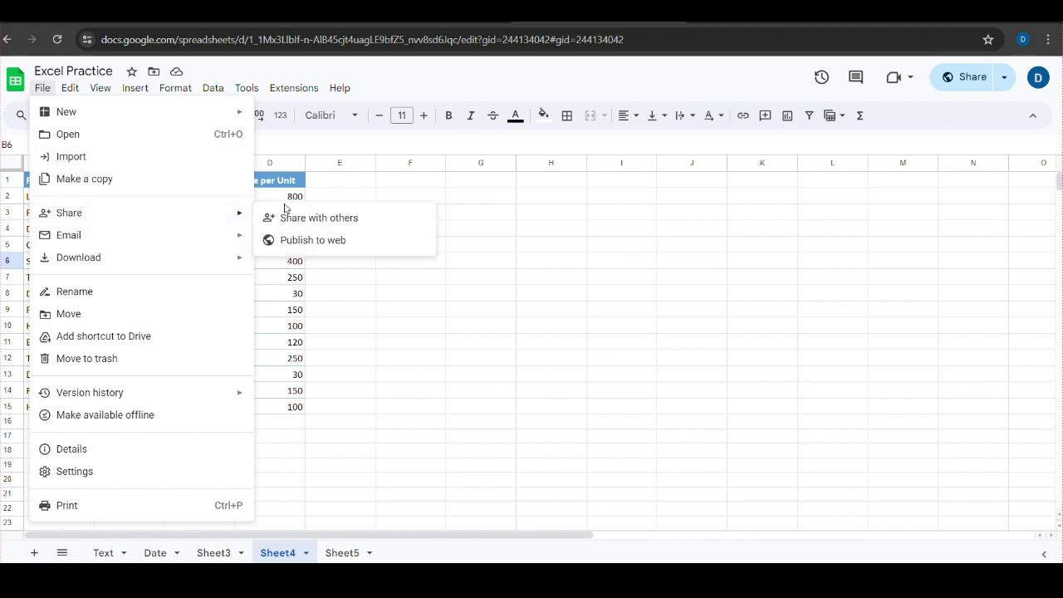
left_click(295, 247)
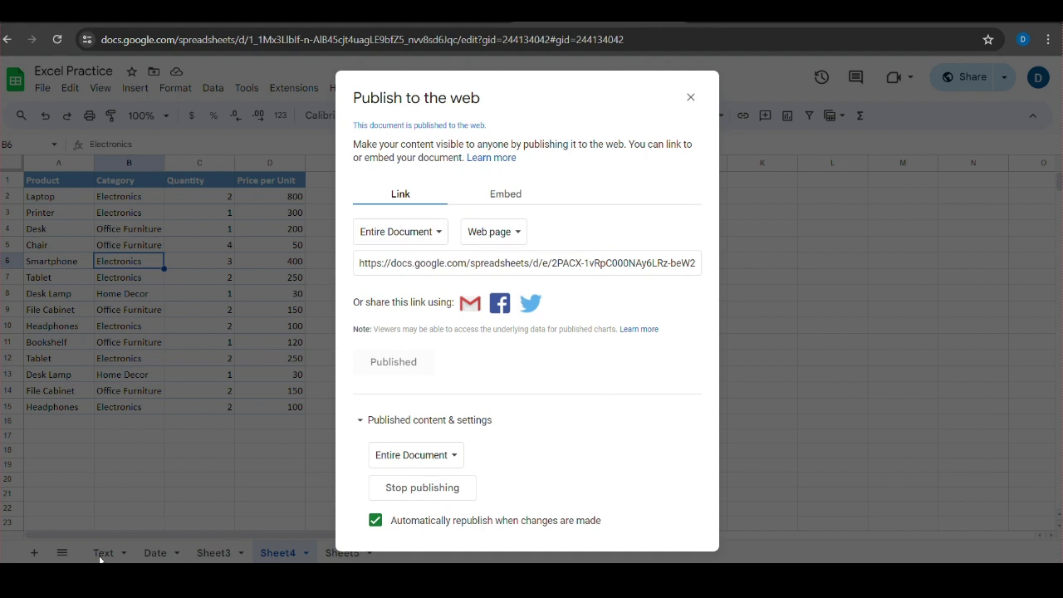
left_click(690, 97)
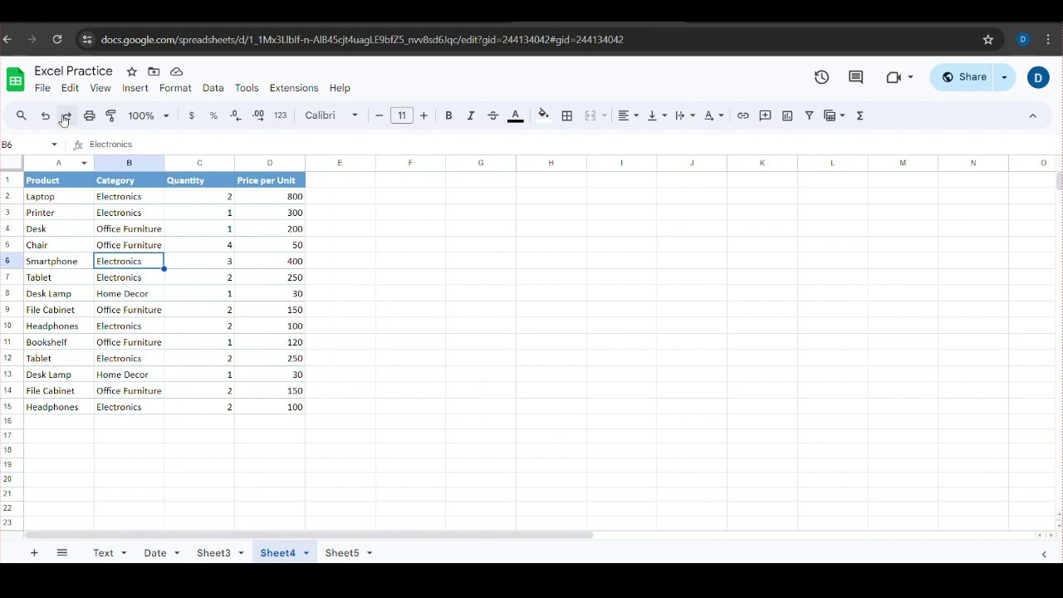
Step: Reopen the Publish to the web settings and set the link to cover only Sheet4 as a web page
left_click(43, 89)
mouse_move(79, 215)
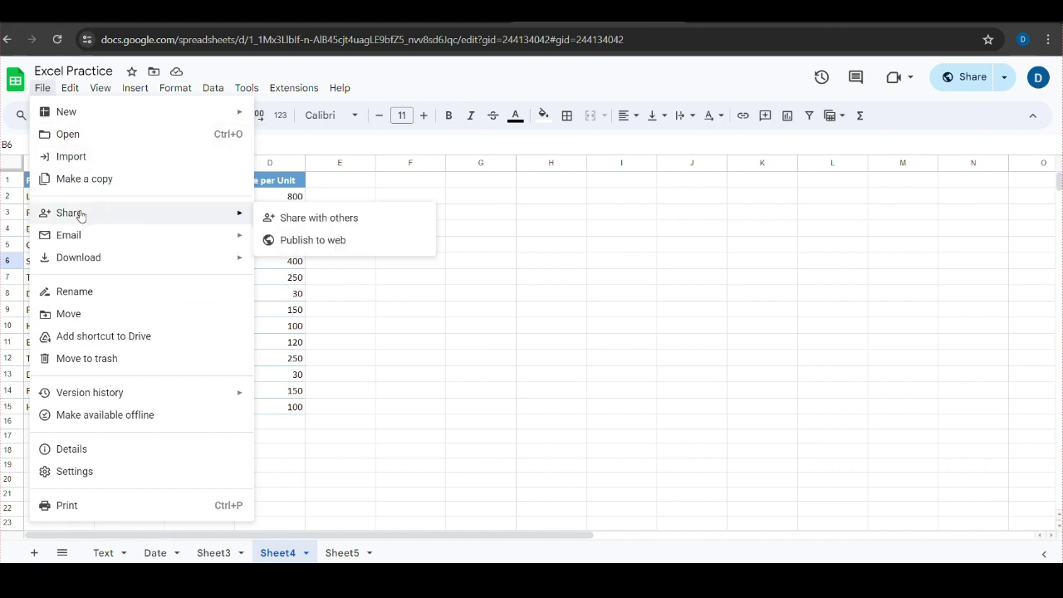
left_click(324, 241)
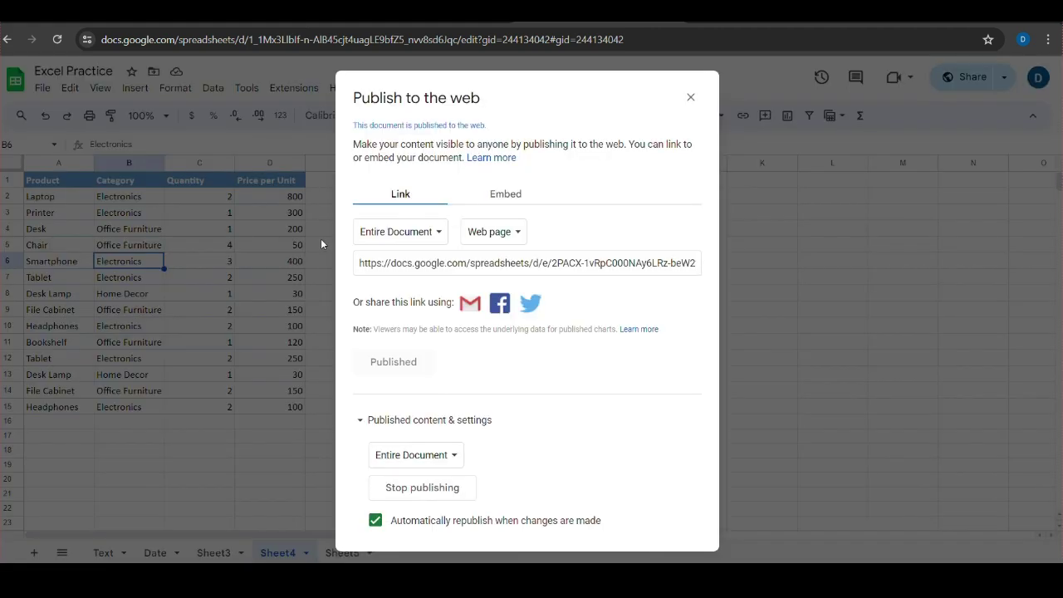
left_click(425, 235)
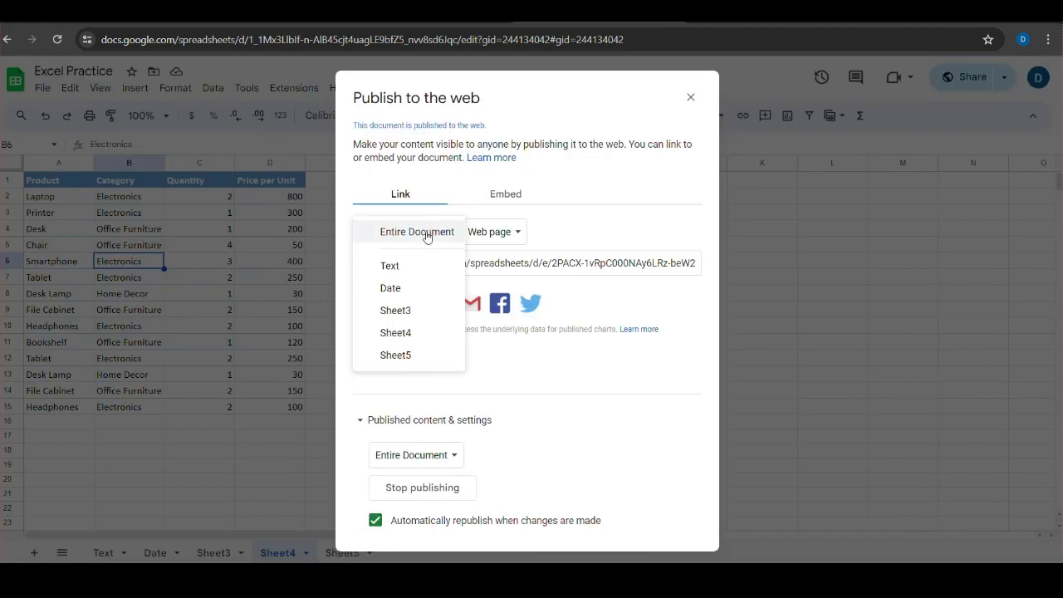
left_click(405, 333)
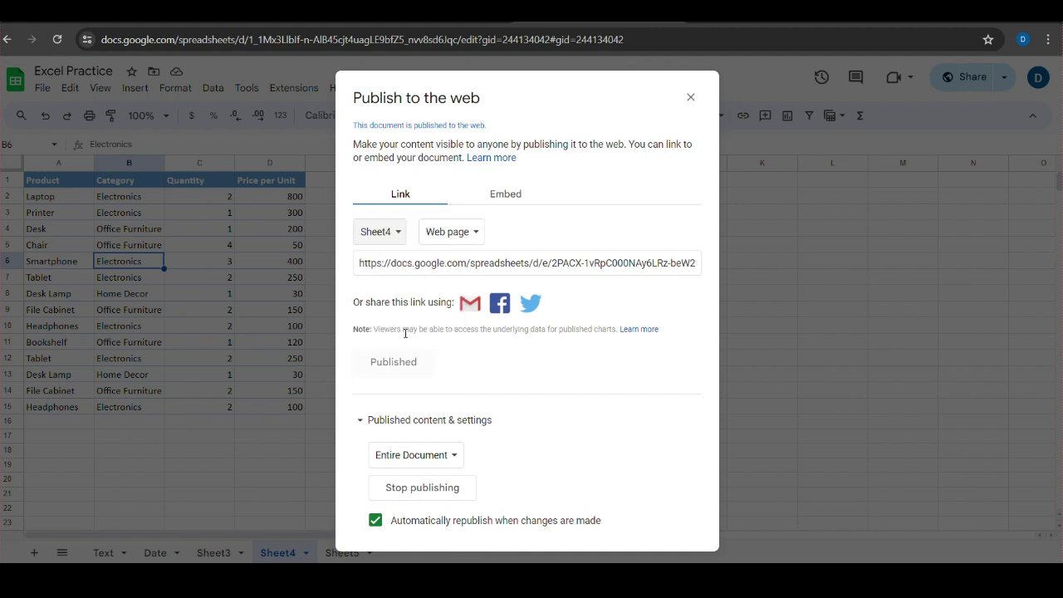
left_click(466, 240)
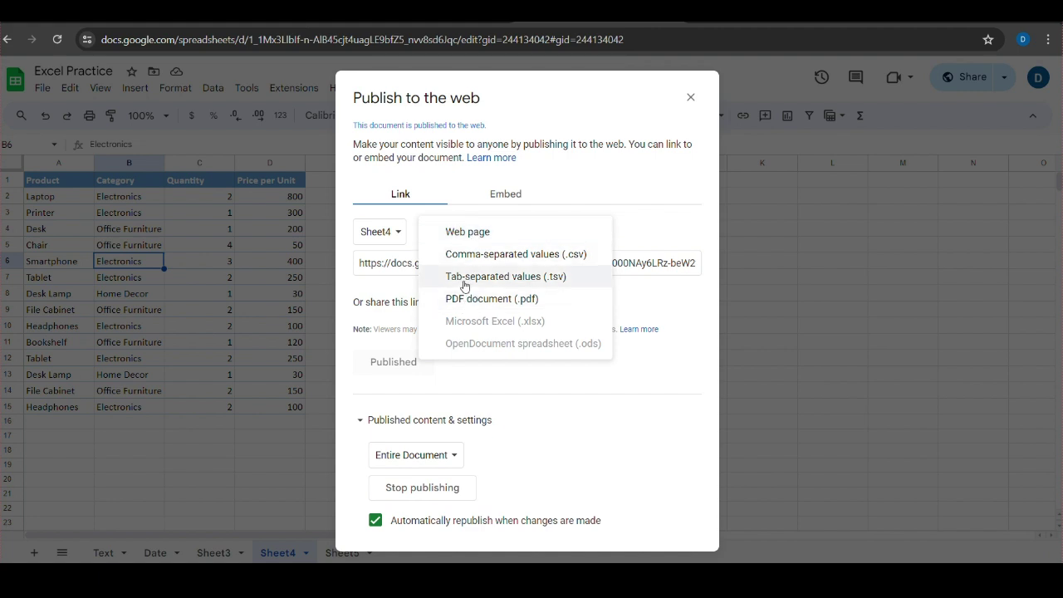
left_click(463, 236)
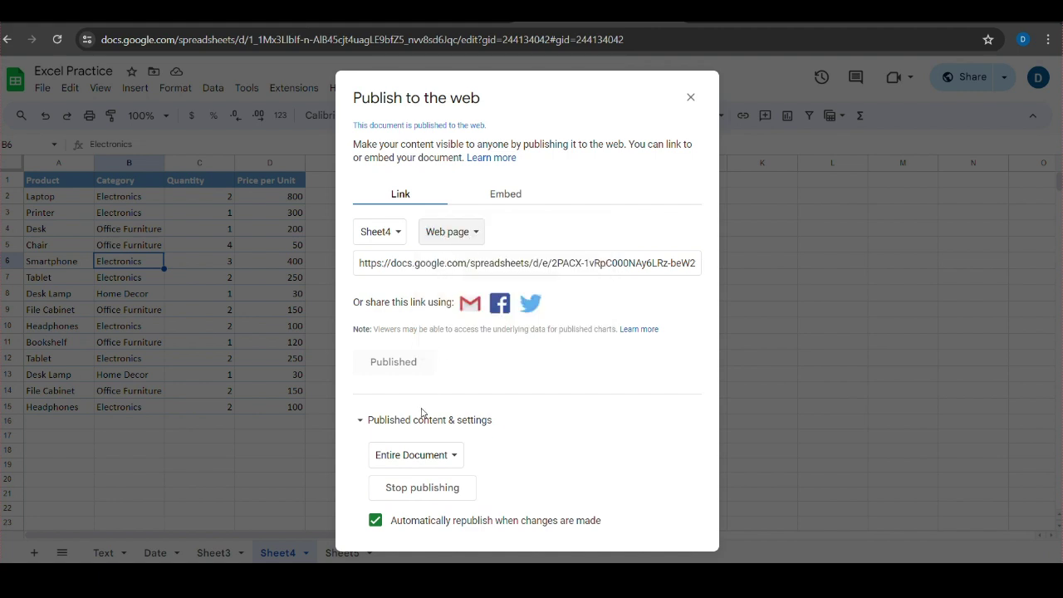
Step: Copy the published link of Sheet4 and close the publishing settings
left_click(498, 262)
key("ctrl+c")
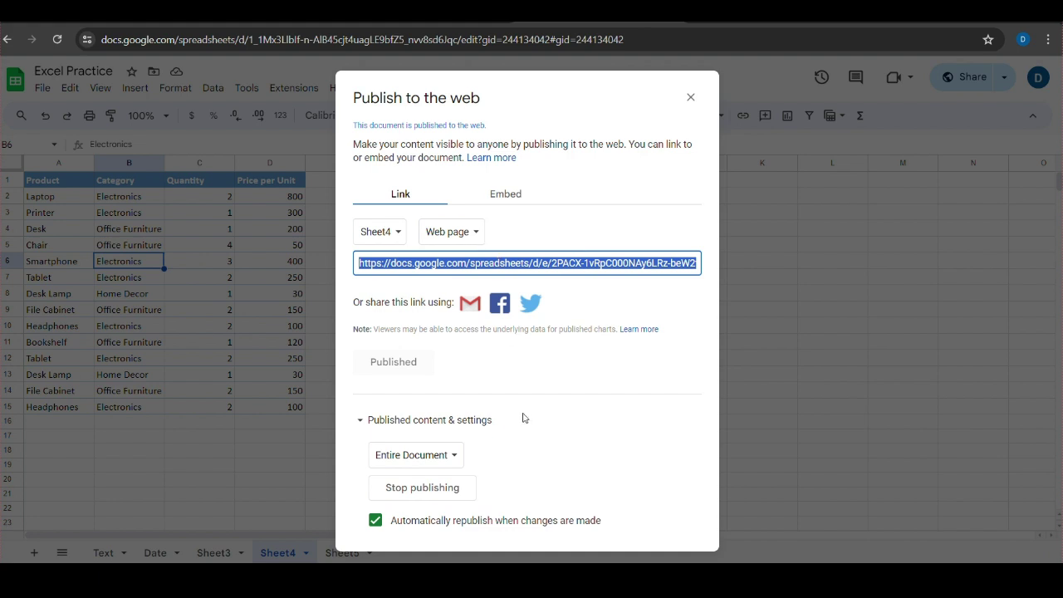
left_click(693, 98)
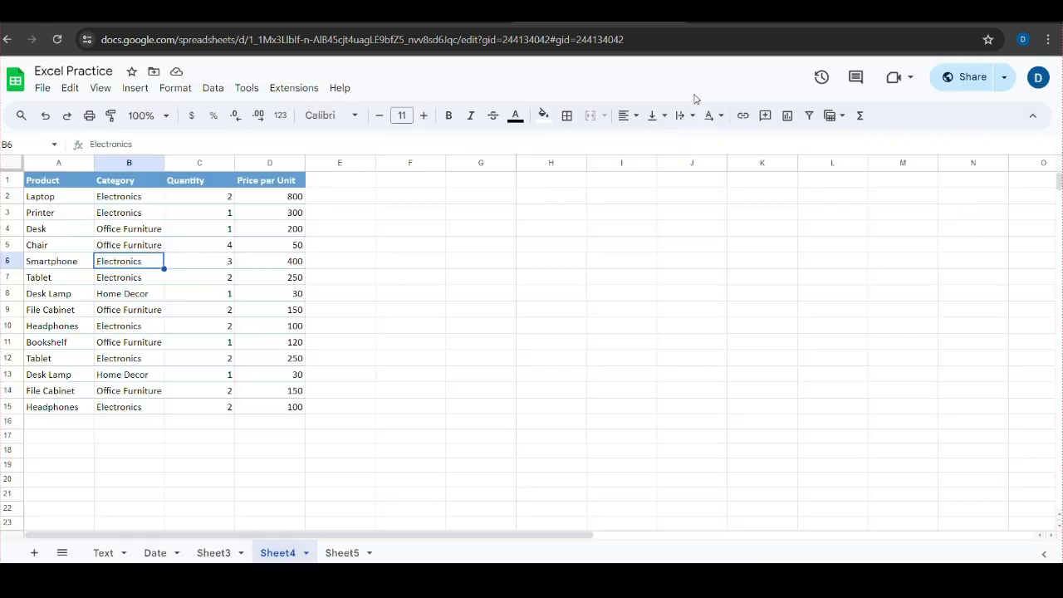
Step: Switch to the Book1 workbook in Excel and add a new worksheet
mouse_move(413, 577)
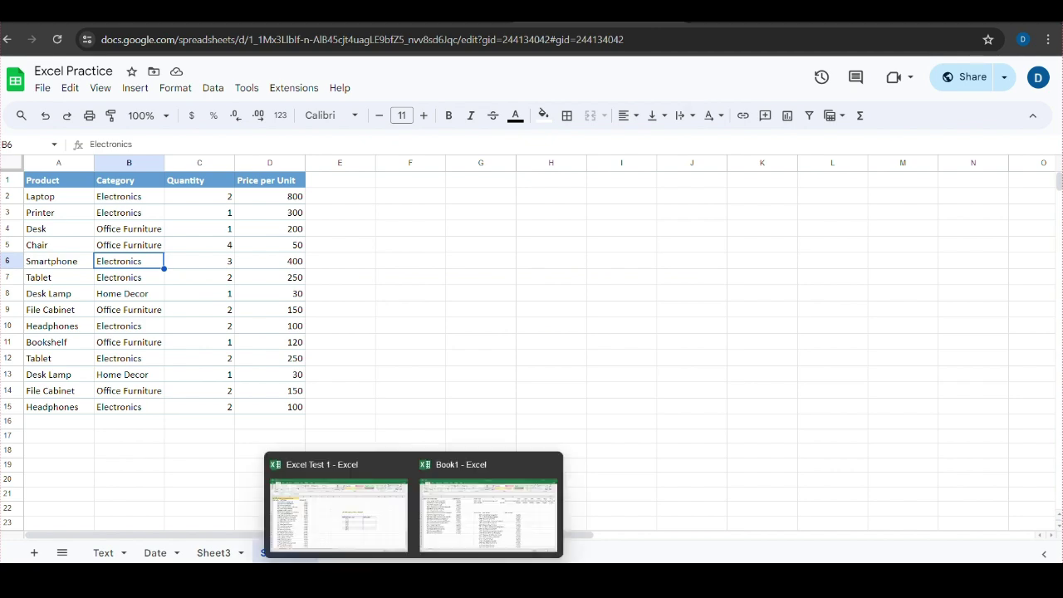
left_click(344, 502)
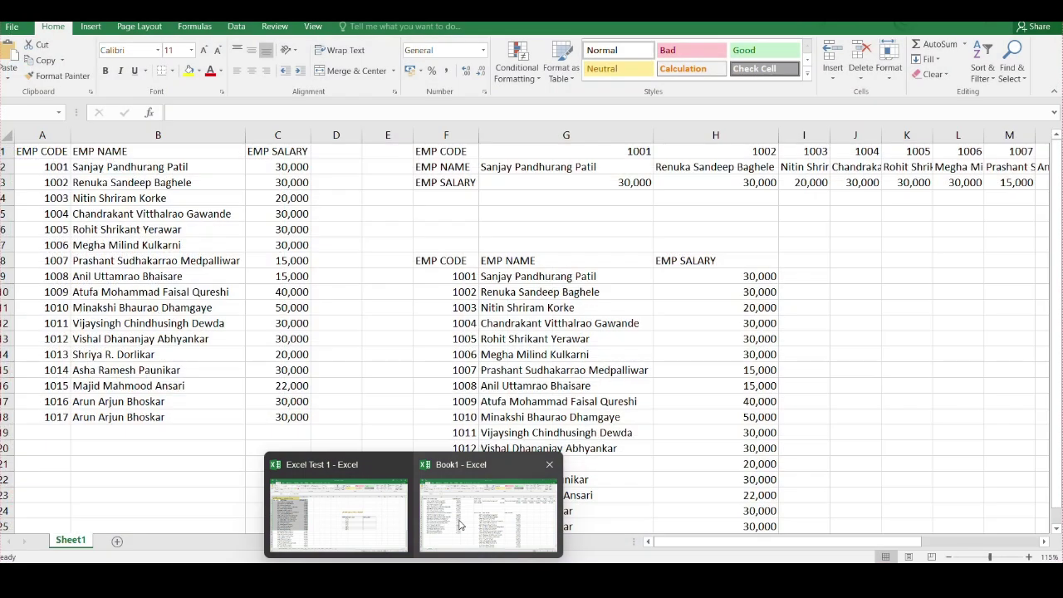
left_click(488, 513)
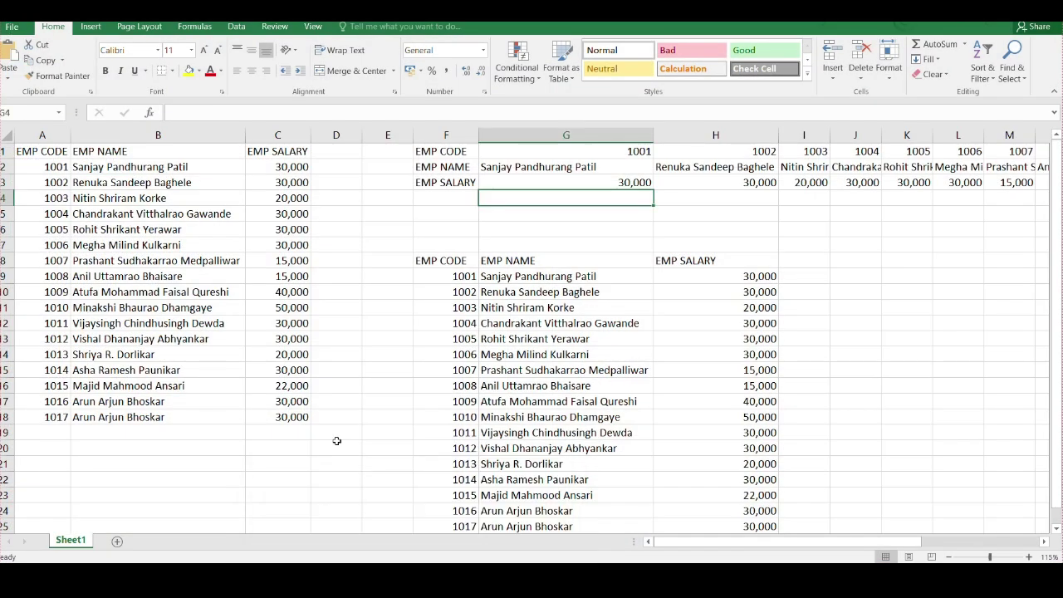
left_click(117, 541)
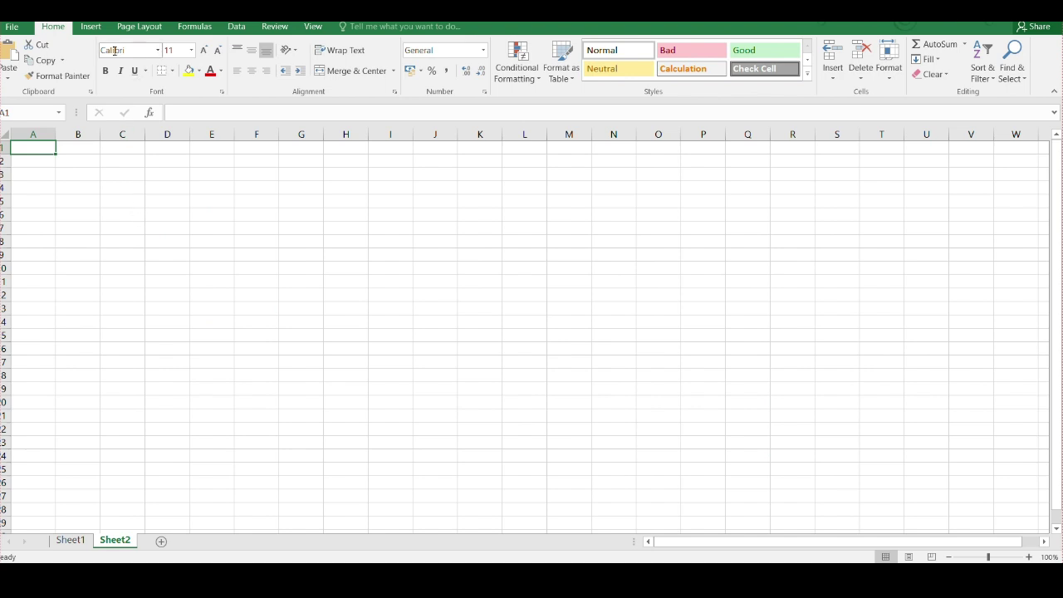
Step: Start a new web query from Sheet2 and decline running the failing scripts on its start page
left_click(91, 28)
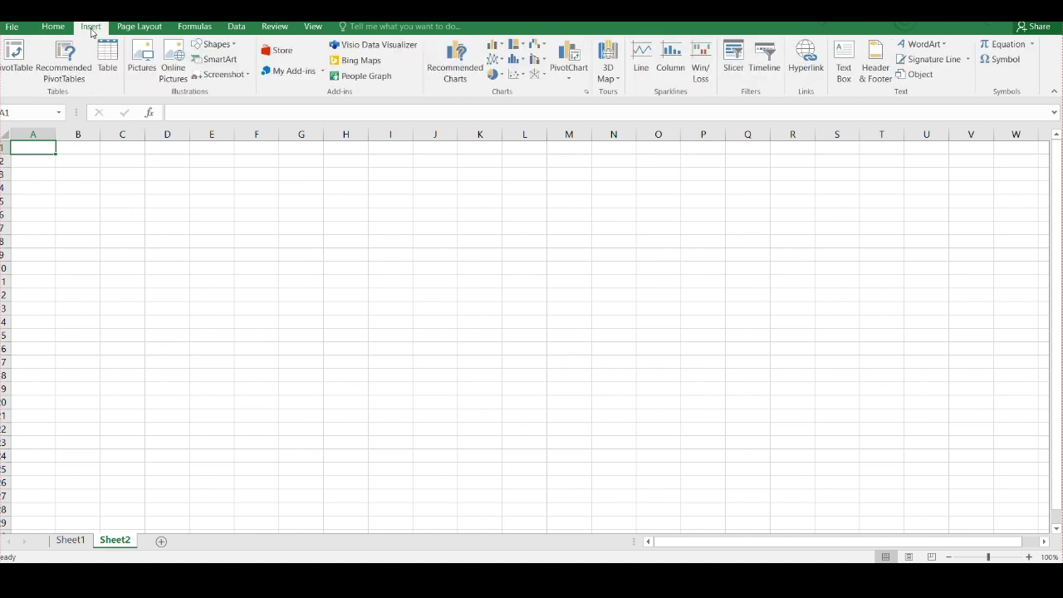
left_click(234, 30)
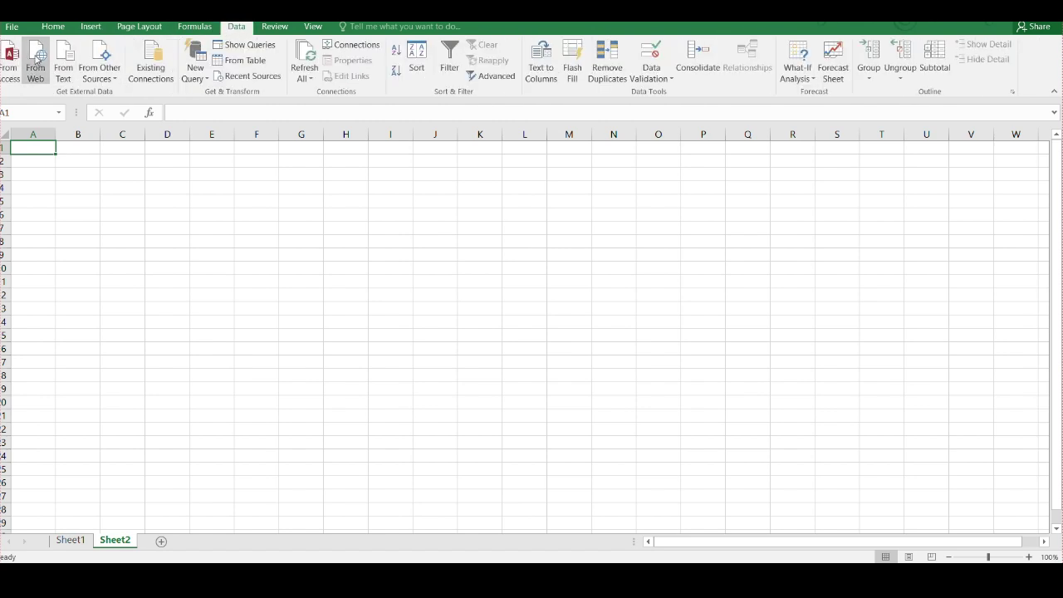
left_click(36, 62)
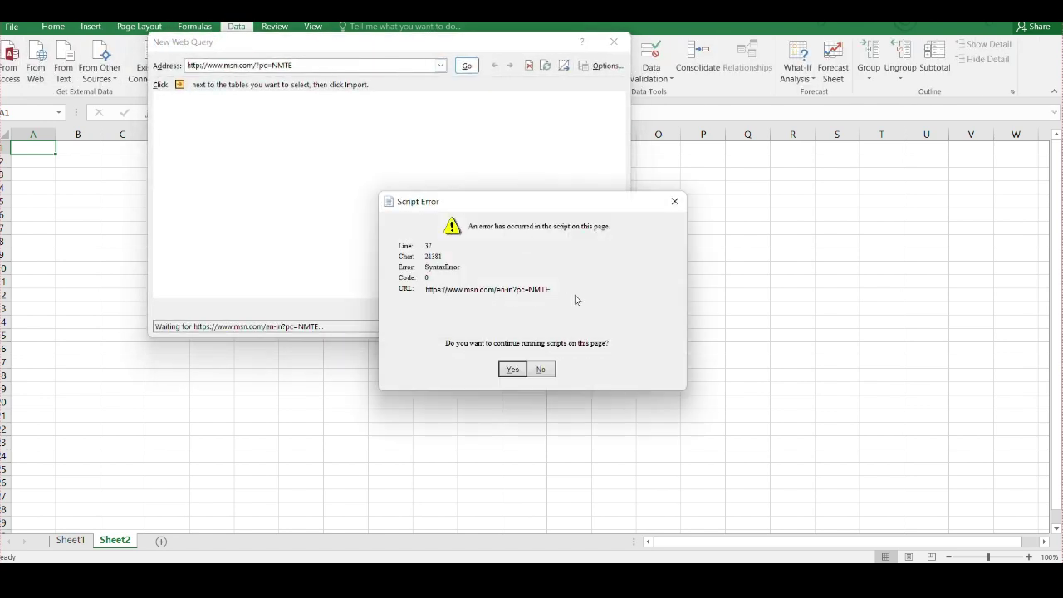
left_click(540, 370)
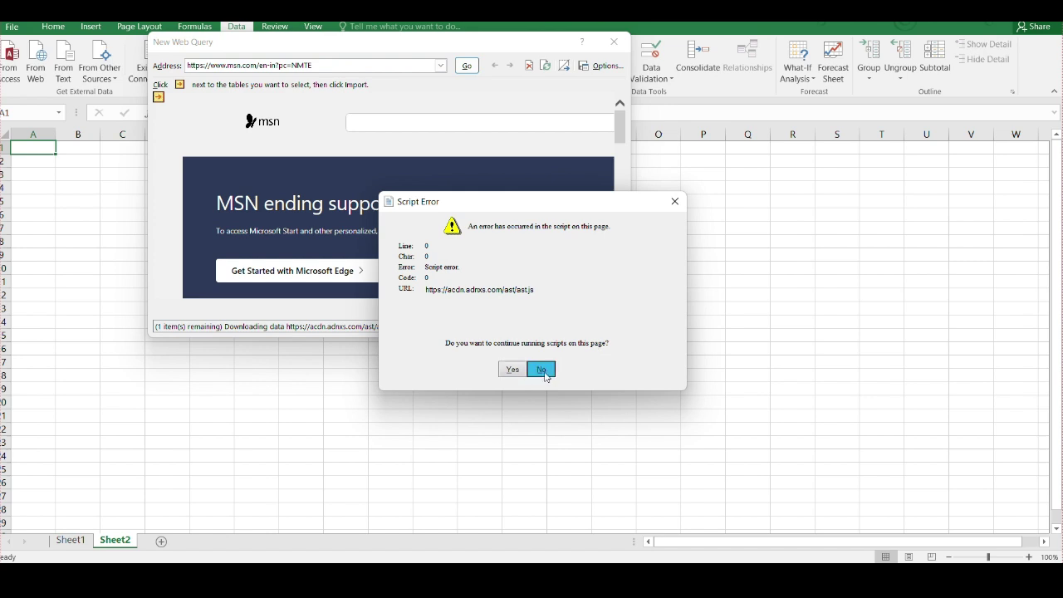
left_click(546, 376)
left_click(545, 371)
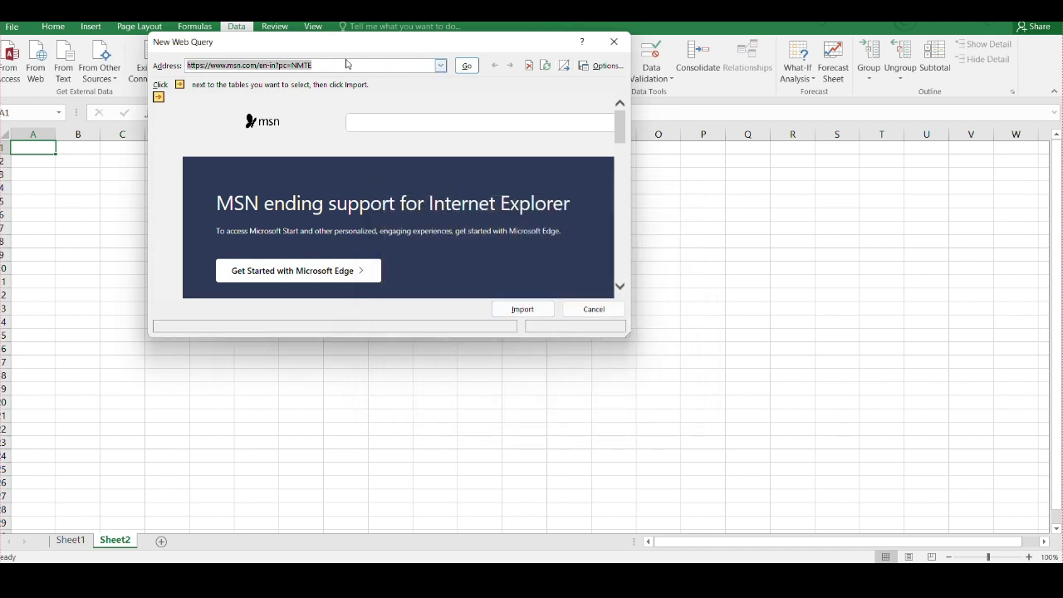
Step: Replace the web query address with the copied Sheet4 link, load the page and decline running its scripts
left_click(326, 68)
key("BackSpace")
key("BackSpace")
key("BackSpace")
key("BackSpace")
key("BackSpace")
key("BackSpace")
key("BackSpace")
key("BackSpace")
key("BackSpace")
key("BackSpace")
key("BackSpace")
key("BackSpace")
key("BackSpace")
key("BackSpace")
key("BackSpace")
key("BackSpace")
key("BackSpace")
key("BackSpace")
key("BackSpace")
key("BackSpace")
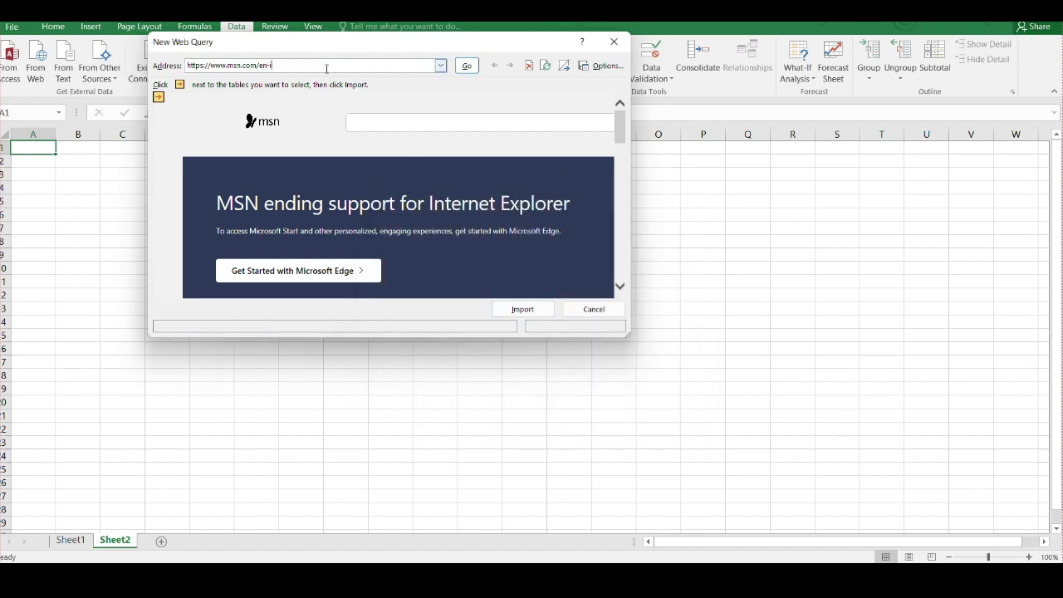
key("ctrl+v")
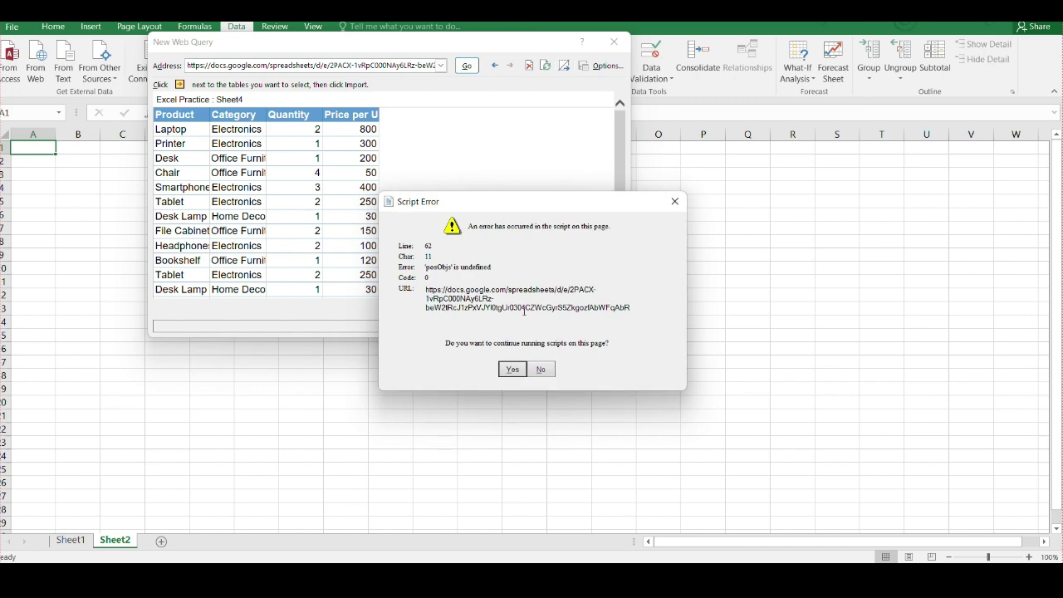
left_click(541, 370)
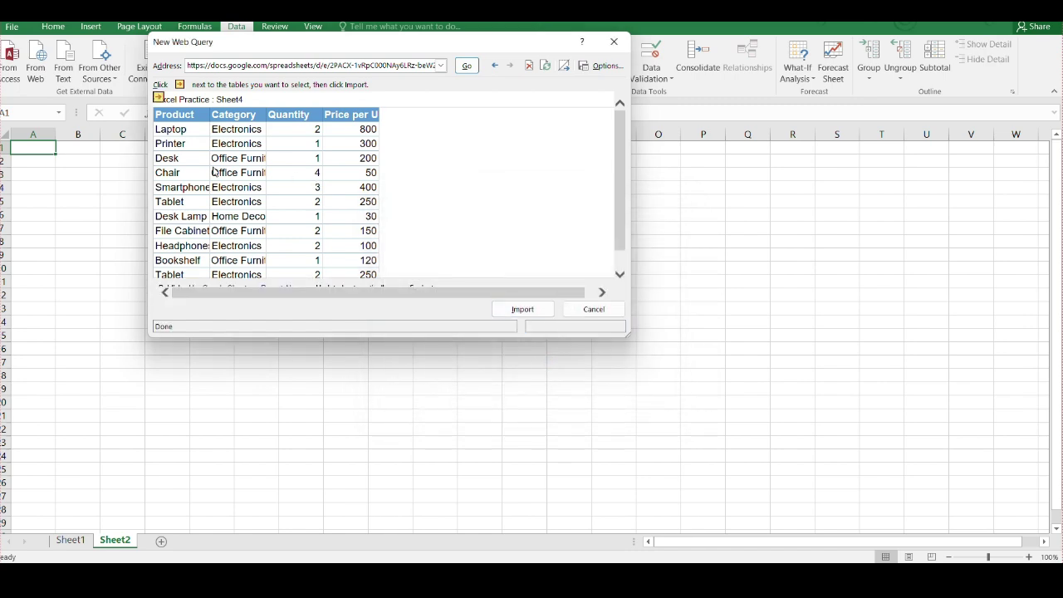
Step: Import the loaded web page data into the existing worksheet at cell A1
left_click(518, 317)
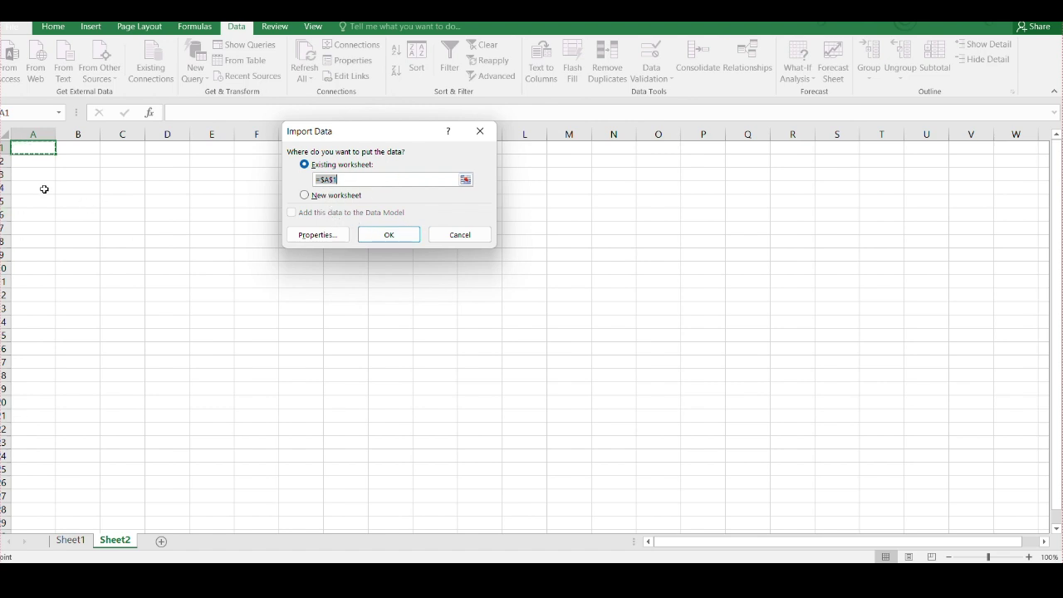
left_click(402, 239)
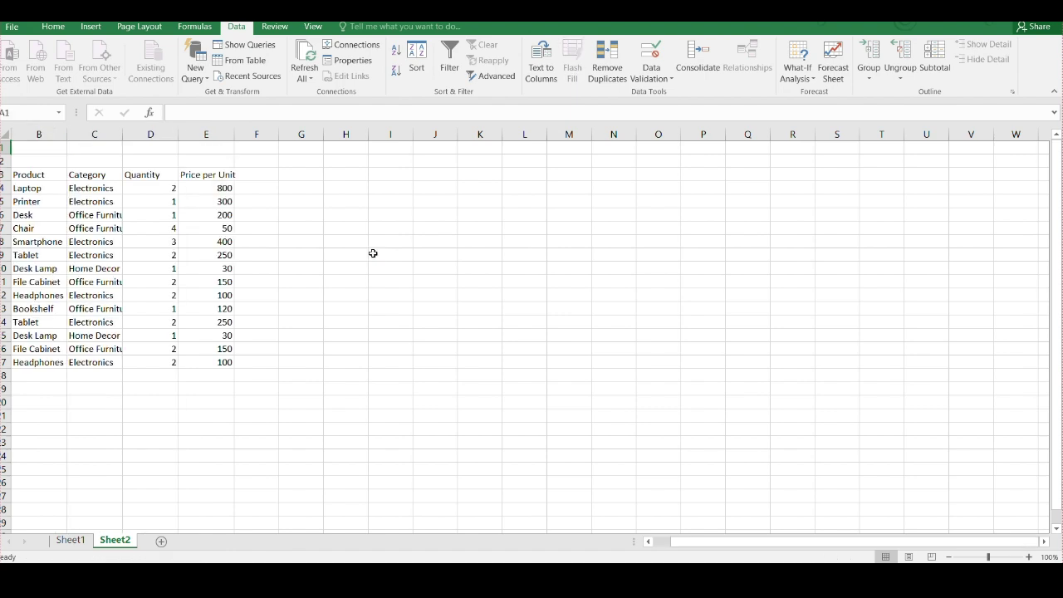
left_click(373, 253)
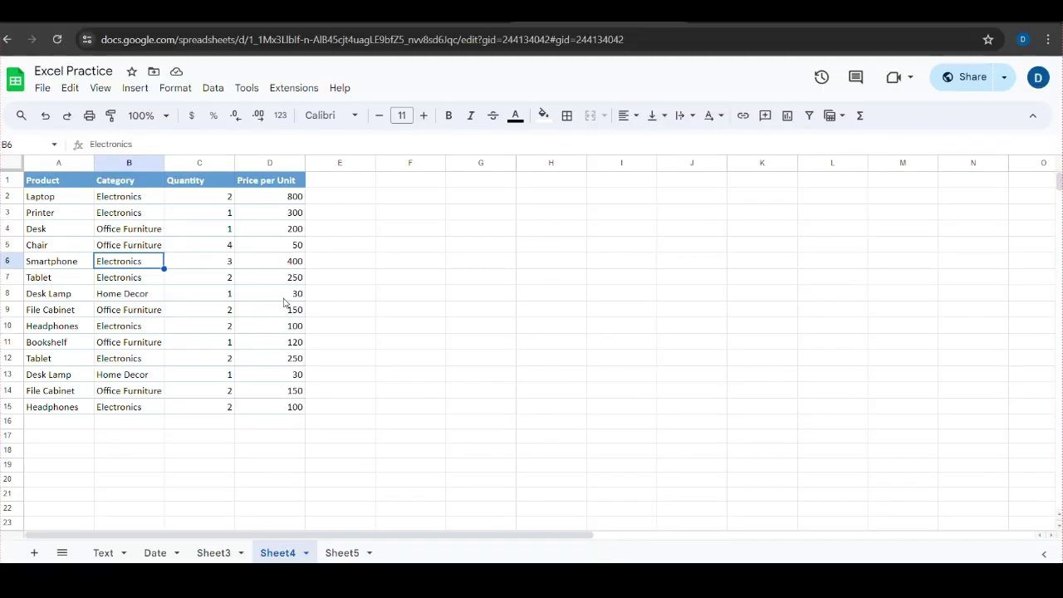
Step: Switch to Chrome, duplicate rows A12:D15 of the product table at A16 on Sheet4, and reload the spreadsheet
left_click(162, 278)
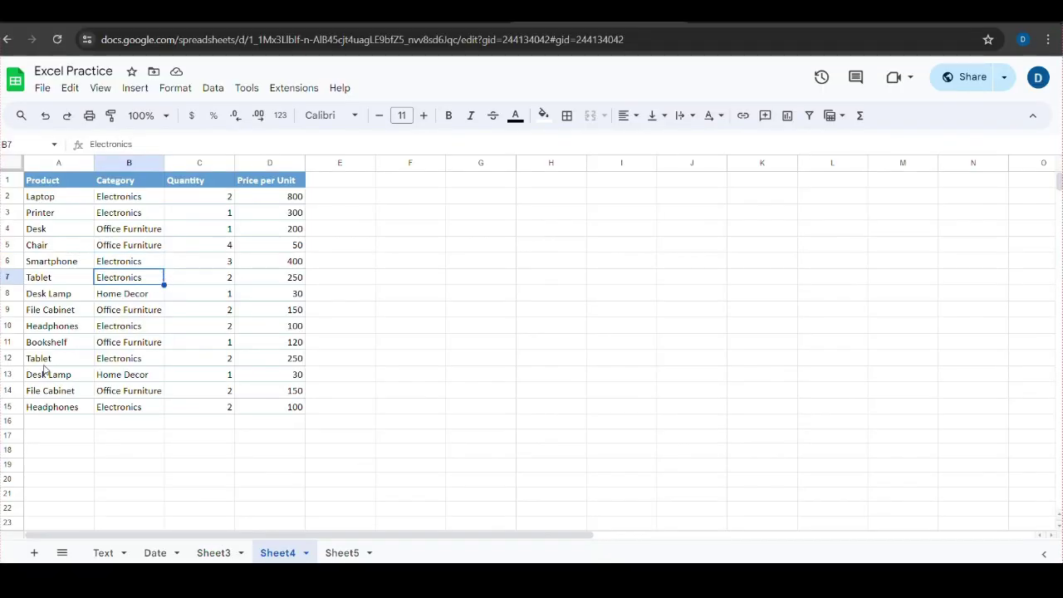
left_click_drag(45, 361, 290, 409)
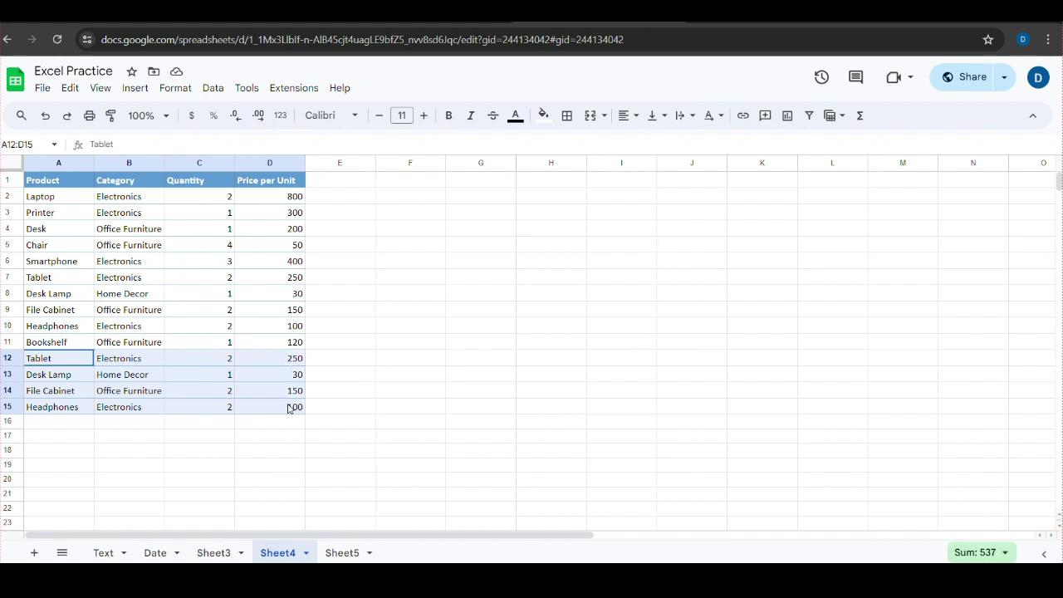
key("ctrl+c")
left_click(73, 424)
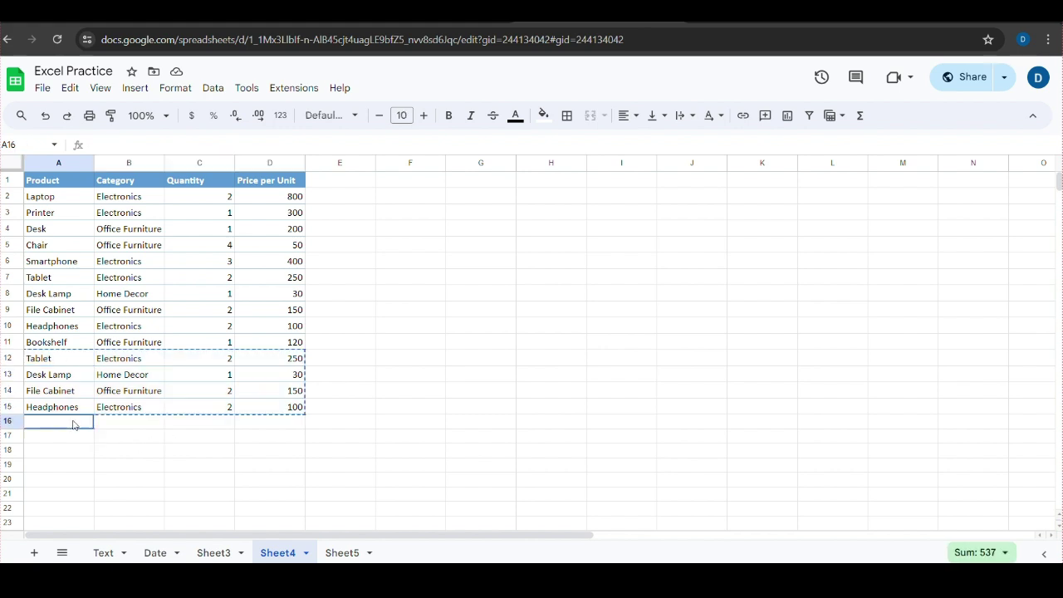
key("ctrl+v")
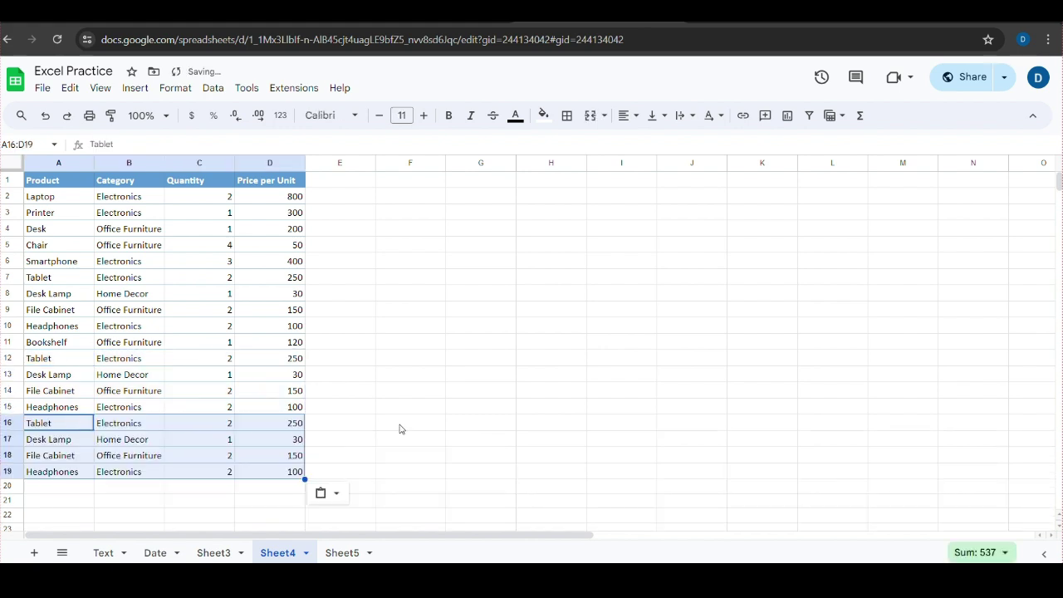
left_click(577, 345)
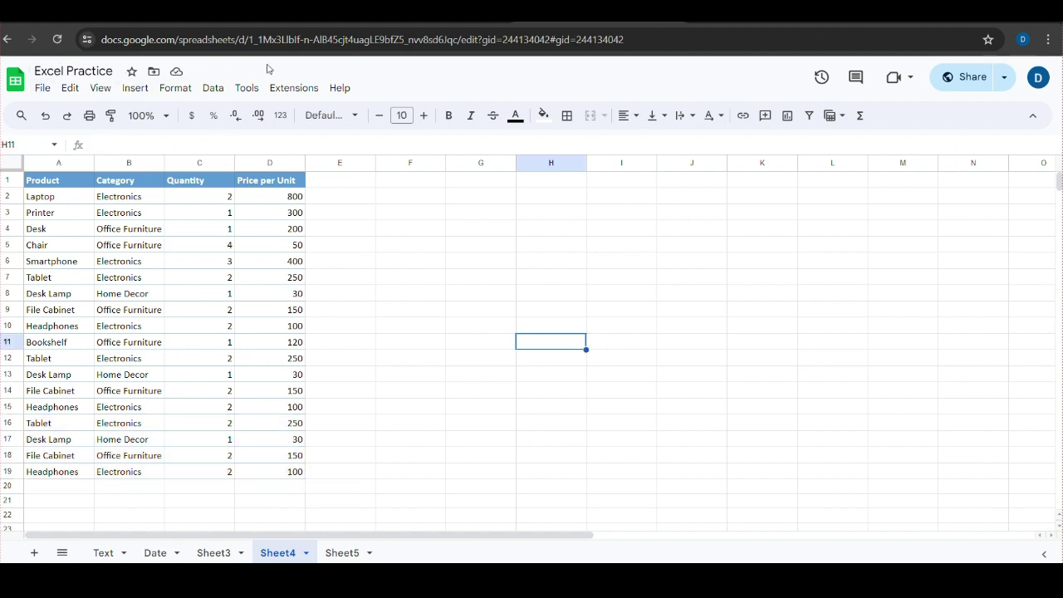
left_click(56, 39)
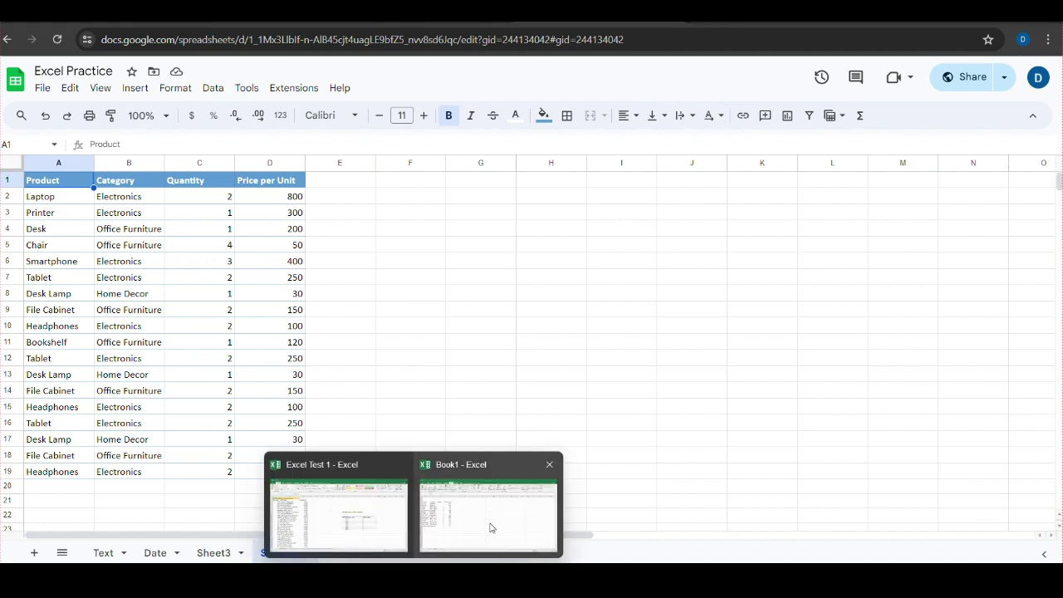
Step: Switch to the Book1 workbook in Excel and save it as excel_practice in the Downloads folder
left_click(490, 526)
left_click(366, 335)
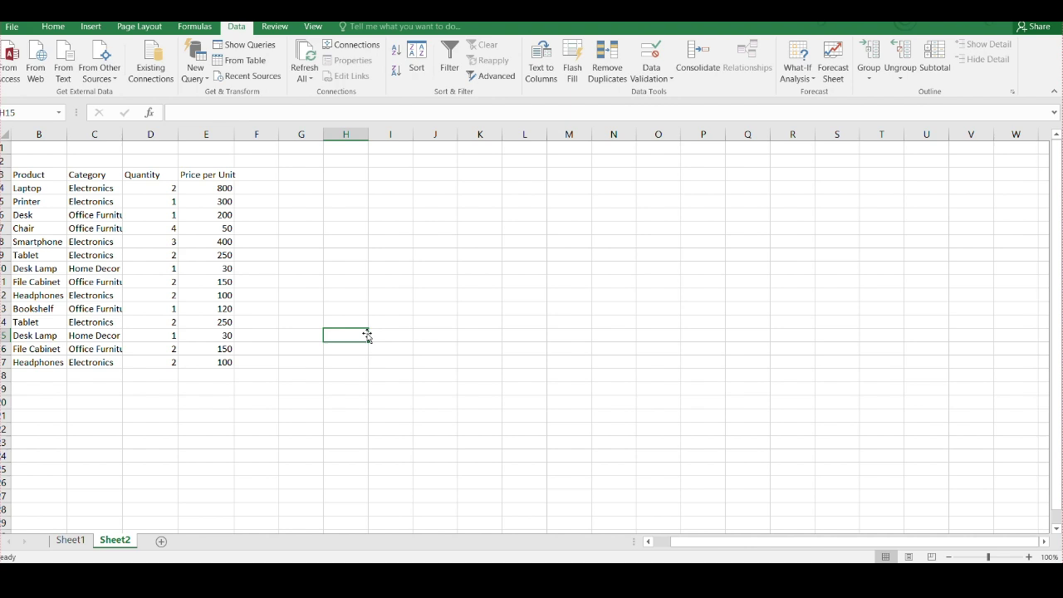
key("ctrl+s")
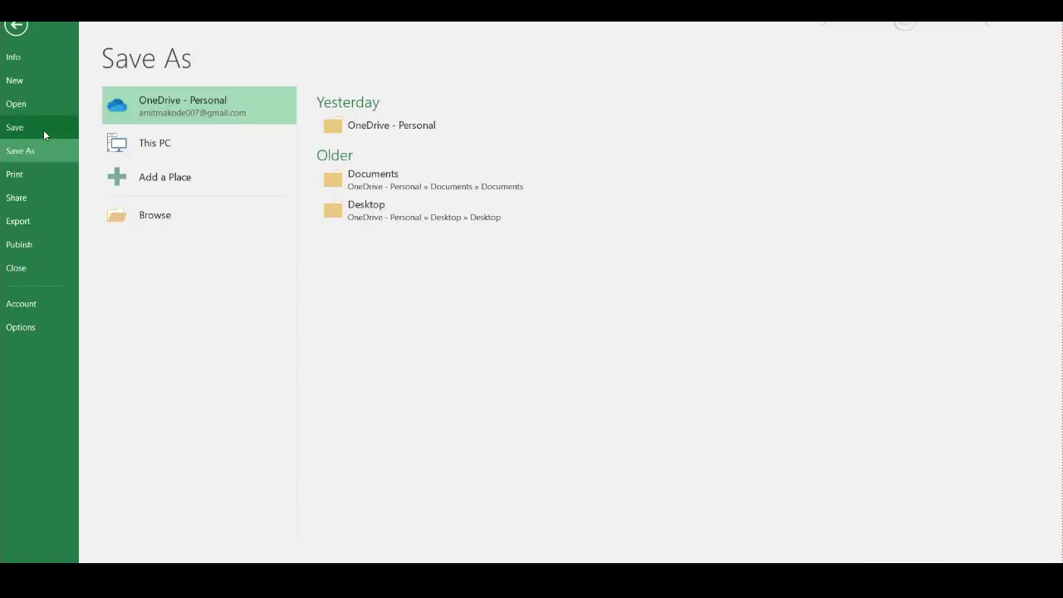
left_click(167, 217)
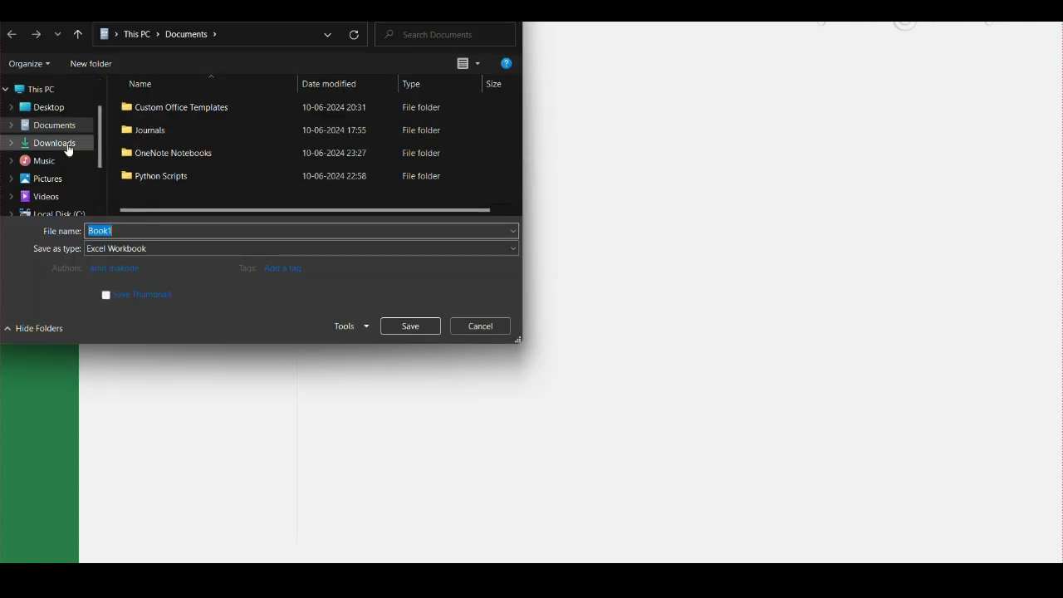
left_click(66, 143)
left_click(136, 232)
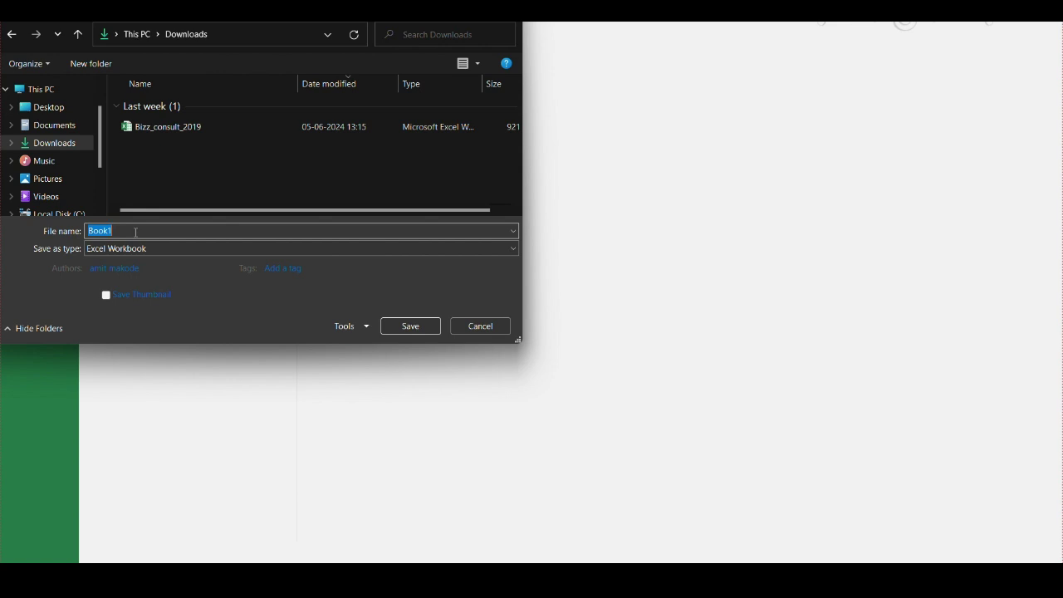
type("excel_practice")
left_click(424, 328)
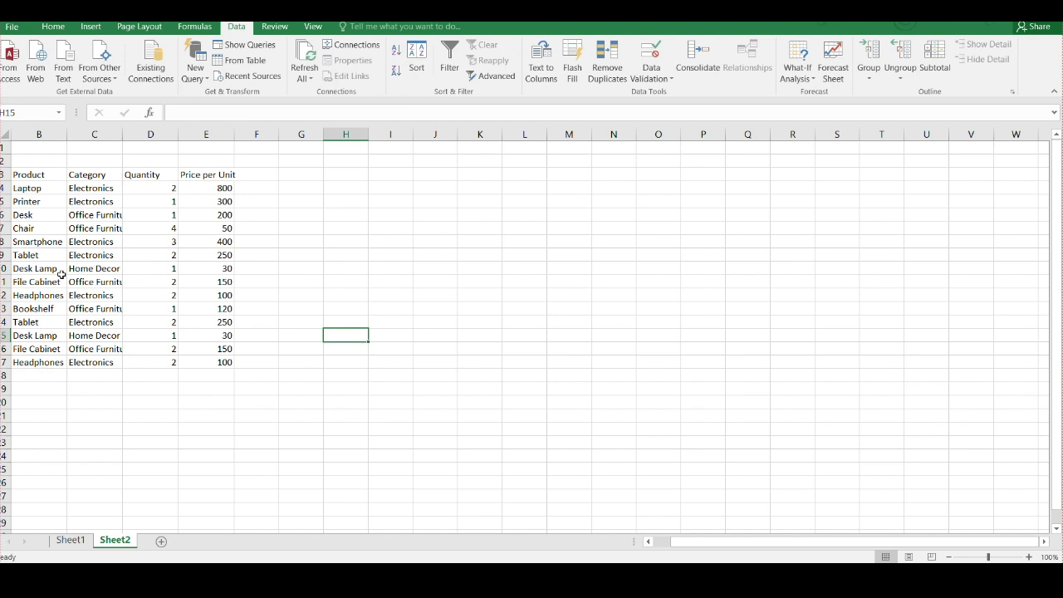
Step: Refresh all data connections of the saved workbook twice to update the product table on Sheet2
left_click(308, 70)
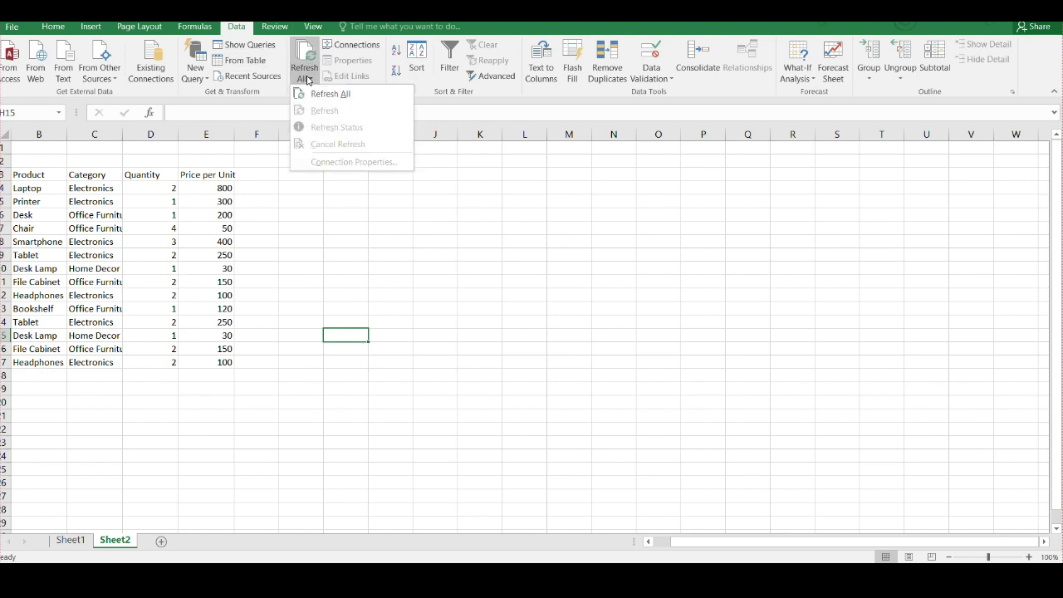
left_click(329, 96)
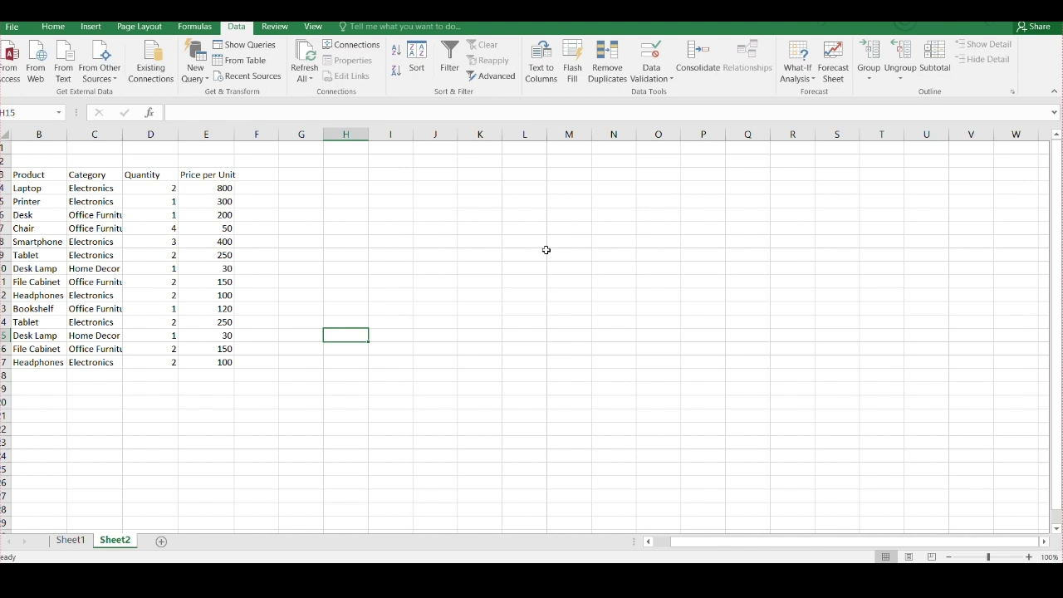
left_click(305, 75)
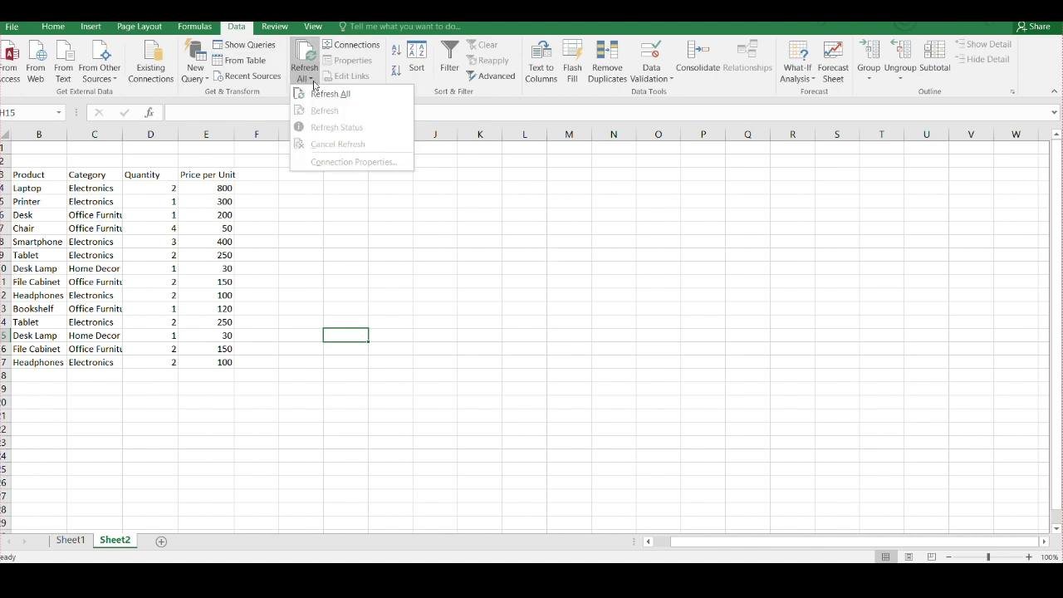
left_click(316, 94)
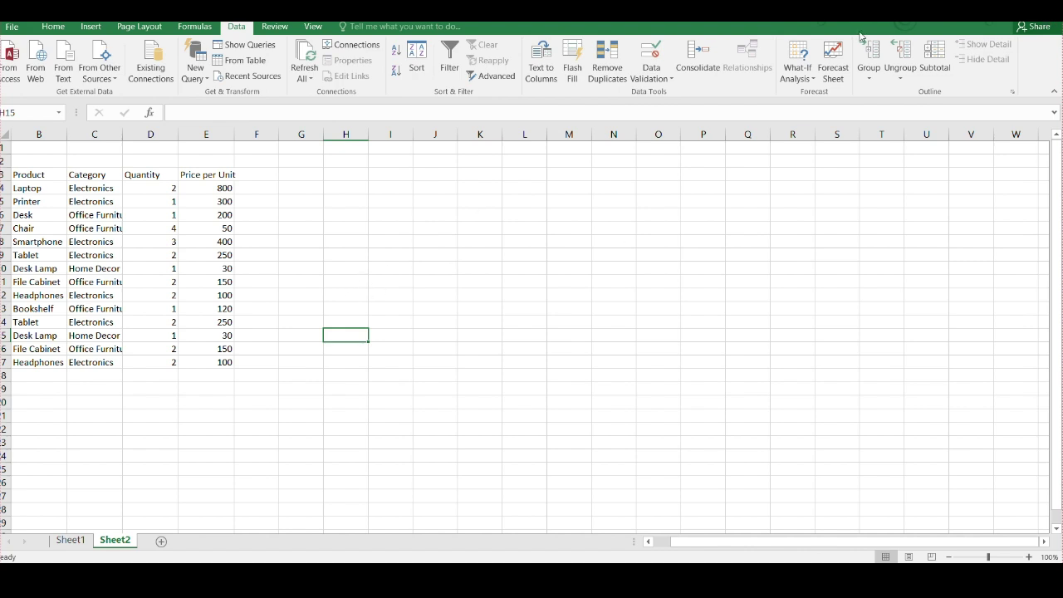
left_click(600, 321)
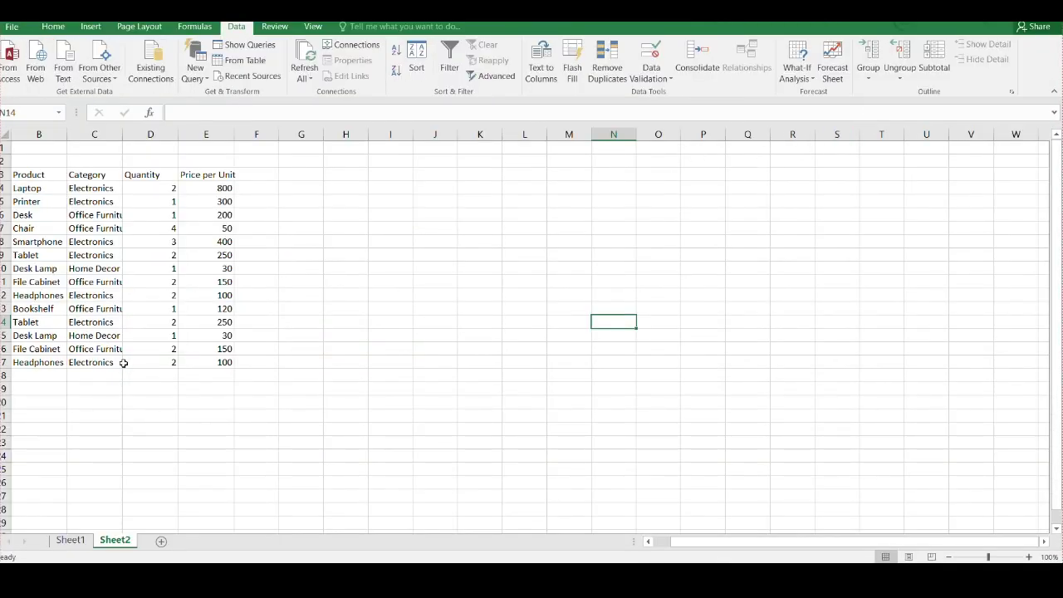
Step: Close excel_practice with its changes saved, and reopen it from the Downloads folder with external data connections enabled
key("ctrl+w")
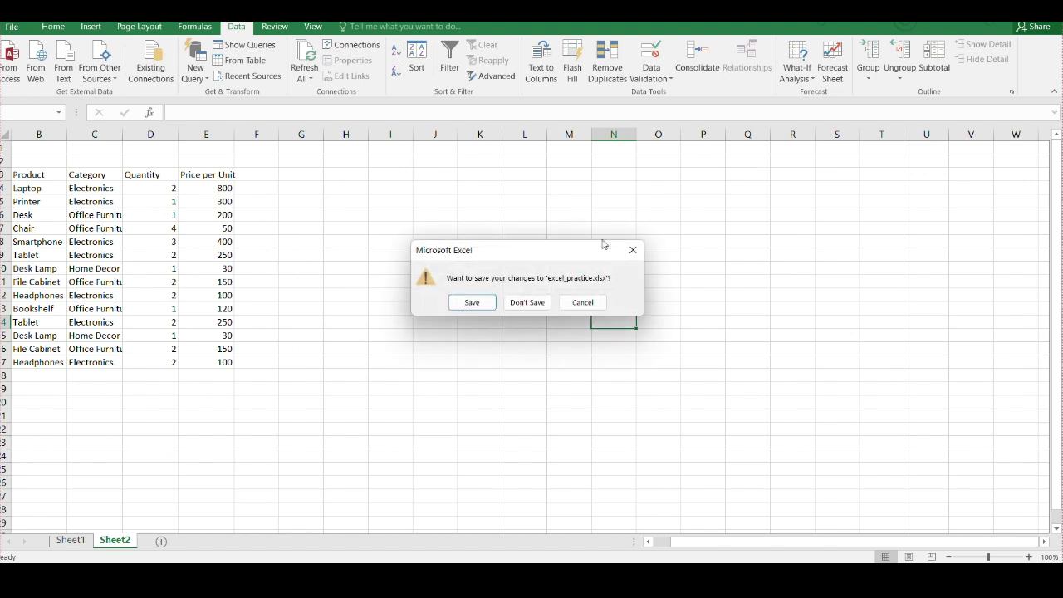
left_click(470, 301)
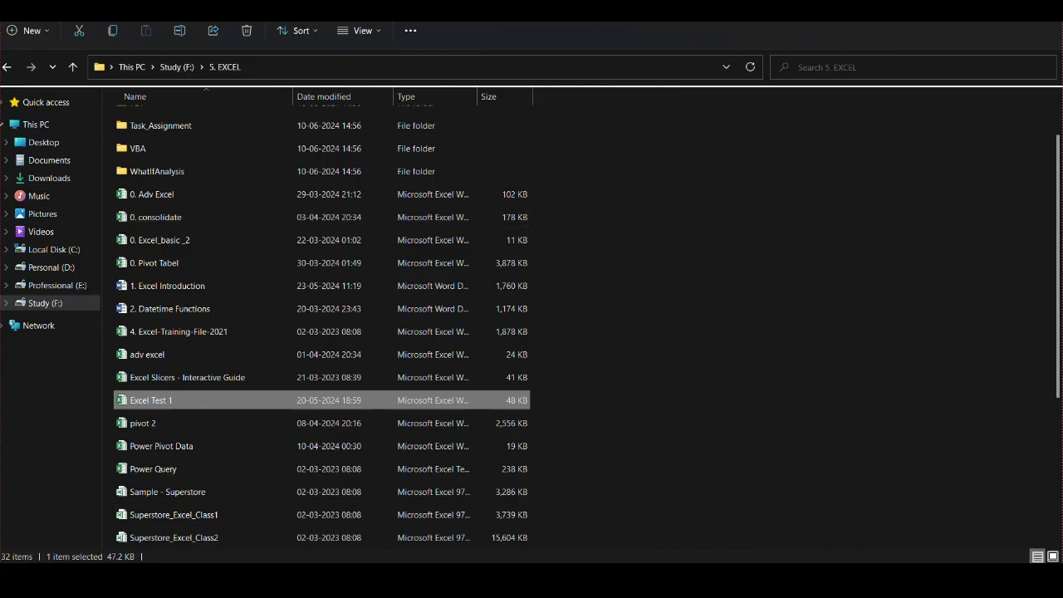
left_click(43, 179)
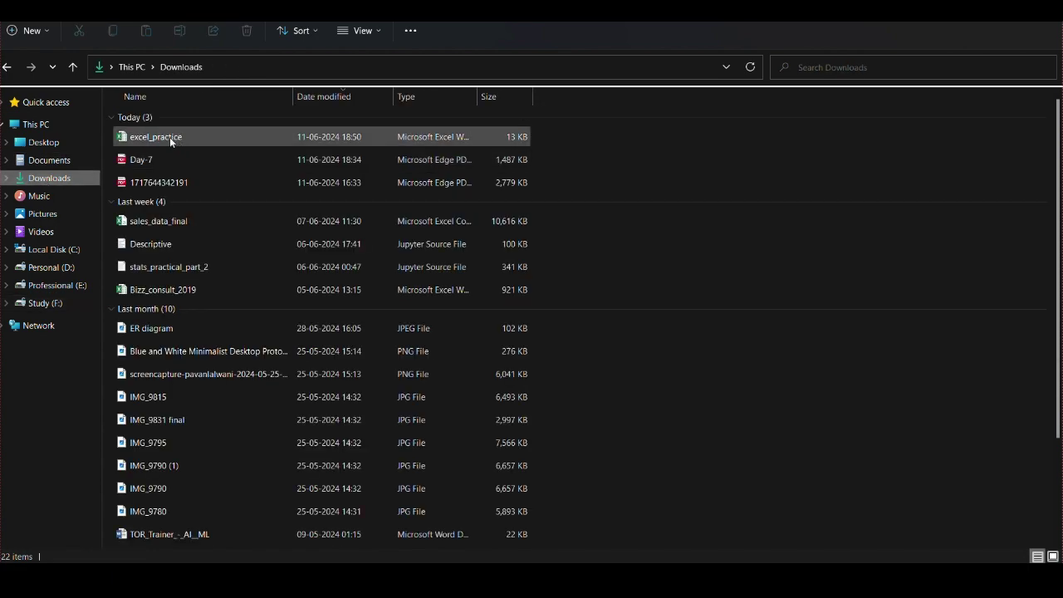
double_click(169, 137)
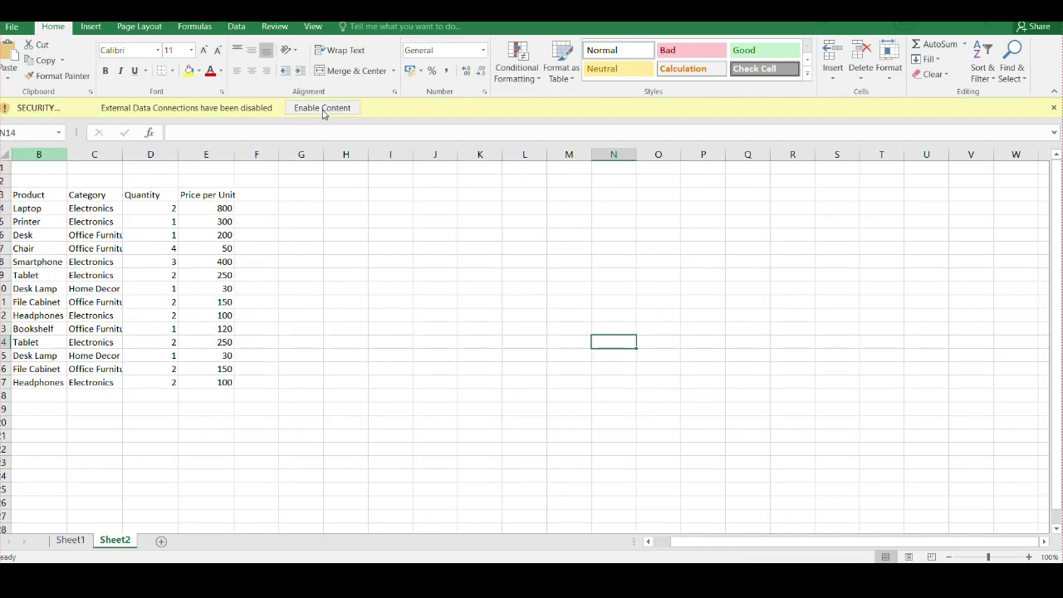
left_click(323, 108)
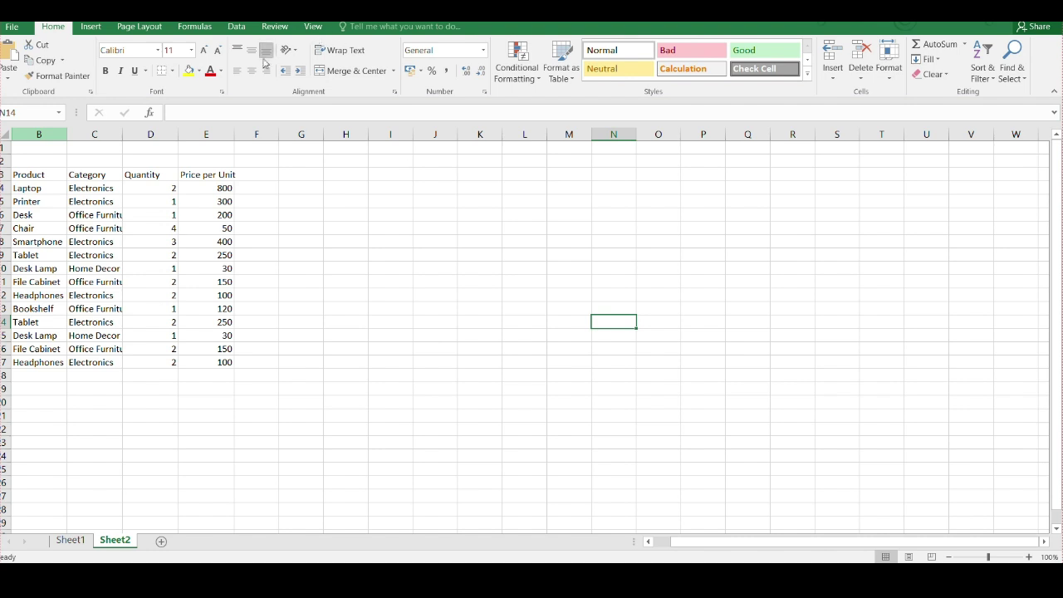
Step: Refresh all data connections in the reopened excel_practice workbook
left_click(225, 28)
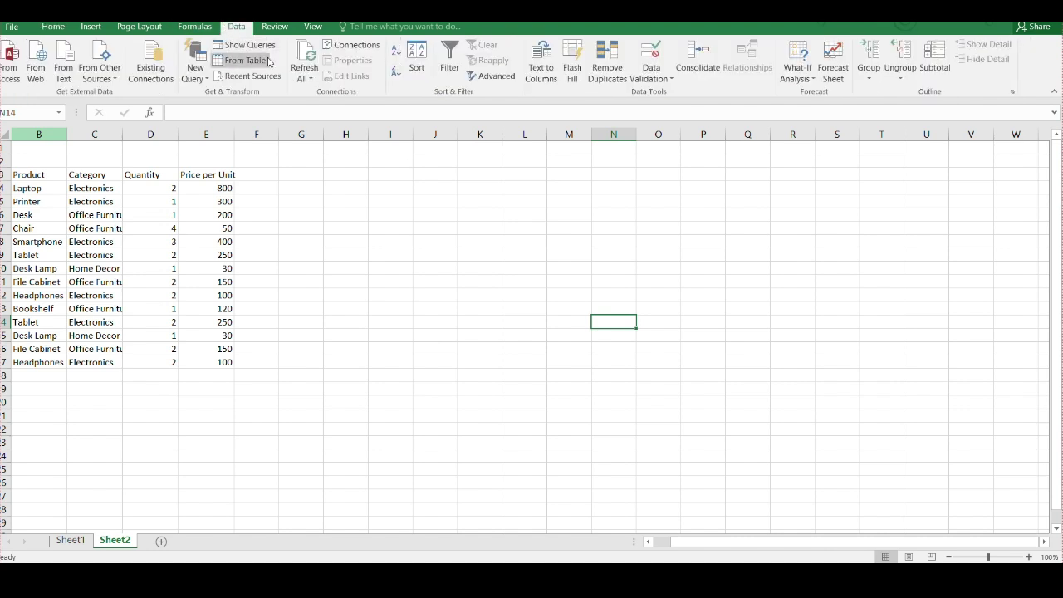
left_click(309, 78)
left_click(313, 97)
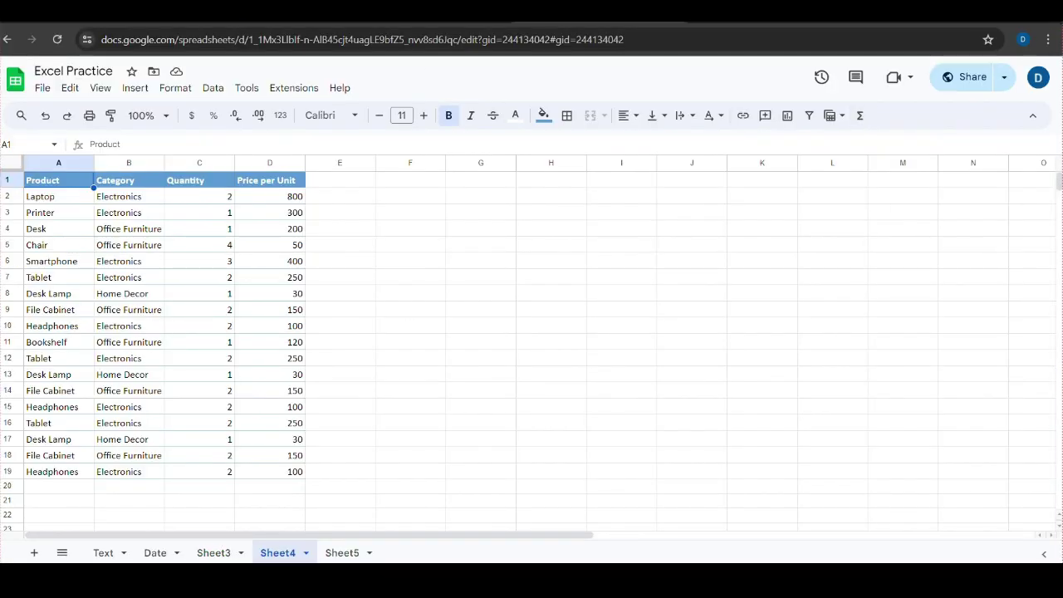
Step: Switch to Chrome, reopen the Excel Practice spreadsheet from Google Drive and view the product table on Sheet4
left_click(262, 22)
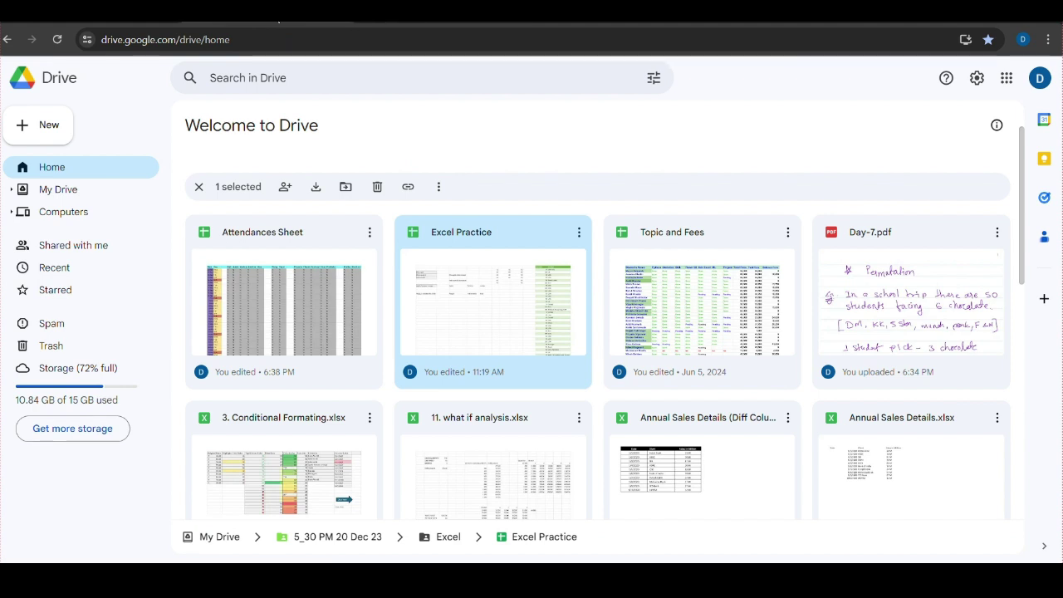
double_click(493, 292)
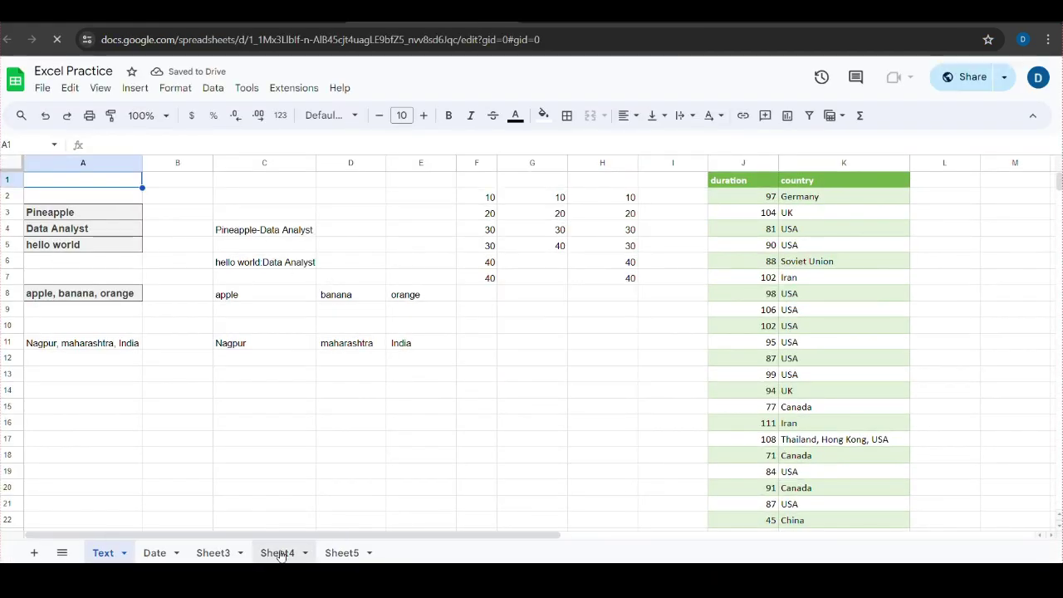
left_click(282, 553)
left_click(441, 282)
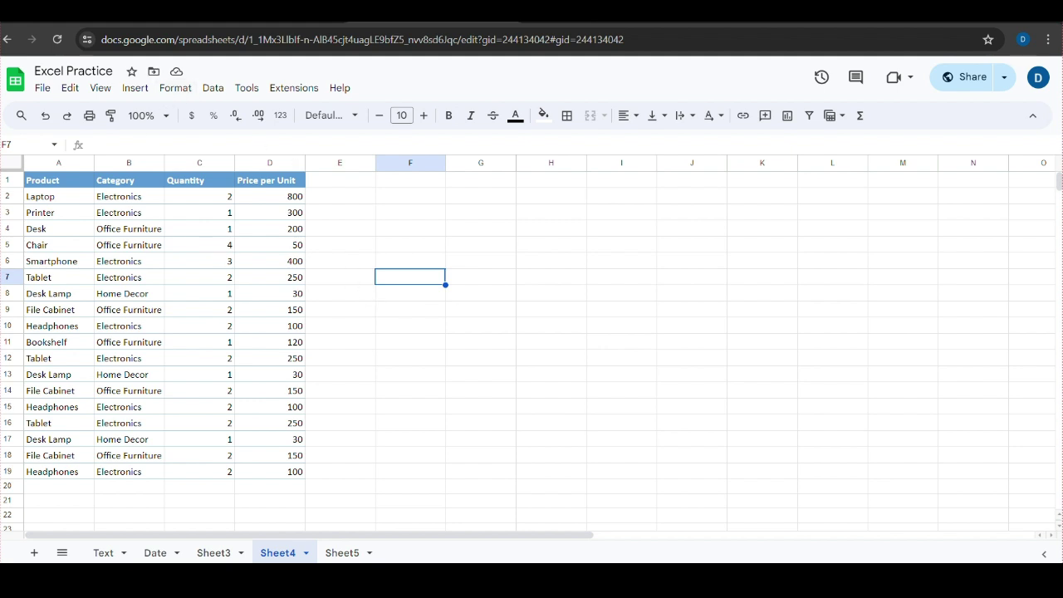
Step: Switch back to the excel_practice workbook in Excel and refresh all its connections, selecting cell C18 below the product table
left_click(467, 509)
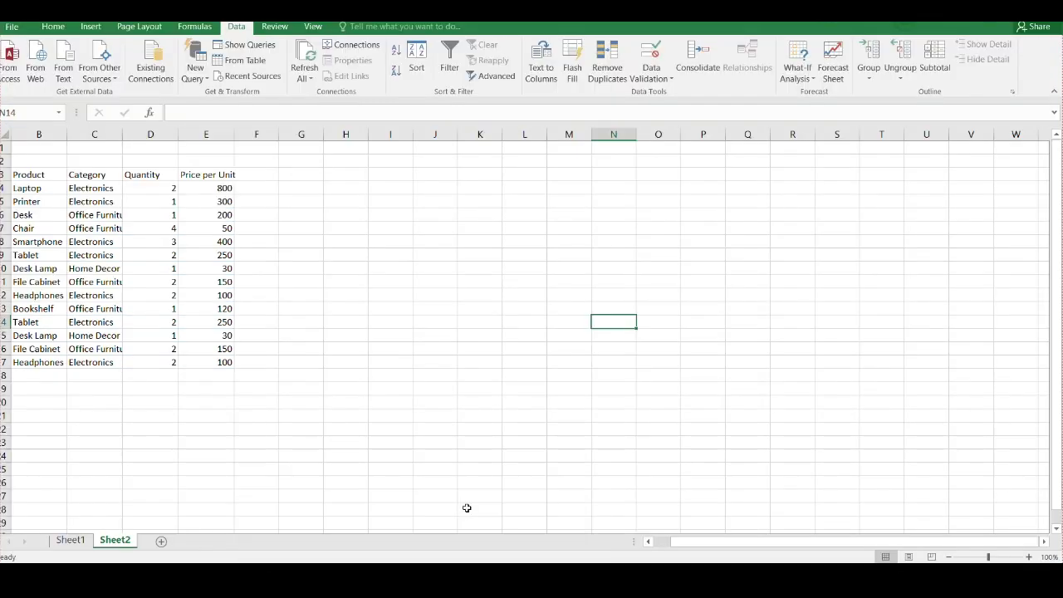
left_click(302, 77)
left_click(326, 94)
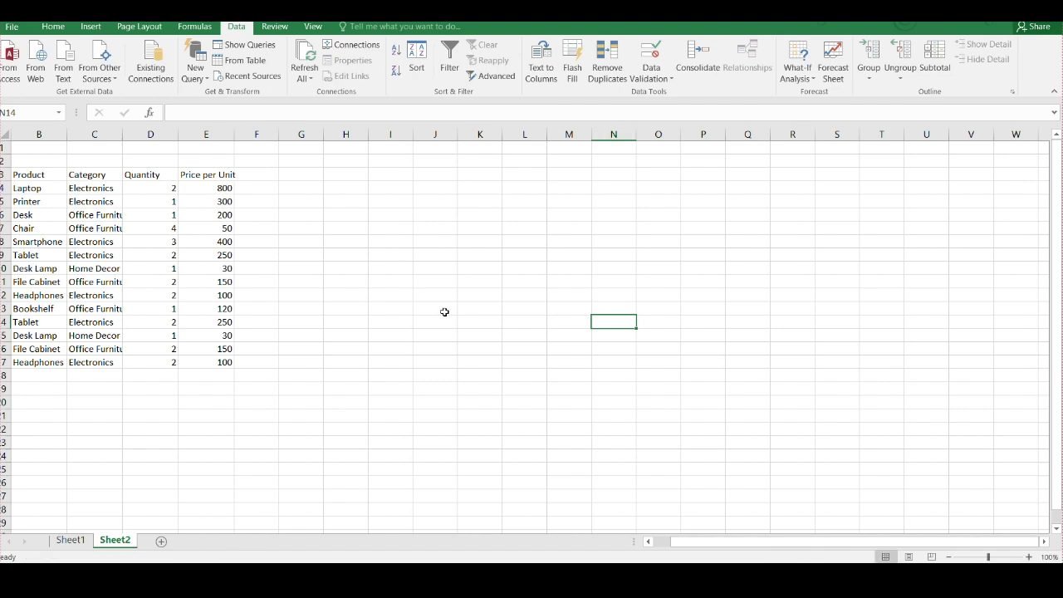
left_click(362, 331)
left_click(109, 379)
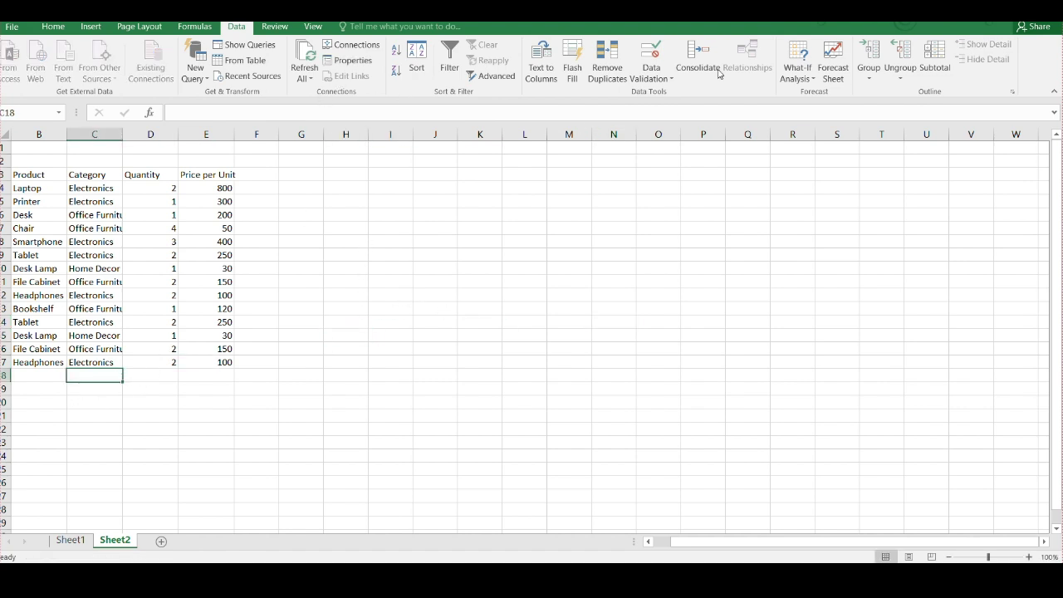
left_click(53, 26)
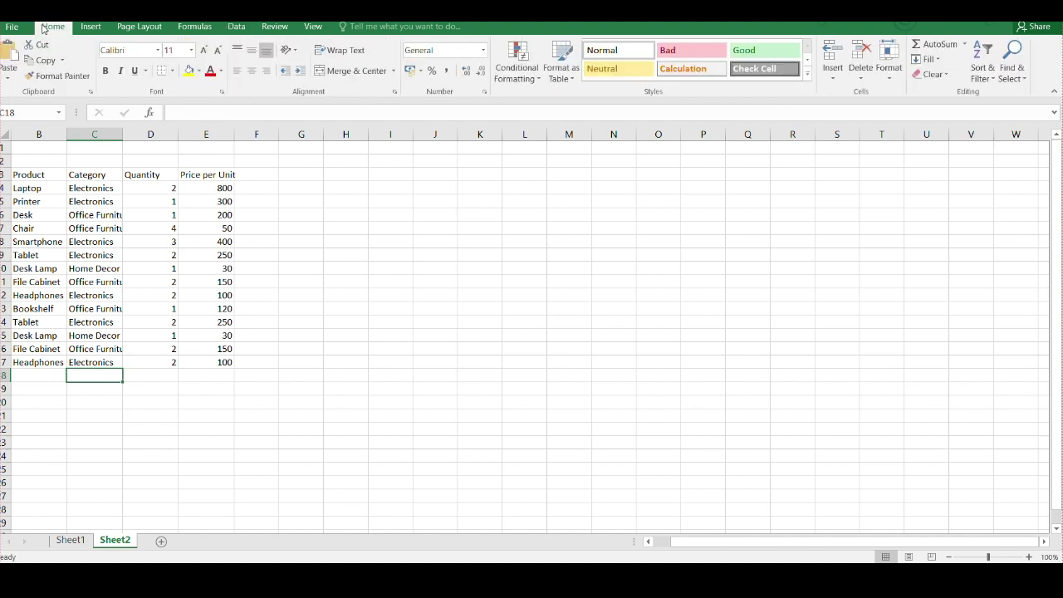
left_click(236, 26)
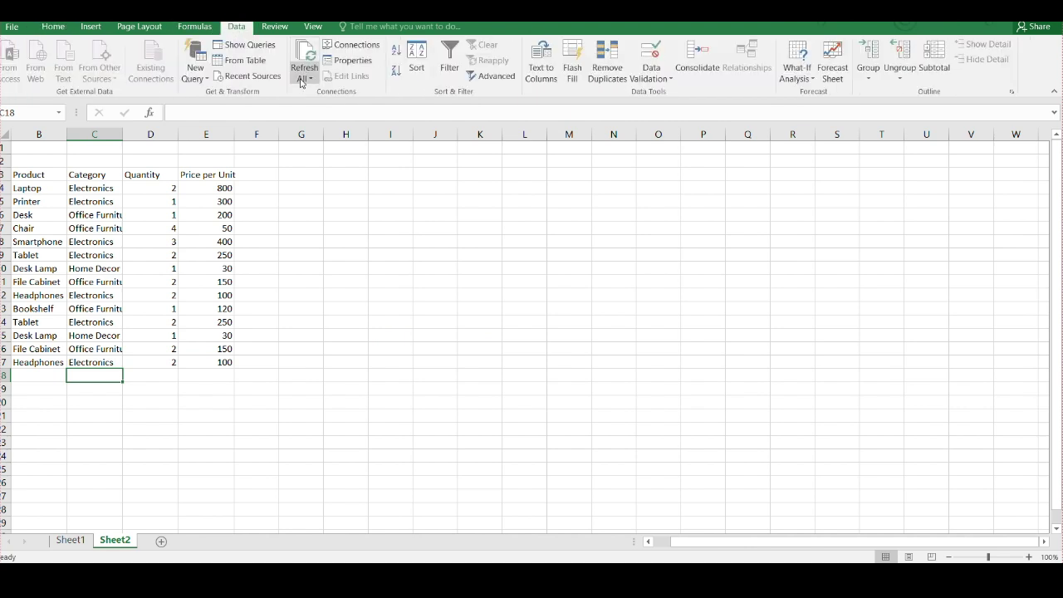
left_click(200, 75)
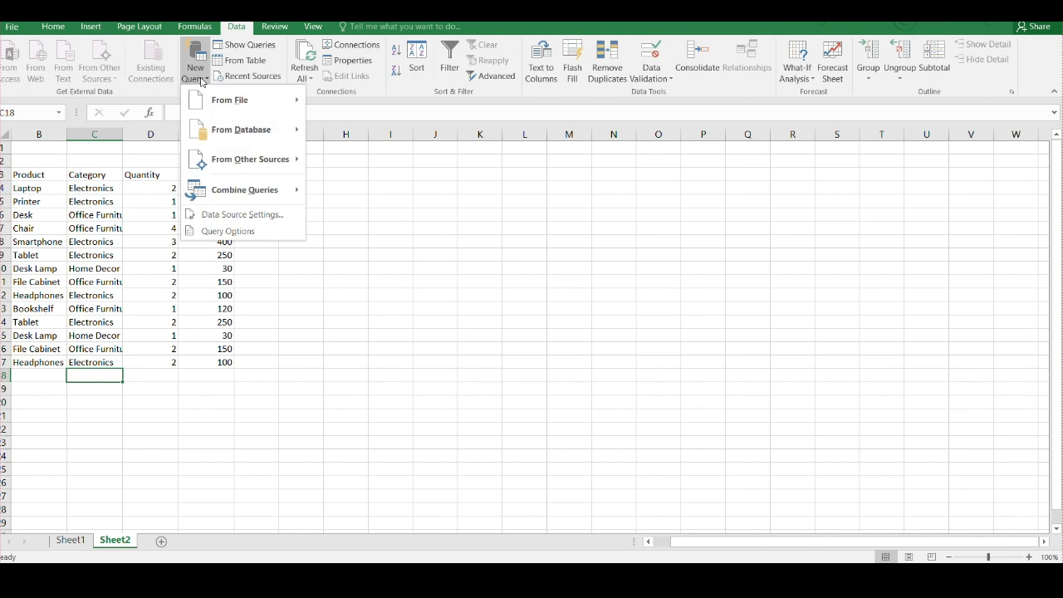
left_click(170, 251)
left_click(37, 241)
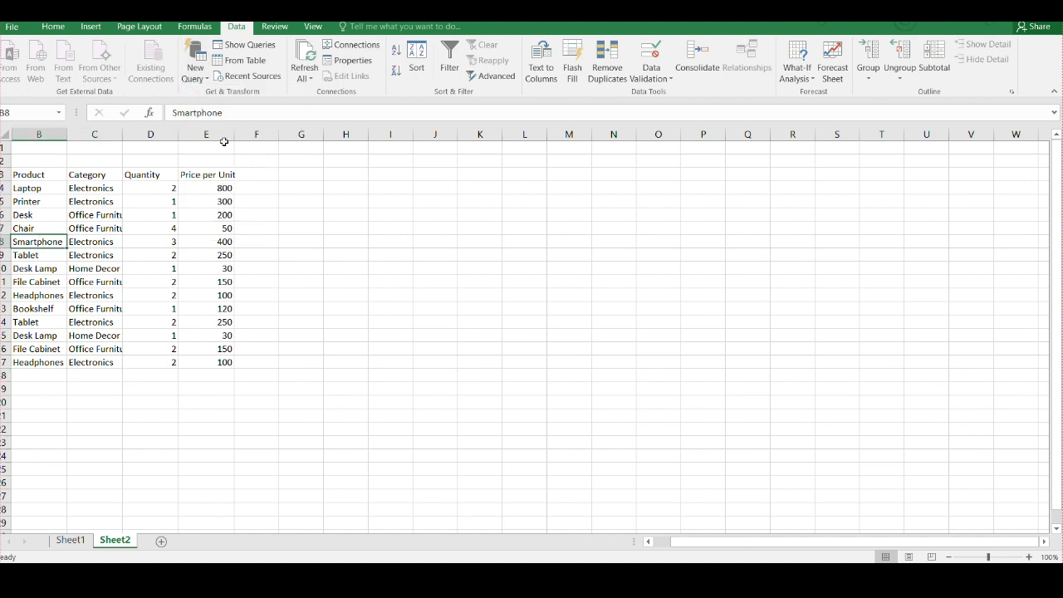
left_click(204, 82)
left_click(204, 81)
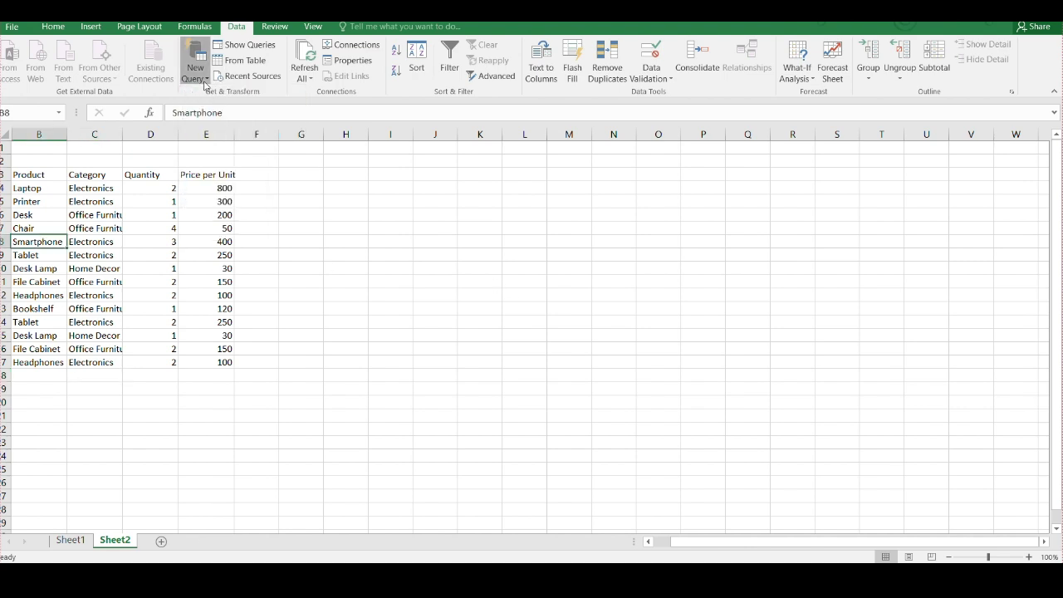
Step: Show the workbook connections, refresh the web connection and refresh all connections from the same dialog
left_click(305, 76)
left_click(354, 46)
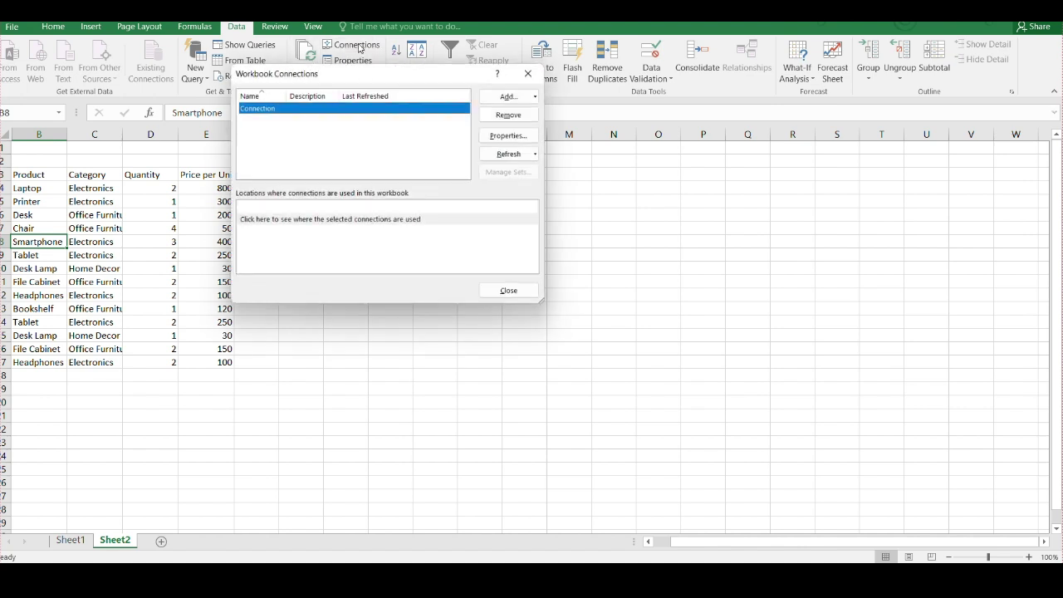
left_click(522, 155)
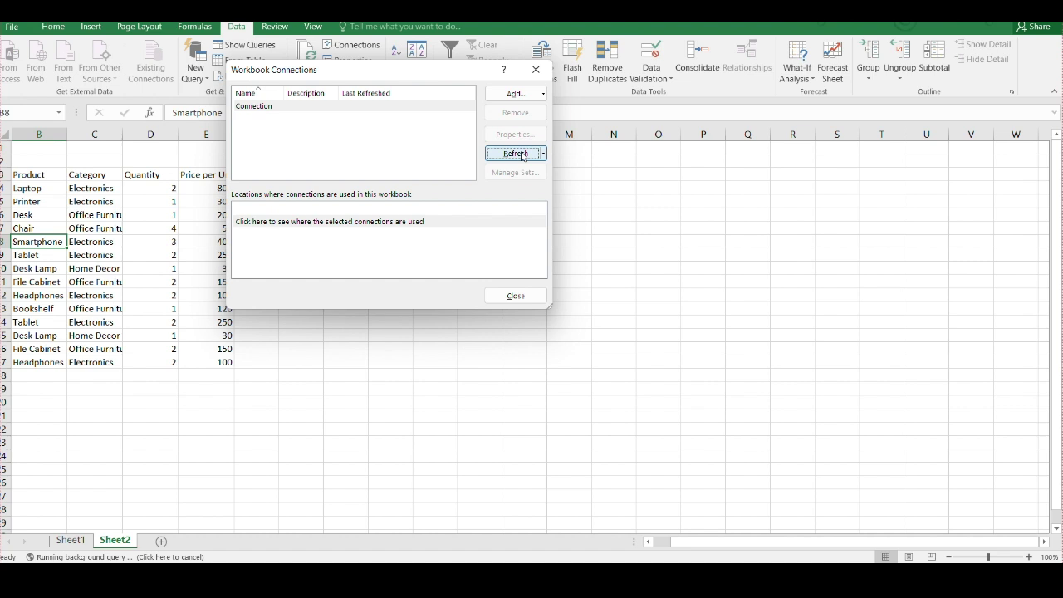
left_click(543, 153)
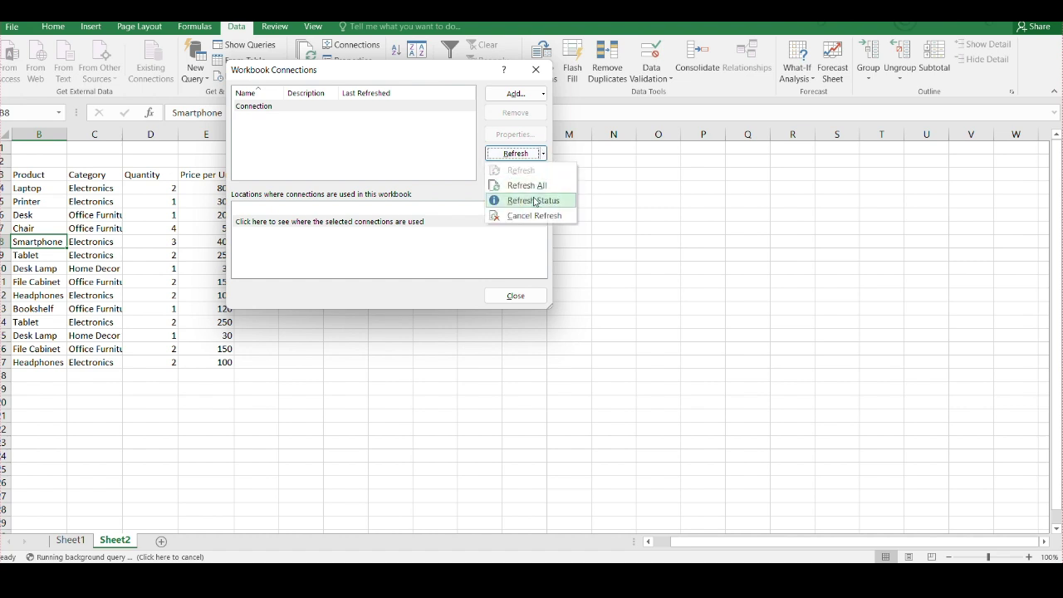
left_click(521, 185)
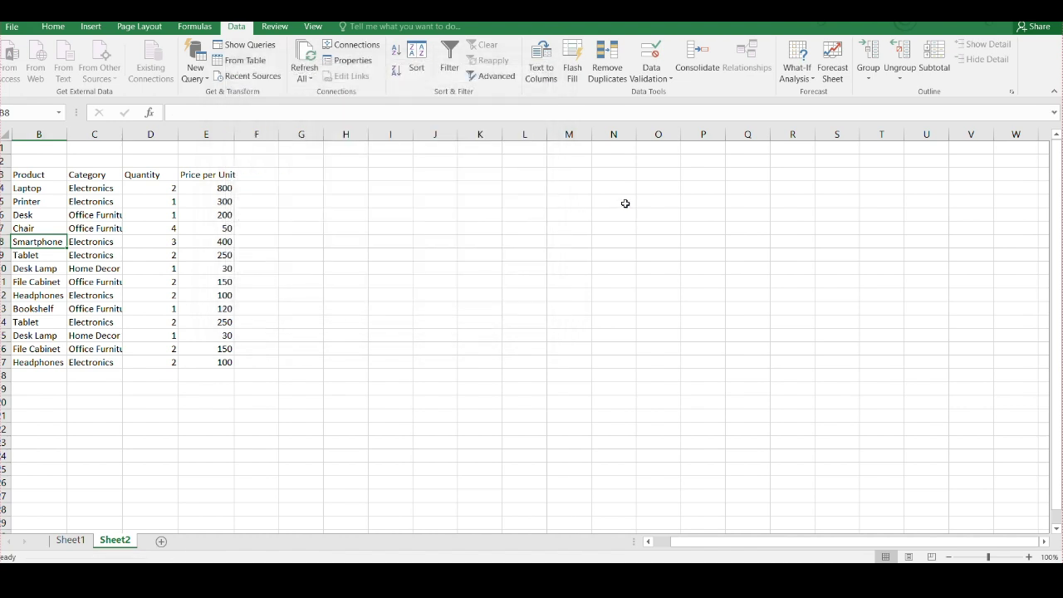
Step: Refresh all the workbook's data once more, and view Sheet1 before returning to Sheet2
left_click(371, 296)
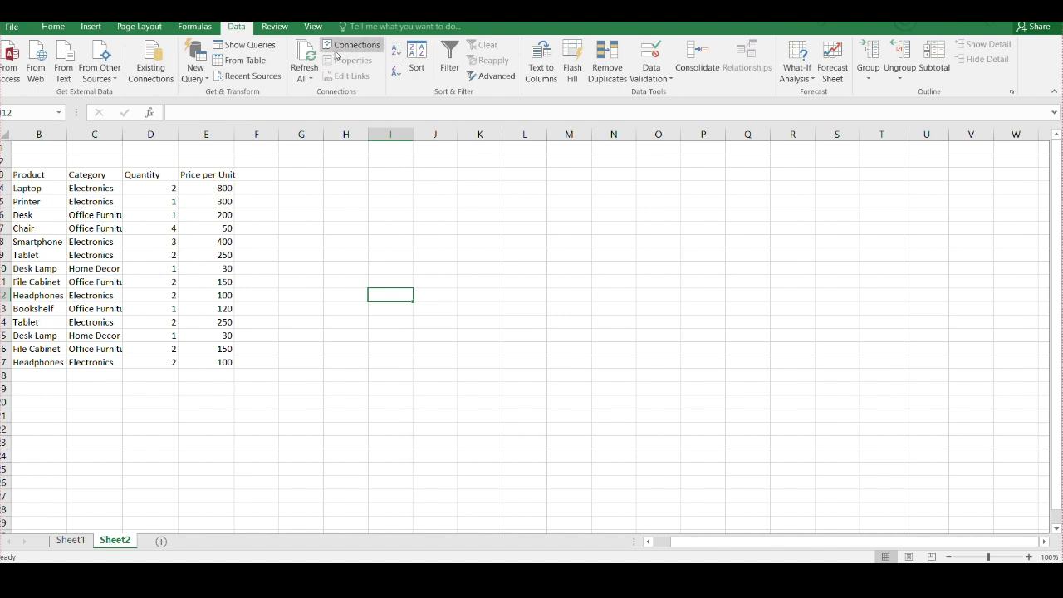
left_click(301, 77)
left_click(314, 90)
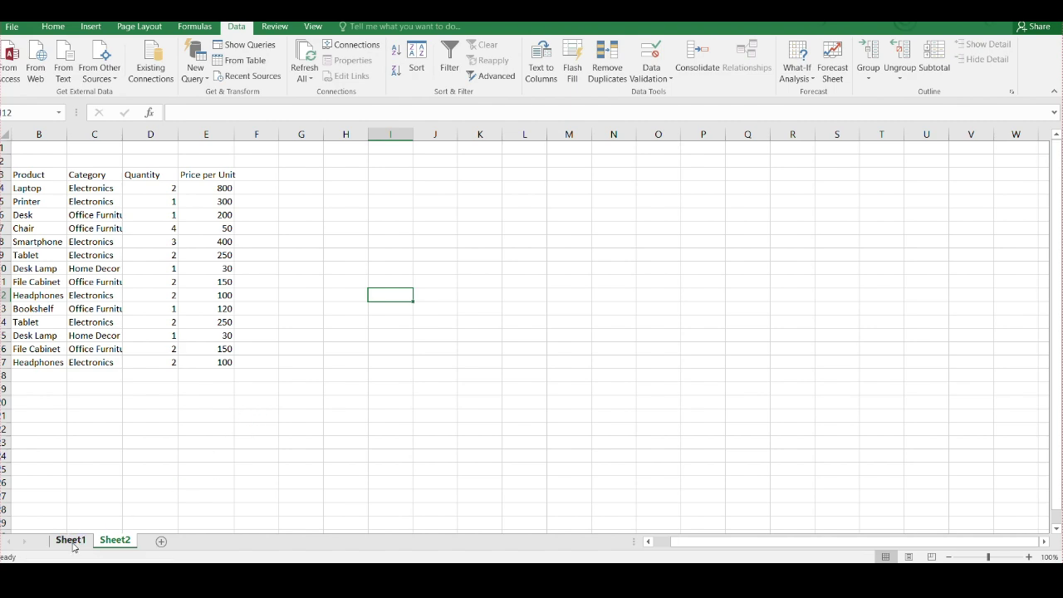
left_click(73, 541)
left_click(116, 542)
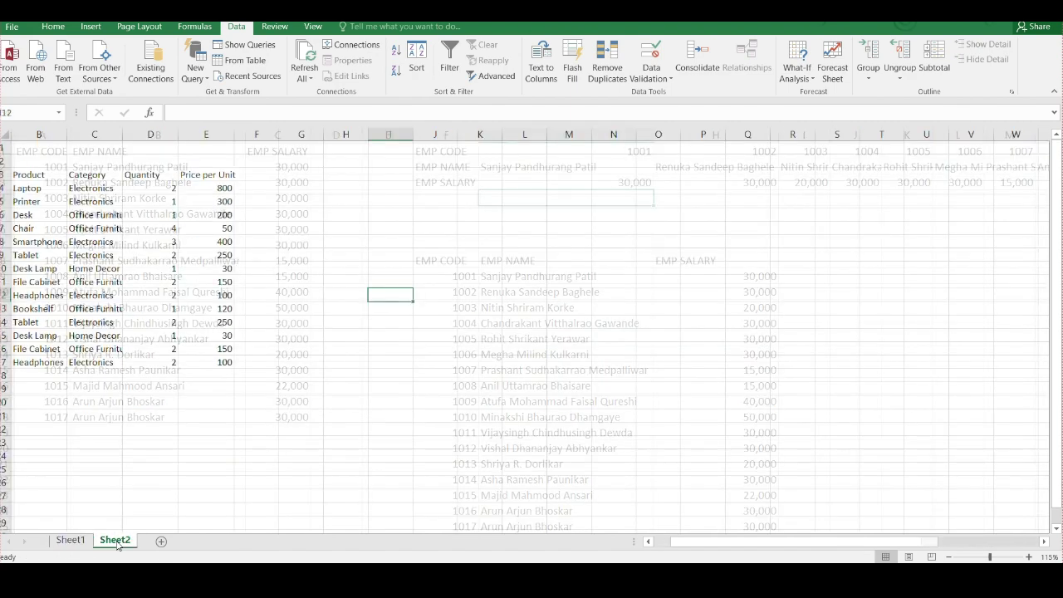
Step: Add a new worksheet, return to Sheet2 and select cell C19 below the product table
left_click(161, 542)
left_click(122, 542)
left_click(109, 388)
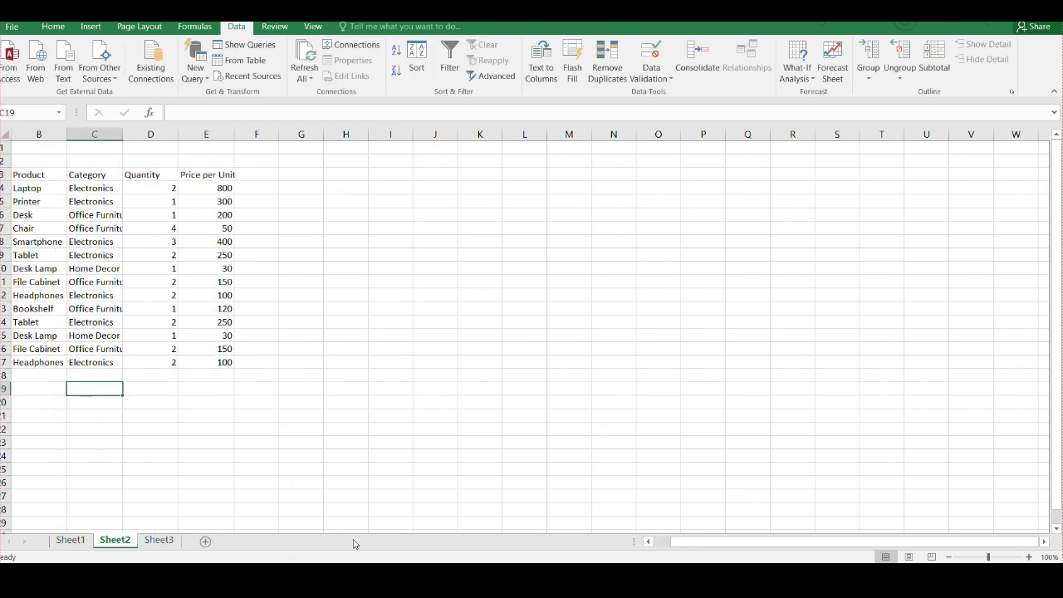
Step: Switch to the Excel Practice spreadsheet in Chrome and select the product names in A2:A19 on Sheet4
mouse_move(414, 582)
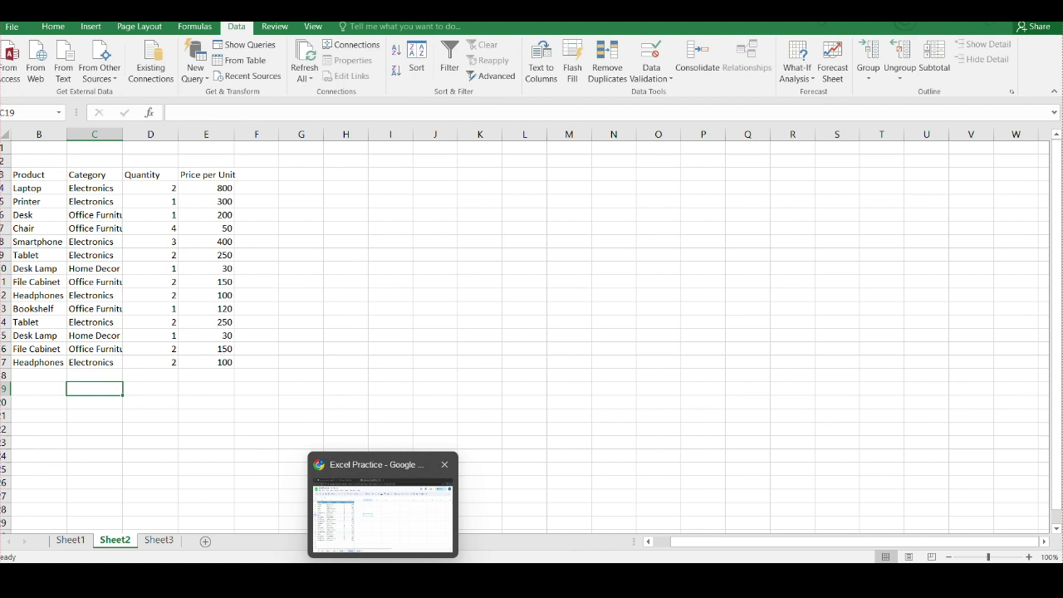
left_click(382, 511)
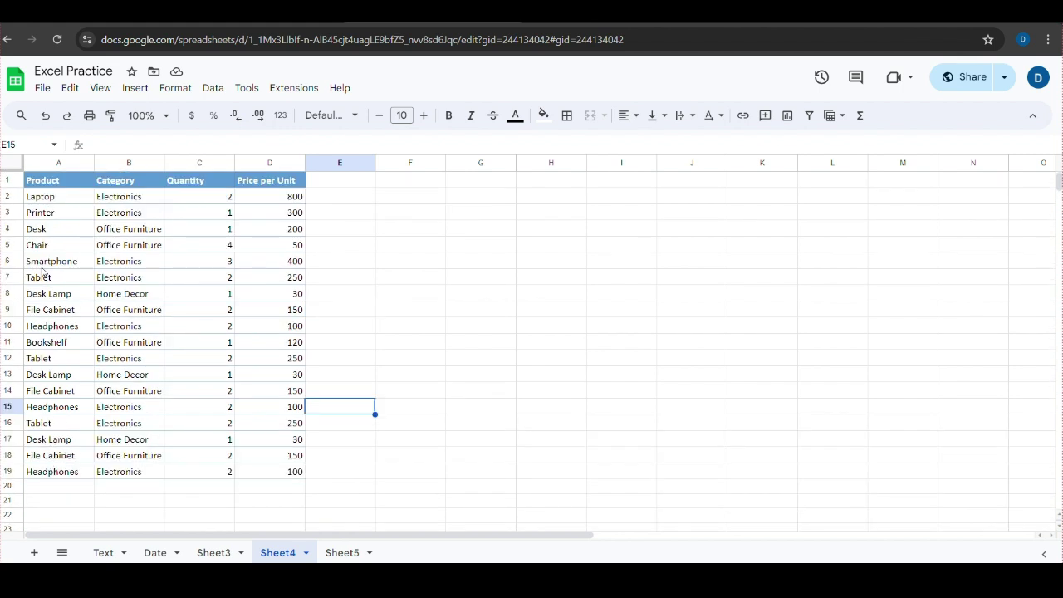
left_click_drag(50, 196, 73, 475)
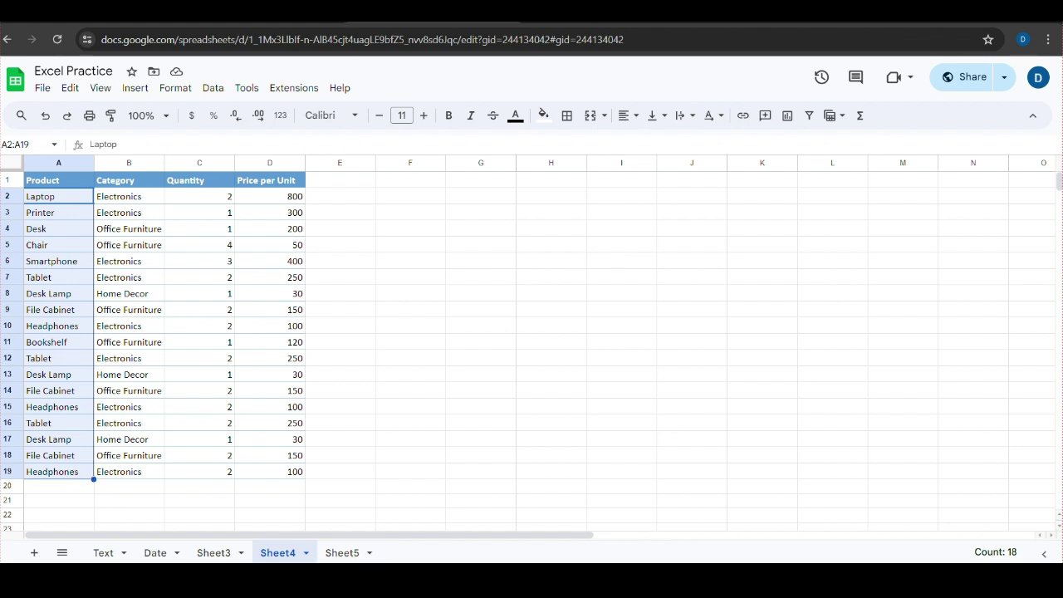
Step: Switch back to the workbook in Excel and refresh all connections to update the product table on Sheet2
mouse_move(414, 580)
left_click(461, 520)
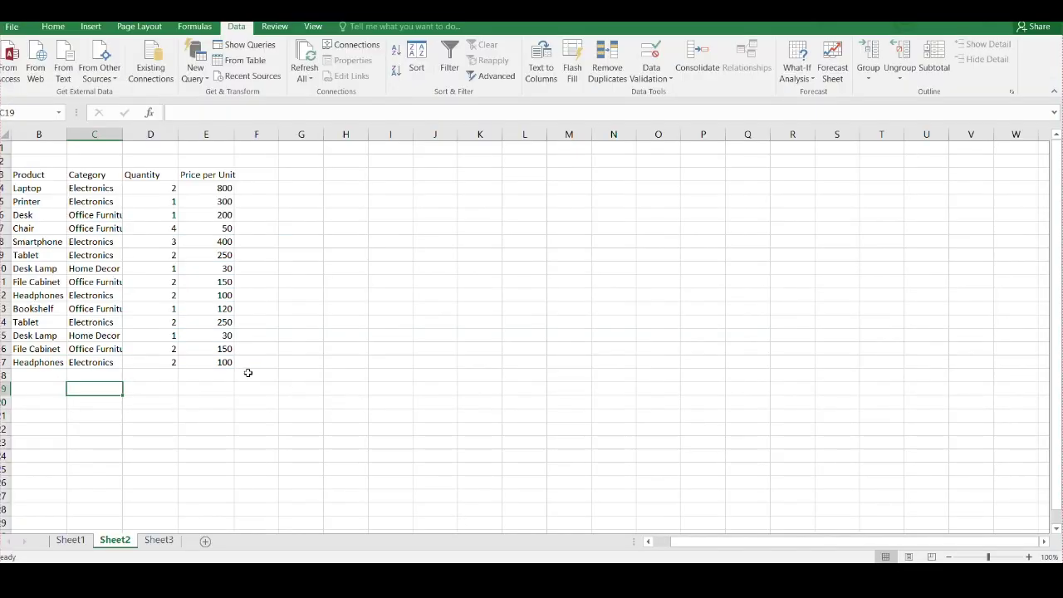
left_click(303, 76)
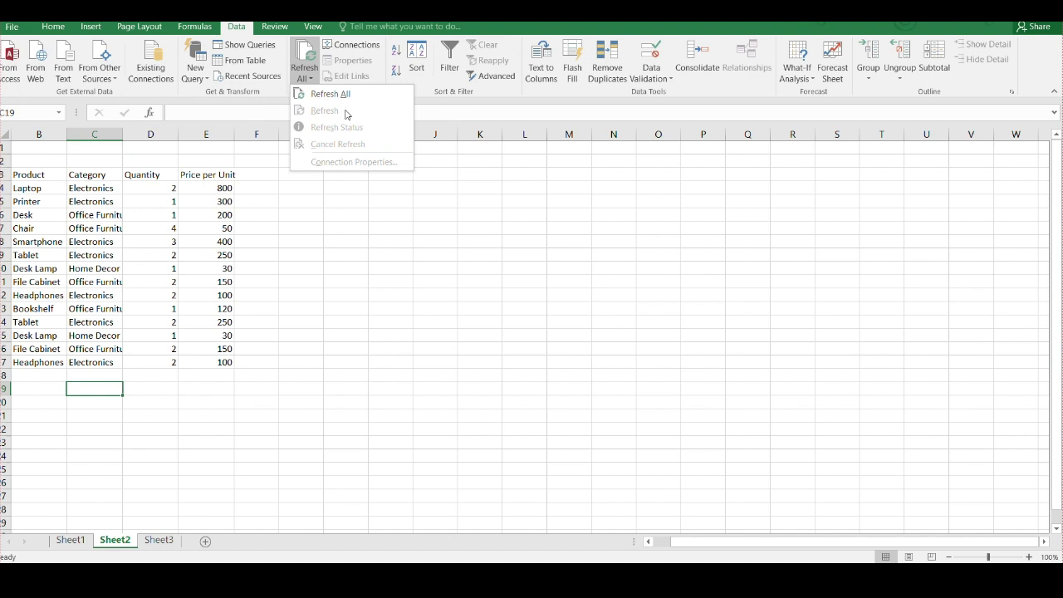
left_click(333, 94)
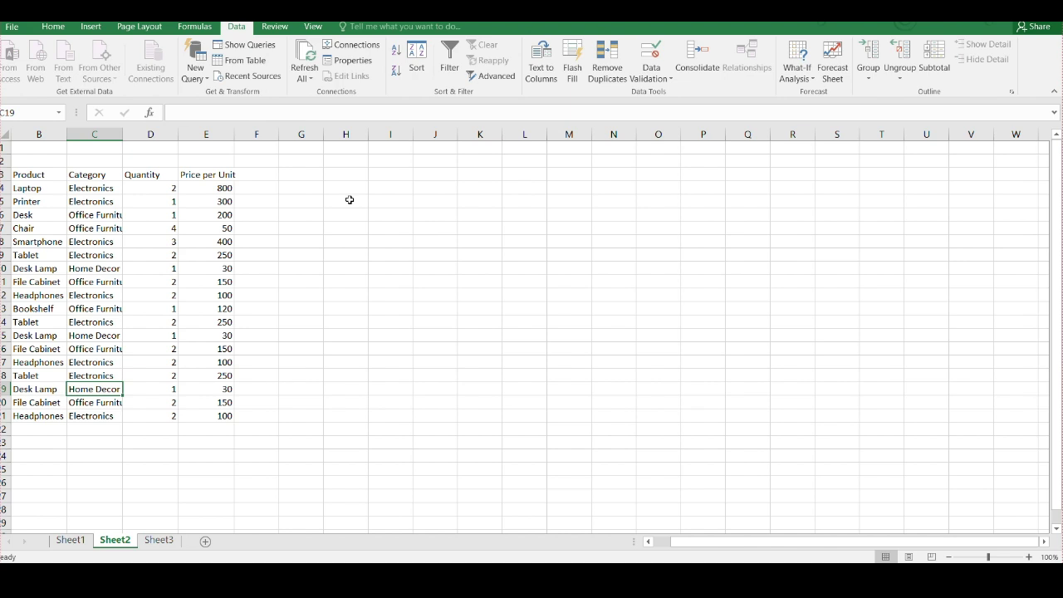
Step: Switch to Excel Practice in Chrome, stop publishing the entire document to the web, close the publishing settings and select cell F11
mouse_move(386, 577)
left_click(385, 508)
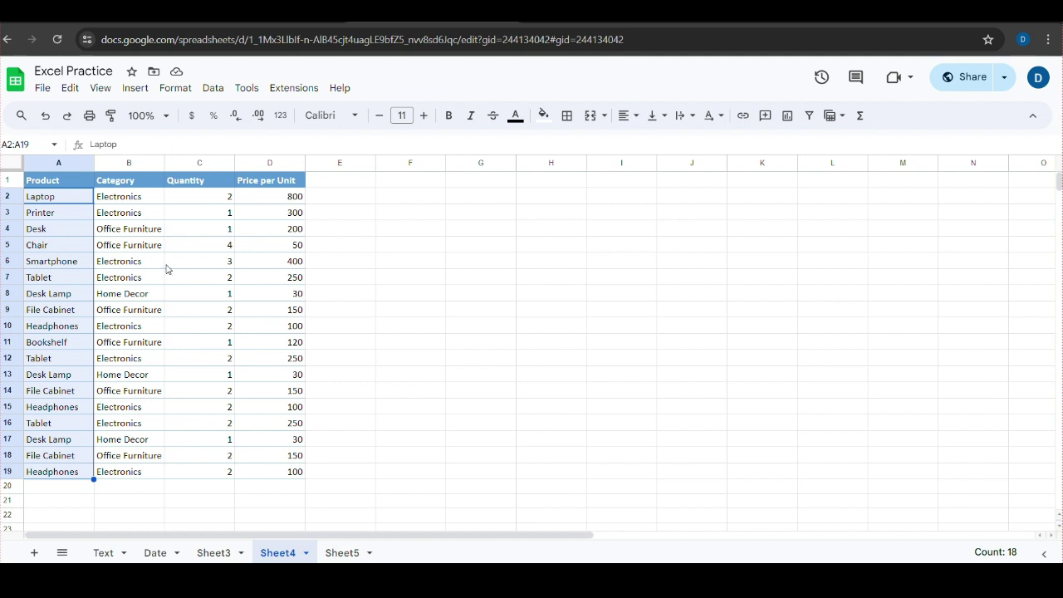
left_click(43, 87)
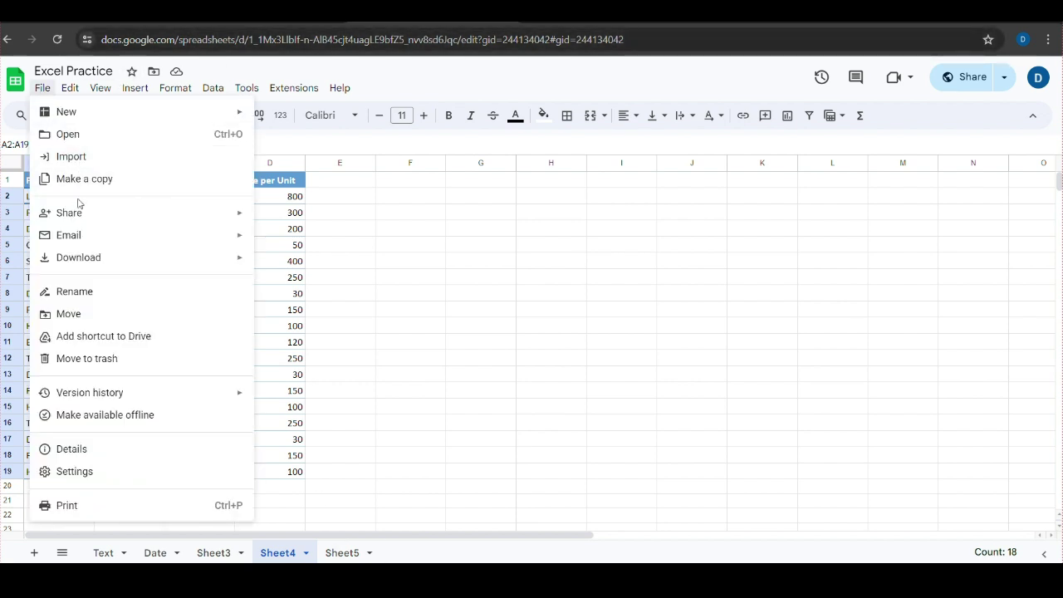
mouse_move(83, 214)
left_click(324, 239)
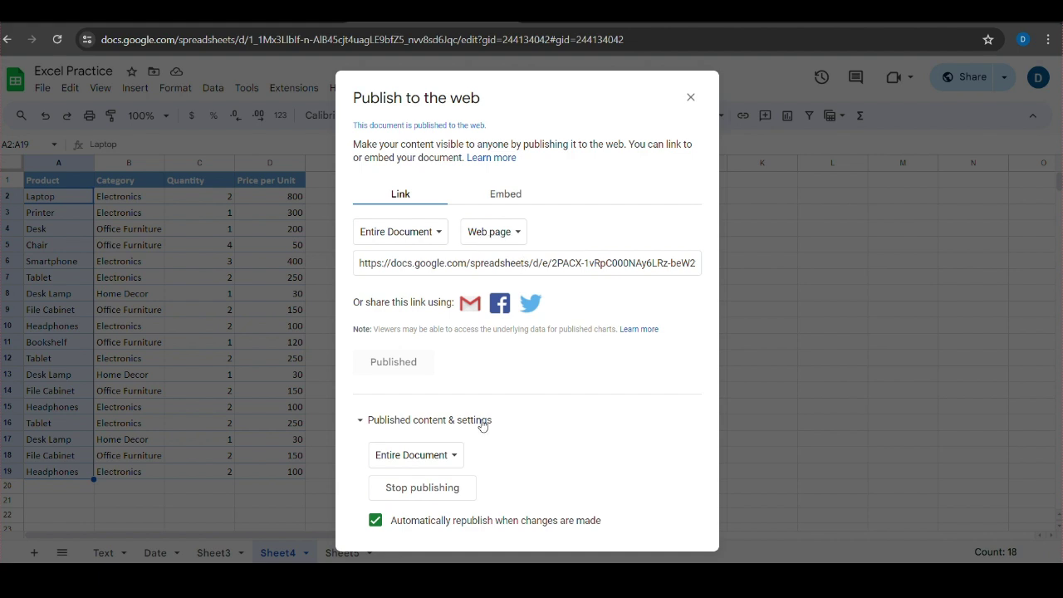
left_click(453, 455)
left_click(453, 455)
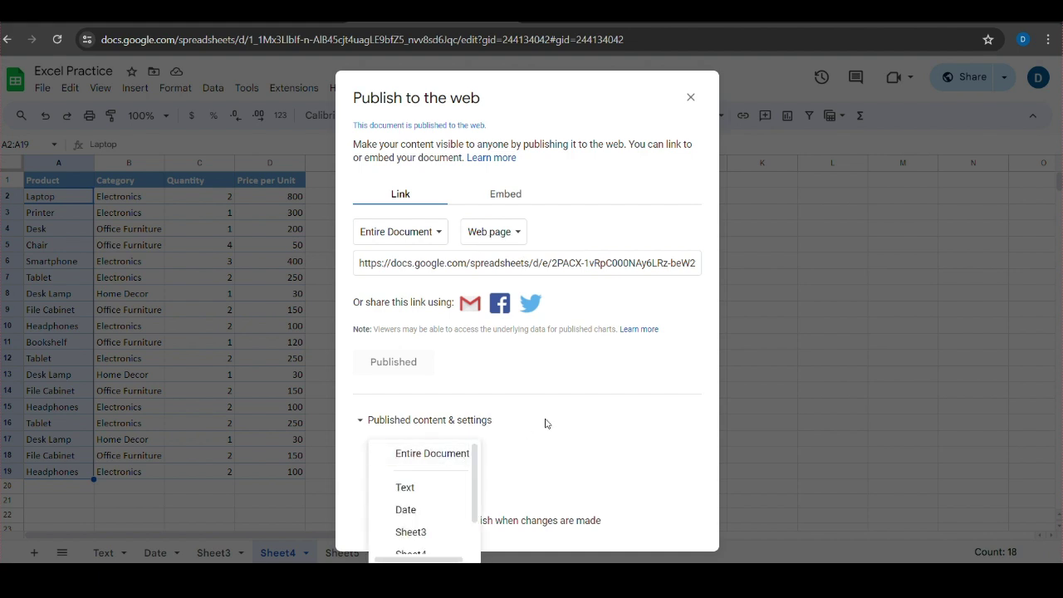
left_click(555, 426)
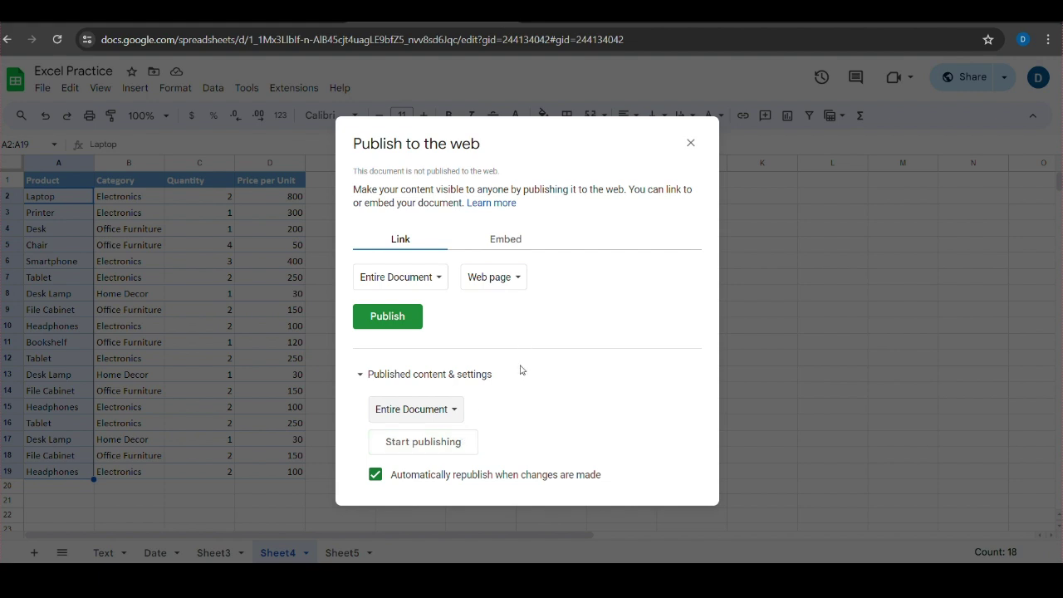
left_click(690, 143)
left_click(391, 352)
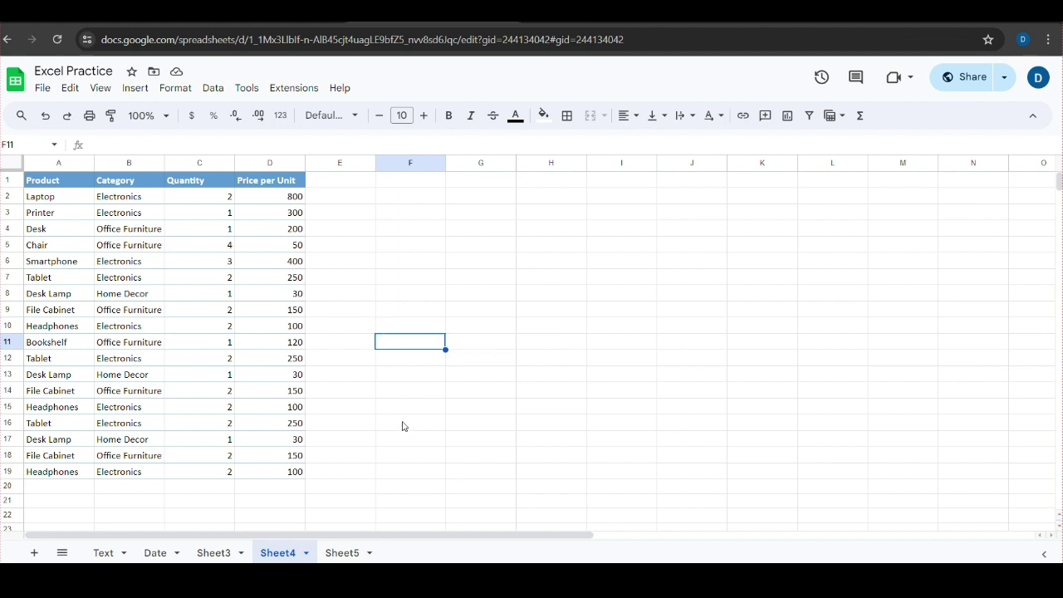
Step: Switch back to the workbook in Excel, go to the empty Sheet3 and select cell F7
mouse_move(383, 579)
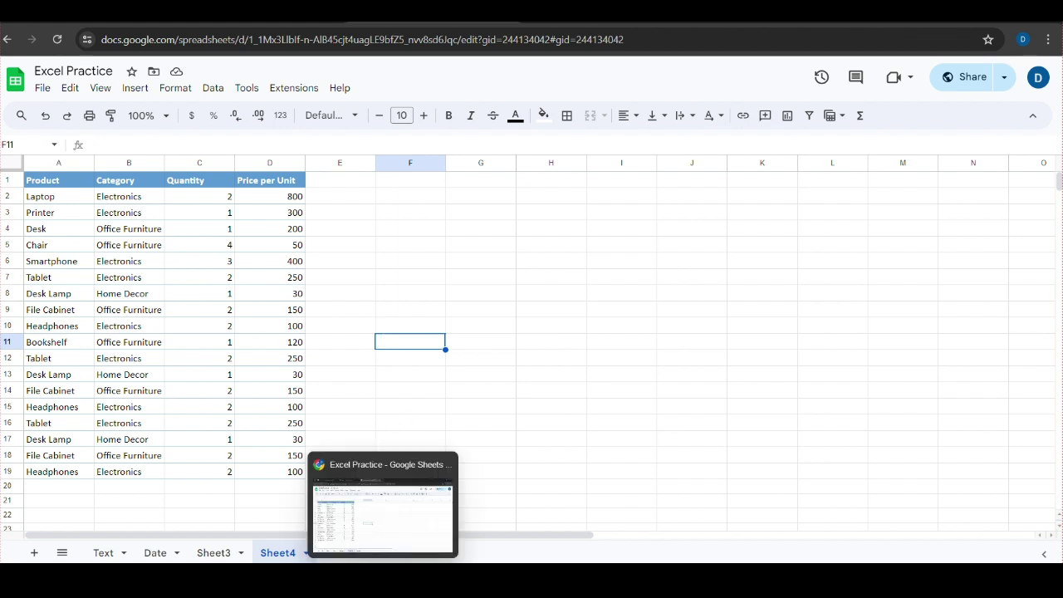
key("alt+Tab")
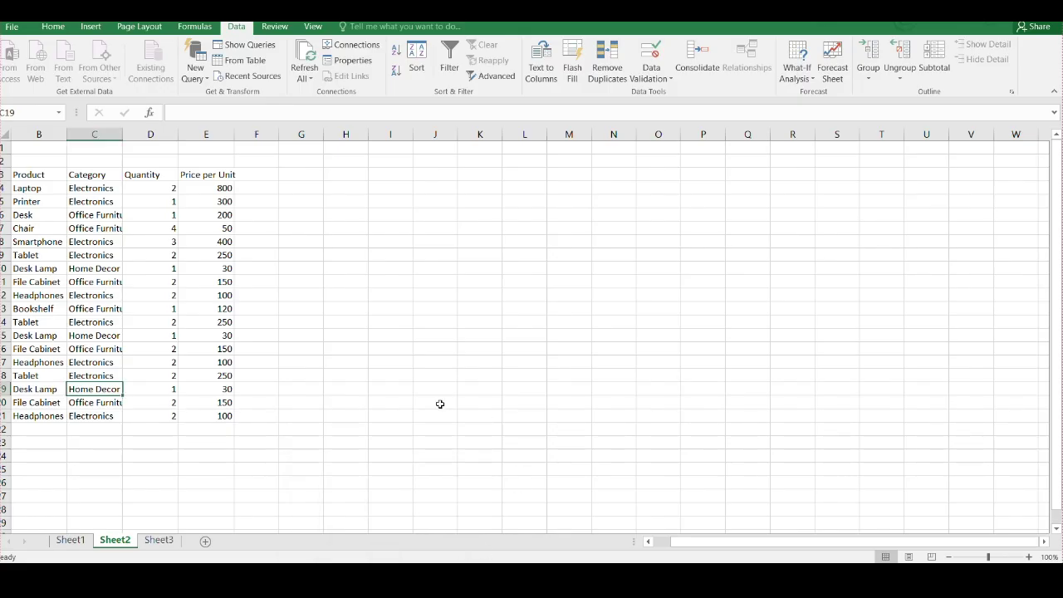
left_click(159, 540)
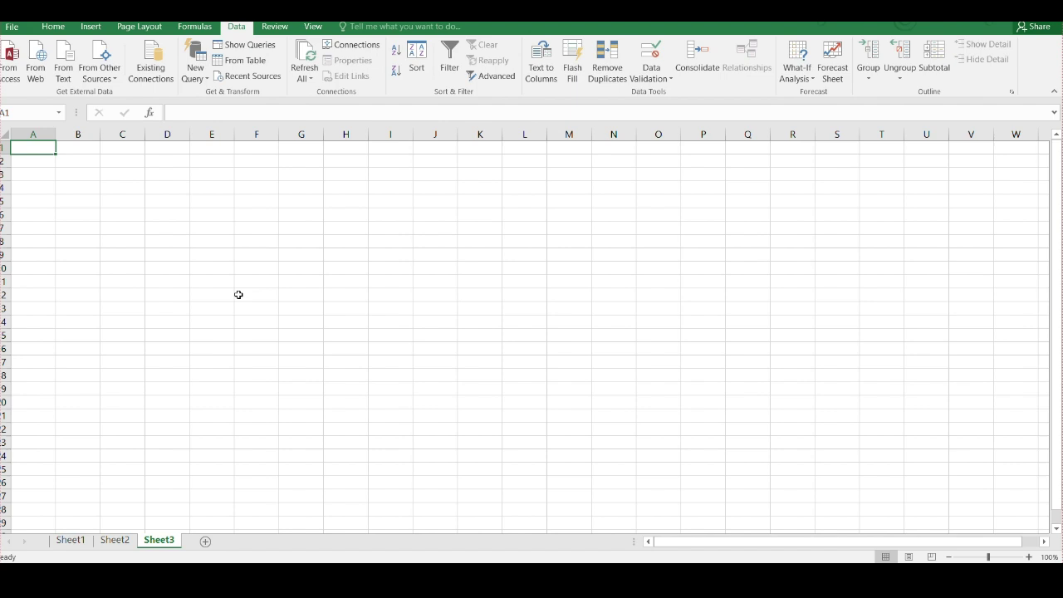
right_click(240, 225)
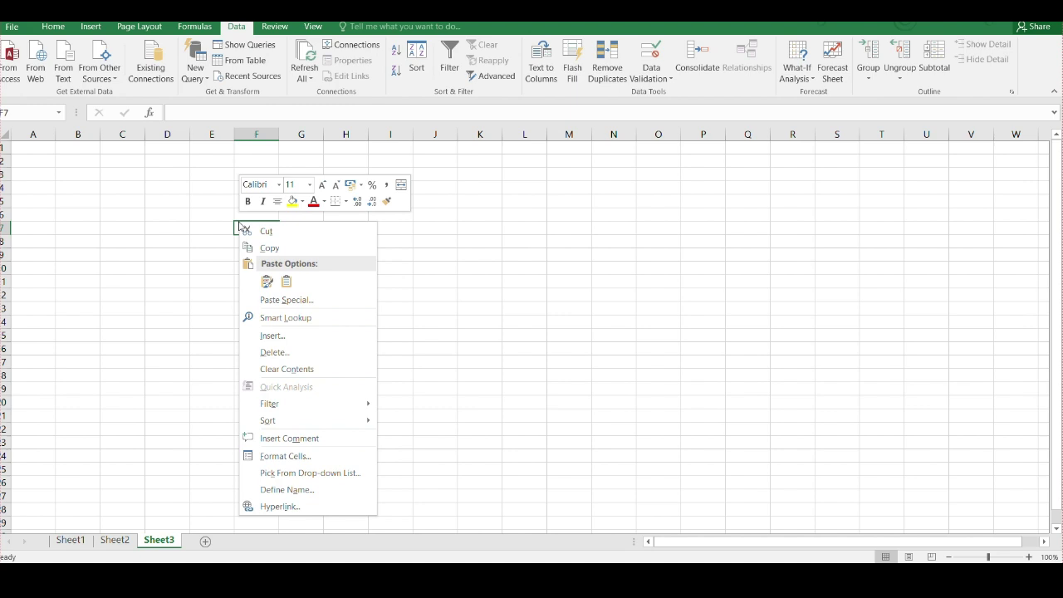
left_click(191, 266)
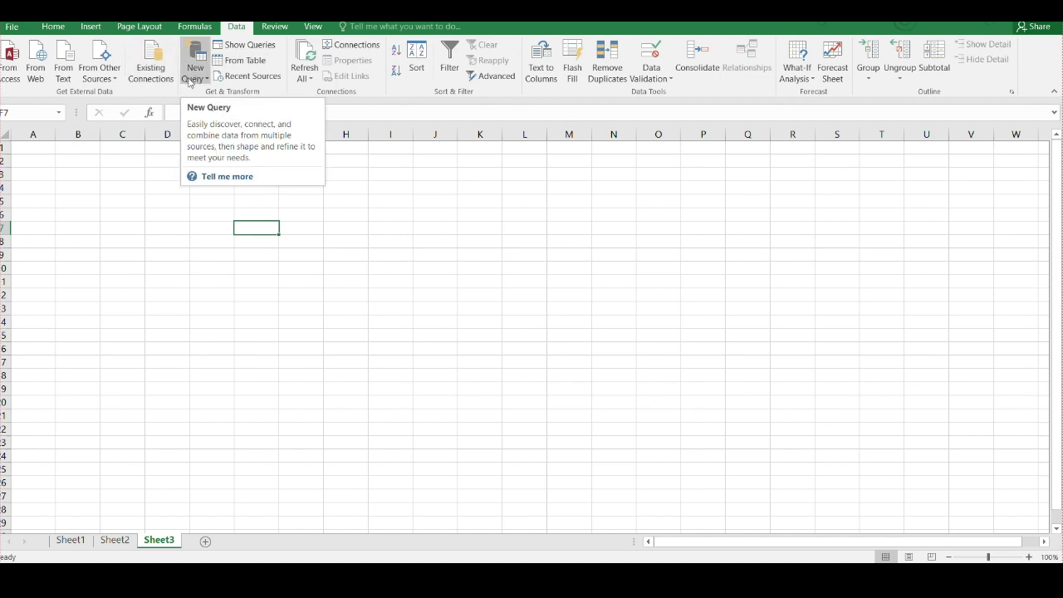
Step: Create a new query that imports the CSV file sales_data_final from the Downloads folder
left_click(204, 80)
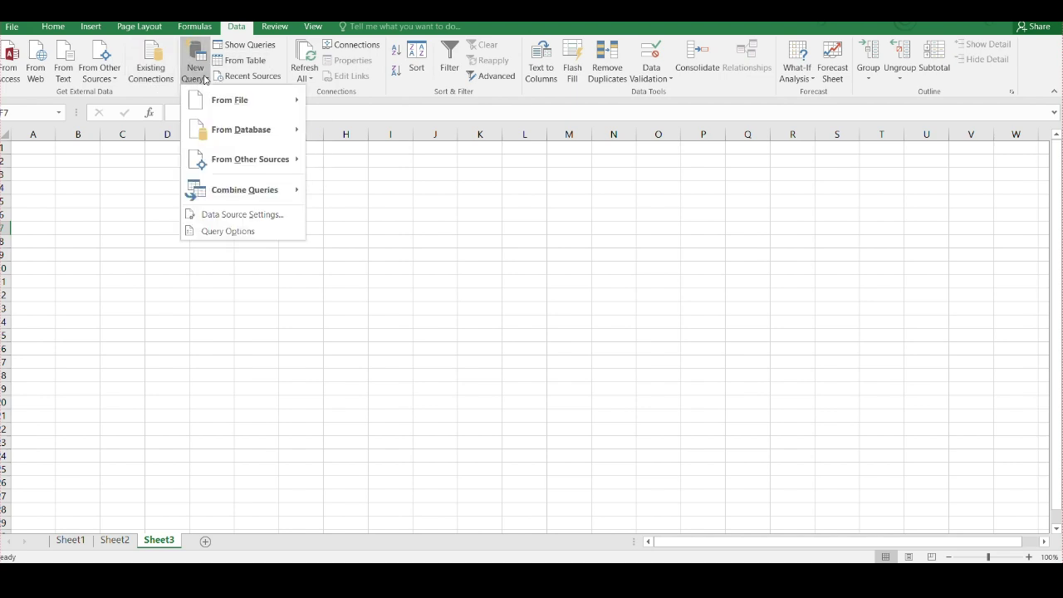
mouse_move(218, 103)
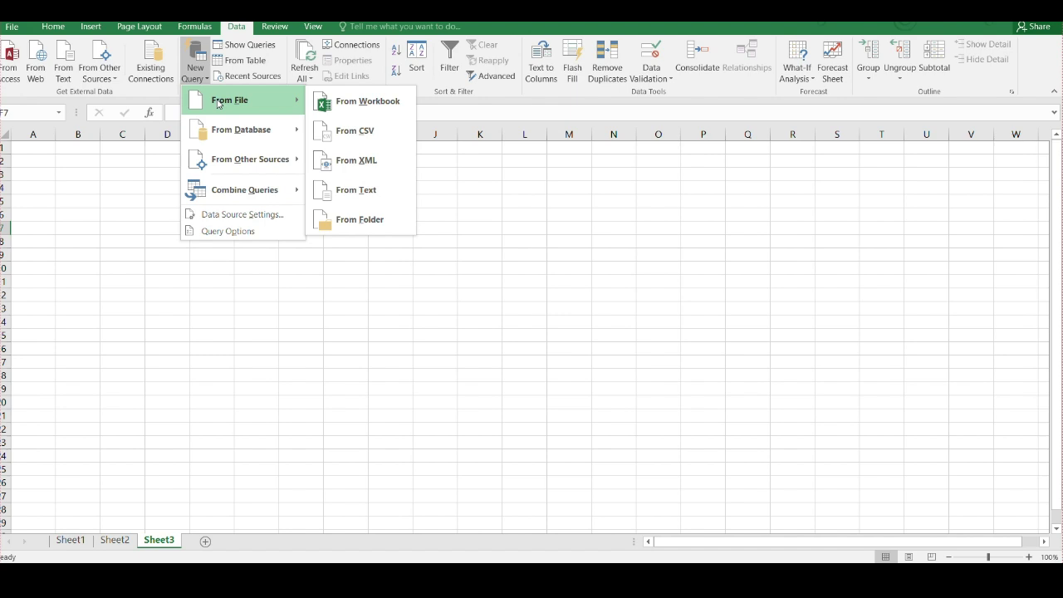
mouse_move(233, 129)
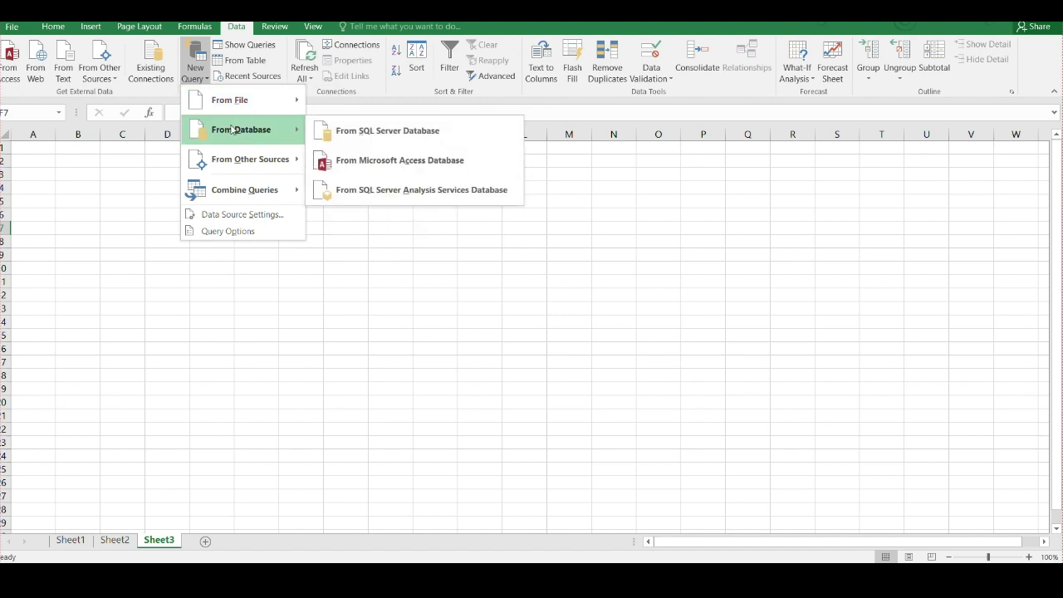
mouse_move(229, 160)
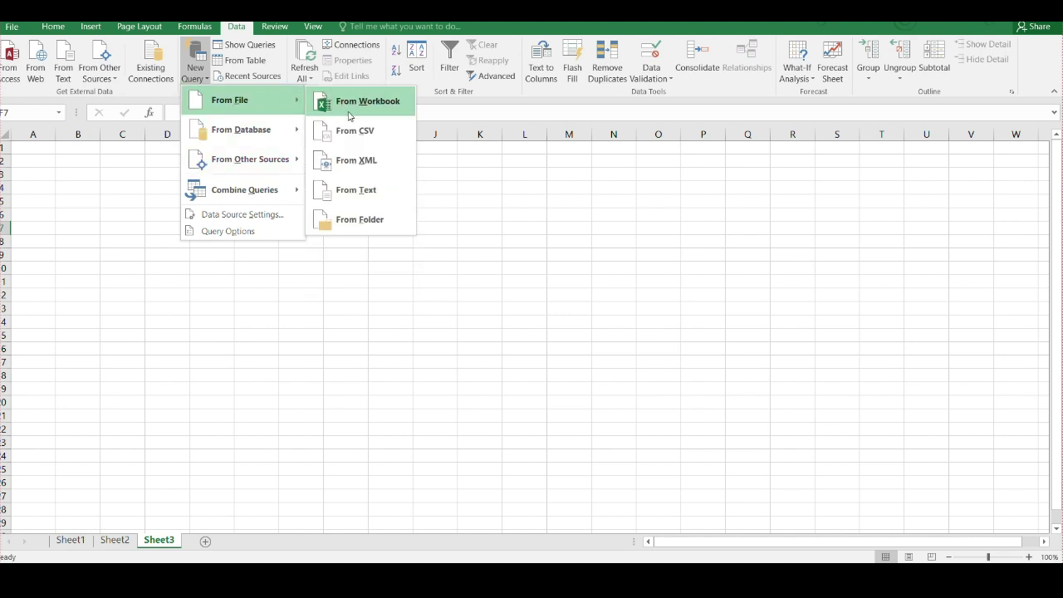
left_click(345, 130)
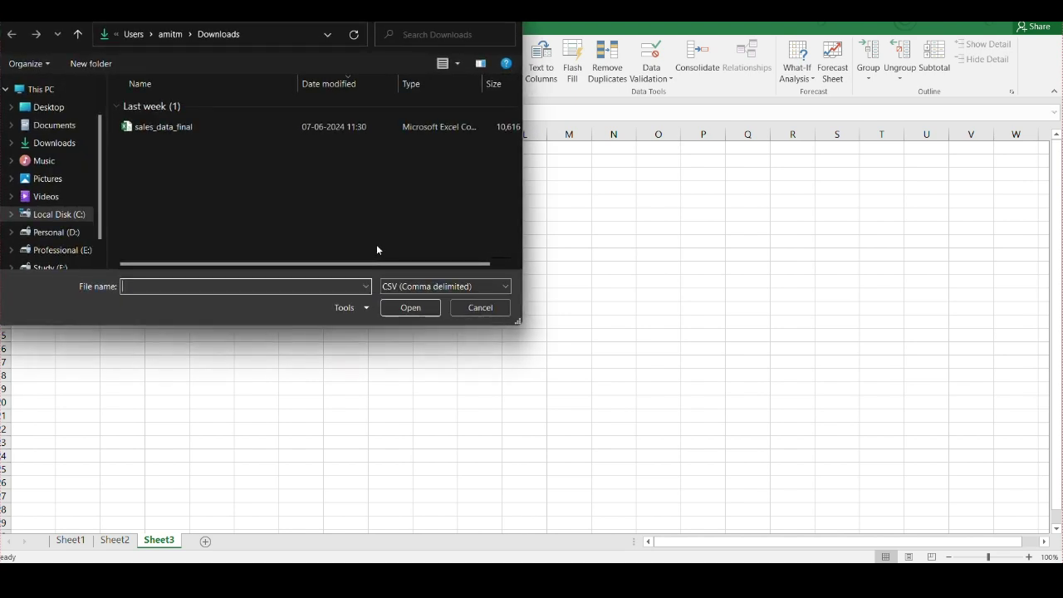
left_click(178, 128)
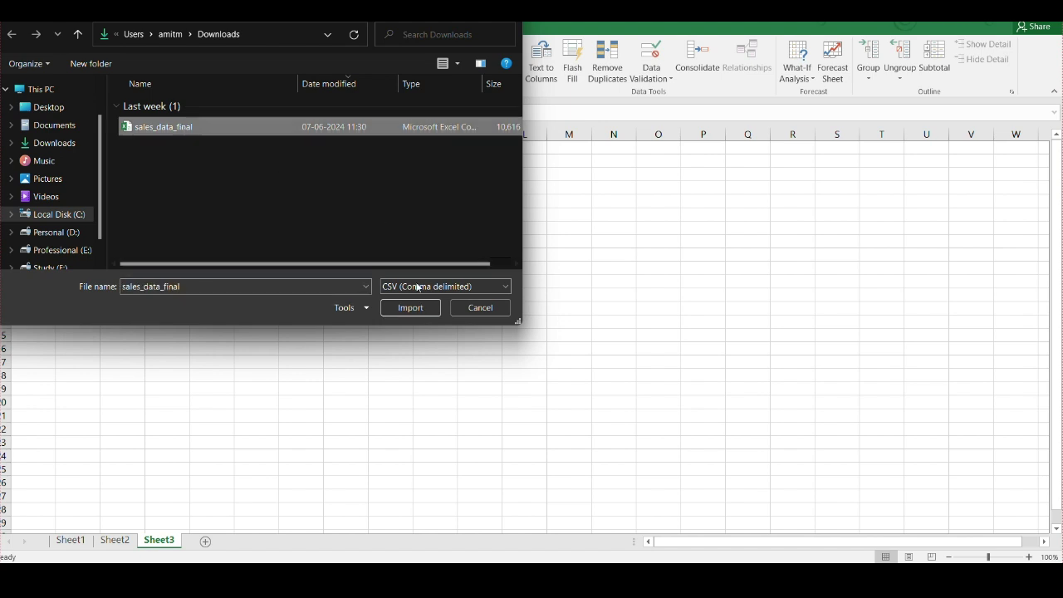
left_click(411, 308)
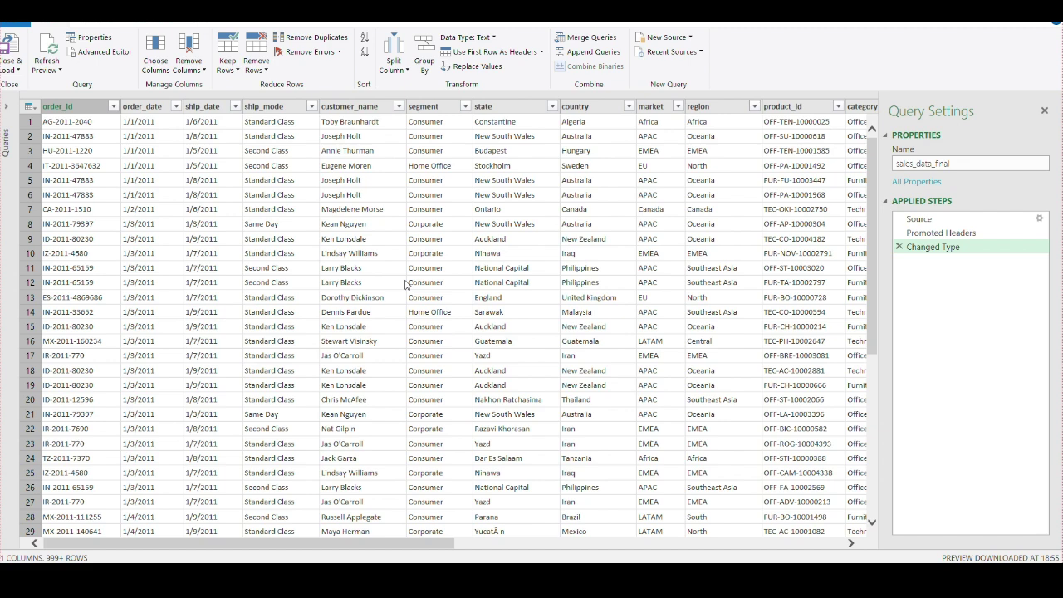
Step: Expand the query list and look through the imported sales rows and columns, from order_id across to year
left_click(6, 105)
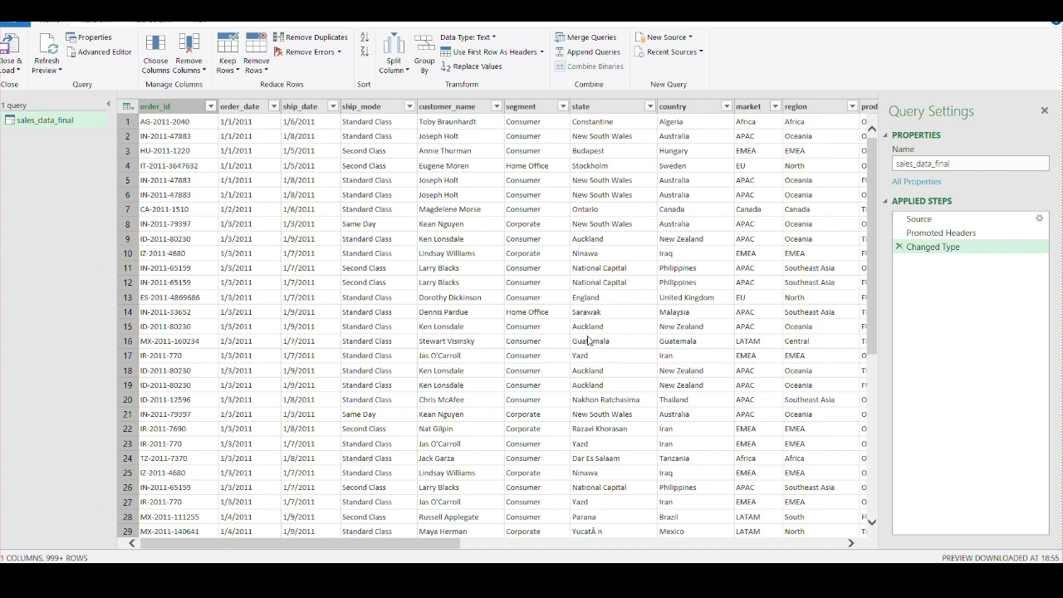
scroll(601, 340, "down", 7)
scroll(421, 340, "up", 7)
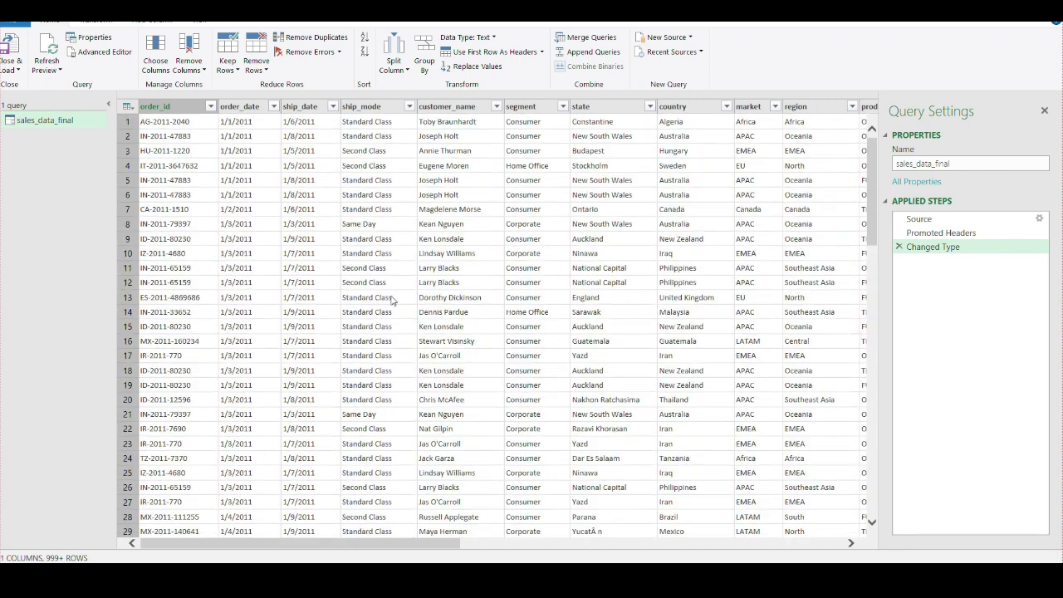
left_click(536, 108)
left_click(695, 108)
left_click_drag(430, 544, 834, 531)
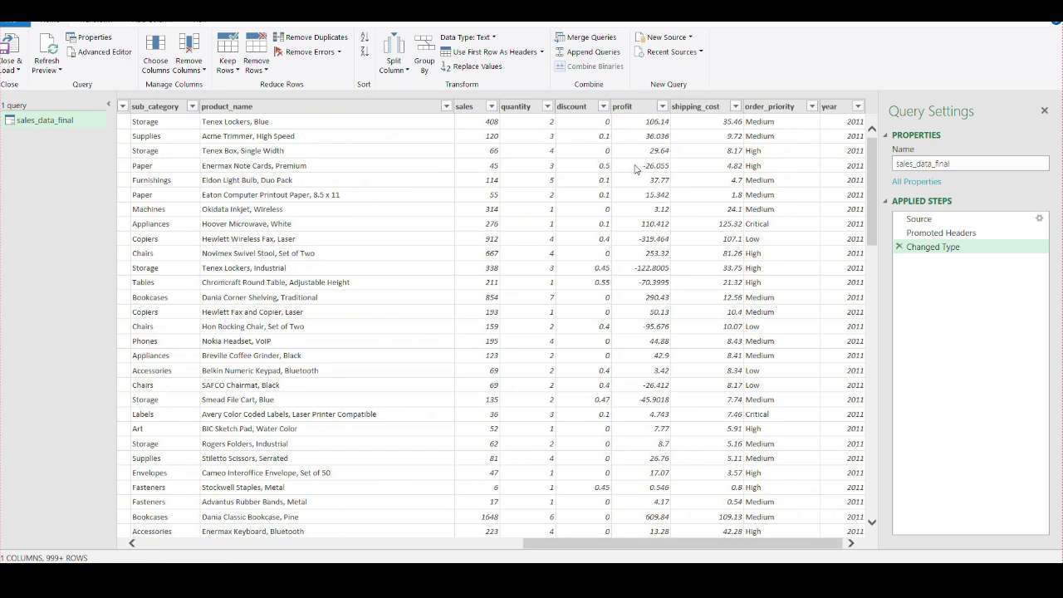
Step: Convert the profit column to absolute values and round off its numbers with the Round option
left_click(637, 112)
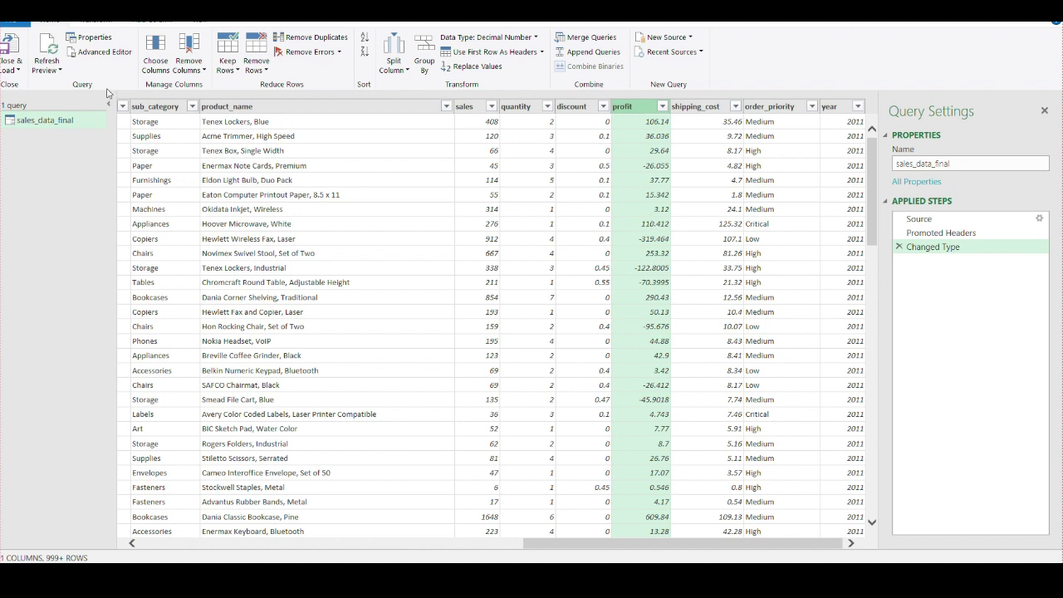
left_click(92, 22)
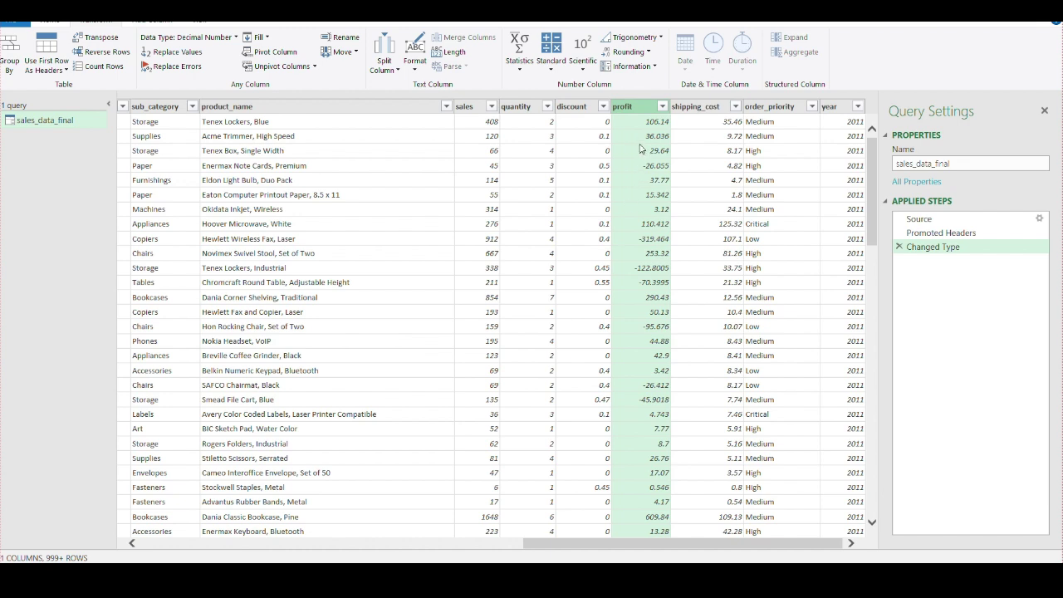
left_click(548, 74)
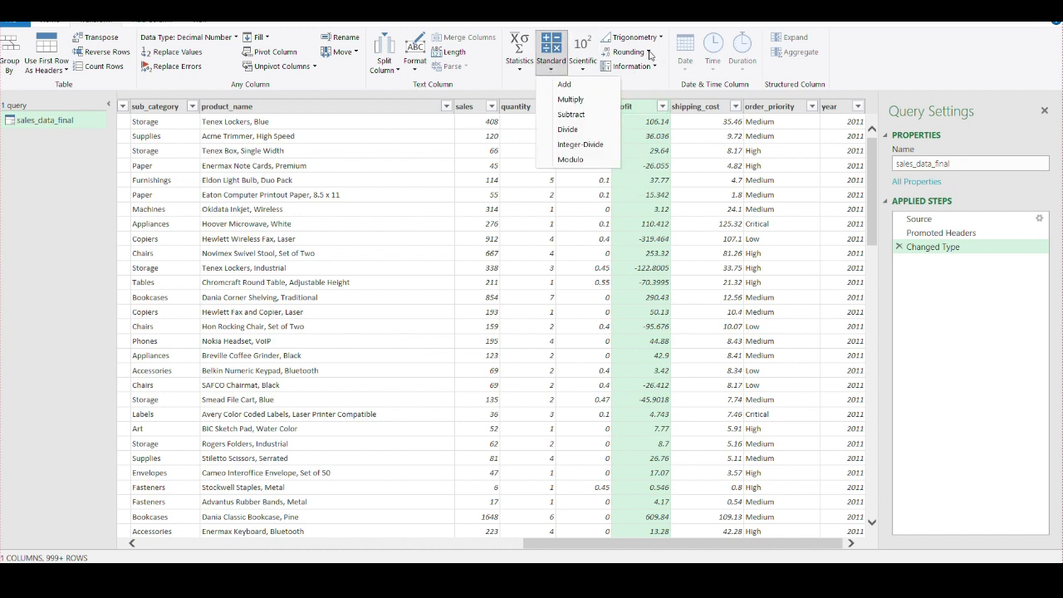
left_click(585, 73)
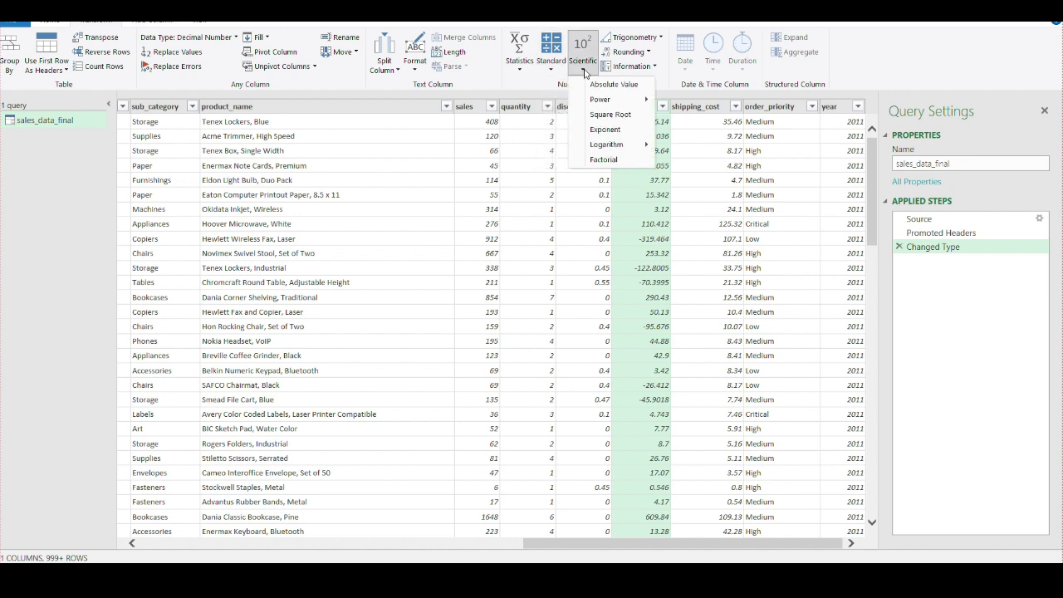
left_click(602, 85)
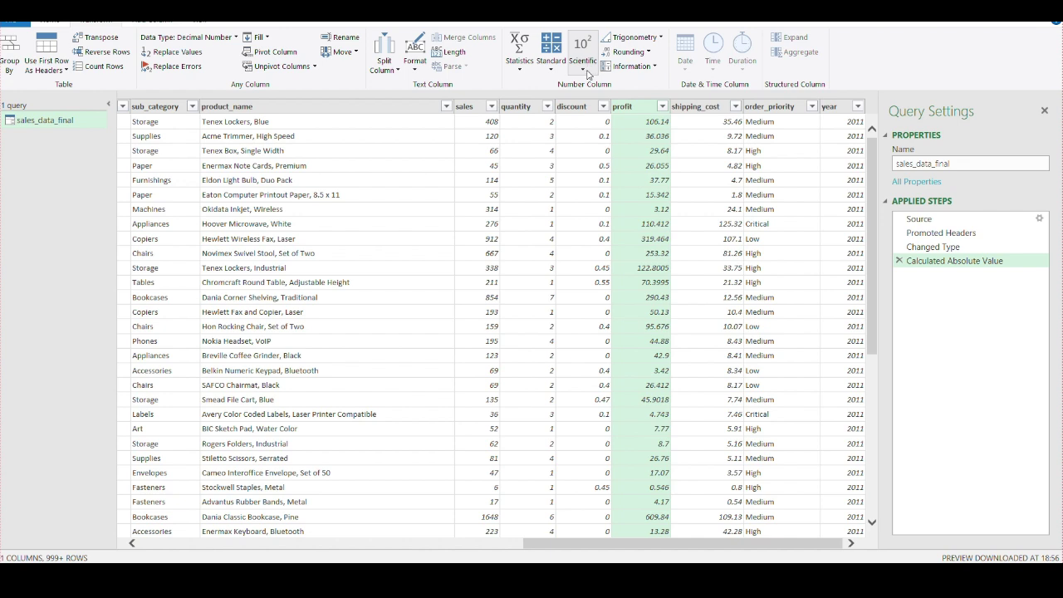
left_click(649, 53)
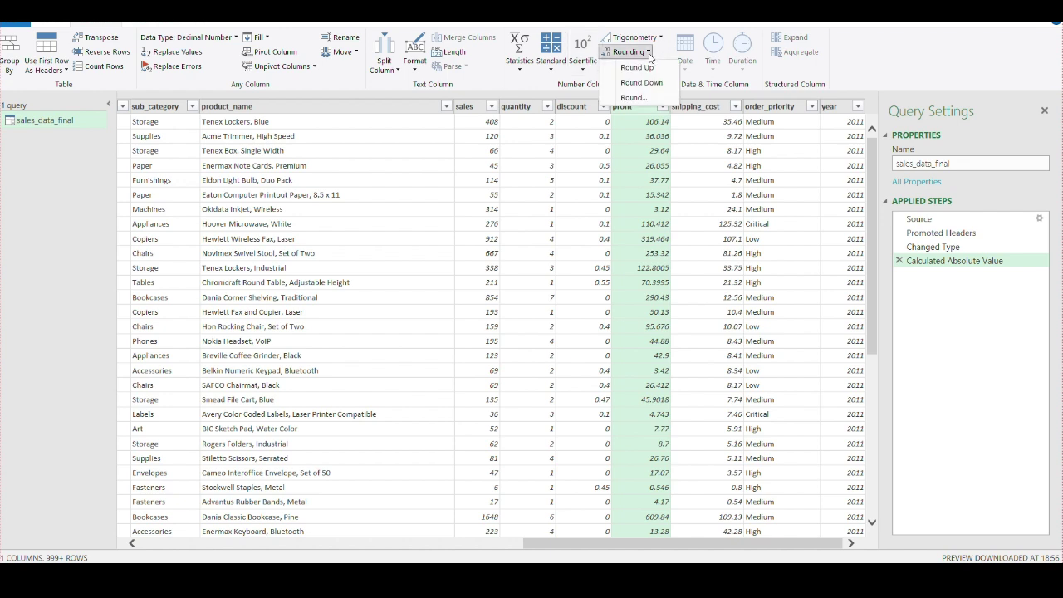
left_click(636, 97)
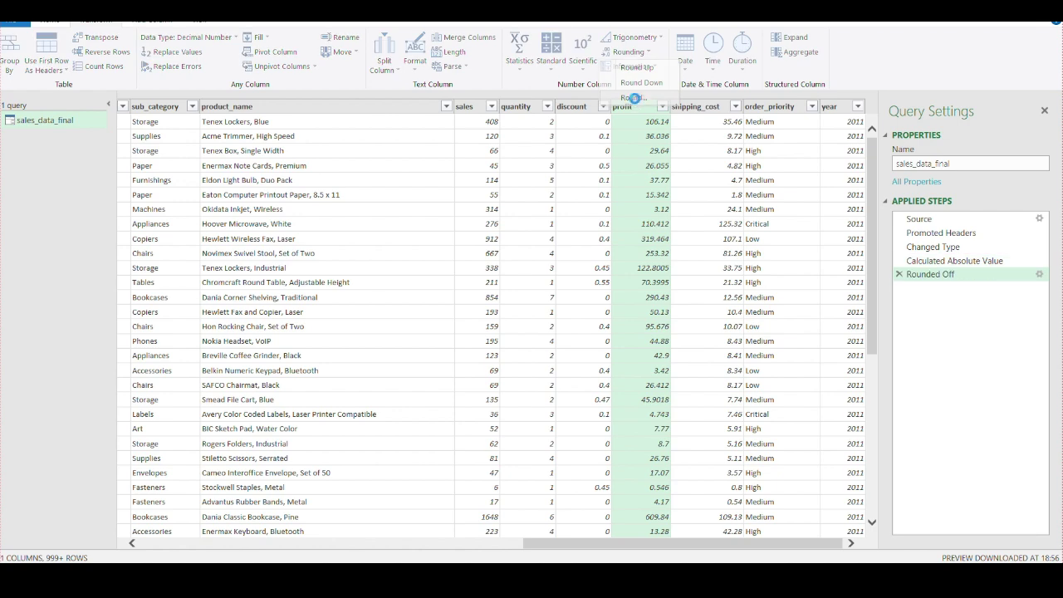
Step: Set the profit column rounding to 2 decimal places, then close the query editor and load the result into the workbook
type("2")
left_click(678, 340)
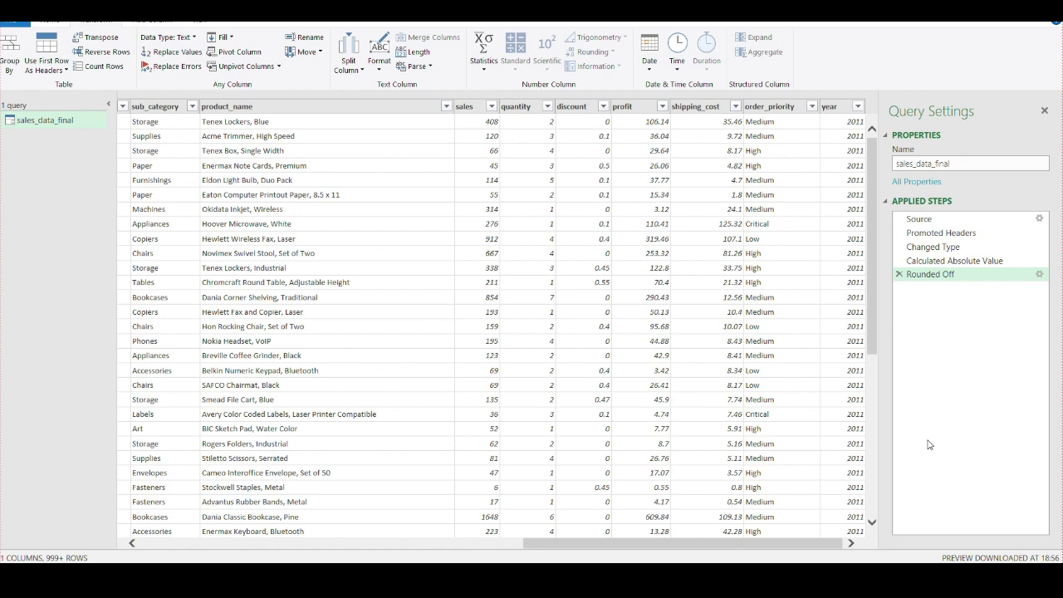
left_click(49, 21)
left_click(10, 68)
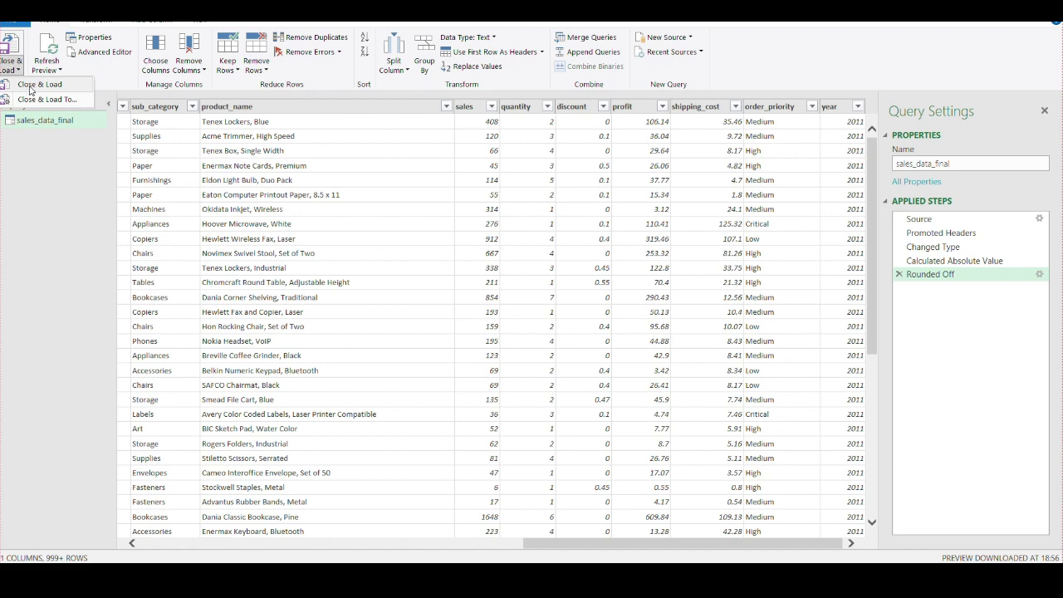
left_click(31, 88)
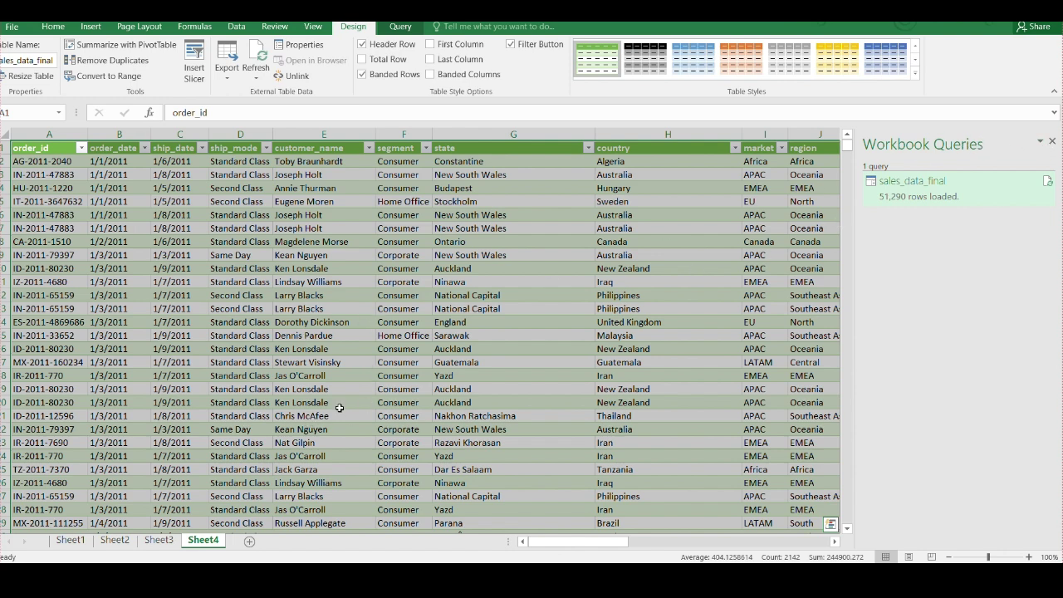
Step: Look across the loaded sales table from order_id to year and inspect its external data properties
left_click(391, 321)
left_click_drag(565, 546, 797, 548)
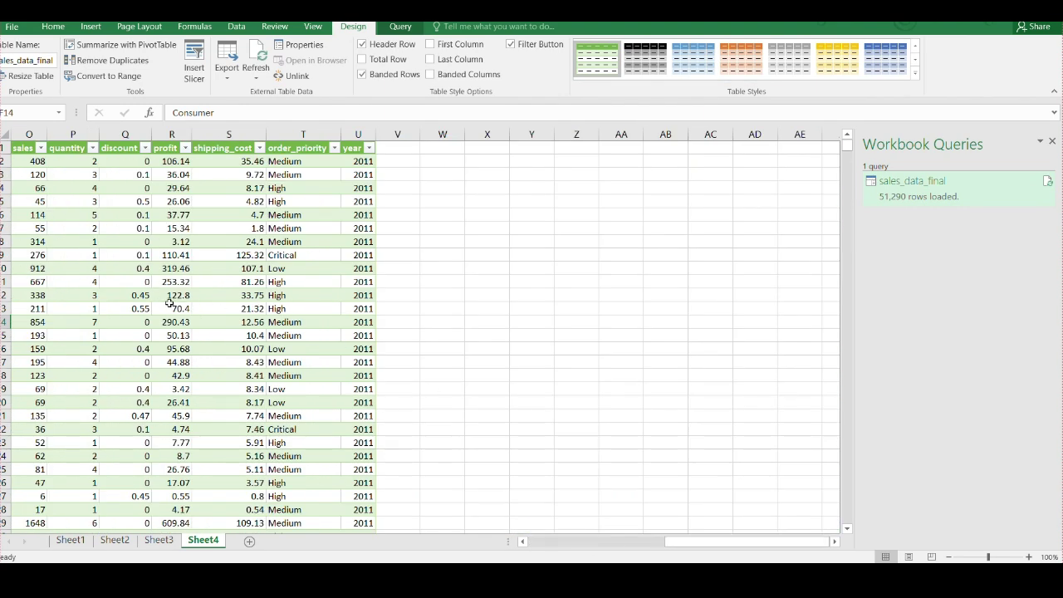
left_click_drag(706, 545, 537, 547)
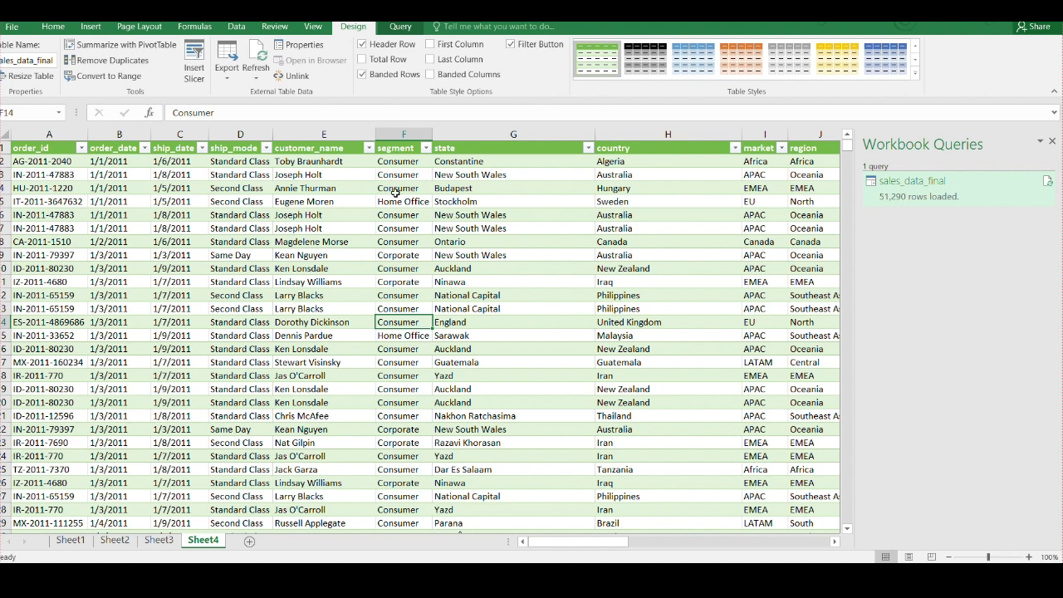
left_click(307, 51)
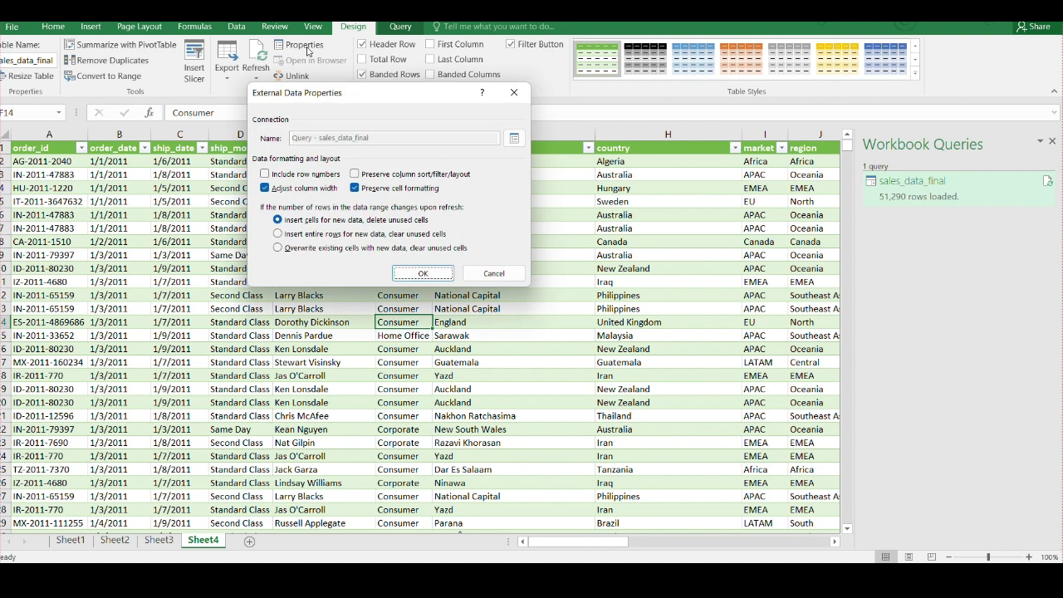
left_click(512, 93)
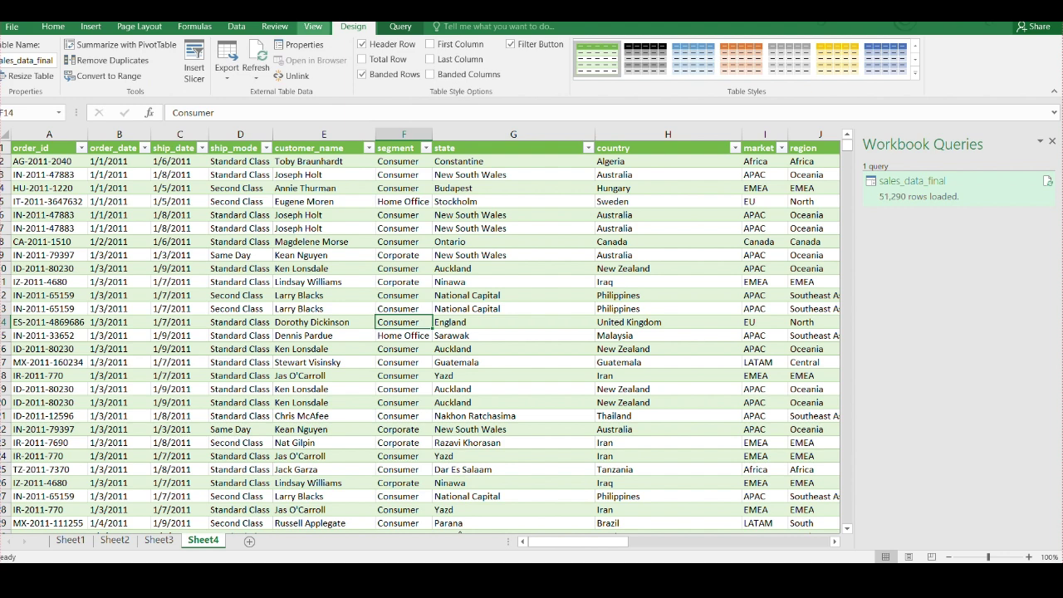
Step: Review the list of workbook connections and the available source types for new queries
left_click(236, 26)
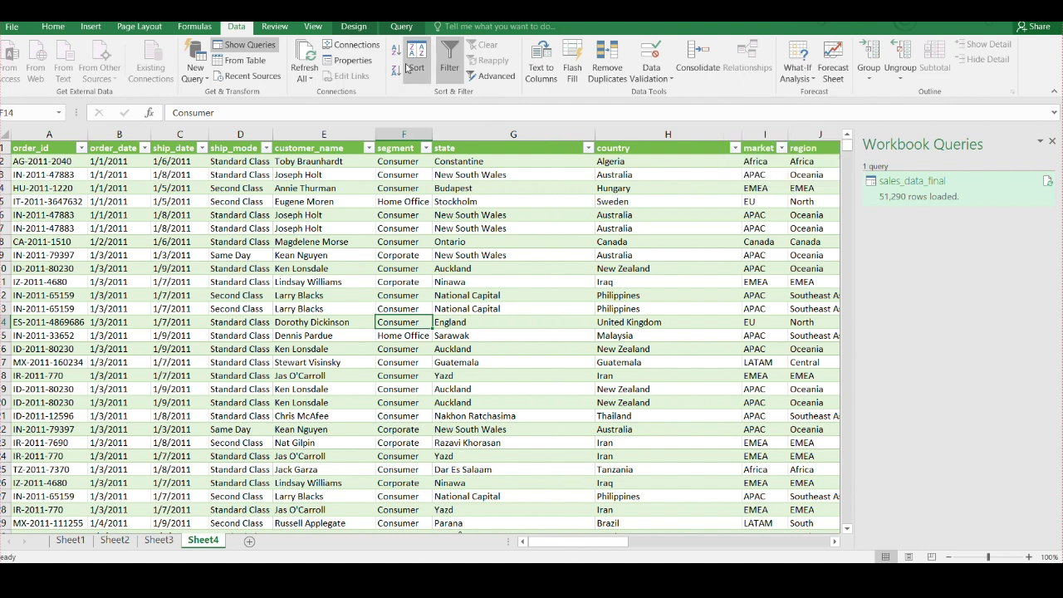
left_click(350, 45)
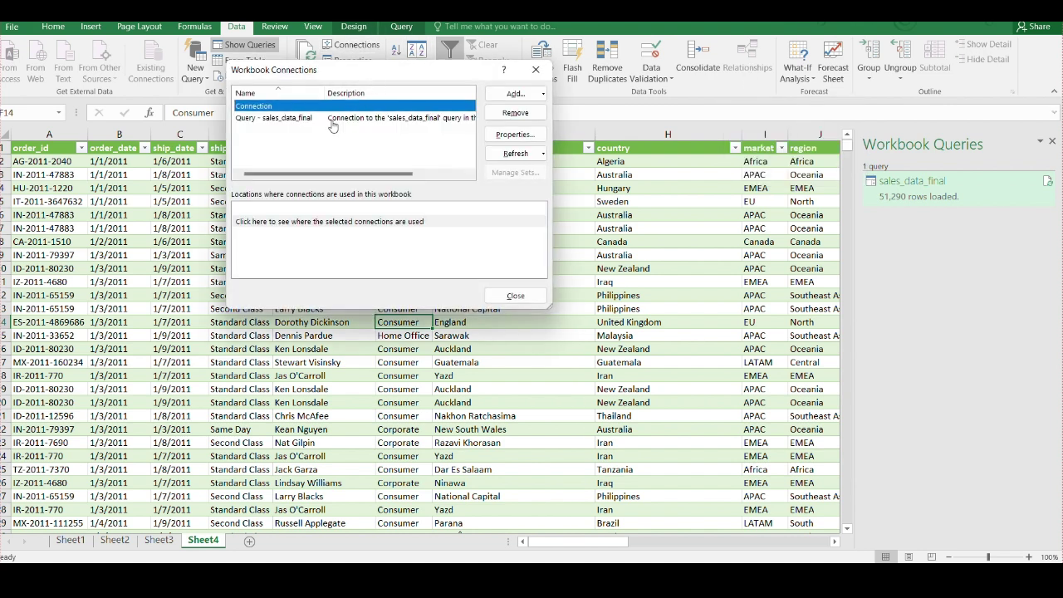
left_click_drag(438, 74, 443, 74)
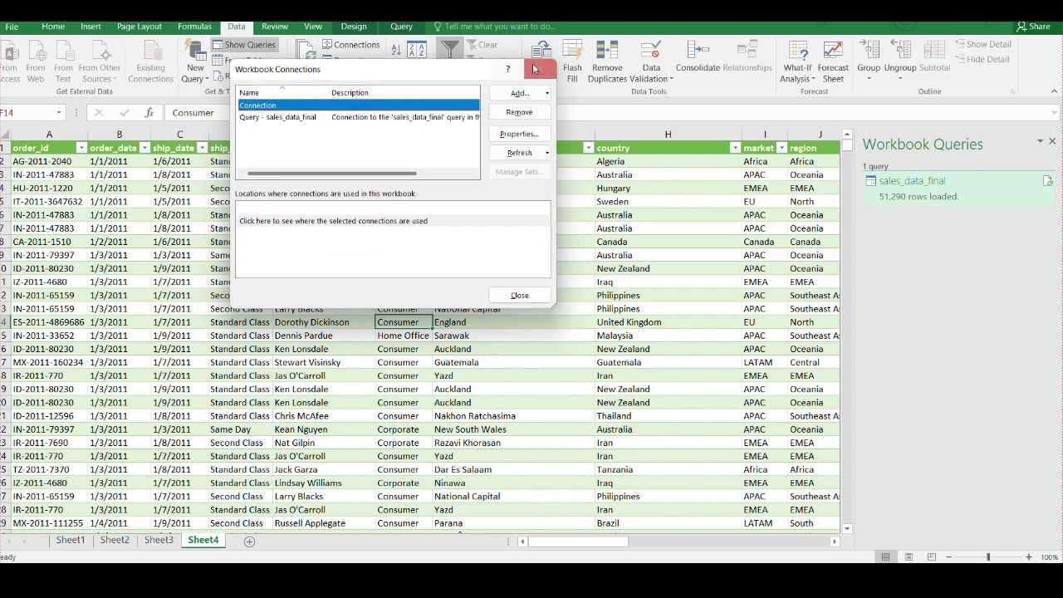
left_click(535, 68)
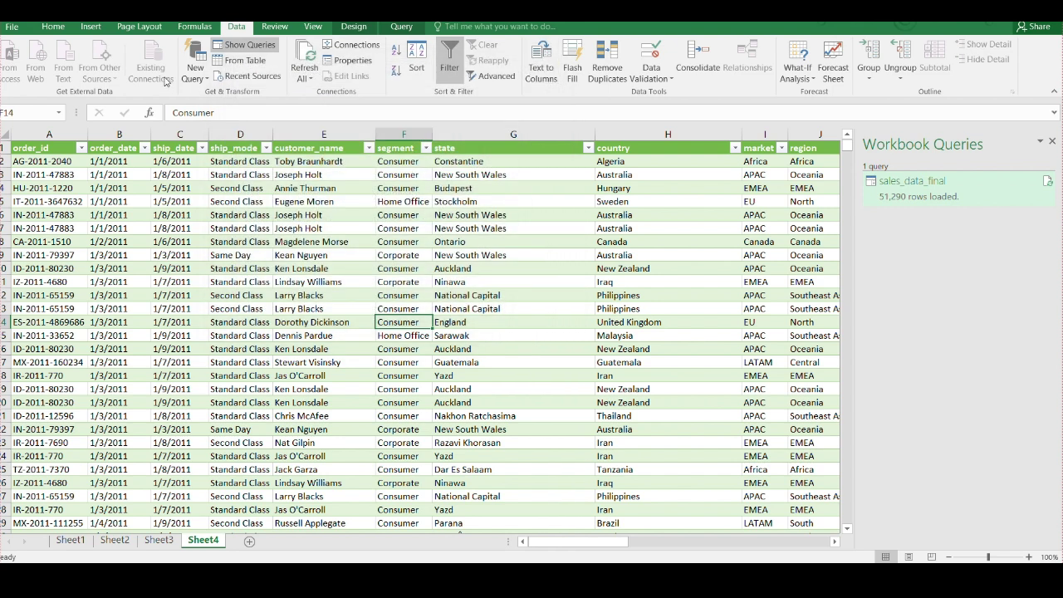
left_click(208, 79)
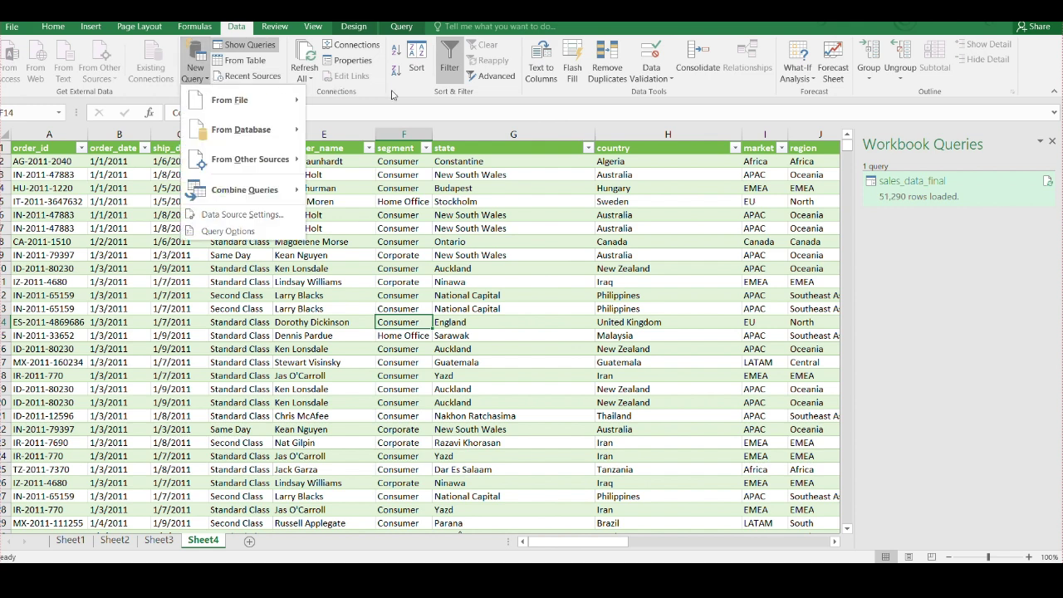
left_click(431, 238)
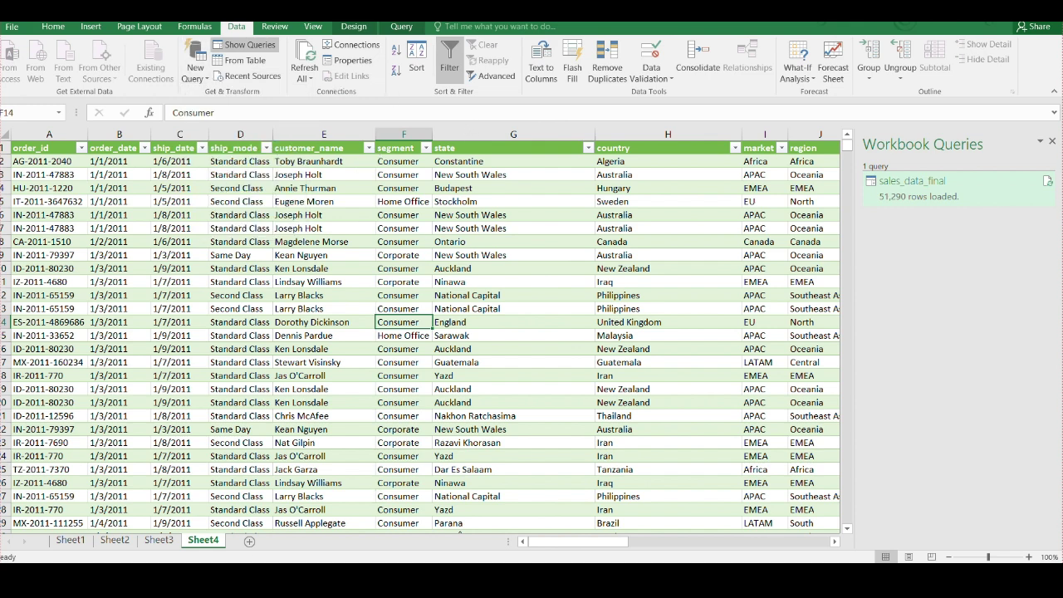
Step: Add an empty worksheet after Sheet4 and close the Workbook Queries pane
left_click(249, 541)
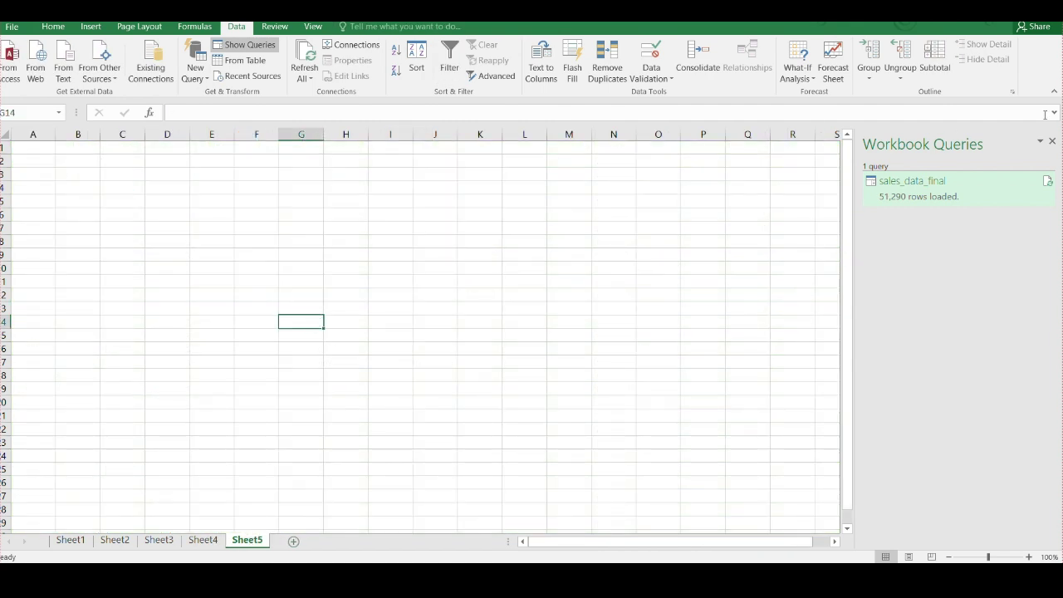
left_click(1053, 141)
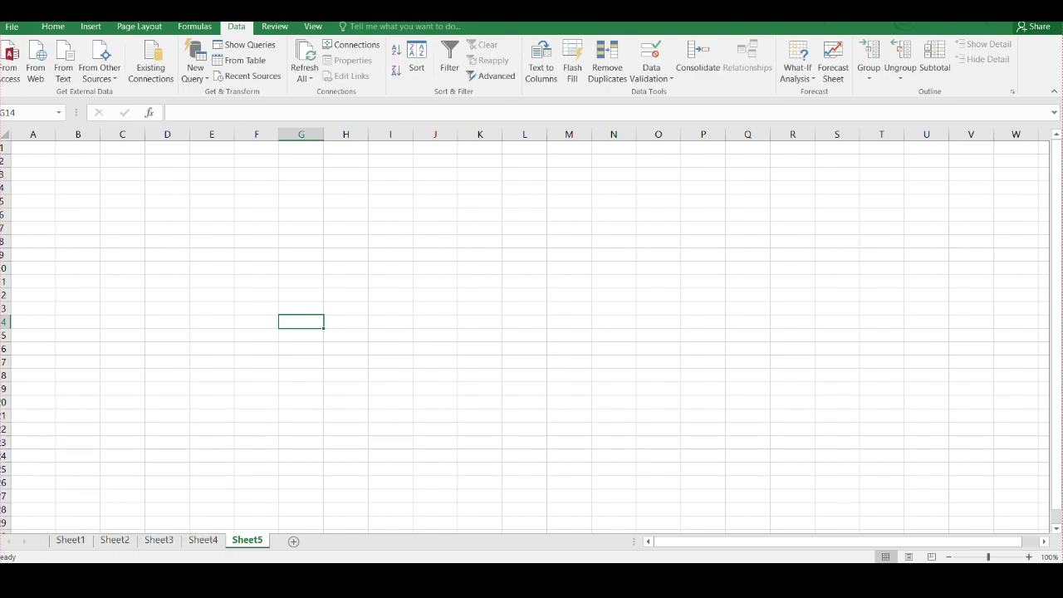
Step: Switch to File Explorer, open the Bizz_consult_2019 workbook from Downloads and look through its Sales_data sheet up to the header row
key("alt+Tab")
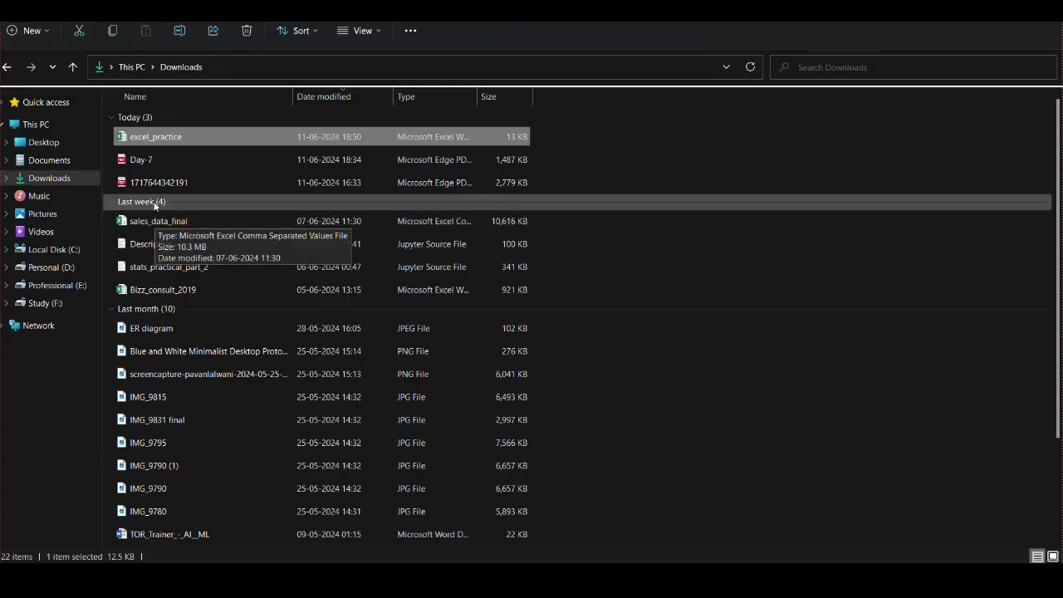
left_click(159, 290)
double_click(159, 290)
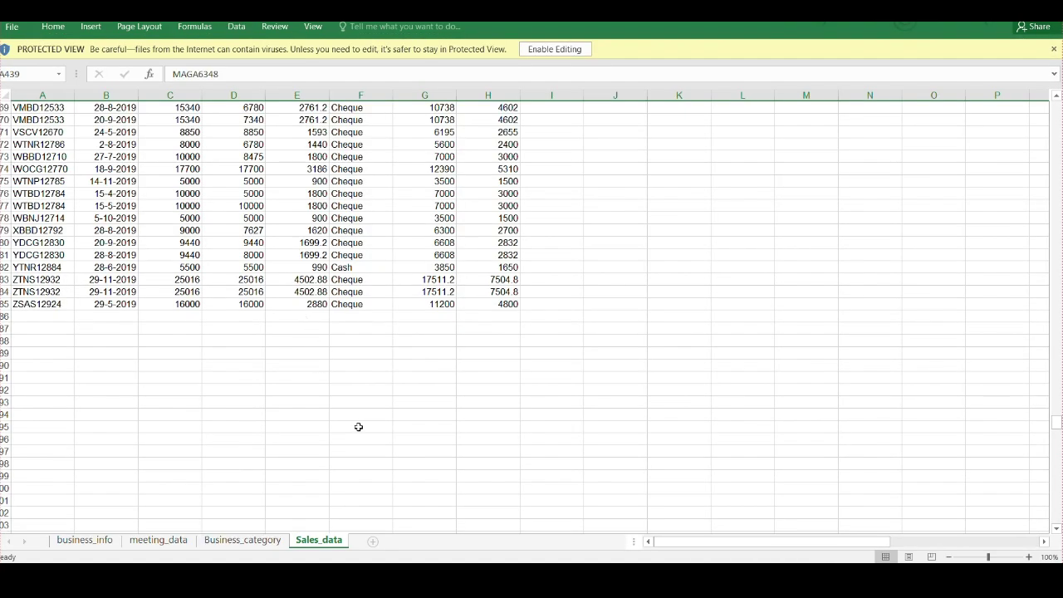
scroll(145, 379, "up", 9)
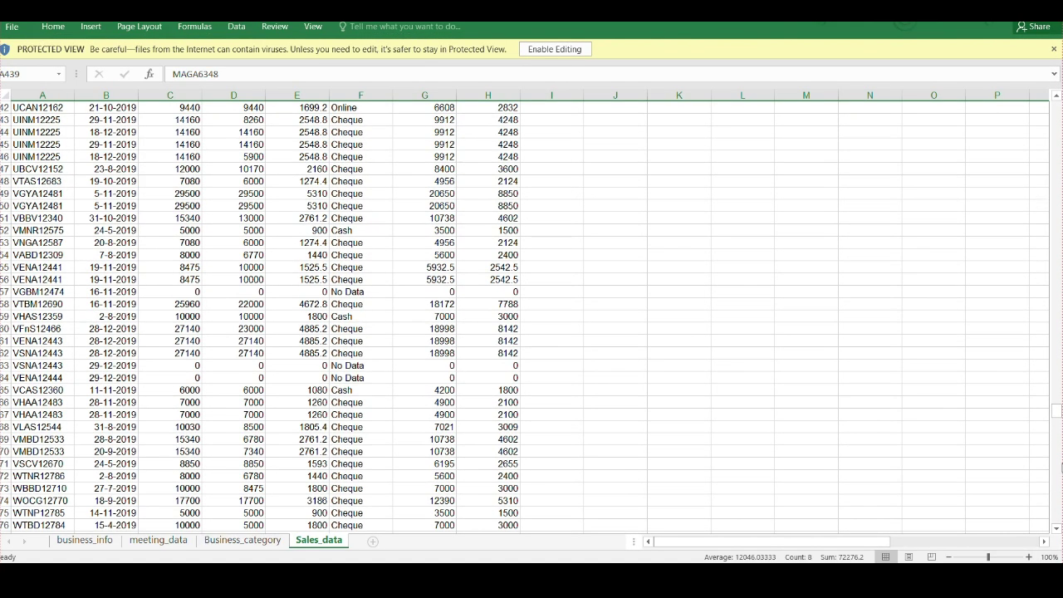
left_click_drag(1056, 412, 1057, 108)
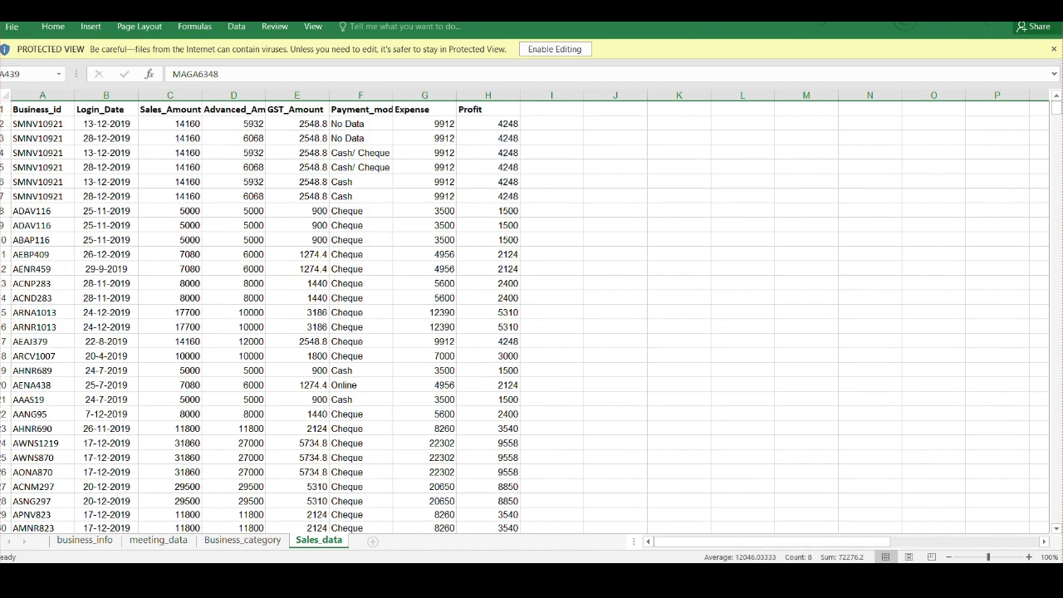
Step: Copy the first 314 rows of the business_info sheet, Business_id through GST_Number, into Sheet5 of the practice workbook starting at A1
left_click(100, 542)
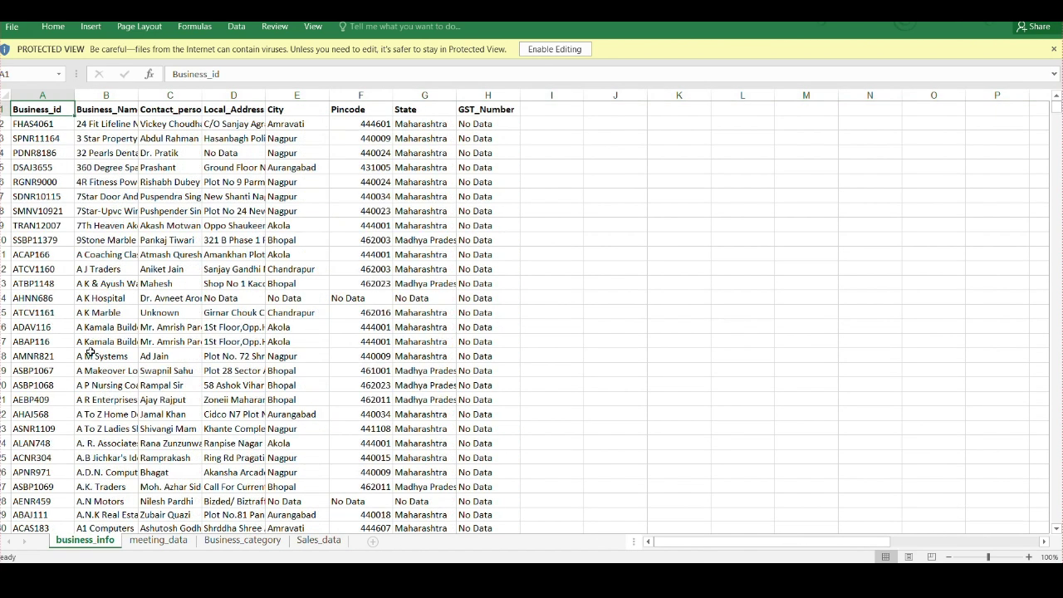
left_click_drag(43, 108, 491, 492)
key("ctrl+c")
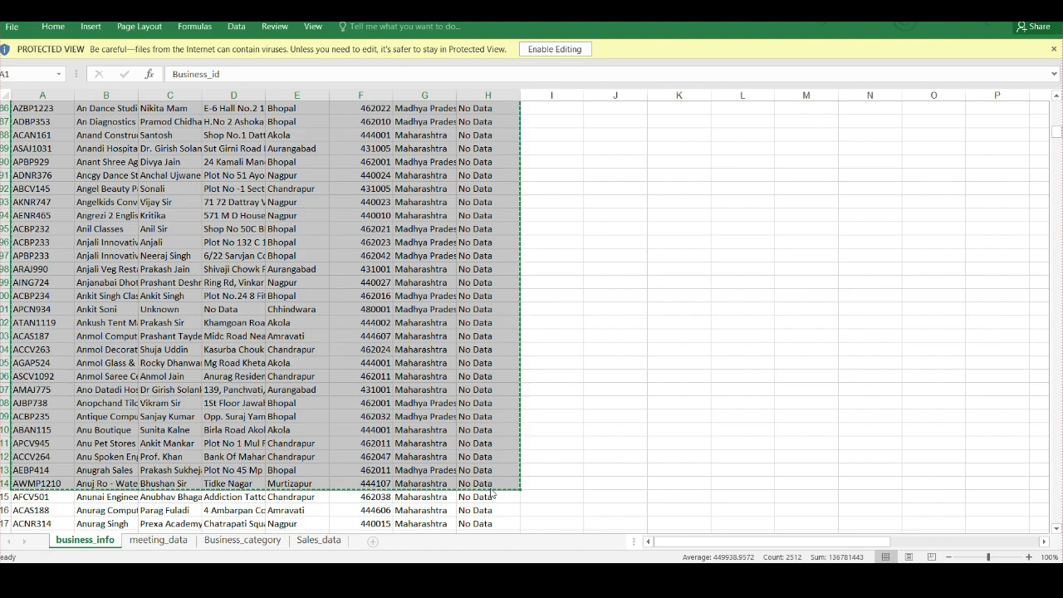
key("alt+Tab")
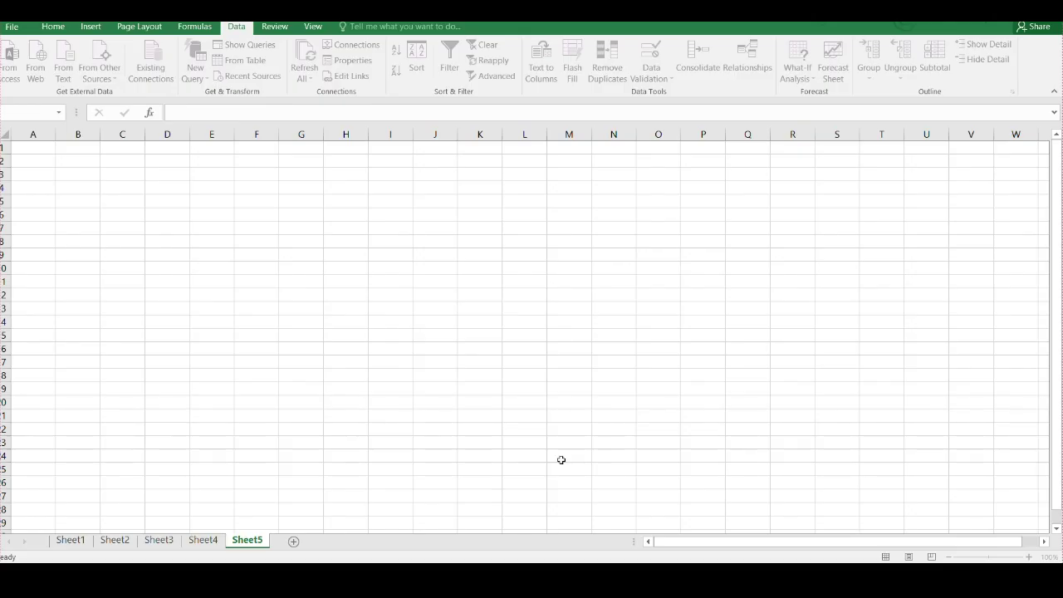
left_click(35, 149)
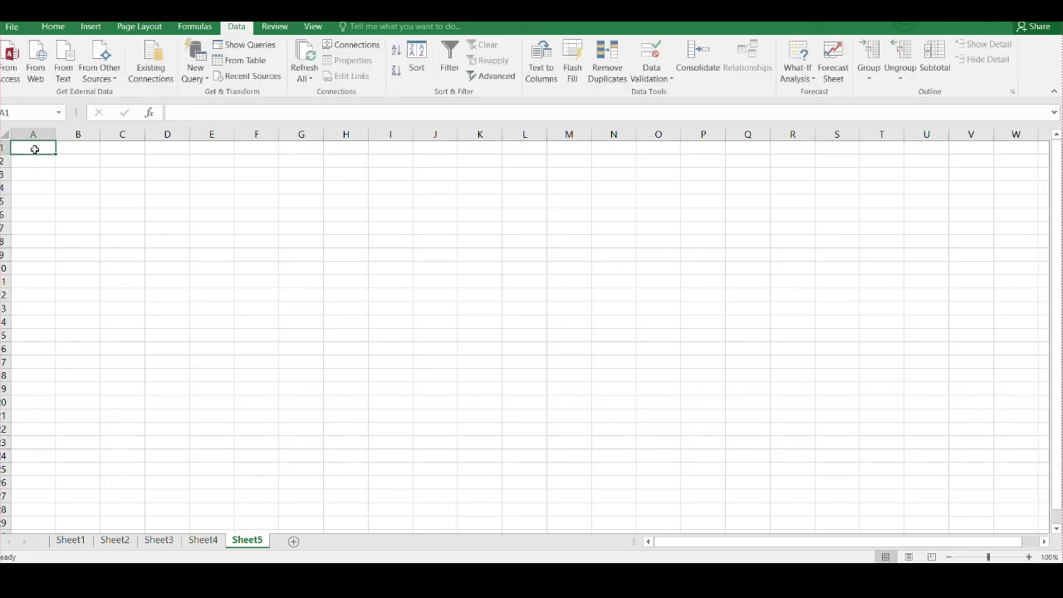
key("ctrl+v")
Step: Rename Sheet5 as Info
right_click(250, 544)
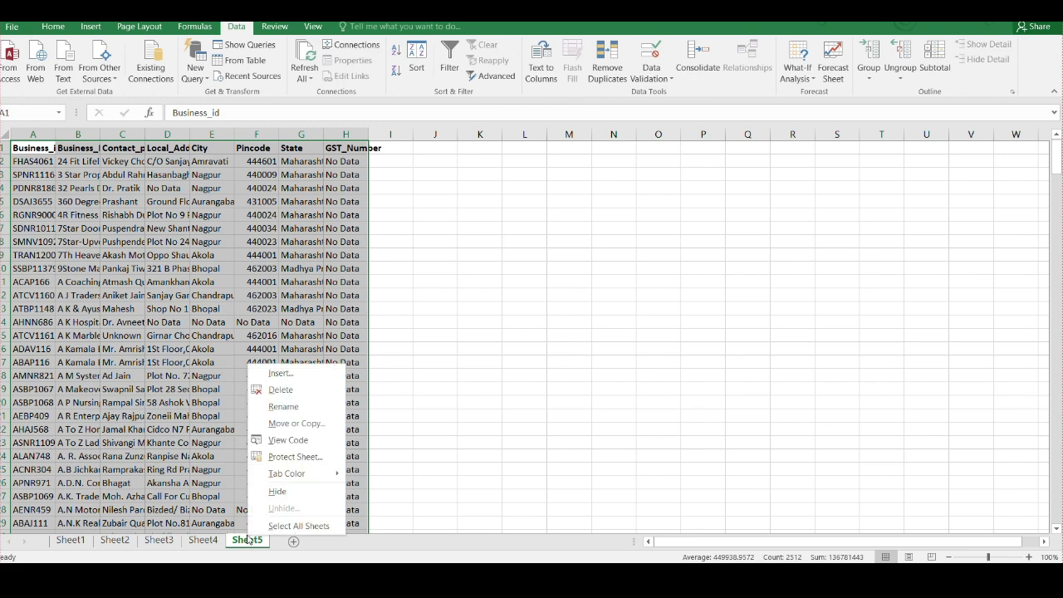
left_click(287, 407)
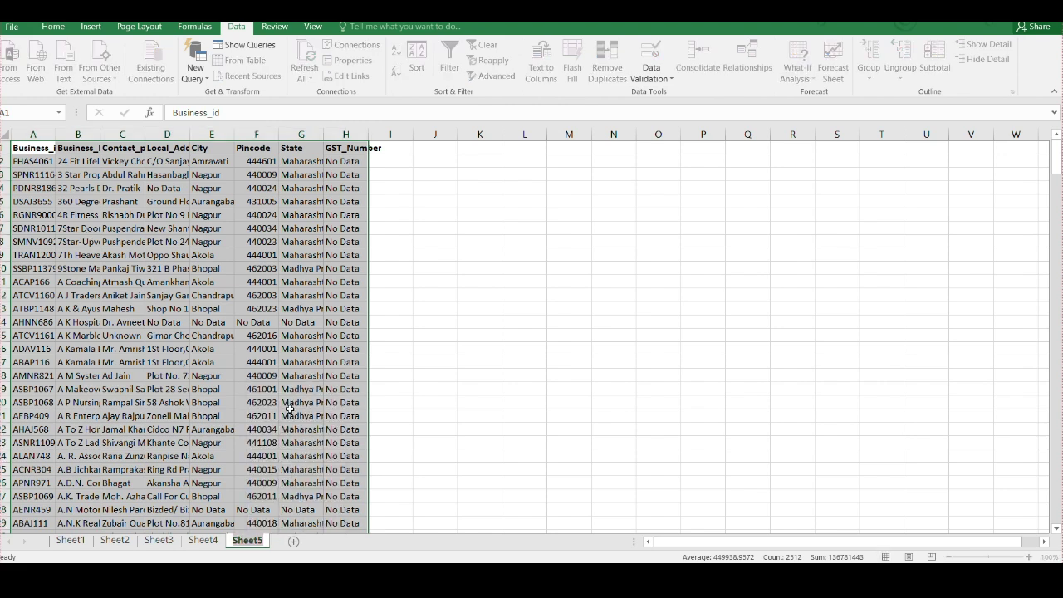
type("Info")
key("Return")
Step: Add a new worksheet and paste into it the first 140 rows of meeting_data, Business_id through Meeting_Status
left_click(281, 541)
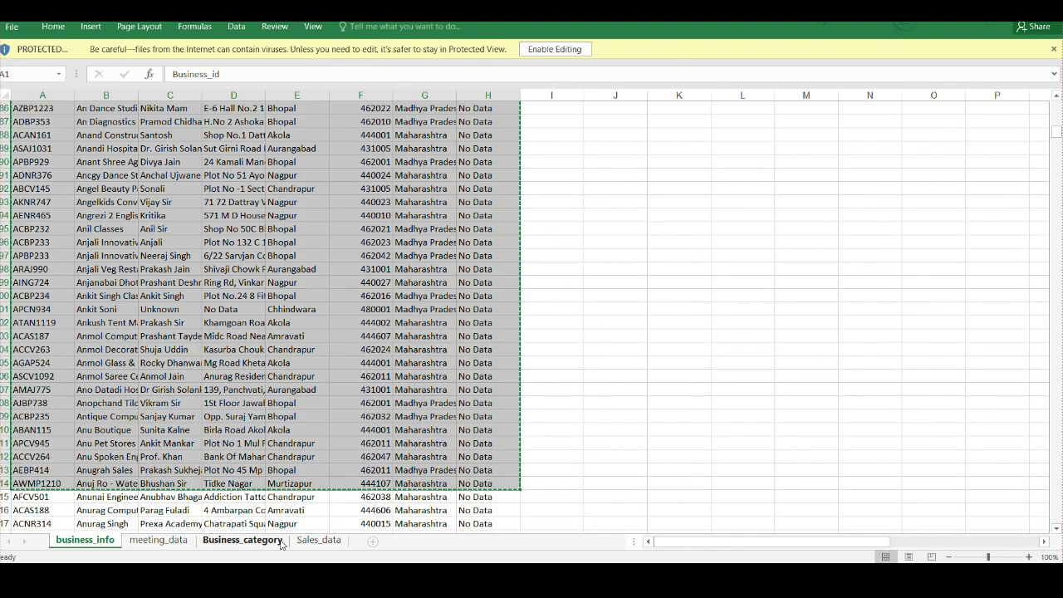
left_click(156, 541)
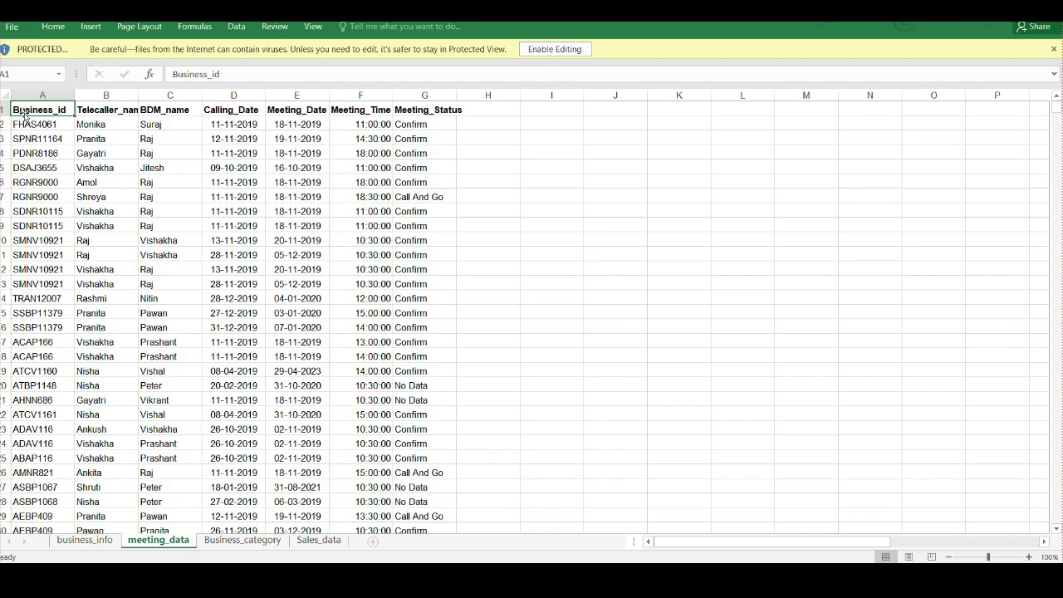
left_click_drag(23, 111, 404, 506)
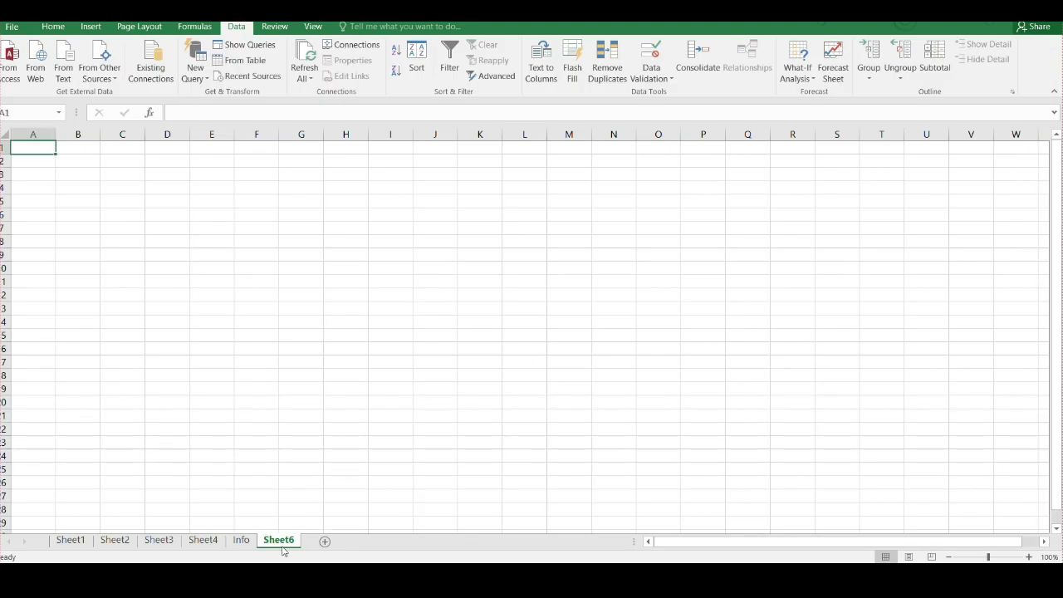
key("ctrl+v")
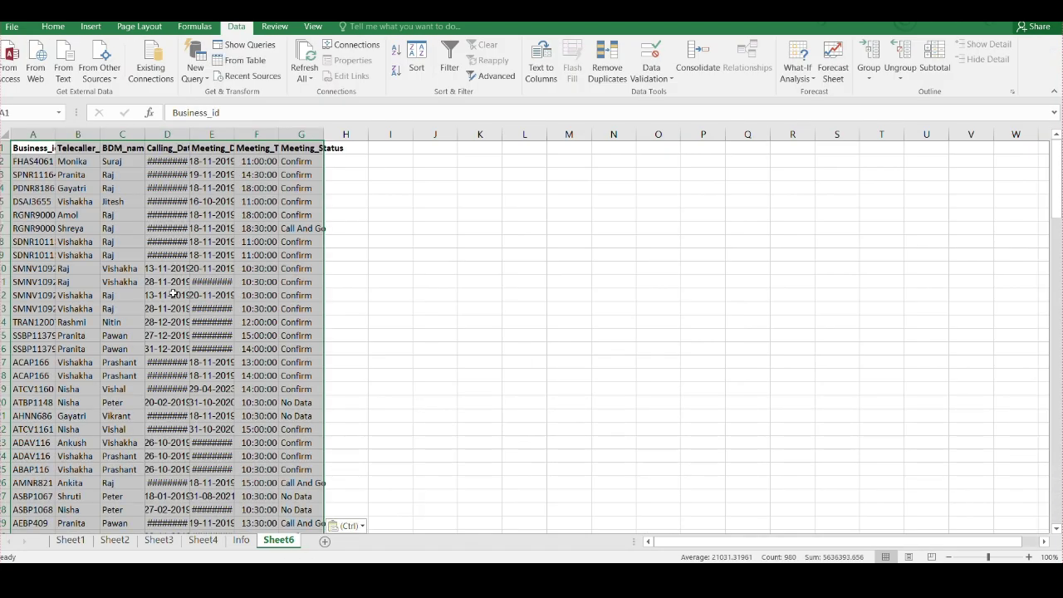
Step: Rename the sheet holding the pasted meeting data as Meeting
right_click(283, 544)
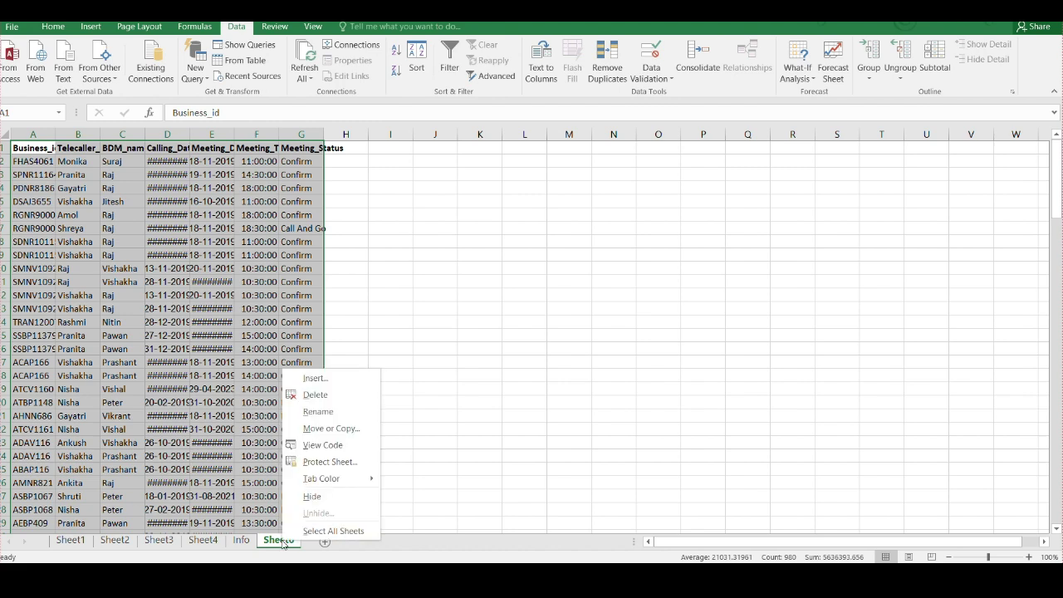
left_click(331, 412)
type("Meeting")
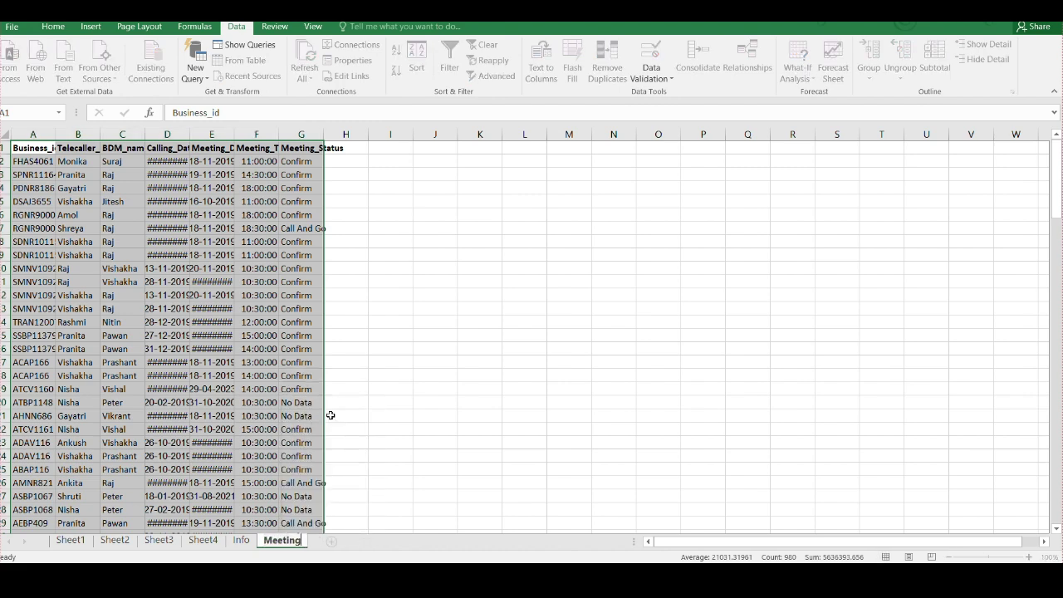
key("Return")
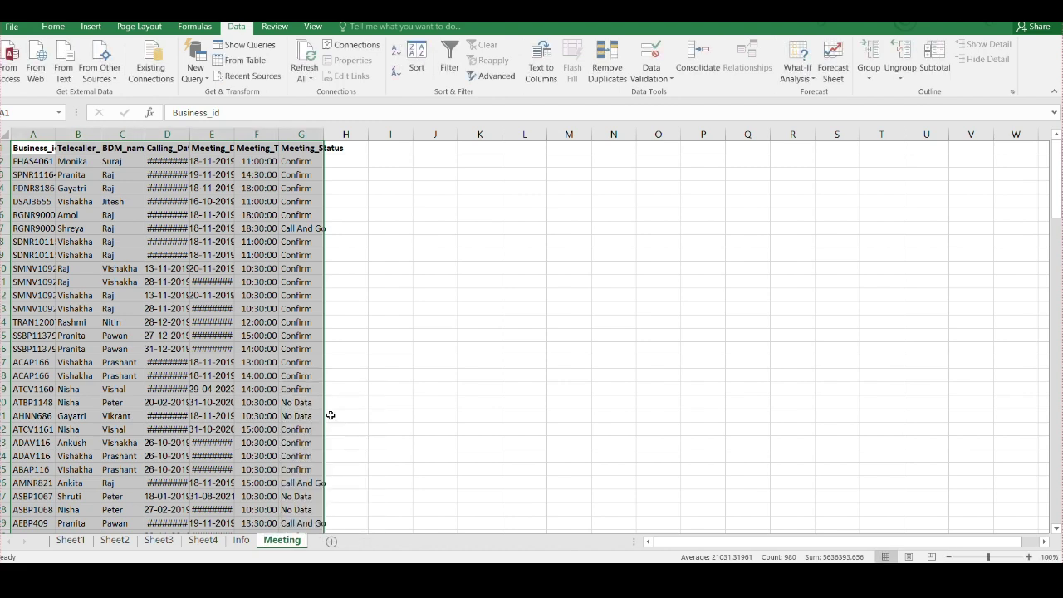
Step: Add a new worksheet and paste into it the first 92 rows of Business_category, Business_id through New_Product
left_click(333, 541)
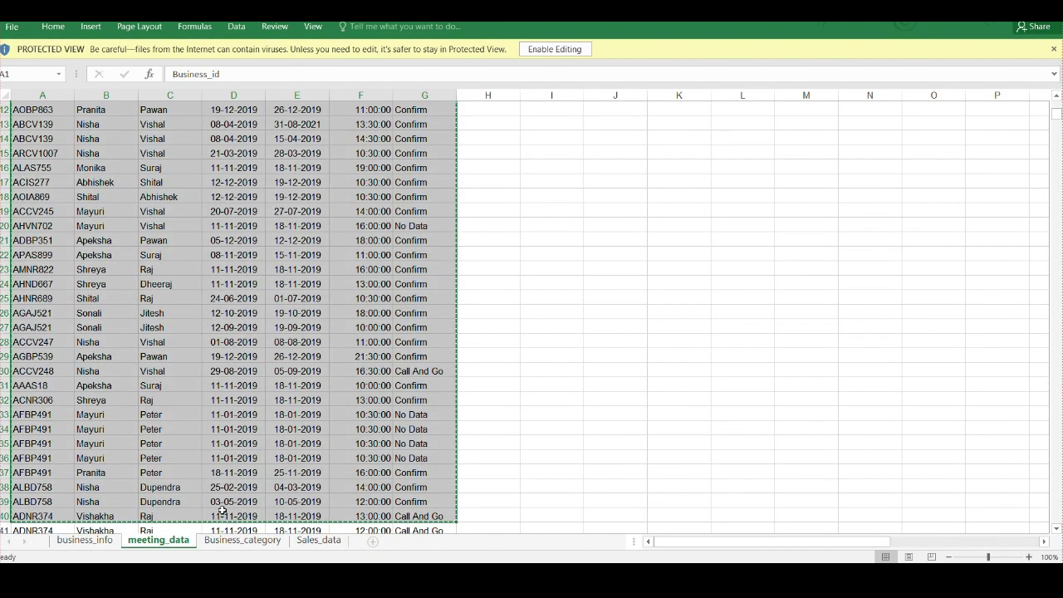
left_click(242, 540)
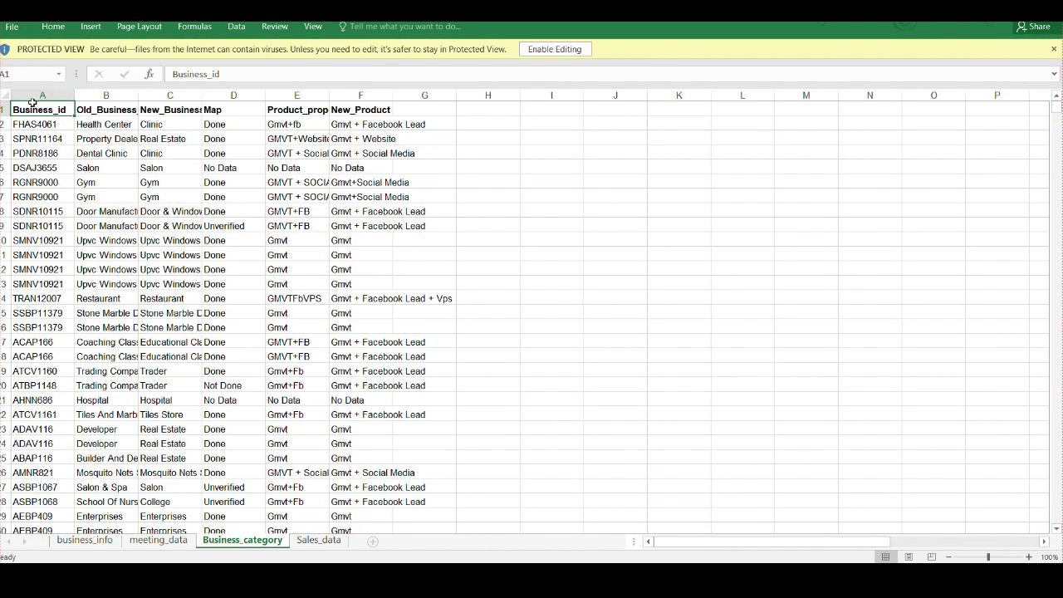
left_click_drag(32, 108, 392, 505)
key("ctrl+c")
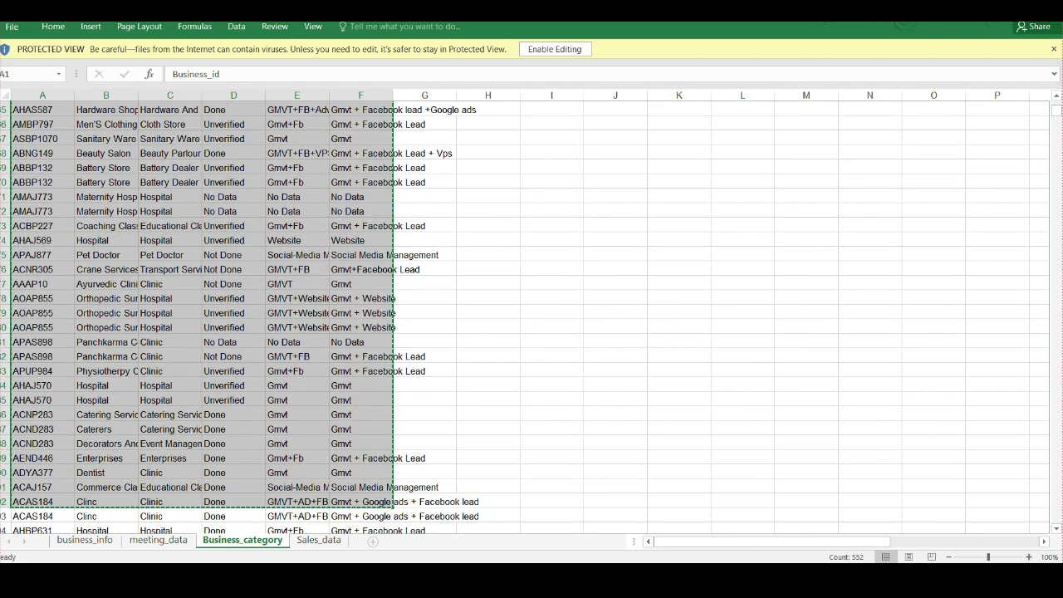
key("alt+Tab")
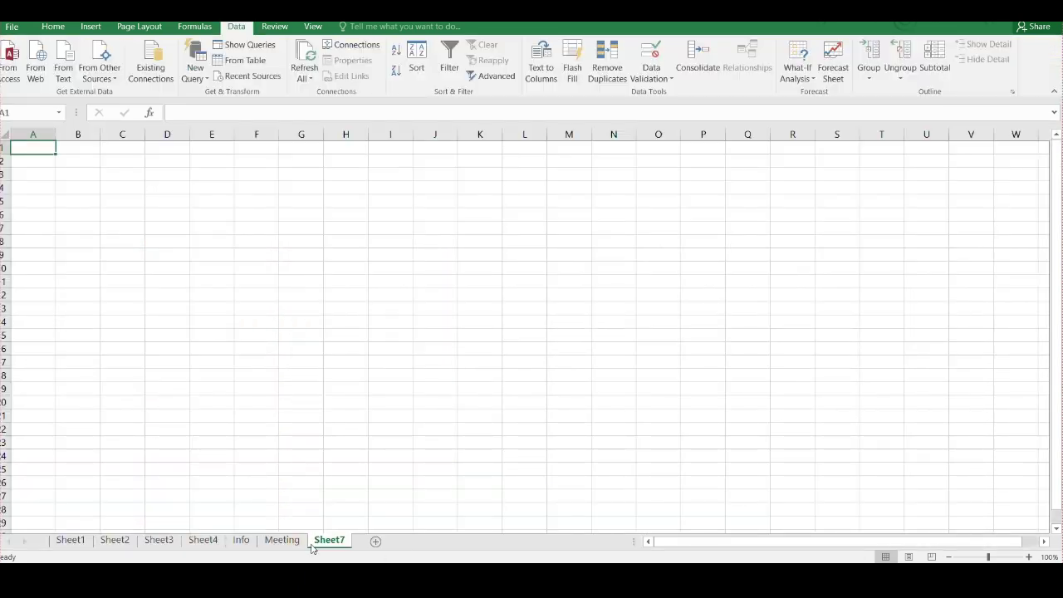
key("ctrl+v")
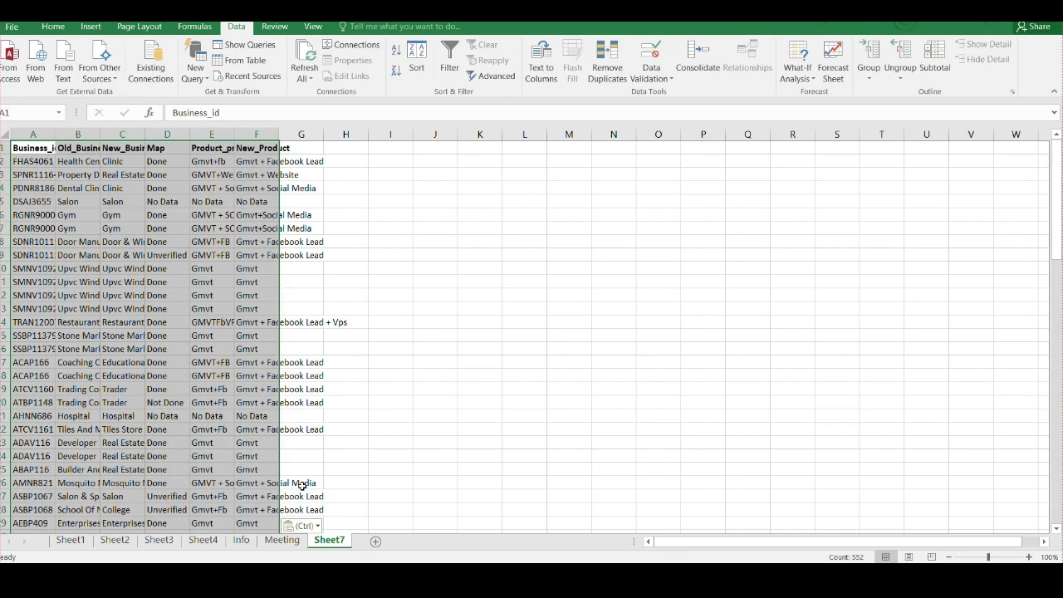
Step: Rename the sheet holding the pasted business category data as Category
key("alt+Tab")
scroll(403, 363, "up", 20)
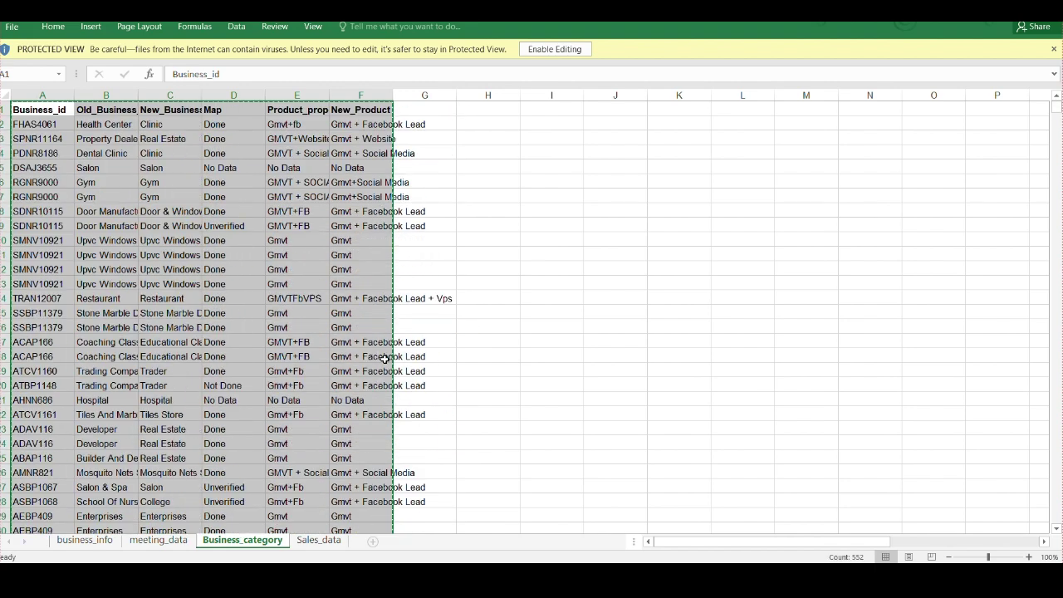
key("alt+Tab")
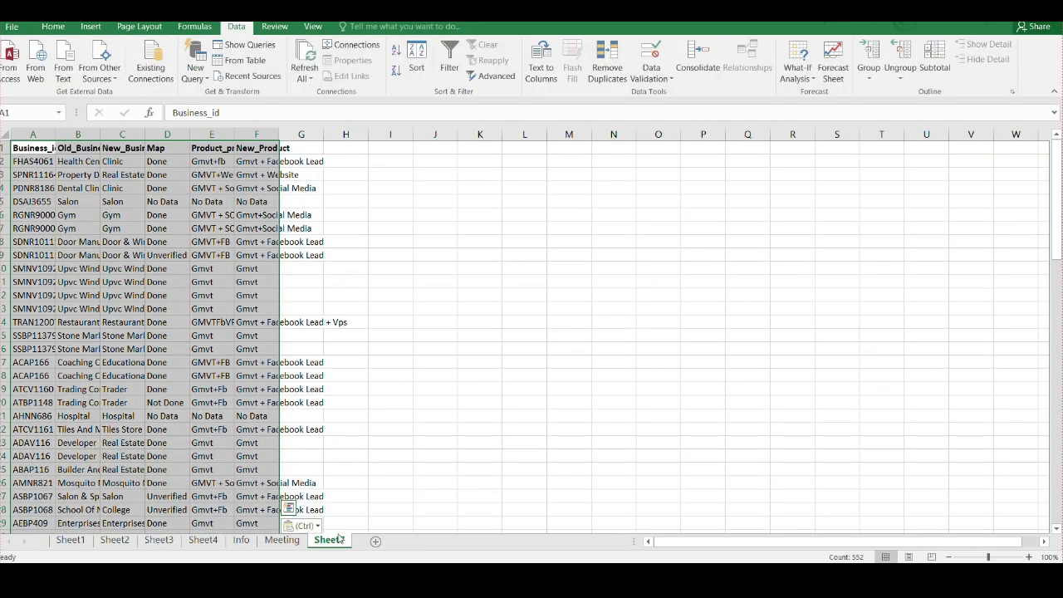
right_click(335, 542)
left_click(371, 412)
type("Cat")
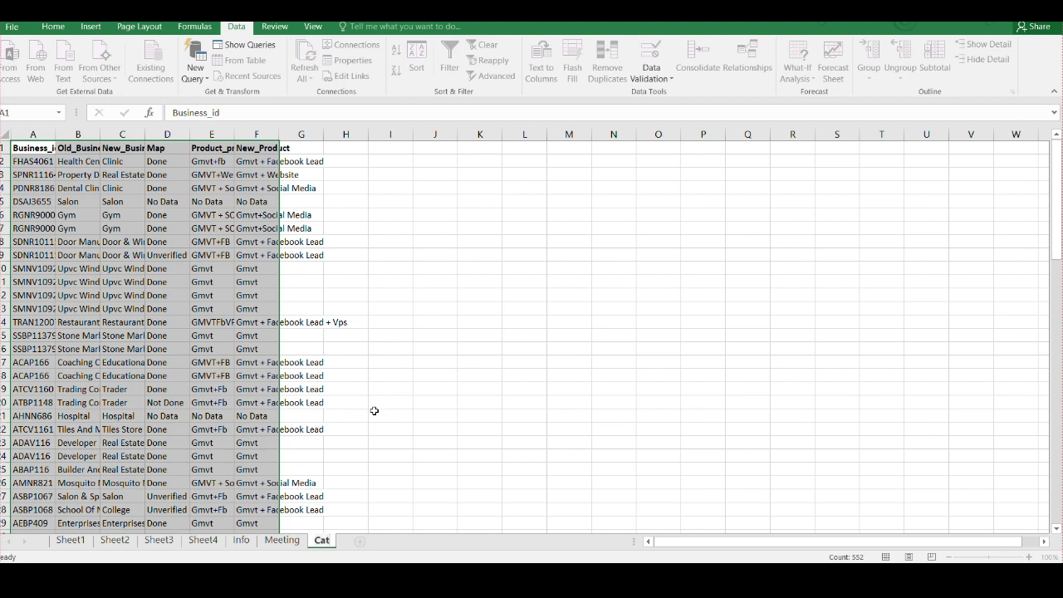
type("egory")
key("Return")
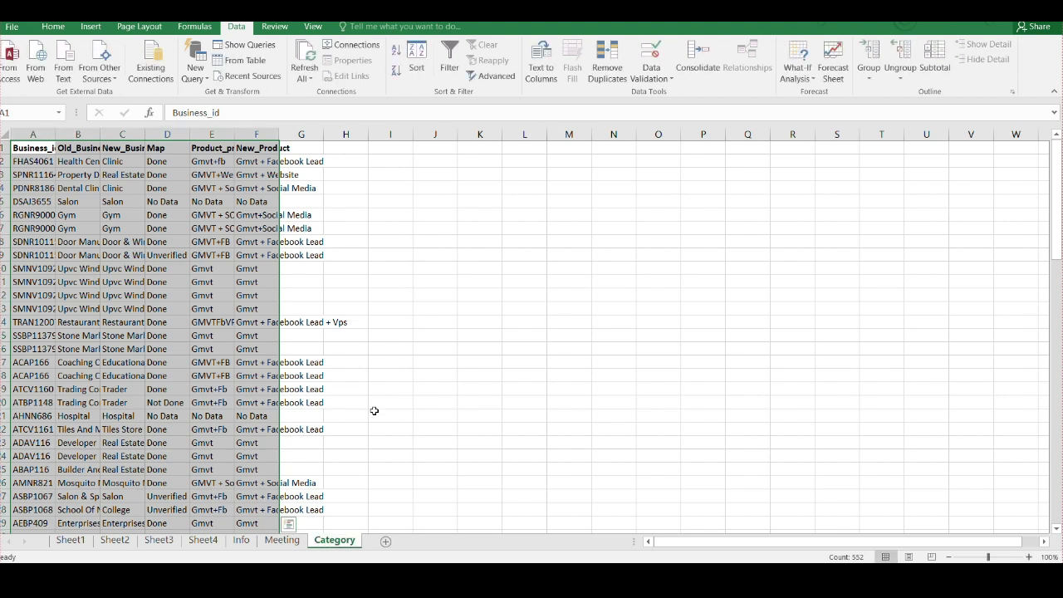
Step: Add a new worksheet and paste into it the first 177 rows of Sales_data, Business_id through Profit
left_click(385, 542)
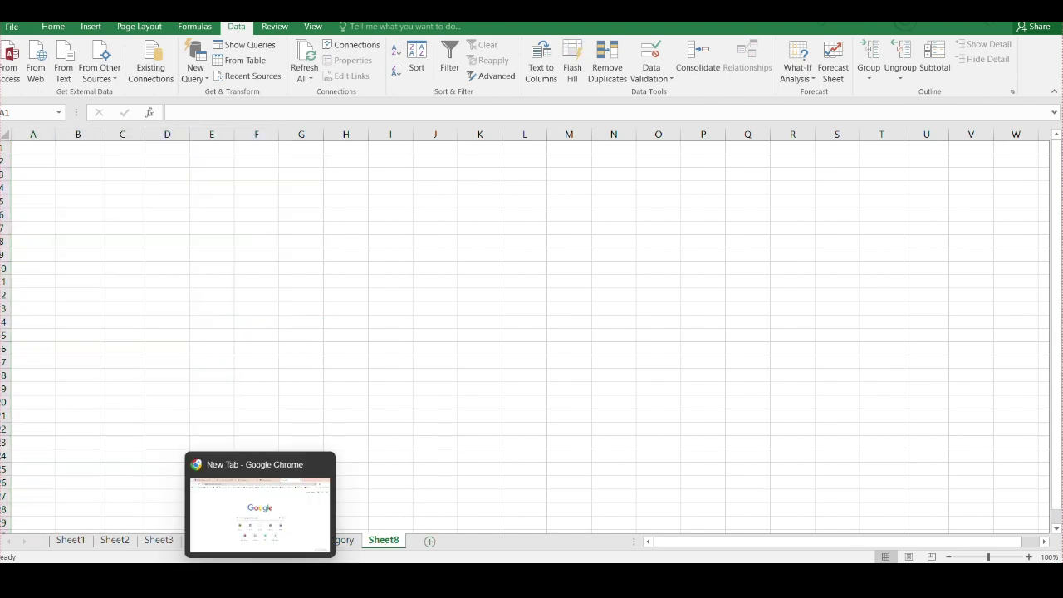
left_click(334, 575)
left_click(319, 540)
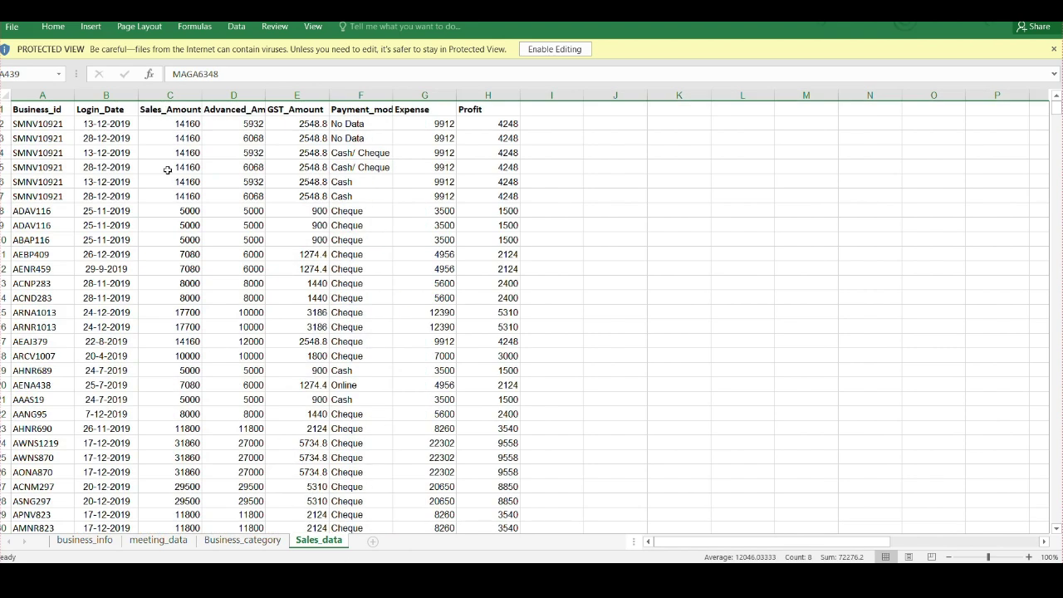
left_click_drag(33, 109, 16, 324)
key("ctrl+shift+Home")
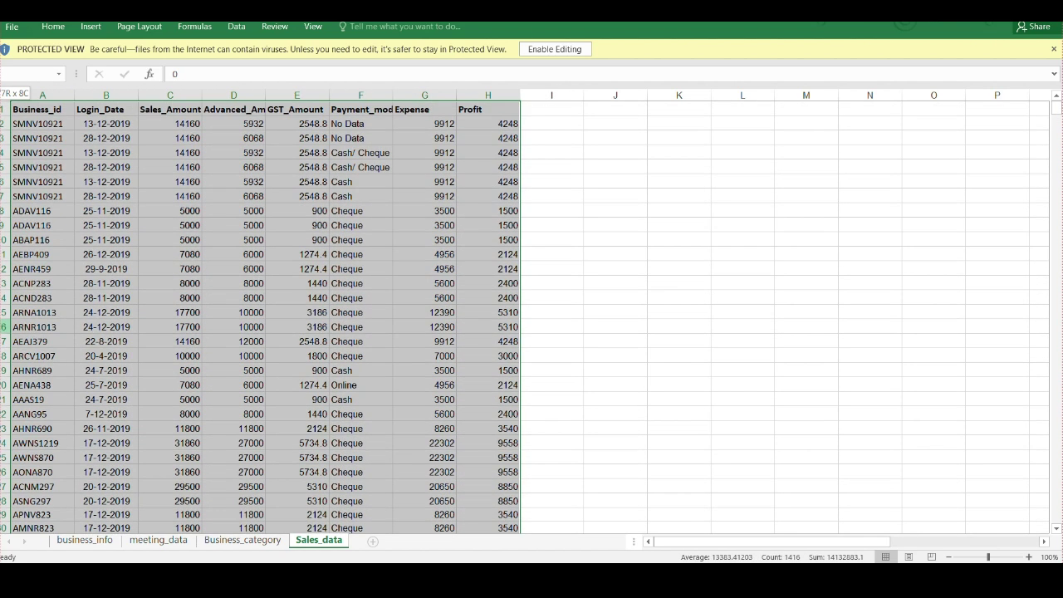
key("ctrl+c")
key("alt+Tab")
key("ctrl+v")
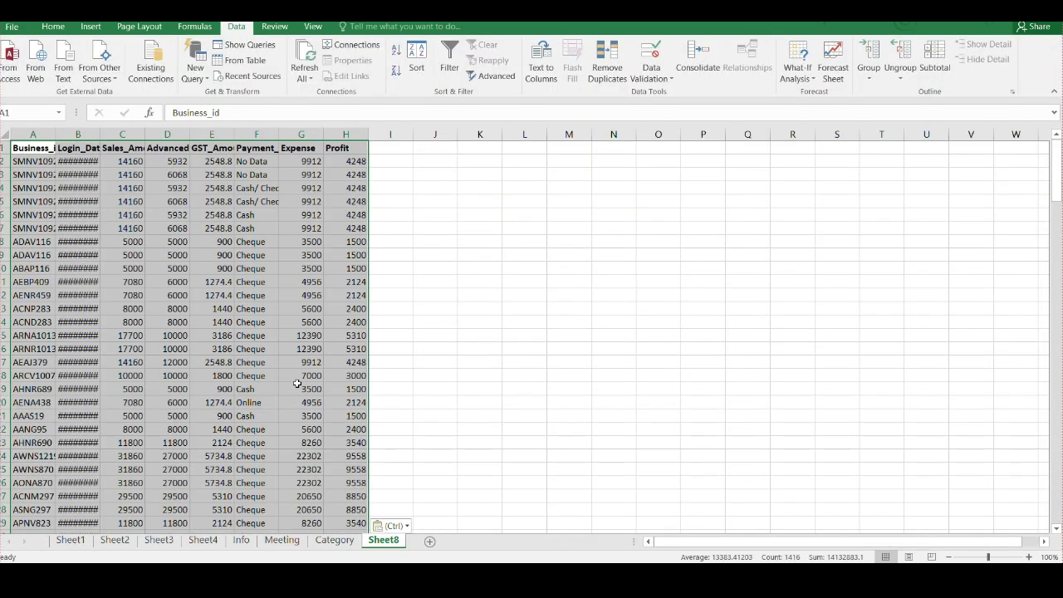
Step: Rename the sheet holding the pasted sales data as sales
right_click(390, 542)
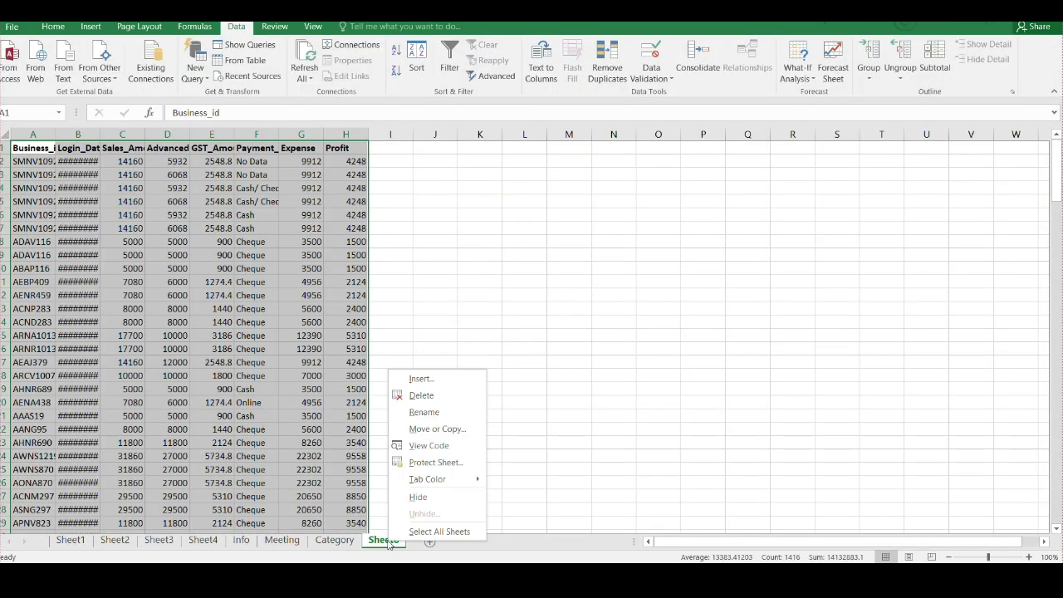
left_click(422, 412)
type("sales")
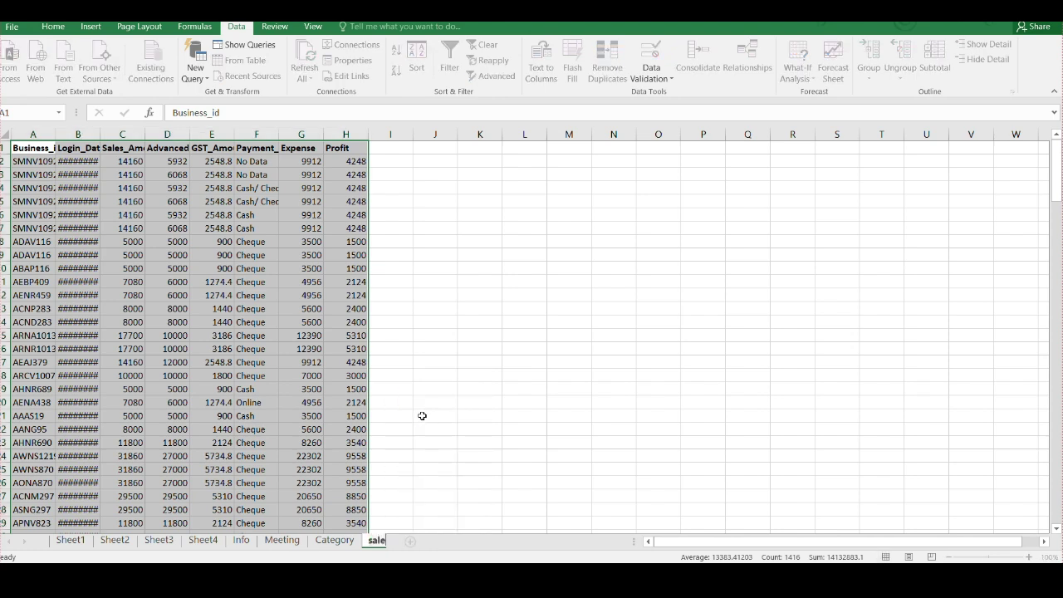
key("Return")
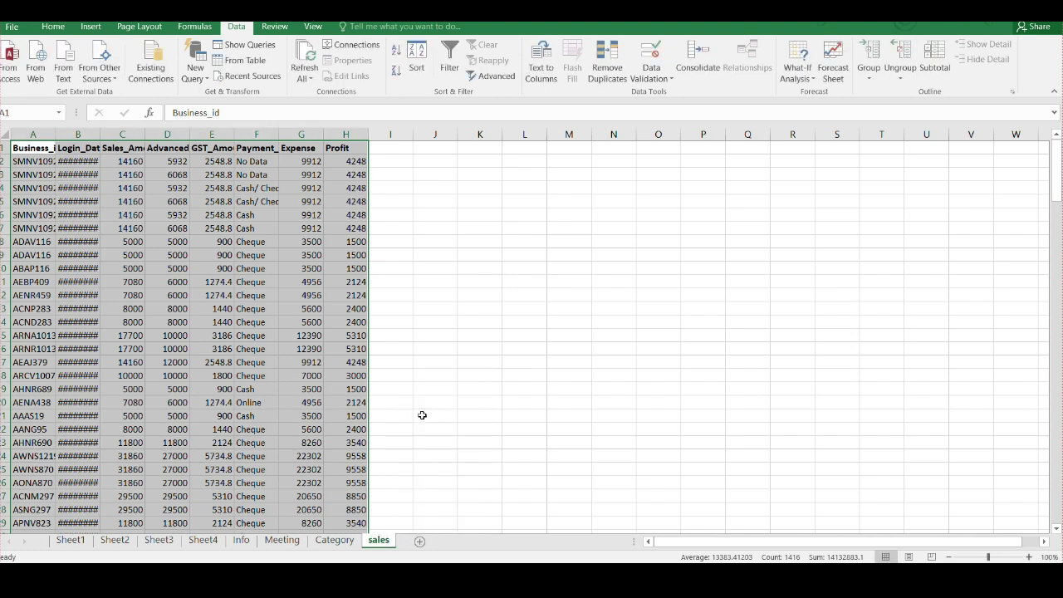
Step: Convert the data on the Info sheet into a table with headers and name the table Info
left_click(241, 540)
left_click(167, 255)
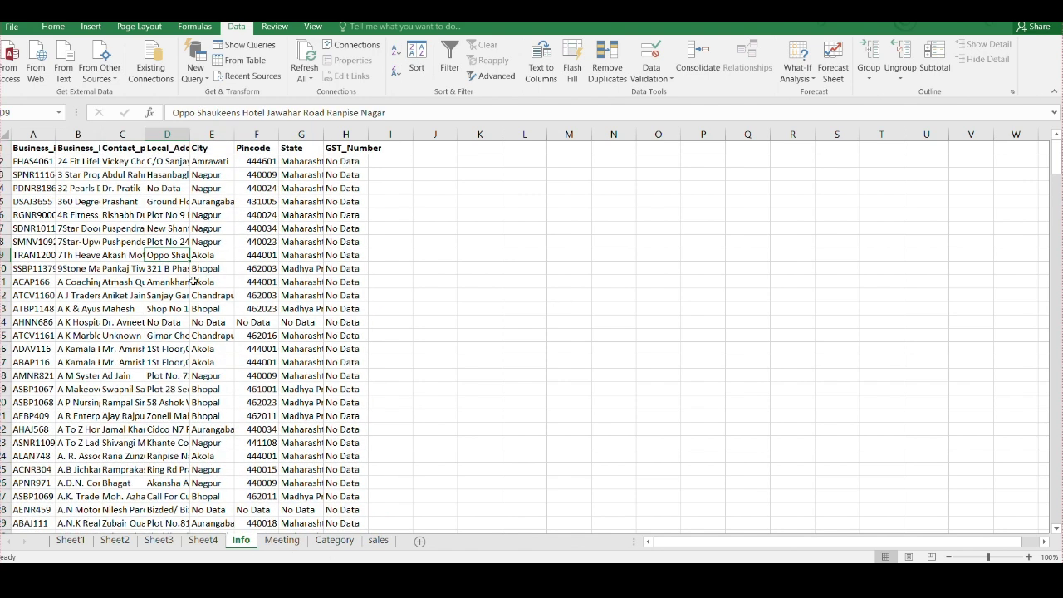
key("ctrl+t")
left_click(379, 223)
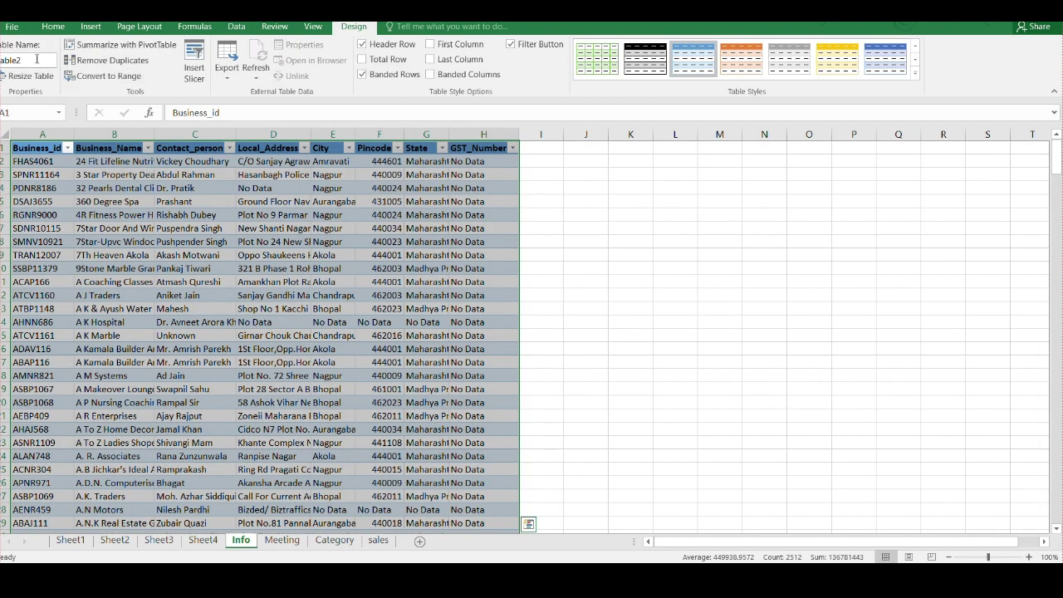
left_click(42, 58)
type("in")
Step: Convert the Meeting sheet's range A1:G140 into a table with headers and name the table Meeting
left_click(282, 540)
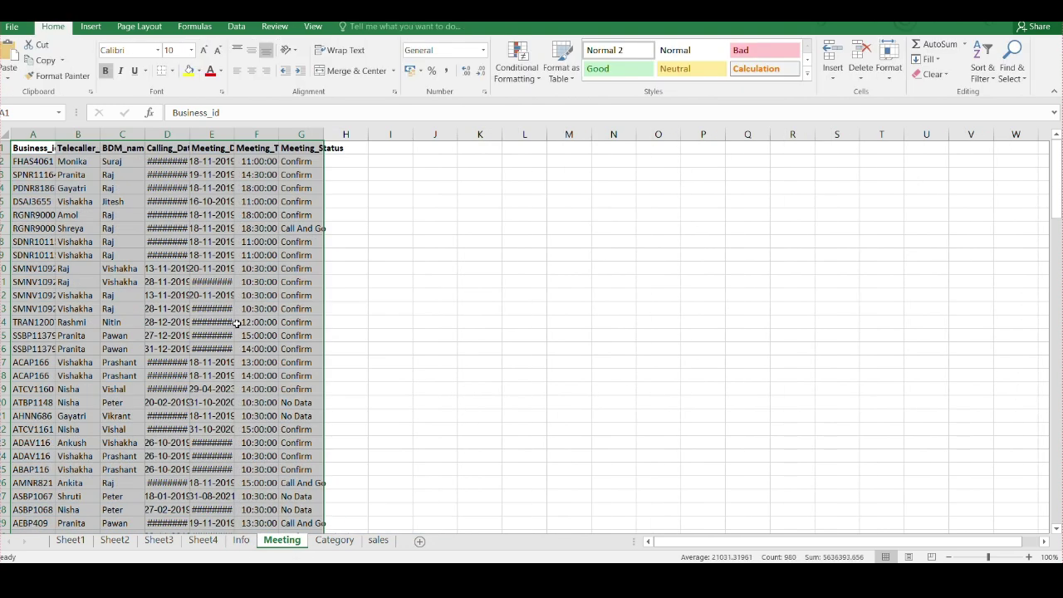
key("ctrl+t")
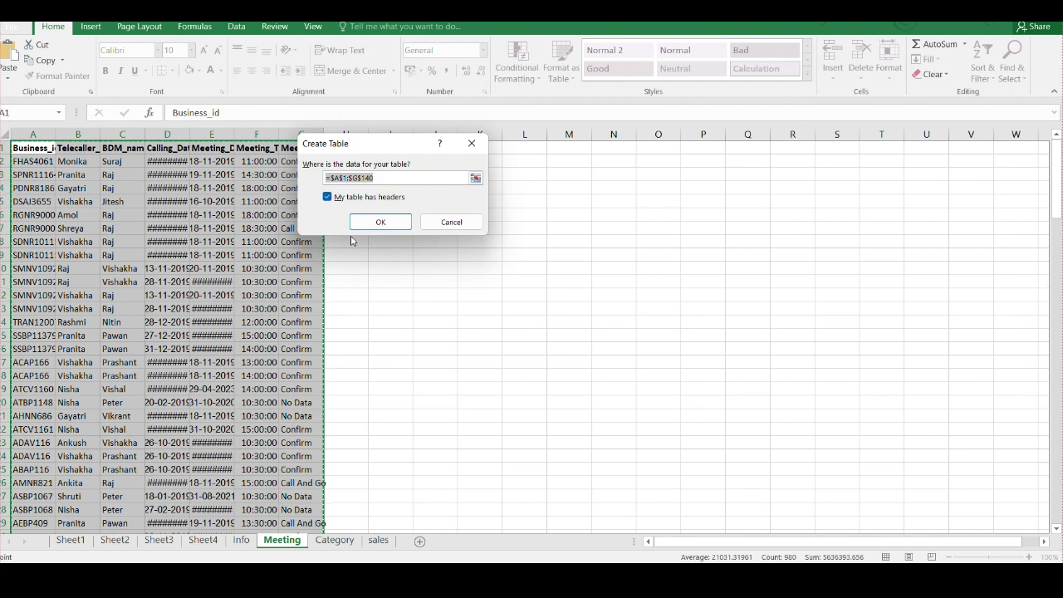
left_click(380, 224)
left_click(26, 60)
type("Mee")
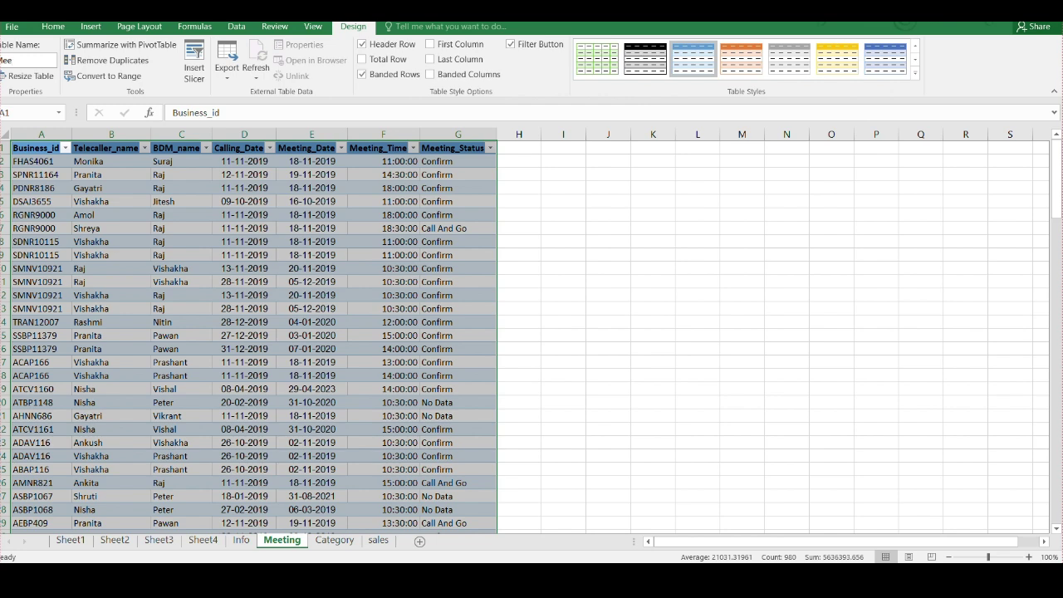
type("ting")
key("Return")
Step: Convert the data on the Category sheet into a table with headers and name the table Category
left_click(347, 542)
left_click(199, 241)
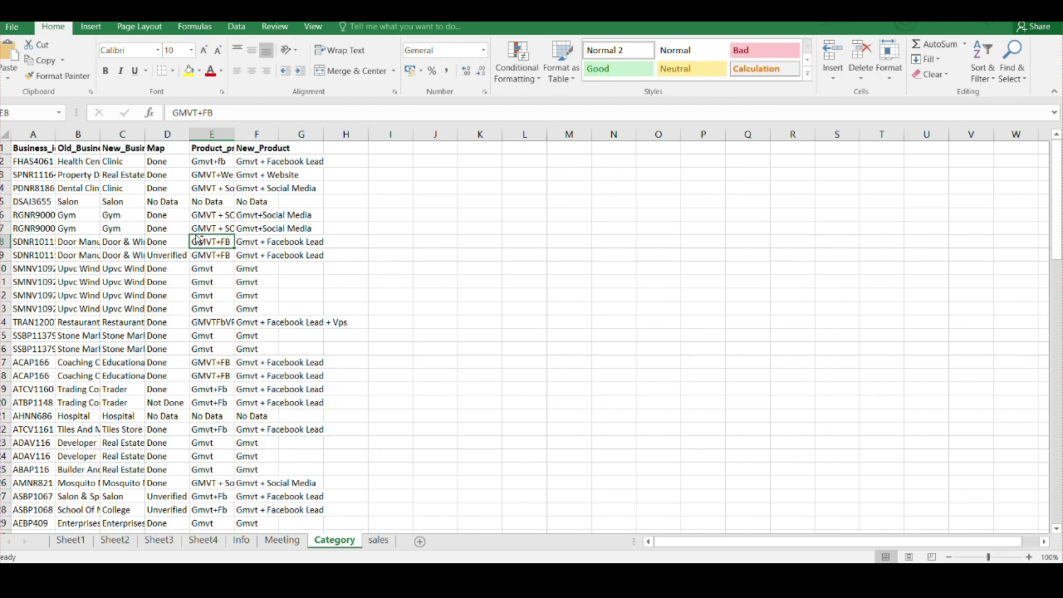
key("ctrl+t")
left_click(370, 221)
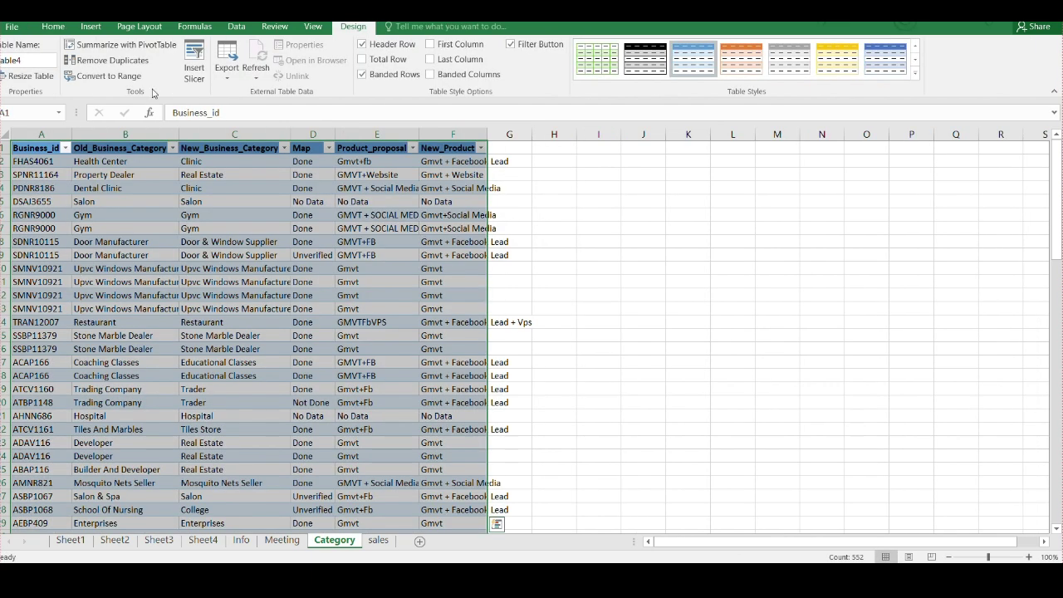
left_click(11, 58)
key("BackSpace")
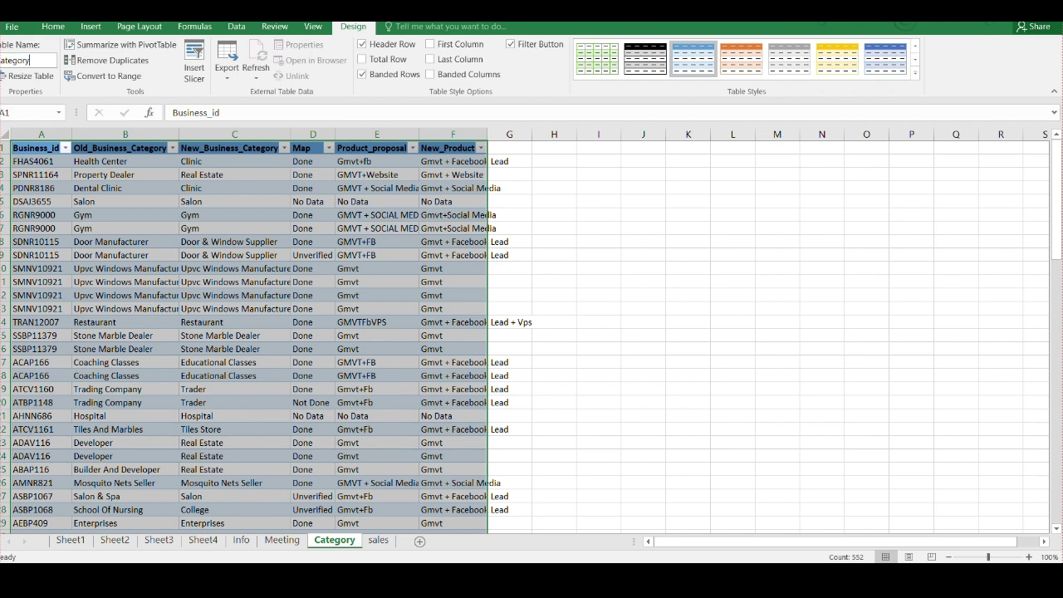
Step: Convert the data on the sales sheet into a table with headers and name the table Sales
left_click(378, 540)
left_click(212, 335)
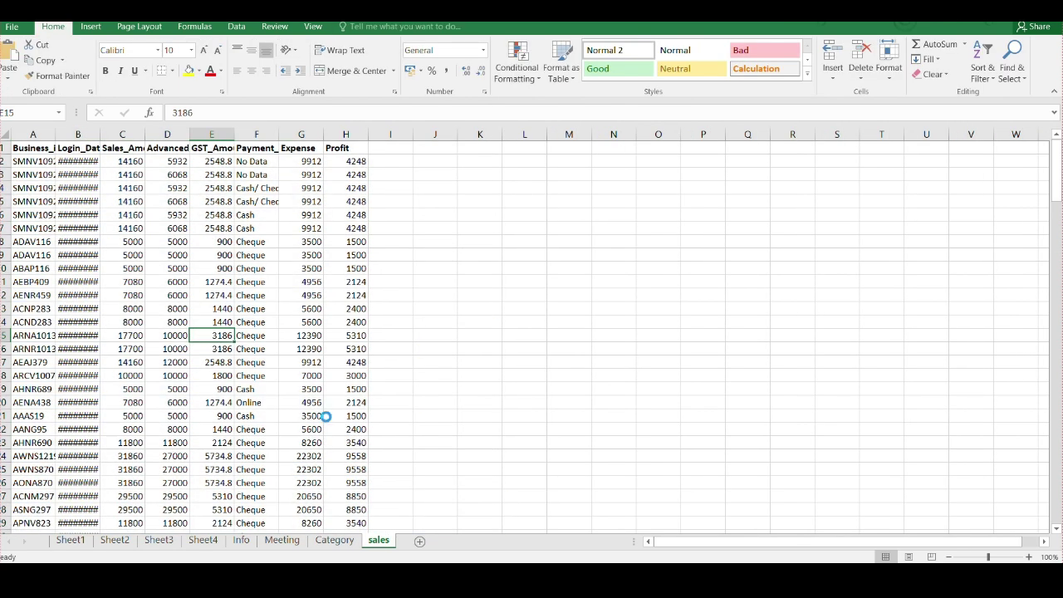
key("ctrl+t")
left_click(392, 227)
left_click(27, 64)
key("BackSpace")
type("sales")
key("Return")
left_click(652, 287)
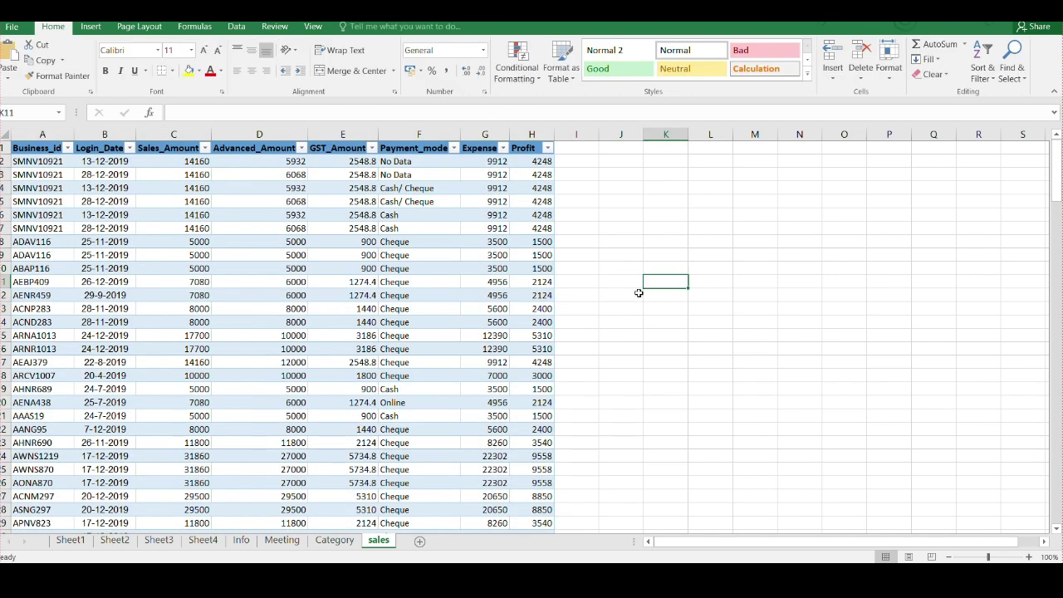
left_click(720, 213)
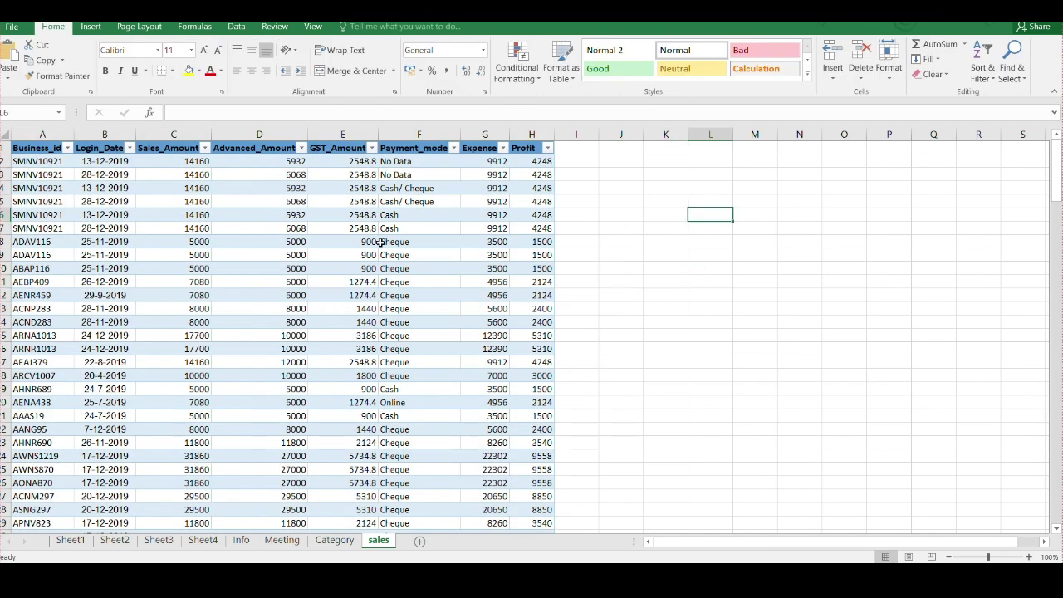
Step: Open the workbook's table relationships from the Info sheet and start creating a new relationship
left_click(236, 27)
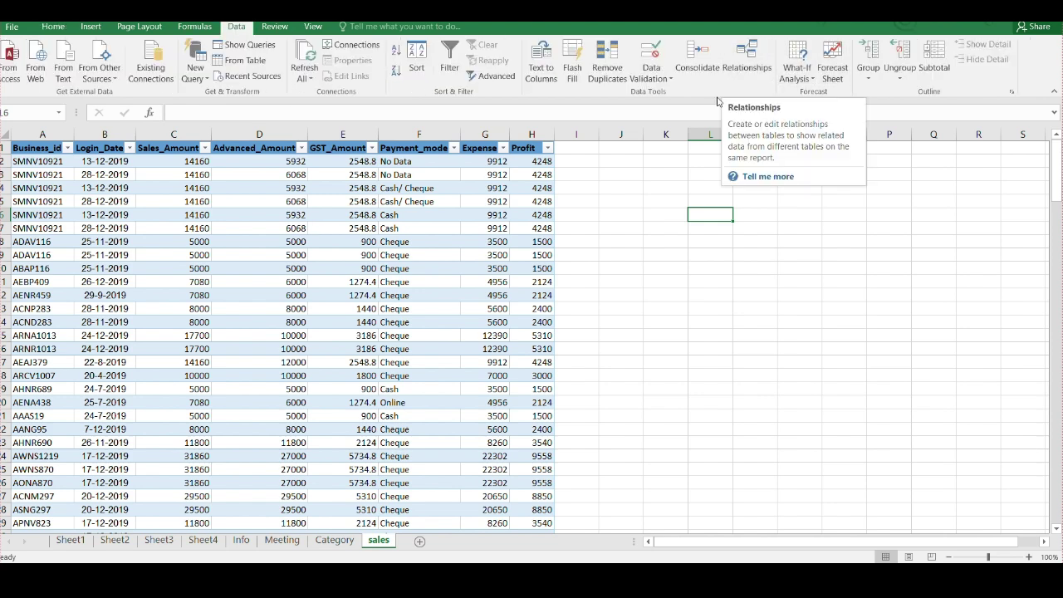
left_click(240, 541)
left_click(747, 60)
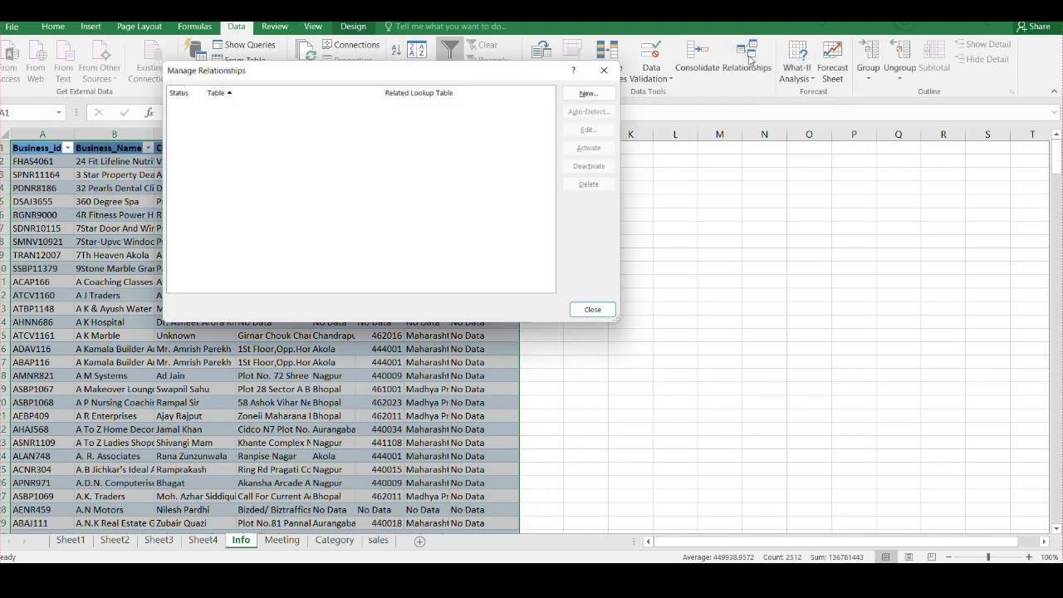
left_click_drag(360, 77, 664, 105)
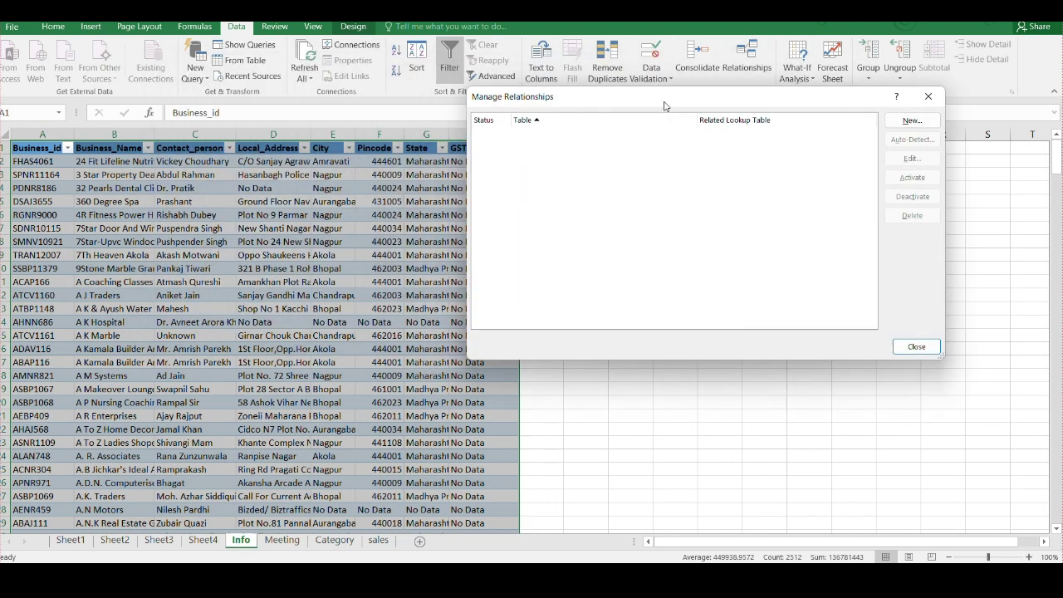
left_click(912, 121)
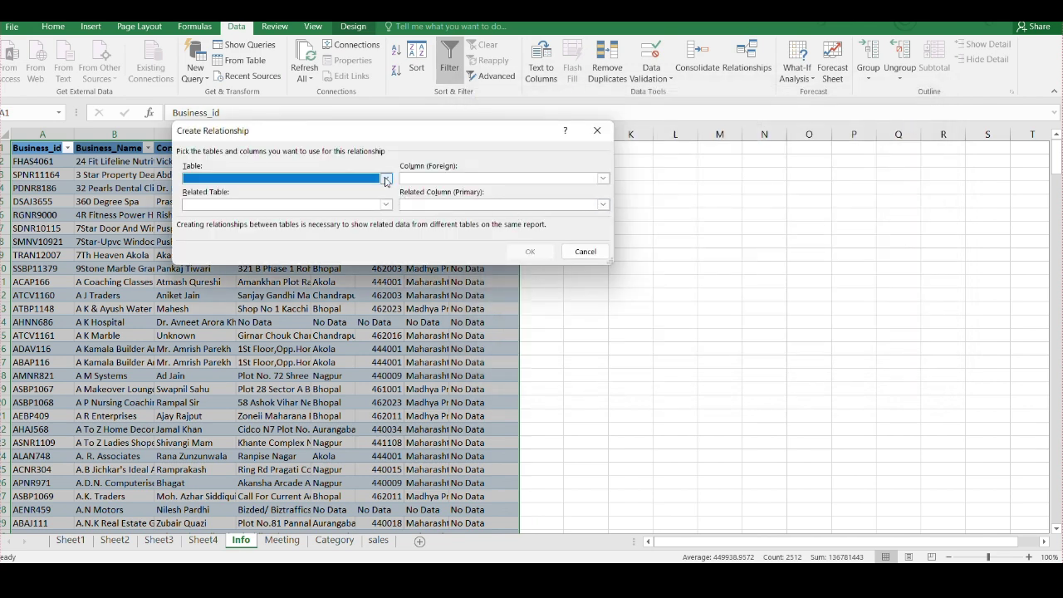
Step: Create a relationship from the Meeting table's Business_id foreign column to the Info table's Business_id primary column
left_click(386, 178)
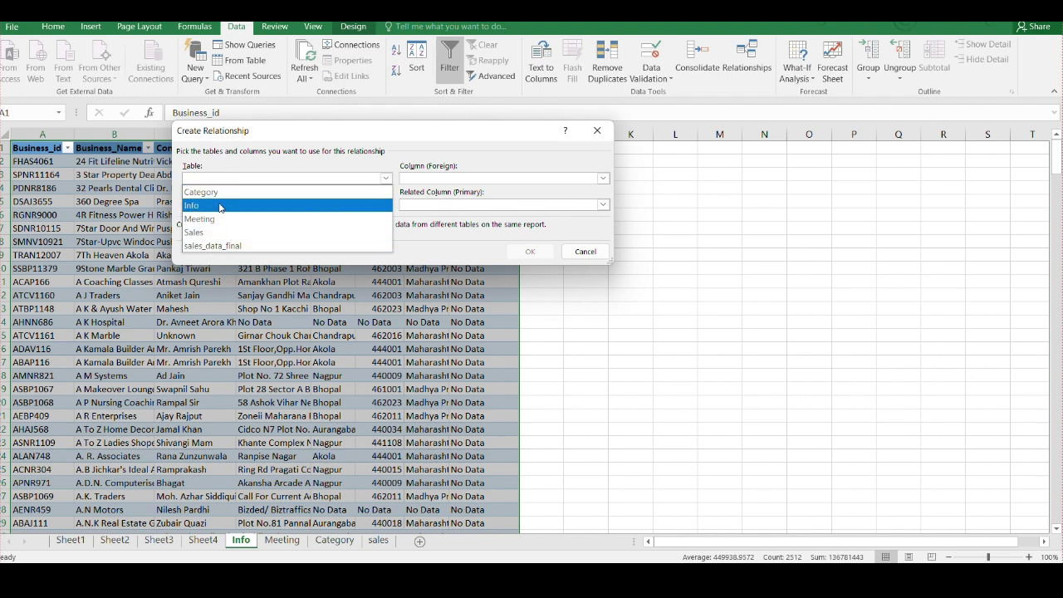
left_click(193, 206)
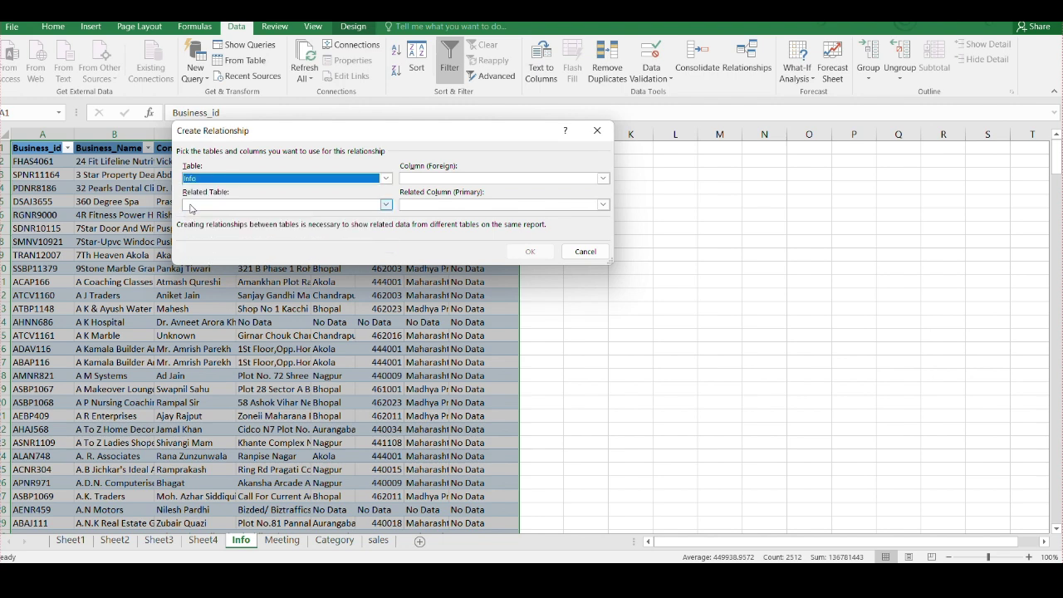
left_click(386, 179)
left_click(208, 220)
left_click(603, 179)
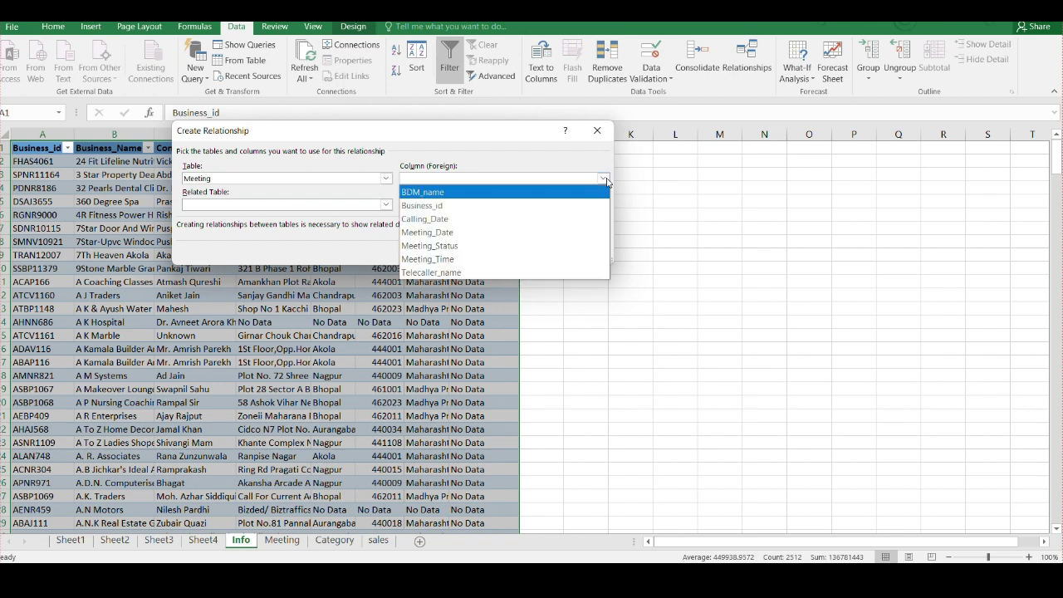
left_click(430, 205)
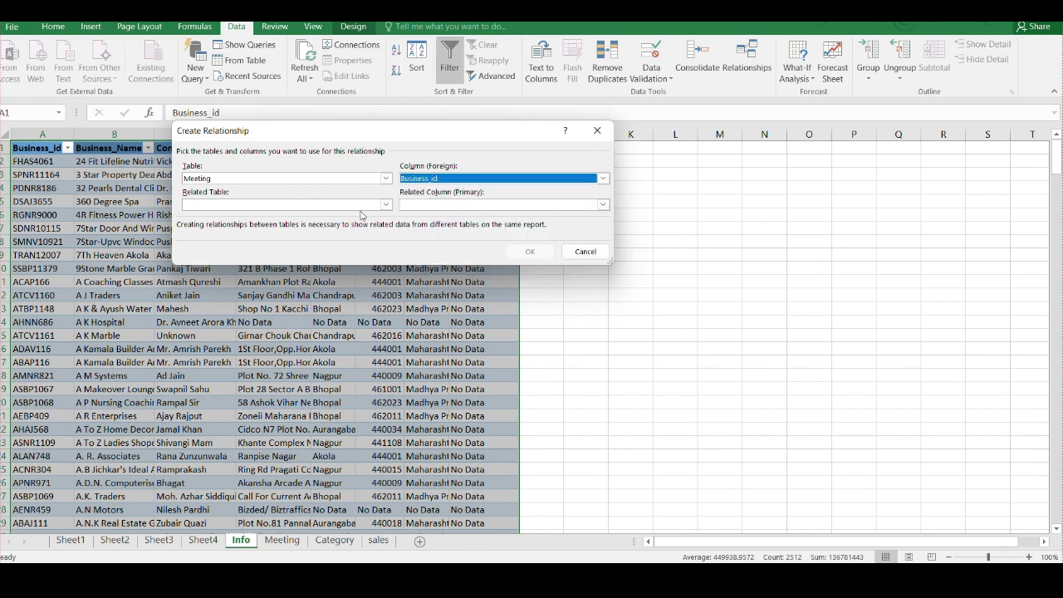
left_click(386, 206)
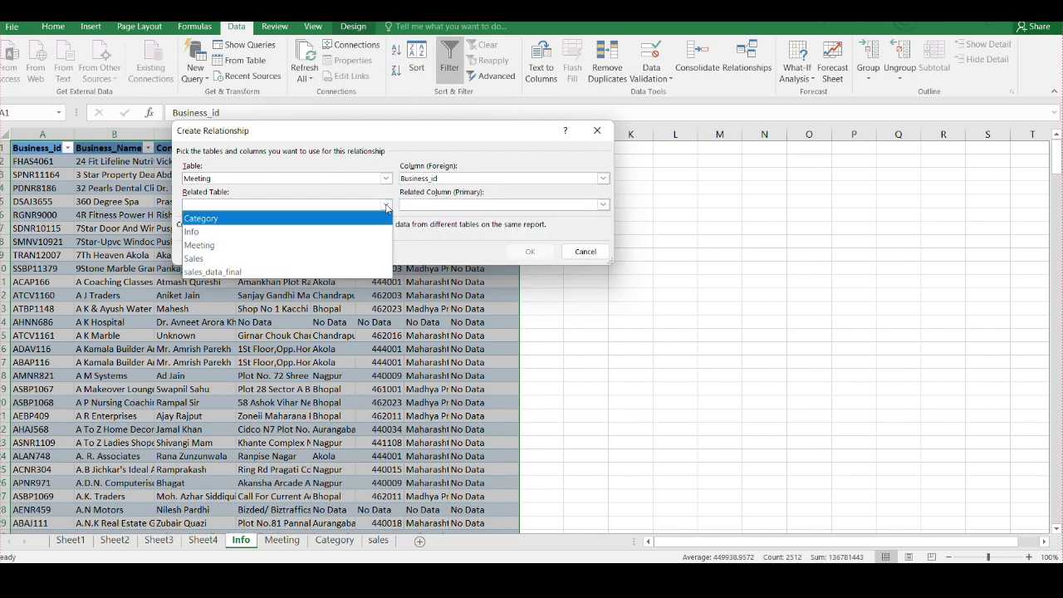
left_click(222, 234)
left_click(474, 204)
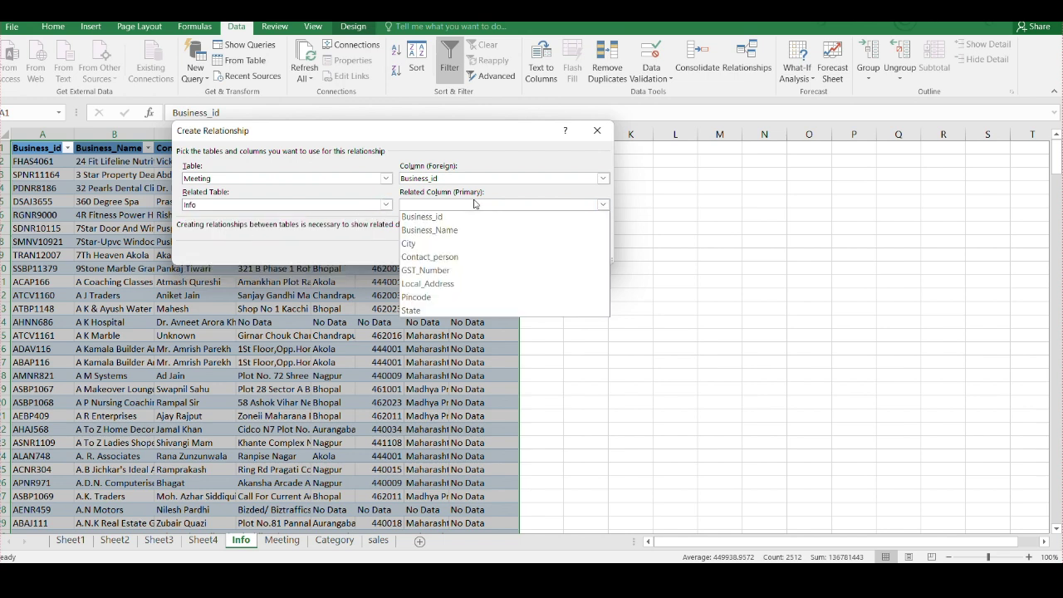
left_click(431, 217)
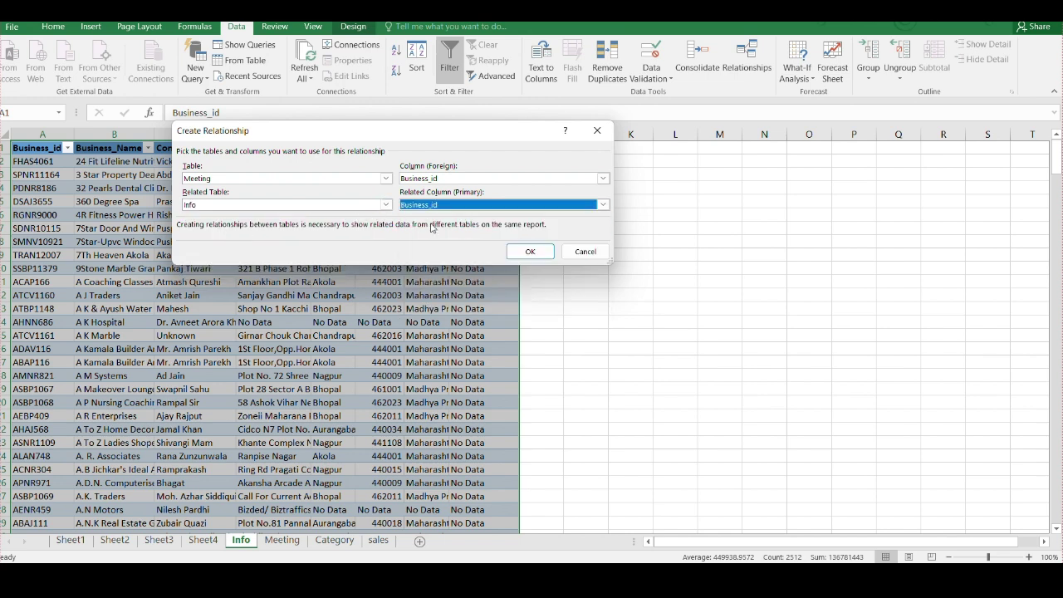
left_click(529, 251)
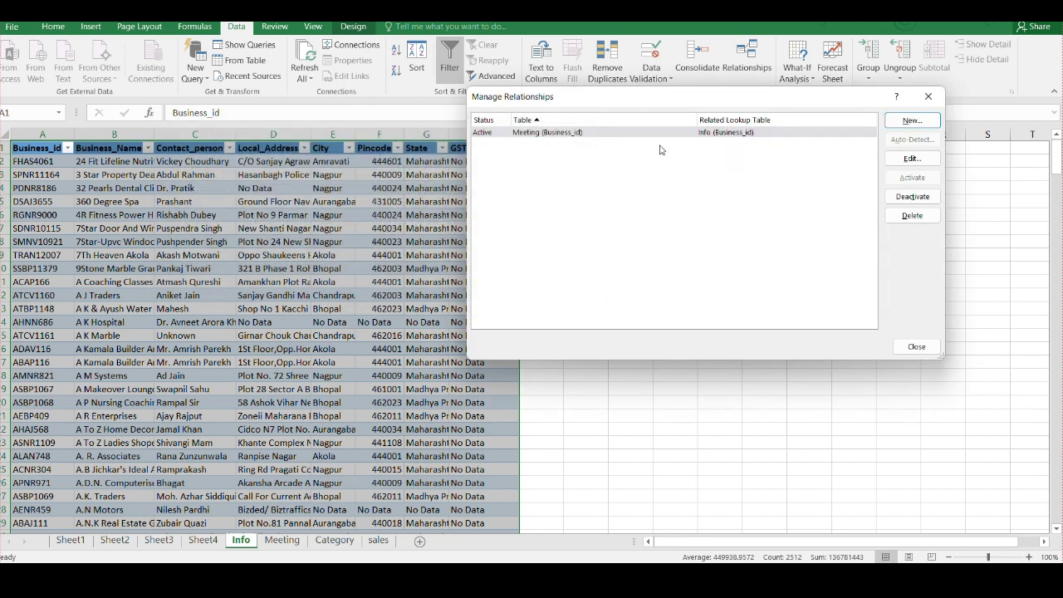
Step: Create another relationship from the Sales table's Business_id to the Info table's Business_id, and close the relationship manager
left_click(913, 121)
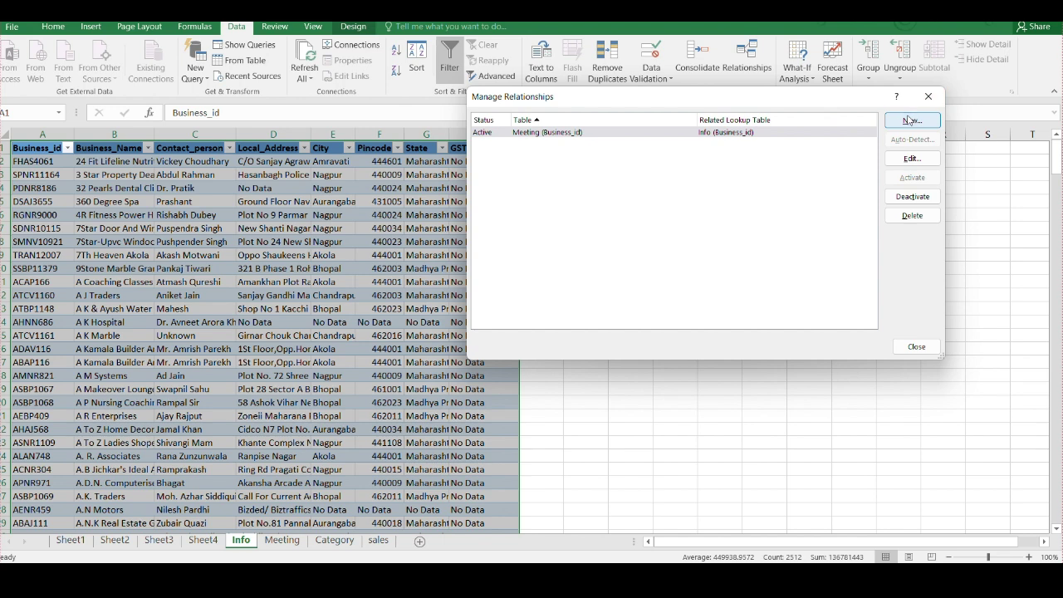
left_click(384, 178)
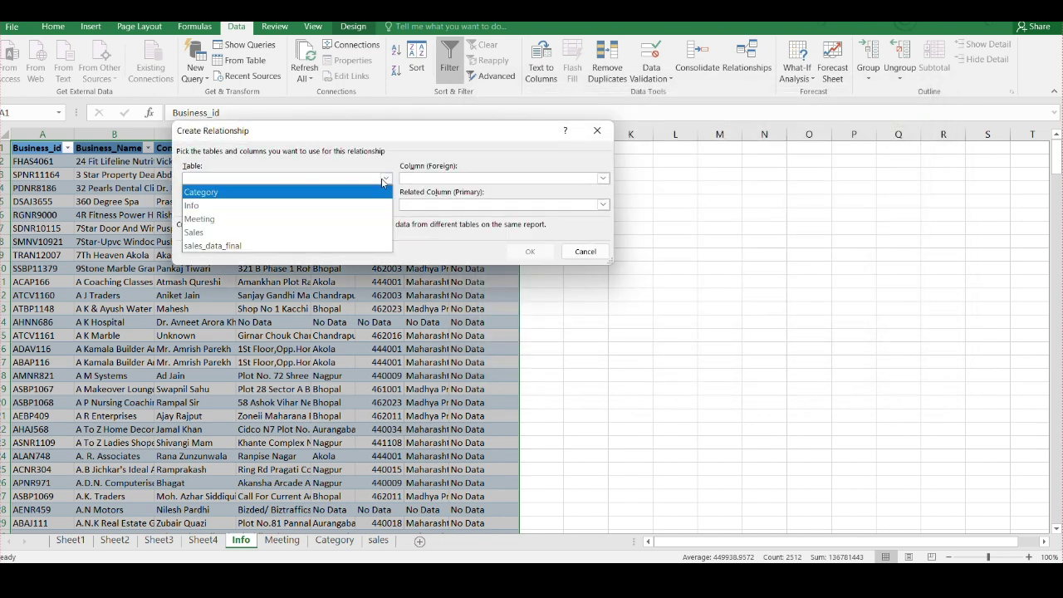
left_click(218, 233)
left_click(446, 178)
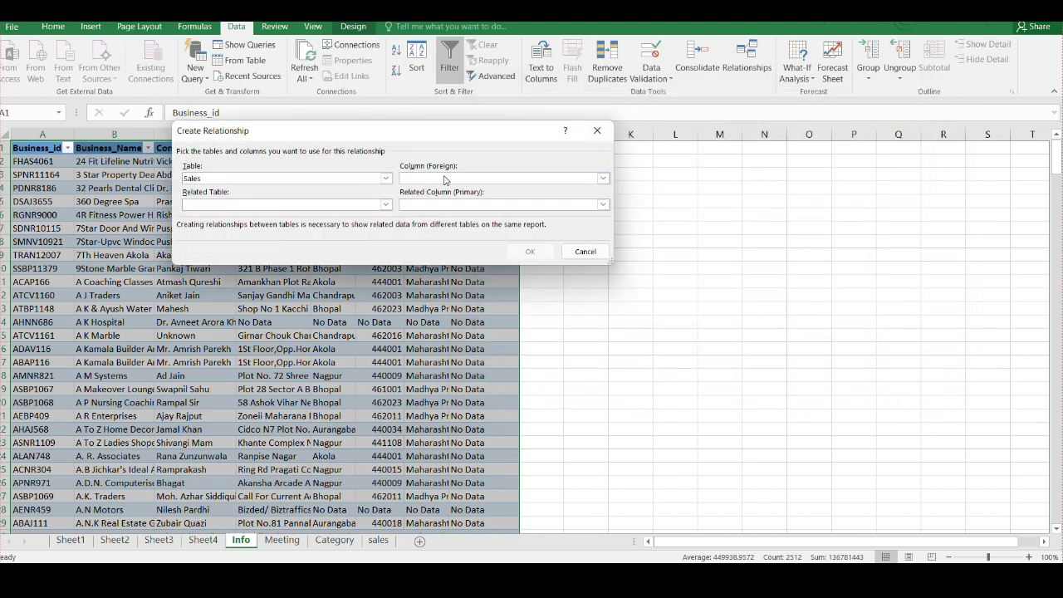
left_click(440, 201)
left_click(385, 206)
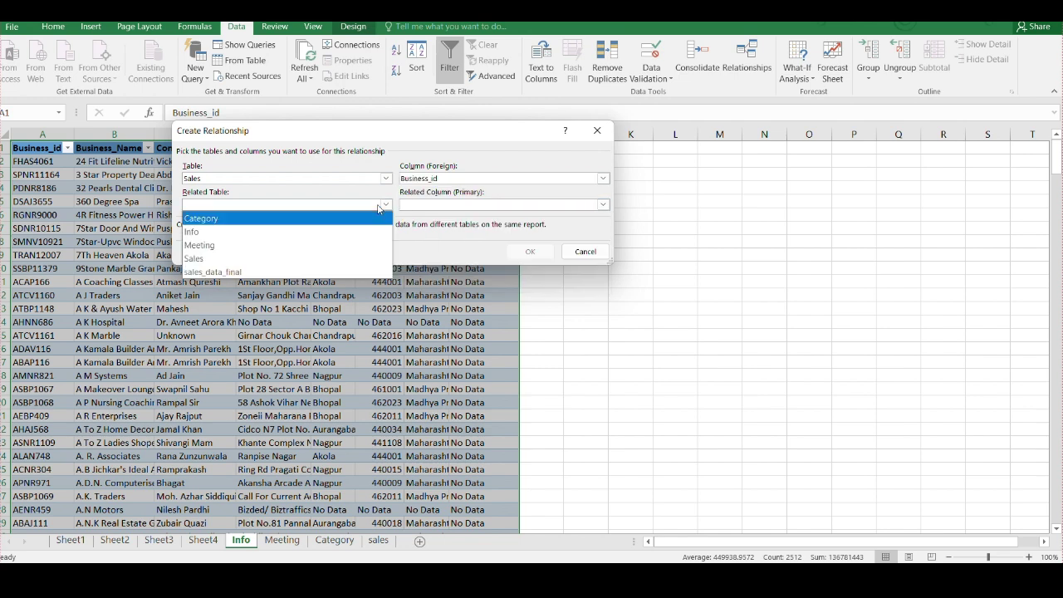
left_click(206, 232)
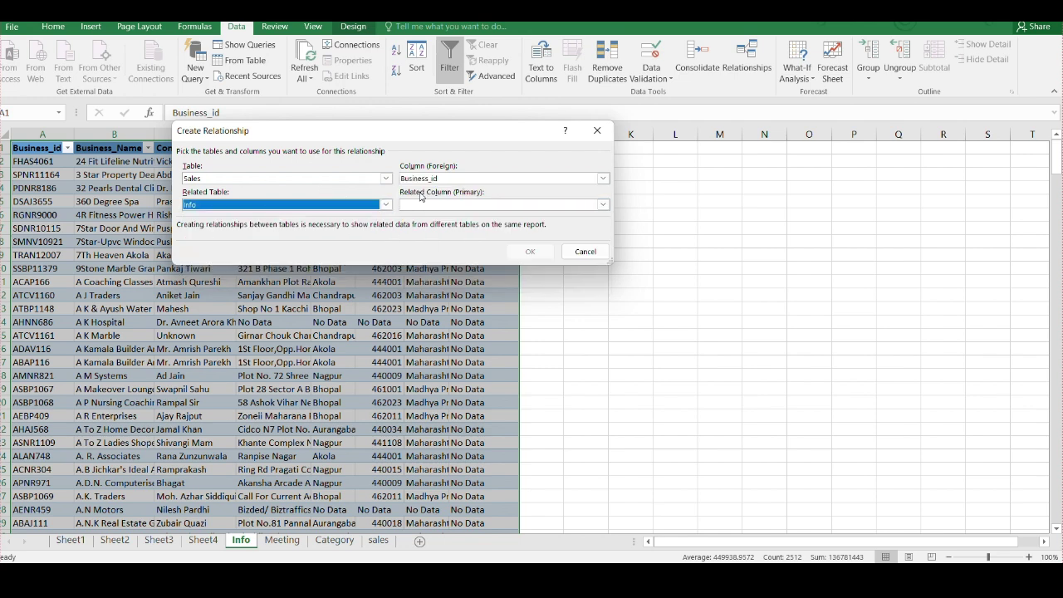
left_click(442, 206)
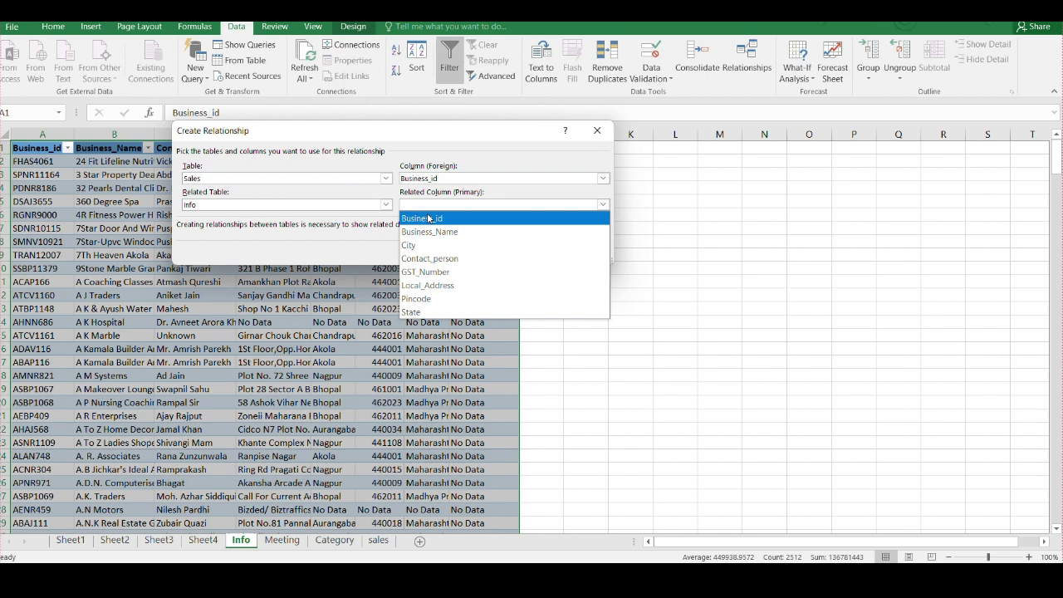
left_click(427, 218)
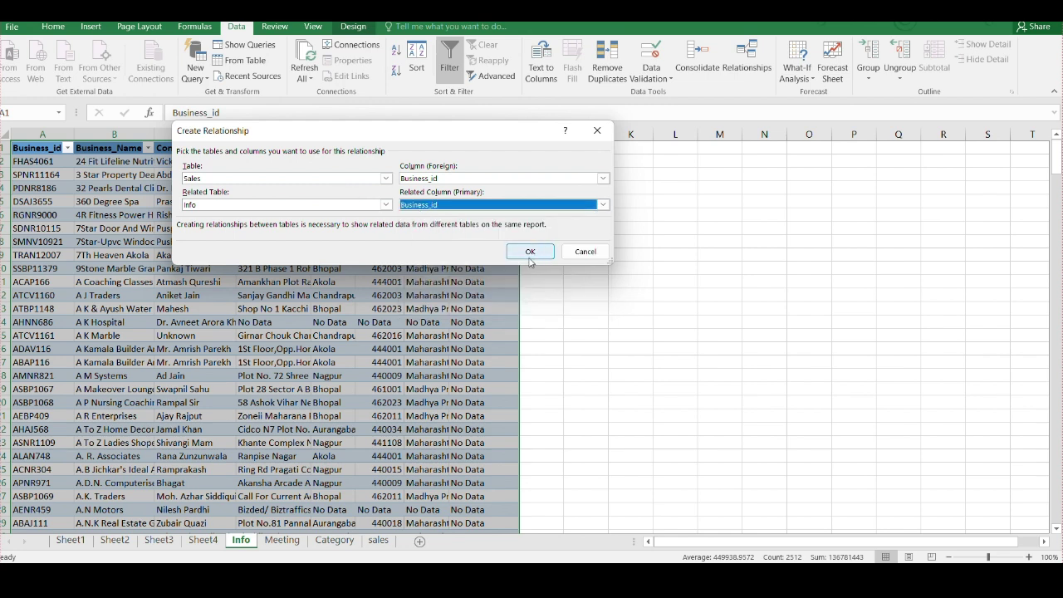
left_click(530, 252)
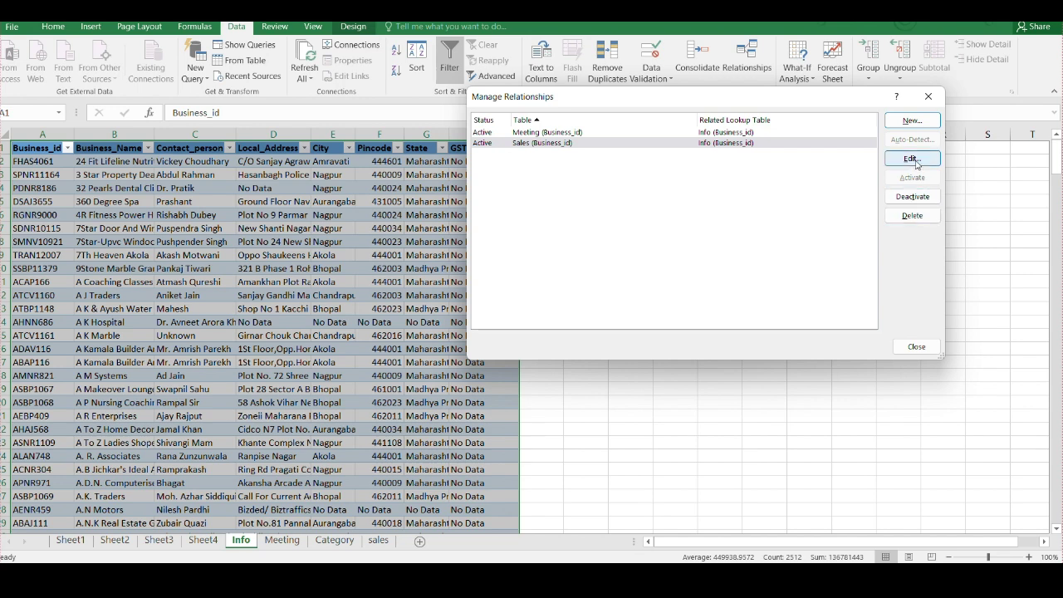
left_click(932, 99)
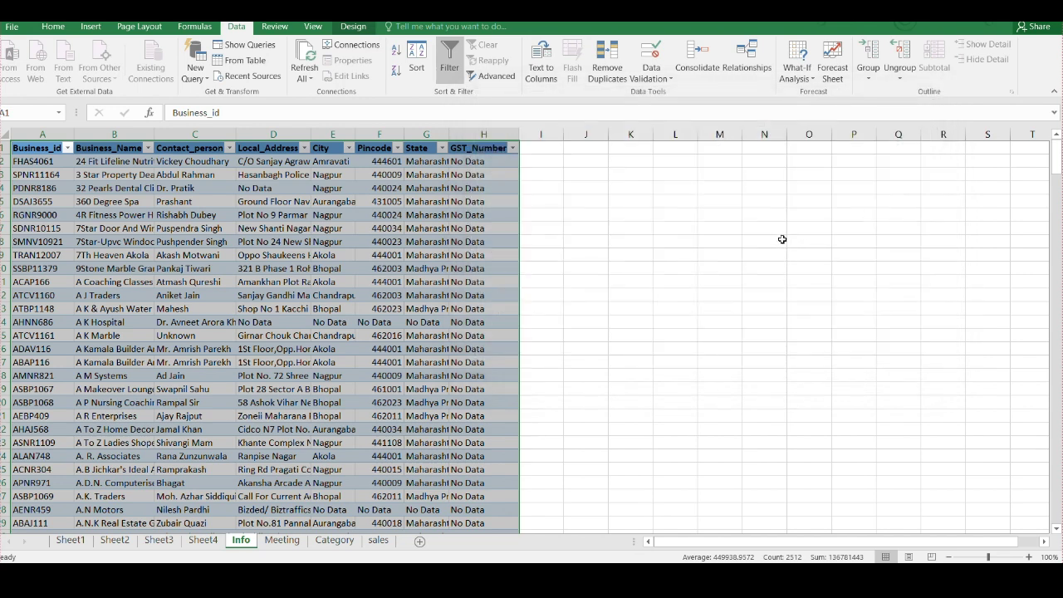
Step: Load the Info table into the query editor and display its list of queries
left_click(200, 298)
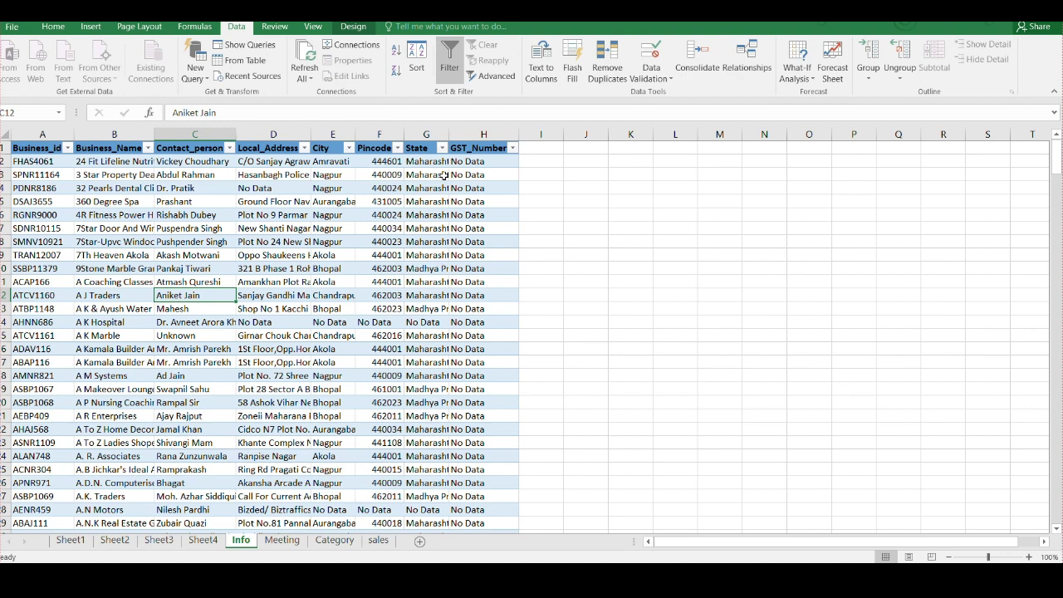
left_click(287, 247)
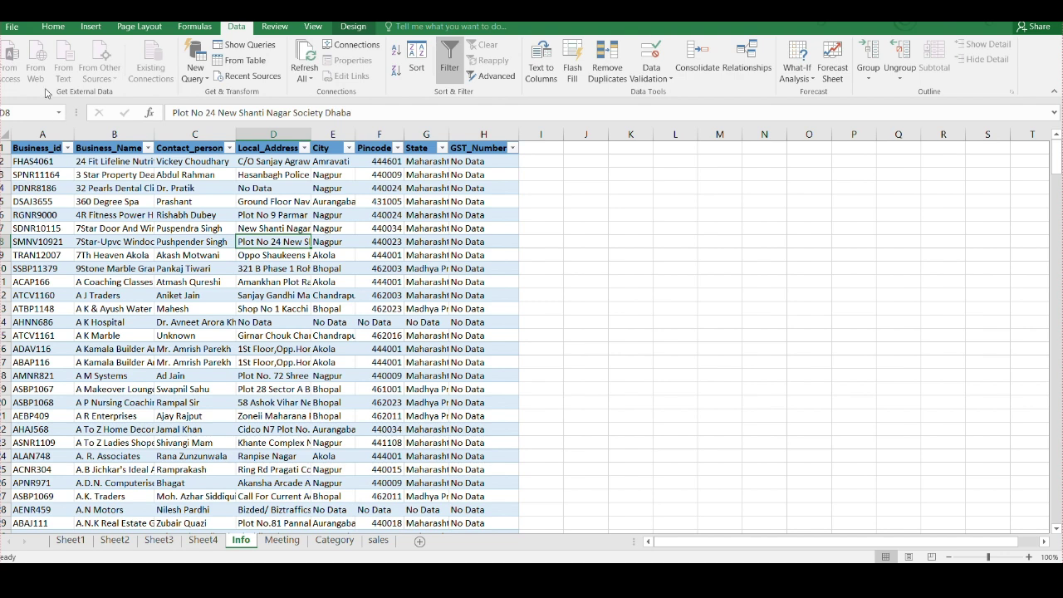
left_click(252, 61)
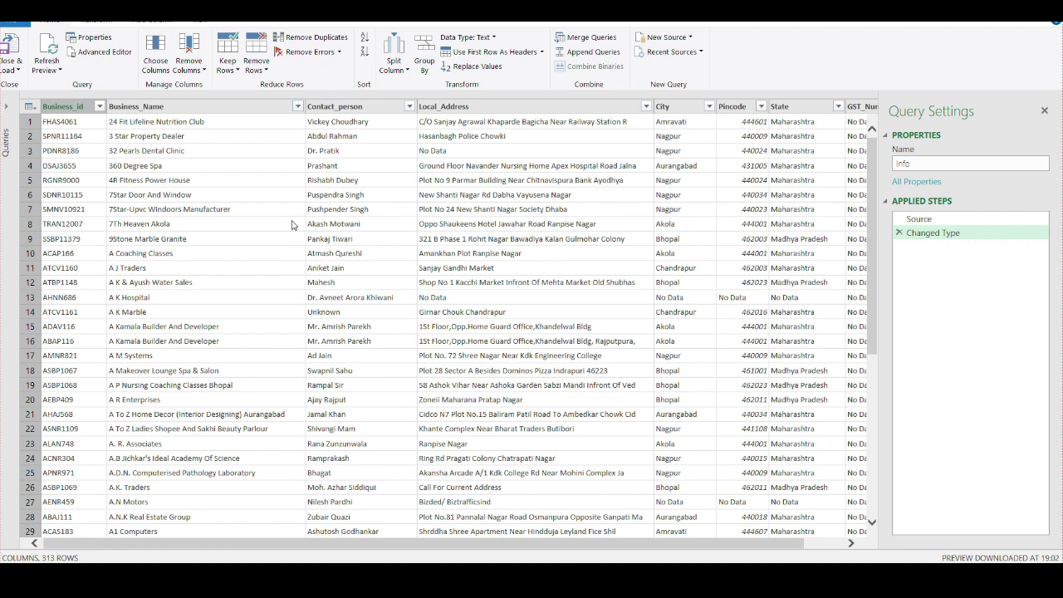
left_click(6, 106)
left_click(22, 139)
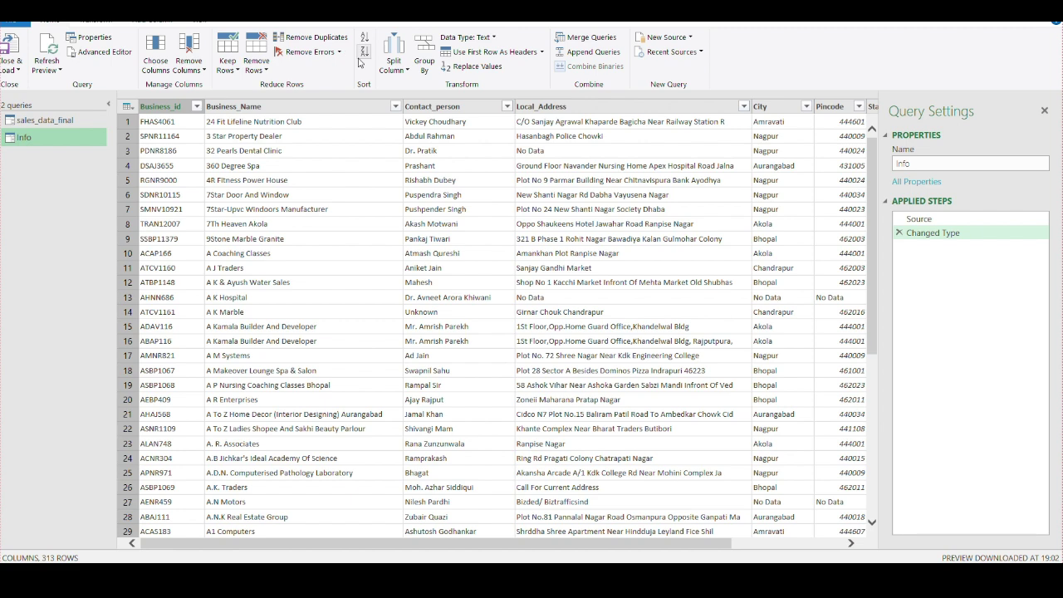
Step: Look over the Info query's properties and the available new data source types, and close the query editor without keeping the query
left_click(111, 41)
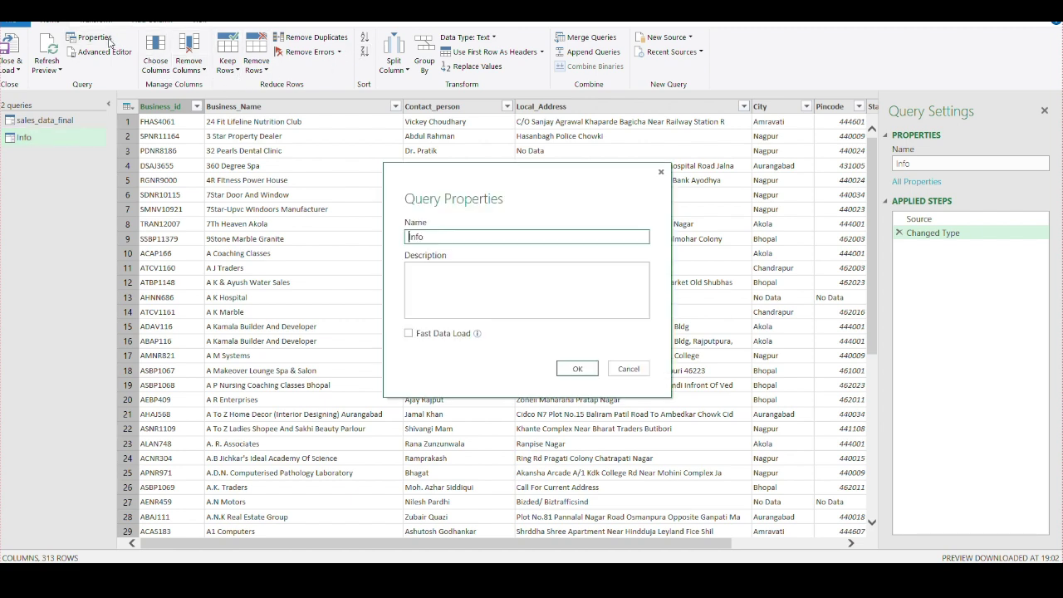
left_click(661, 173)
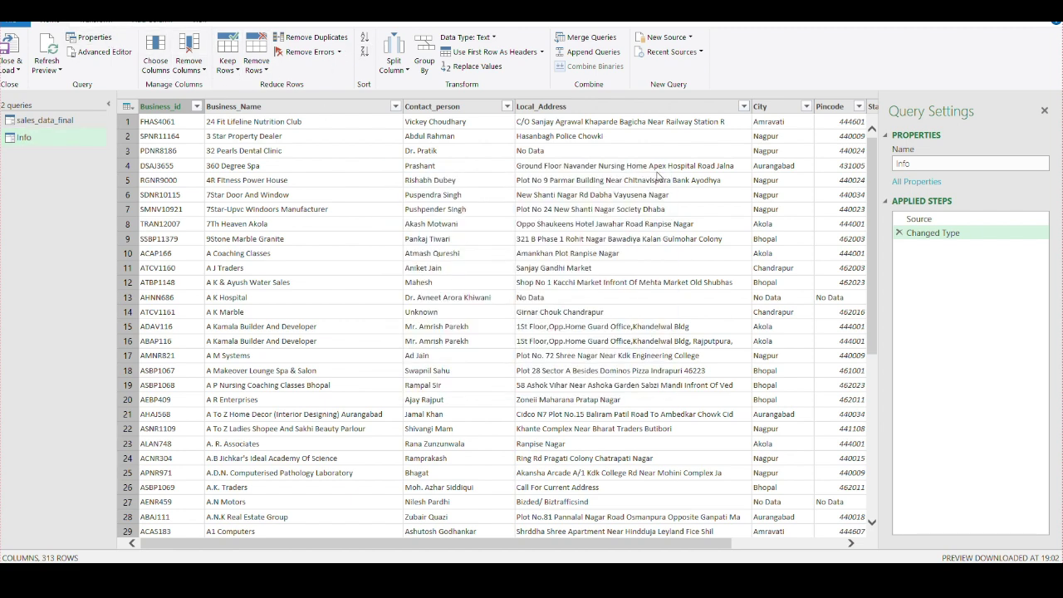
left_click(690, 37)
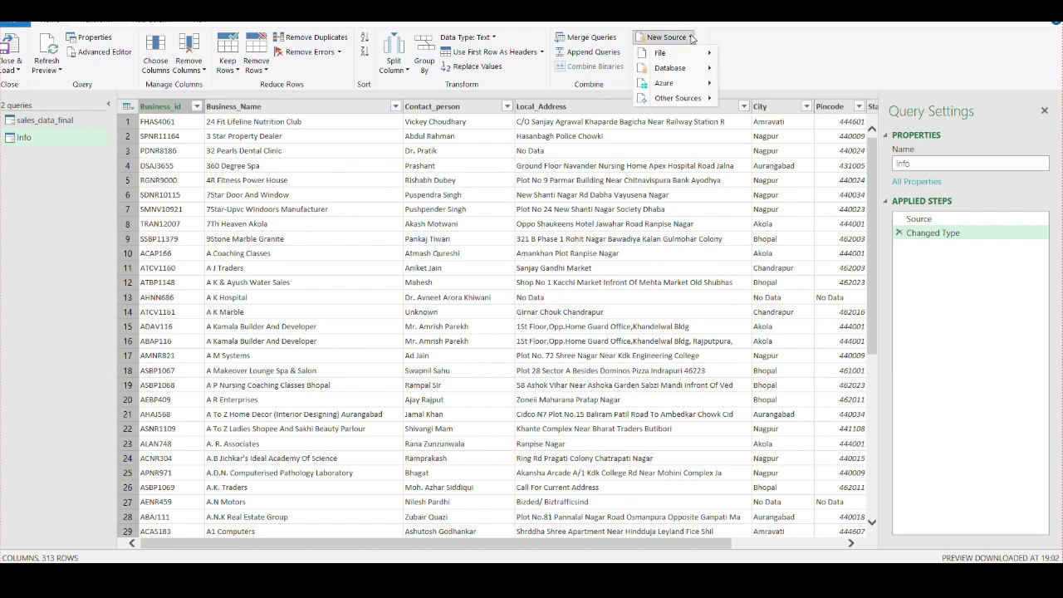
mouse_move(680, 56)
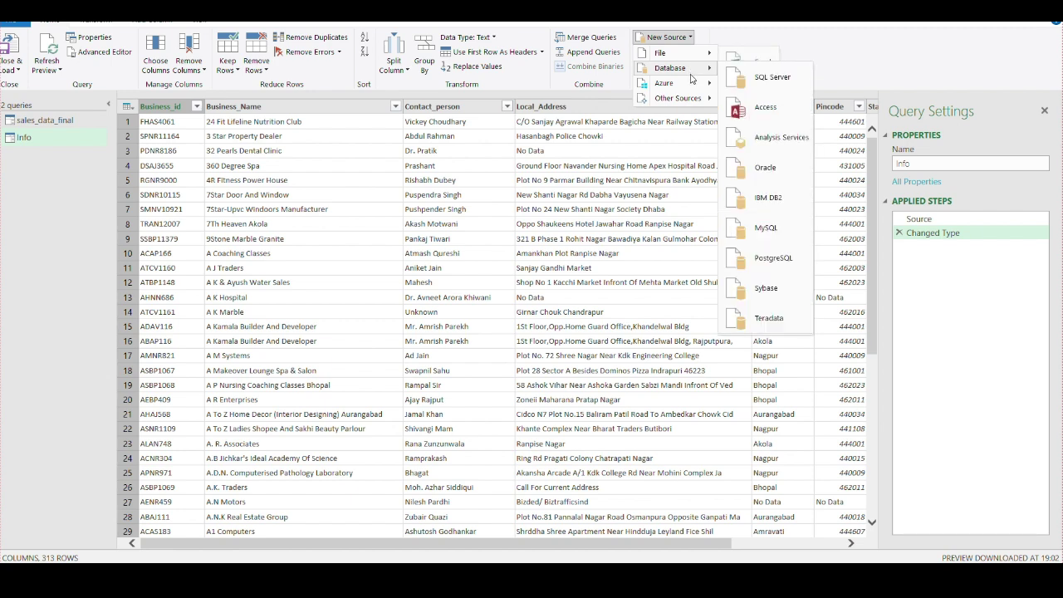
mouse_move(680, 99)
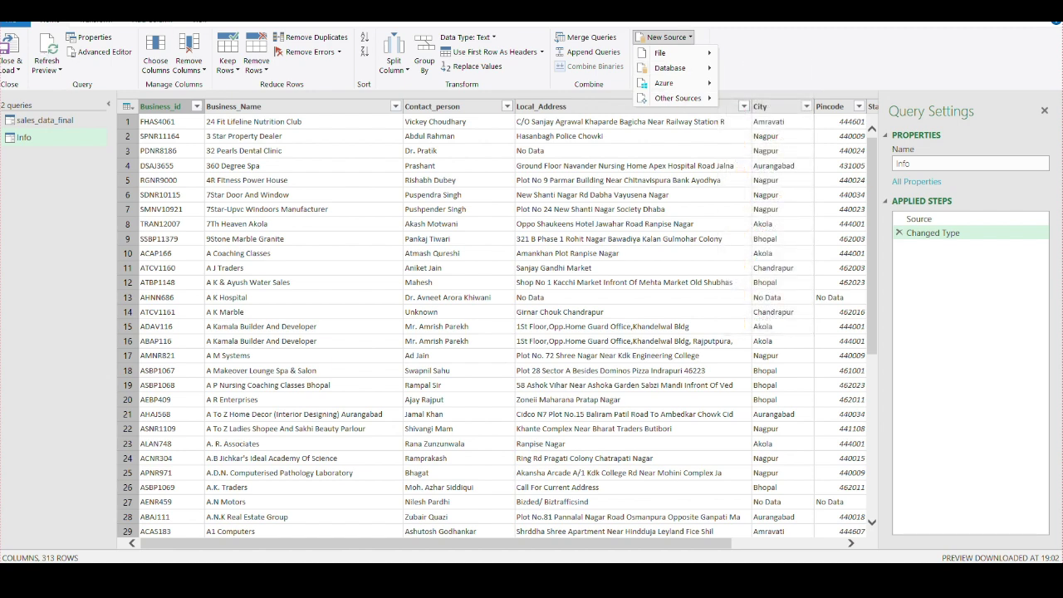
left_click(1052, 5)
left_click(601, 315)
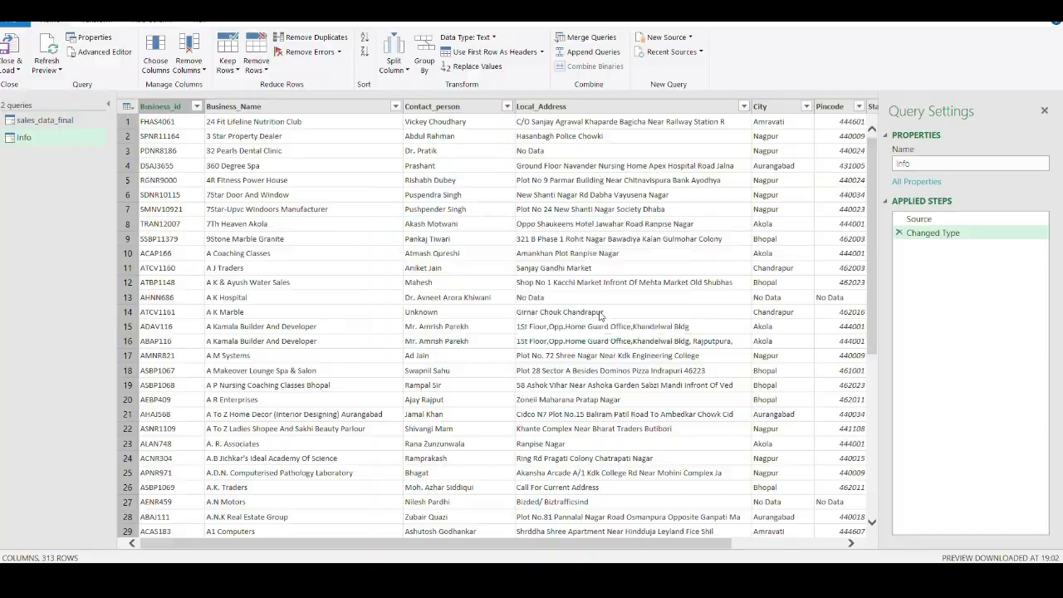
Step: Create a PivotTable from the Info table on a new worksheet, add it to the Data Model, and list all tables in its fields
left_click(675, 254)
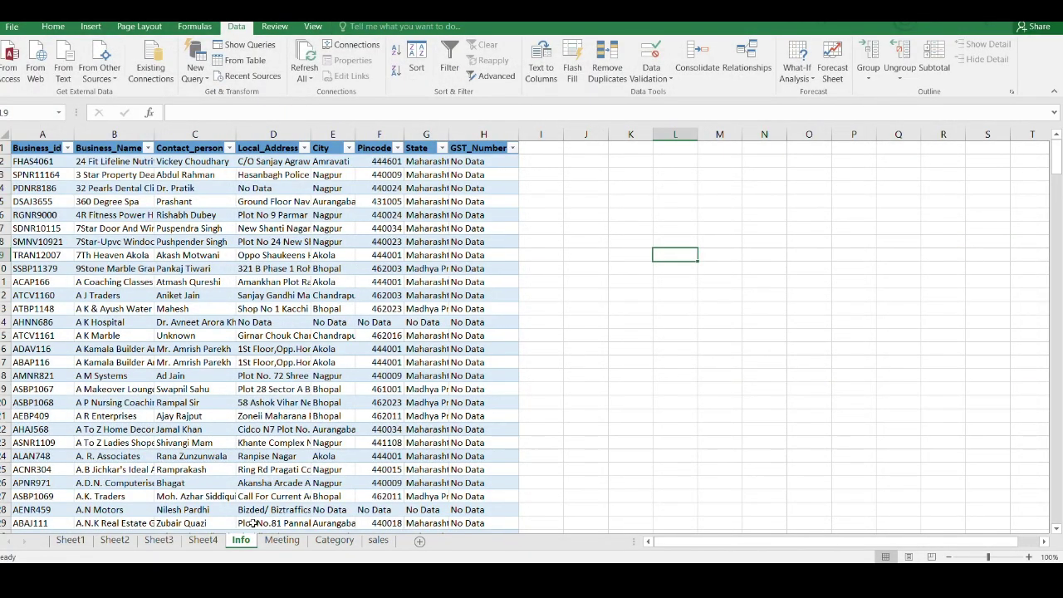
left_click(241, 350)
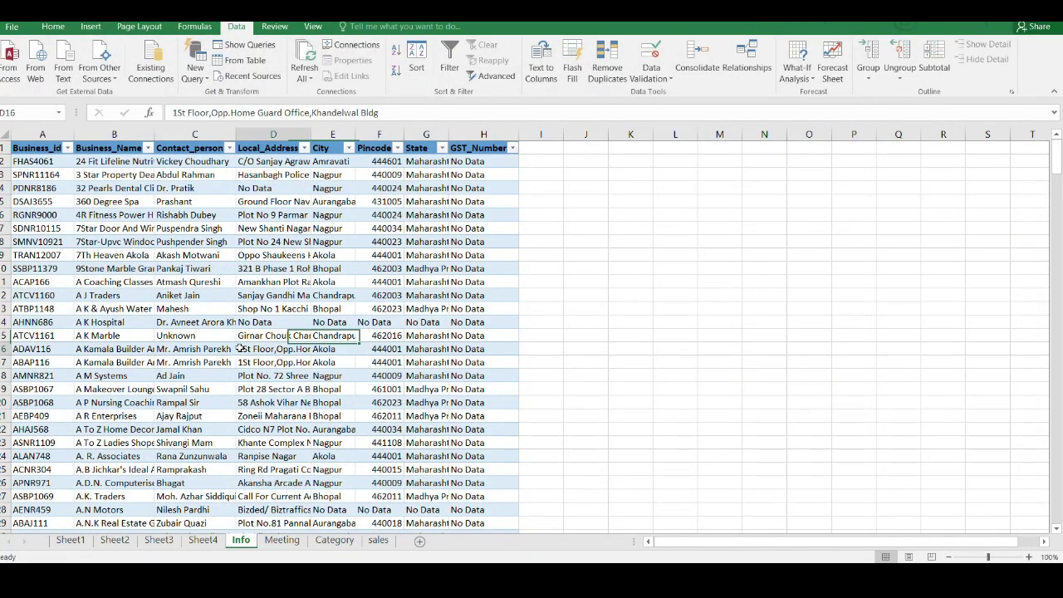
left_click(89, 26)
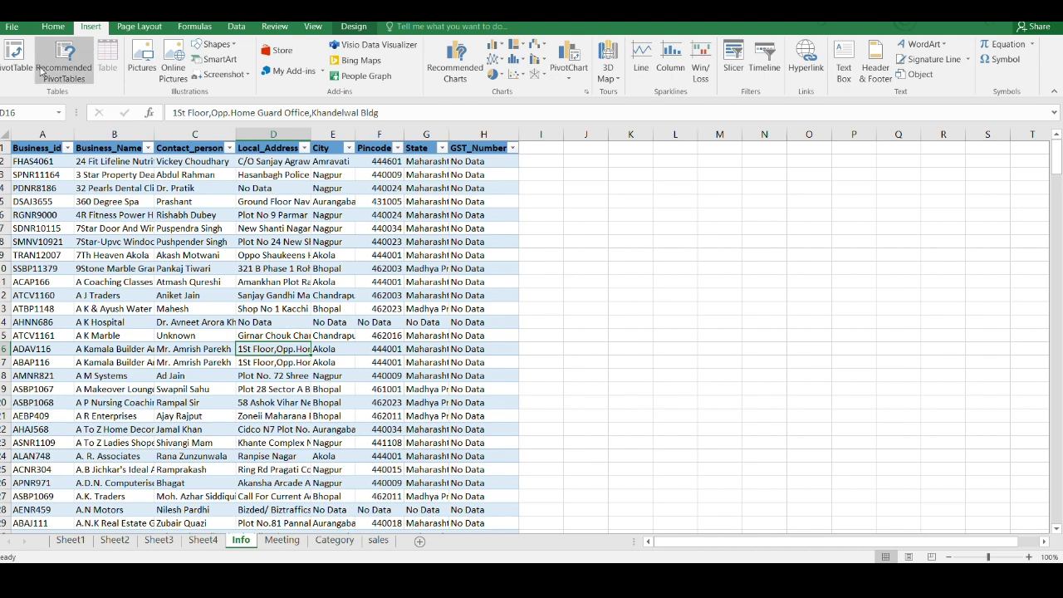
left_click(15, 56)
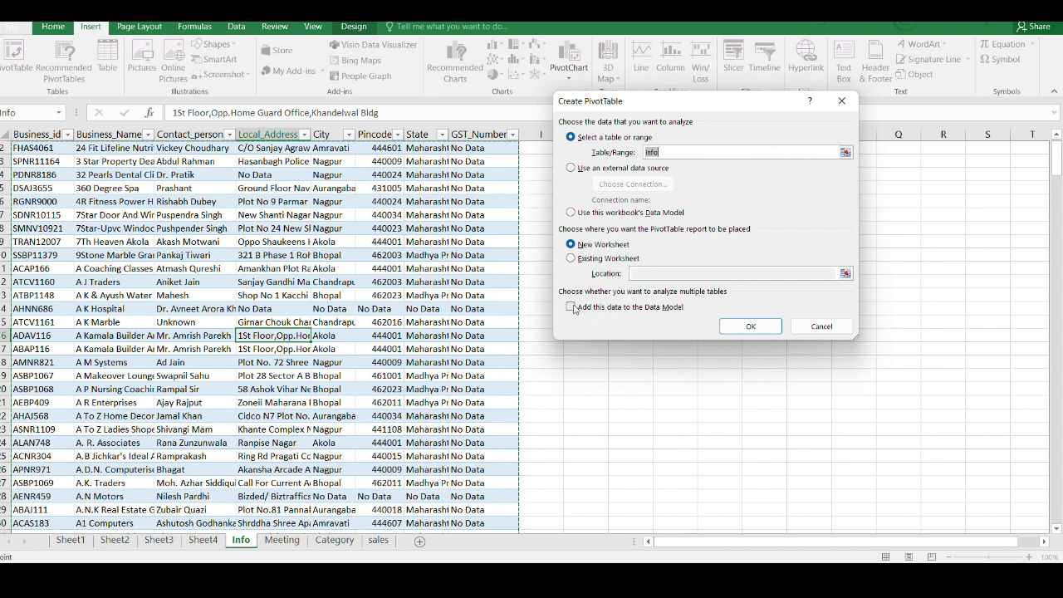
left_click(633, 308)
left_click(749, 328)
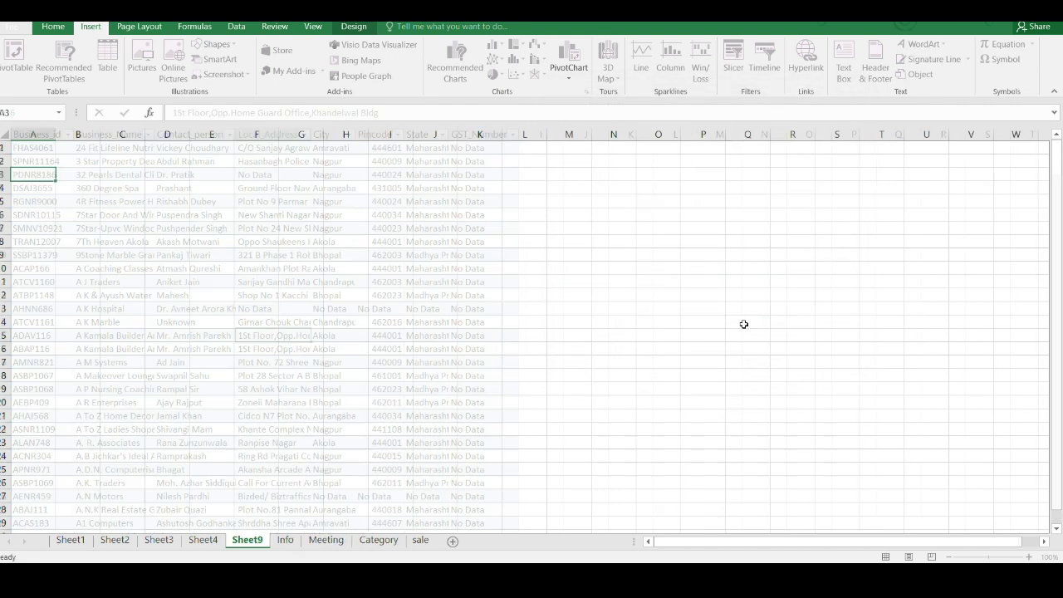
left_click(930, 234)
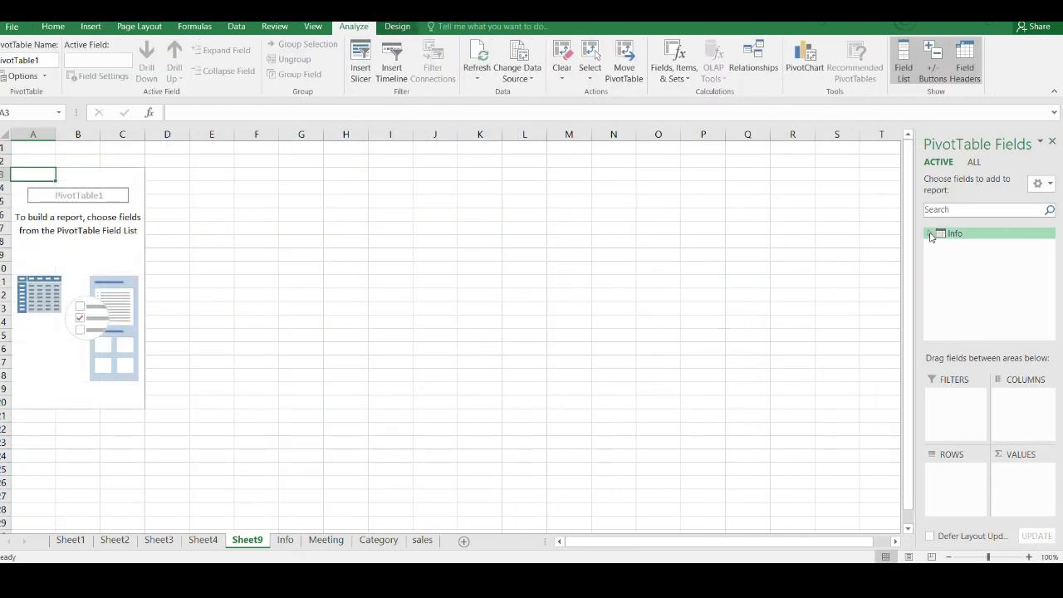
left_click(973, 162)
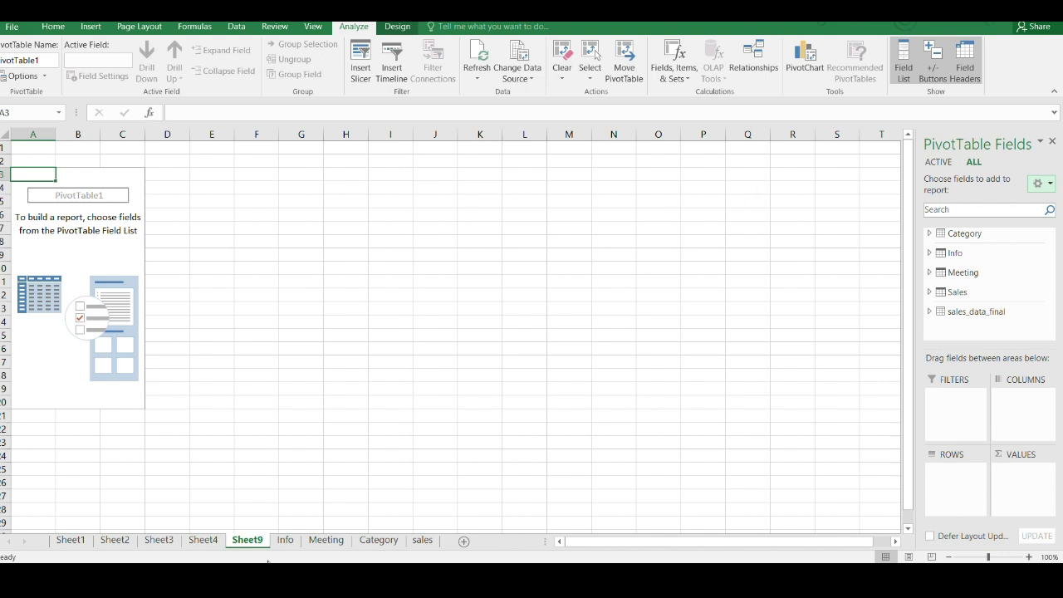
Step: Look over the order data table on Sheet4 and return to the empty PivotTable on Sheet9
left_click(203, 541)
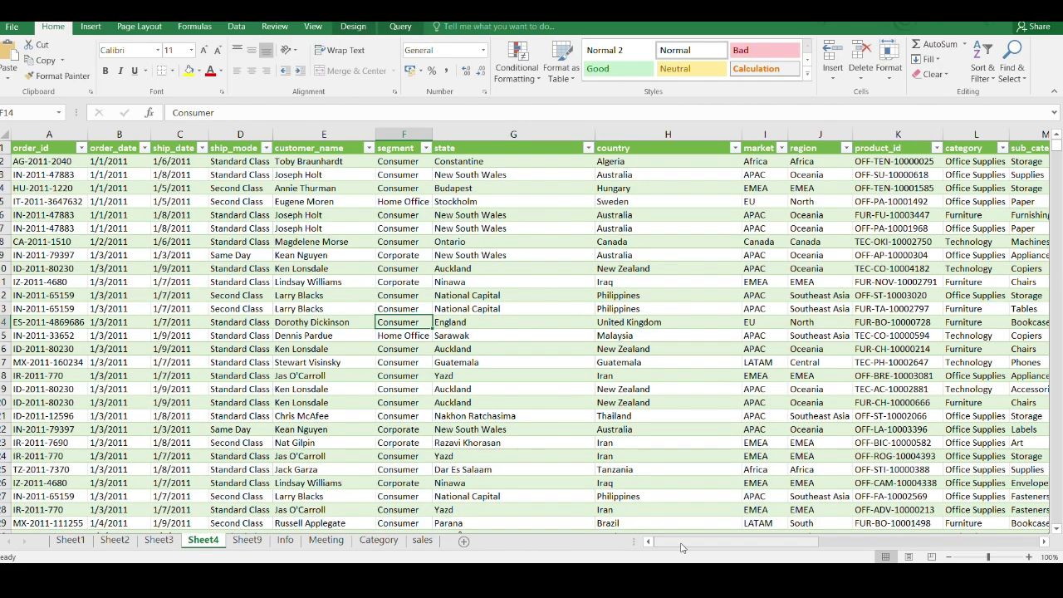
left_click_drag(681, 548, 628, 541)
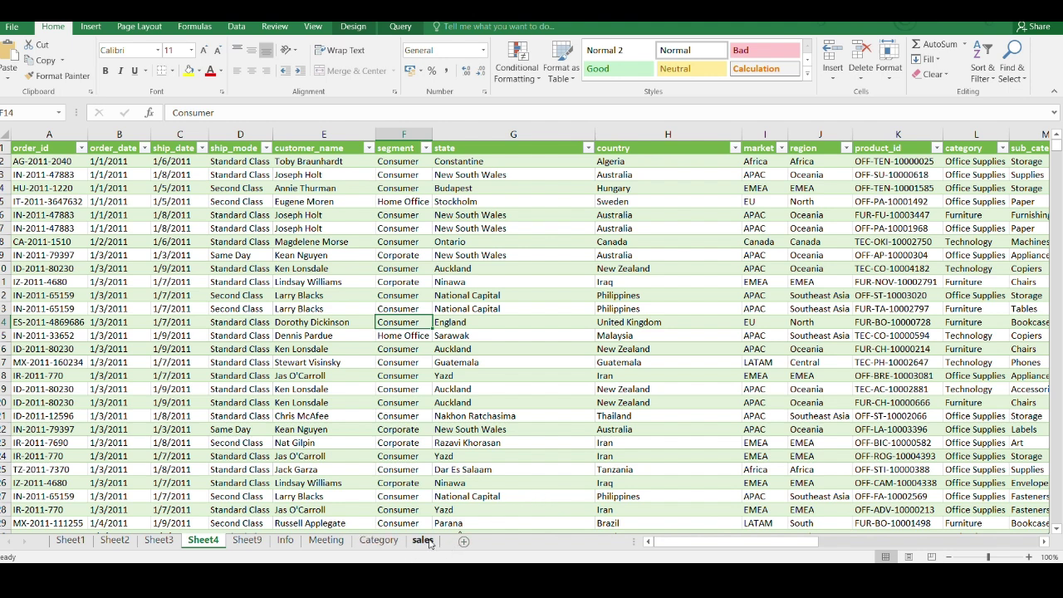
left_click(246, 541)
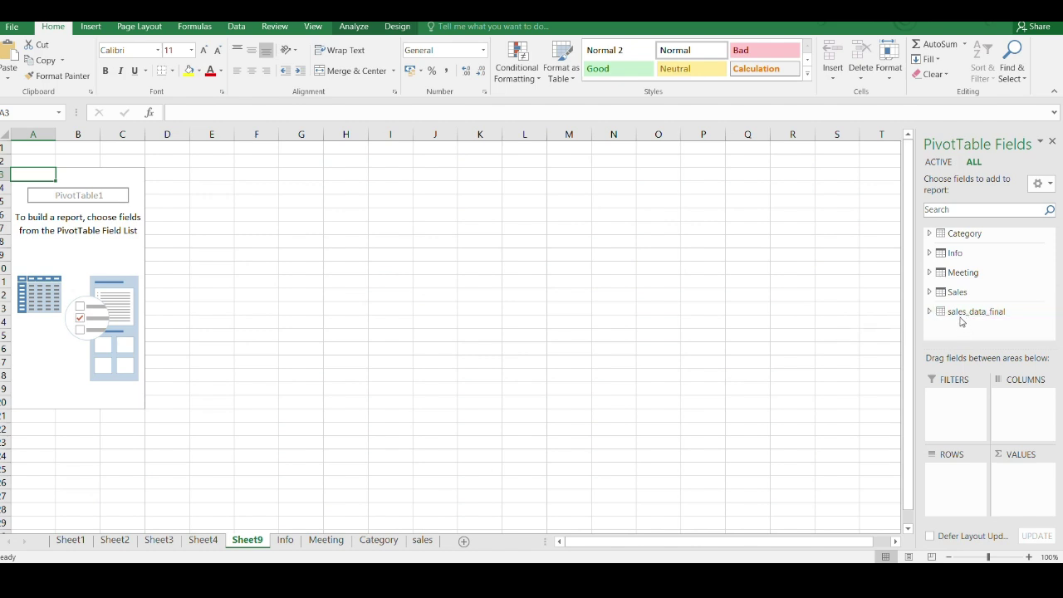
Step: Examine the fields of the Info and sales_data_final tables in the PivotTable field list, and collapse both tables again
left_click(929, 253)
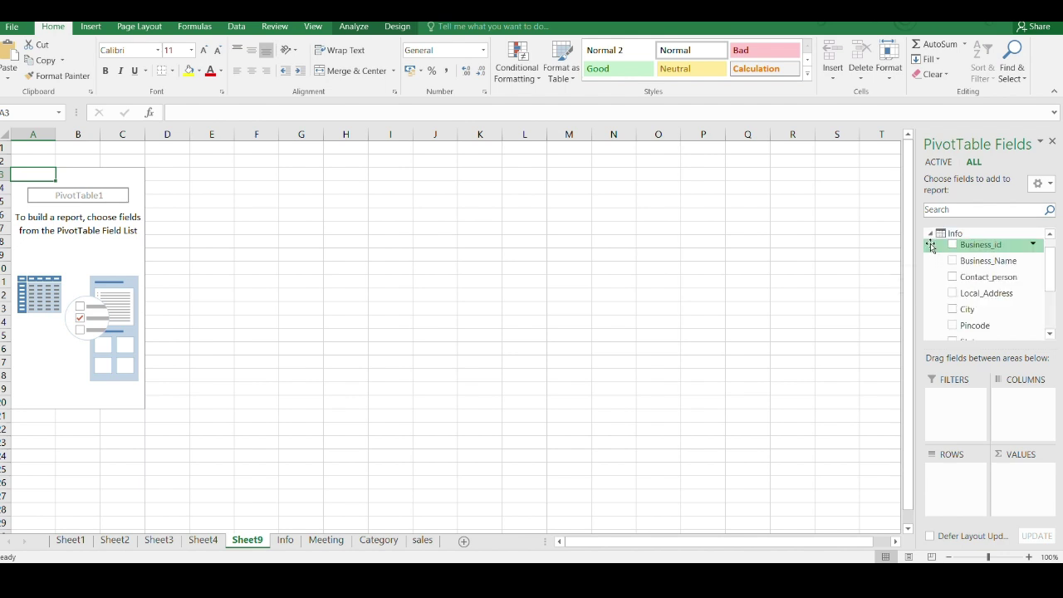
left_click(930, 236)
left_click(930, 312)
scroll(961, 302, "down", 2)
scroll(959, 304, "down", 1)
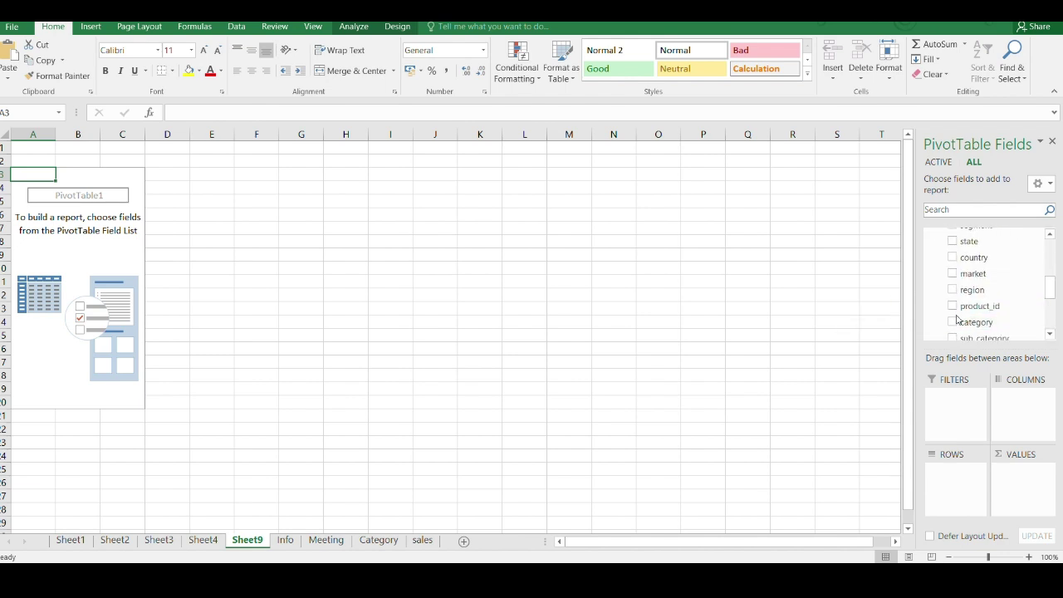
scroll(957, 315, "down", 3)
scroll(955, 319, "up", 5)
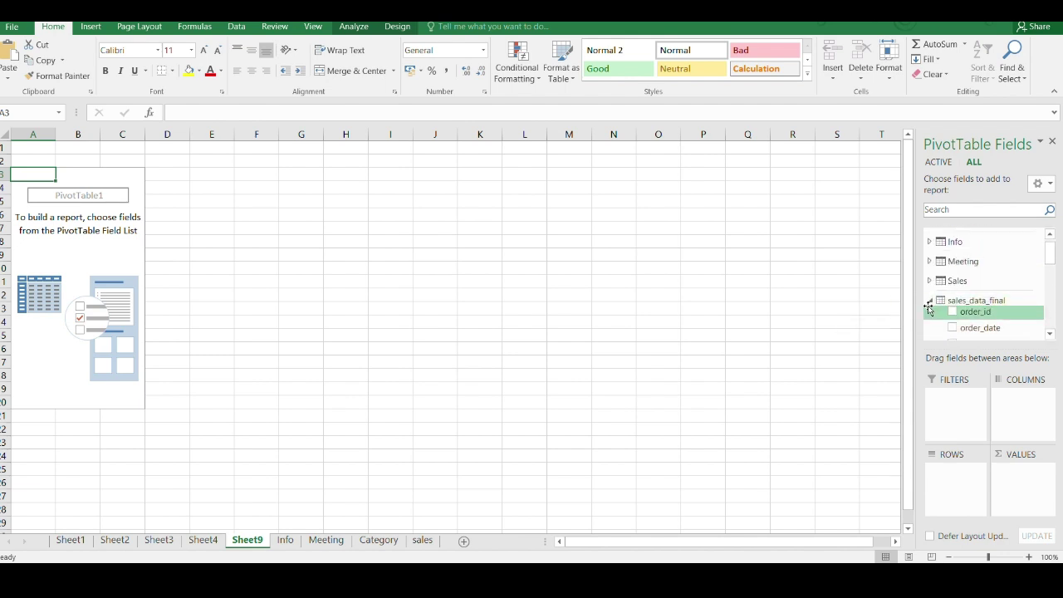
left_click(929, 309)
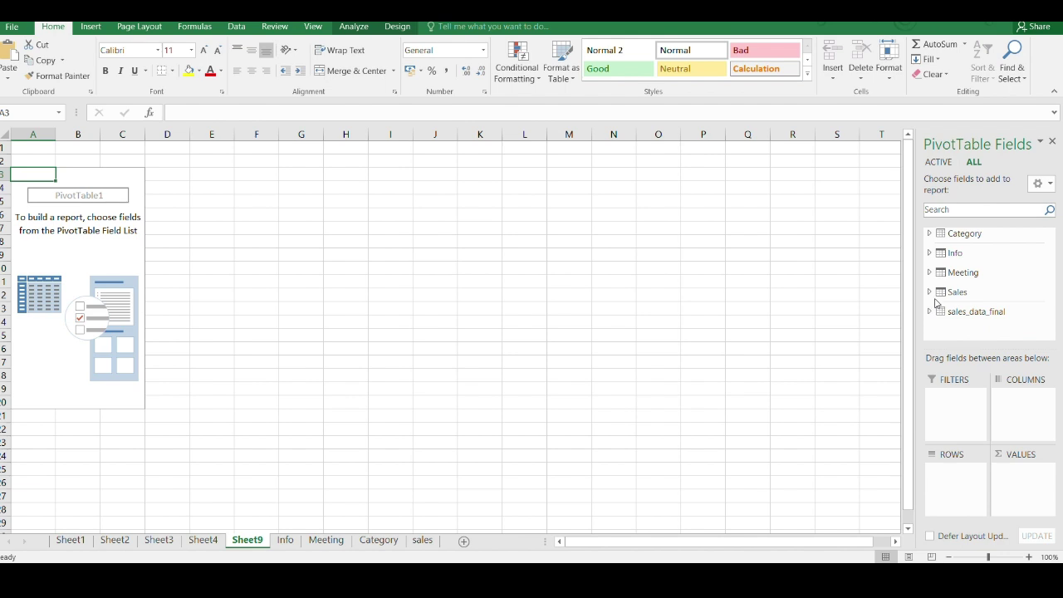
Step: Limit the field list to active tables, review the relationships between the Data Model tables, and close the relationship manager
left_click(947, 163)
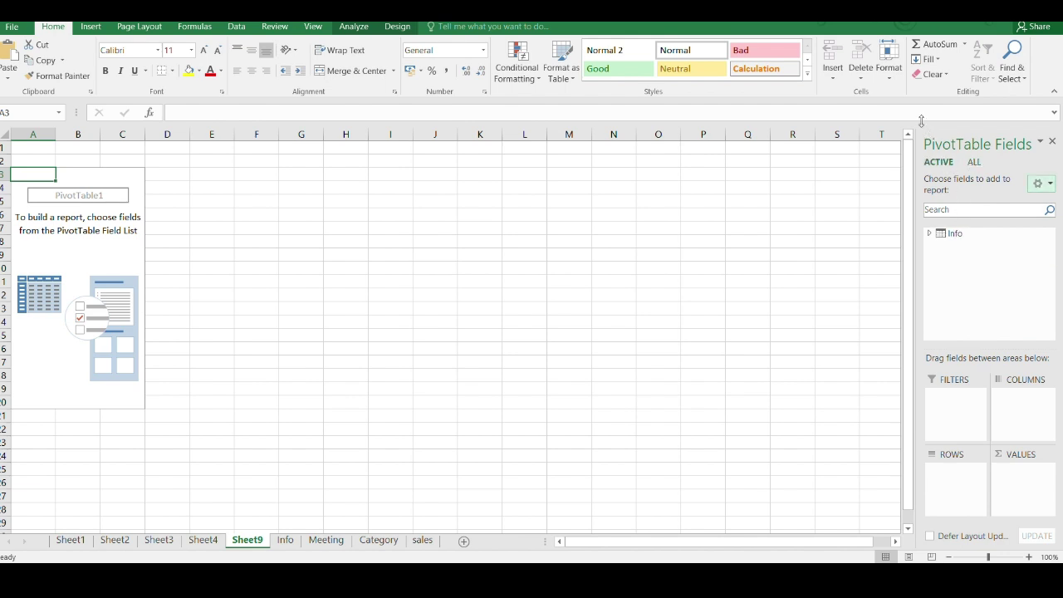
left_click(652, 294)
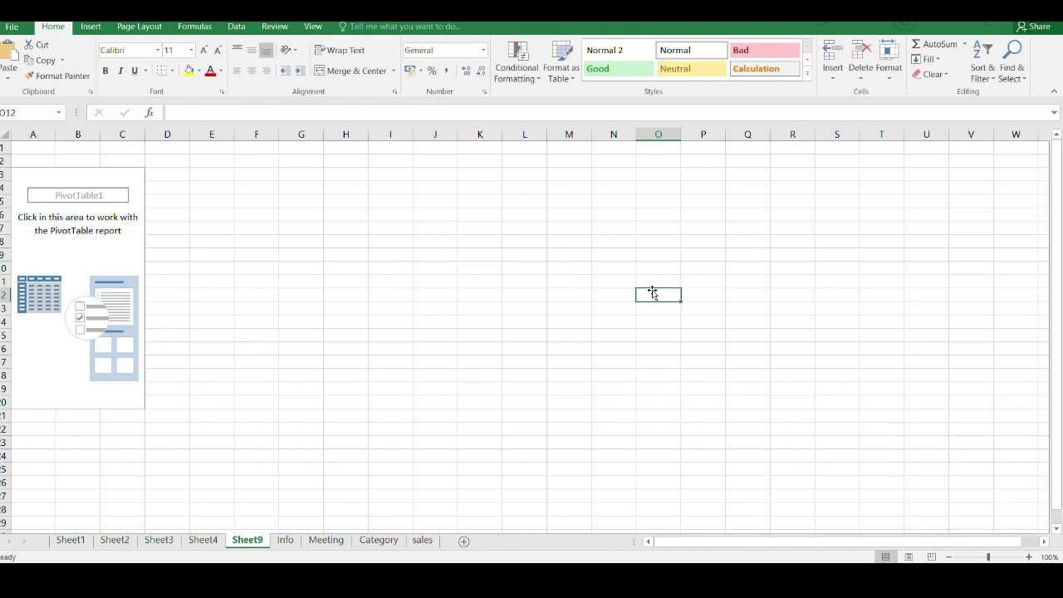
left_click(133, 253)
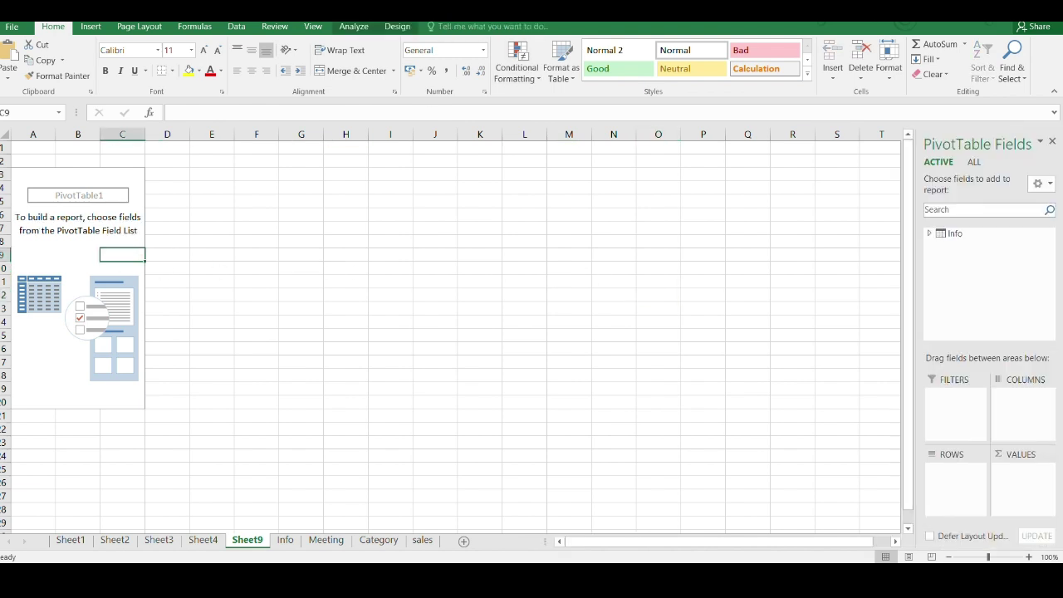
left_click(354, 26)
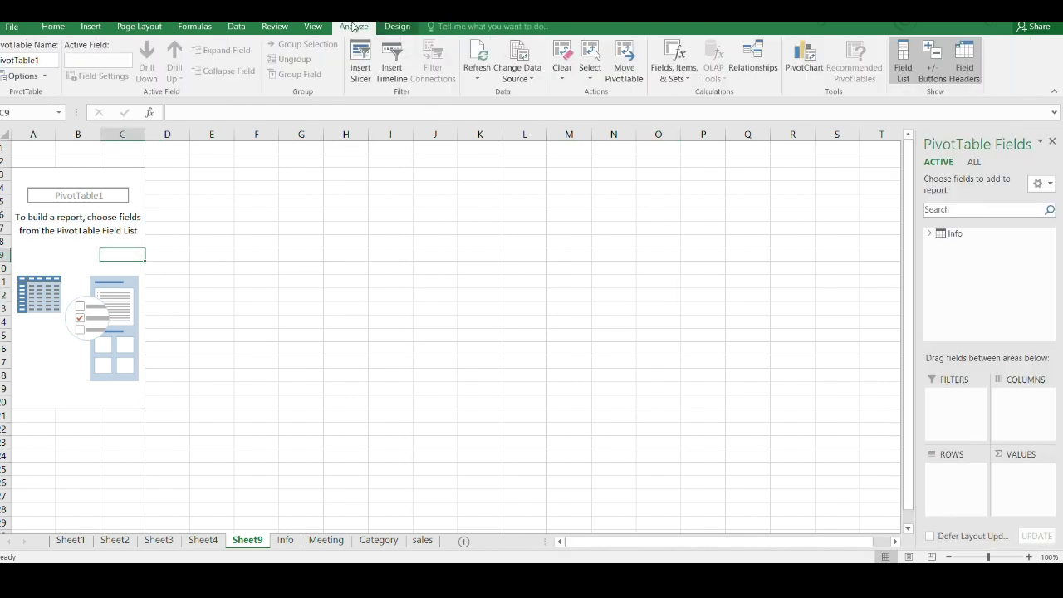
left_click(758, 74)
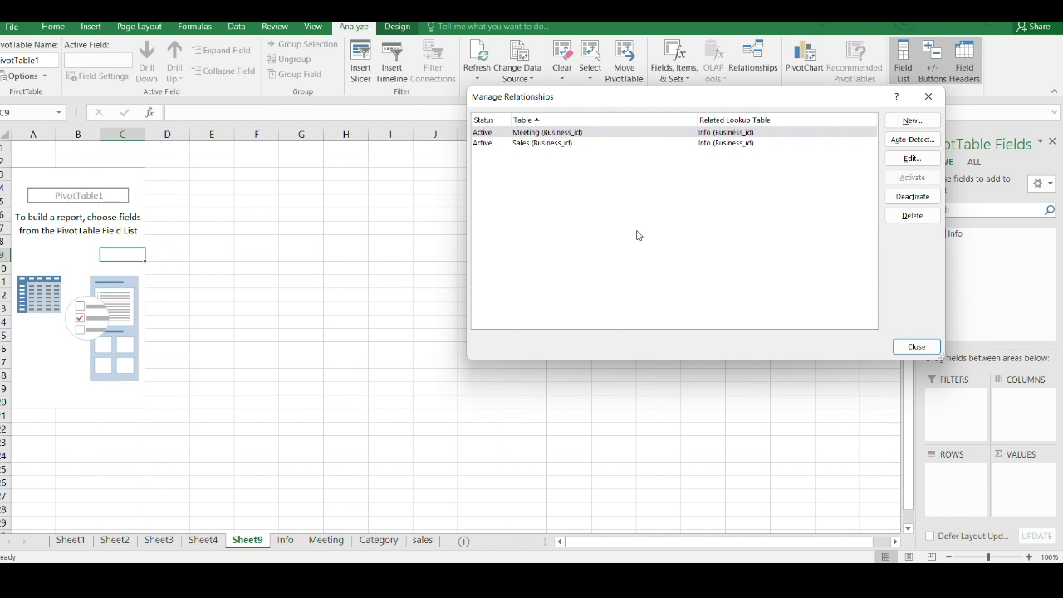
left_click(930, 97)
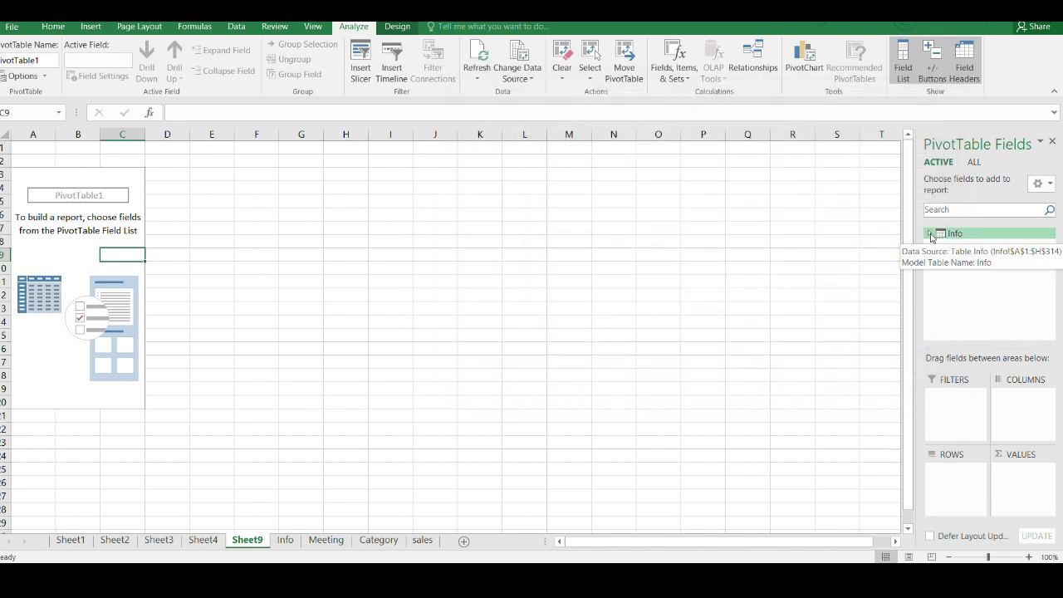
Step: List all tables in the field list again and add Business_Name from the Info table to the PivotTable's rows
left_click(975, 162)
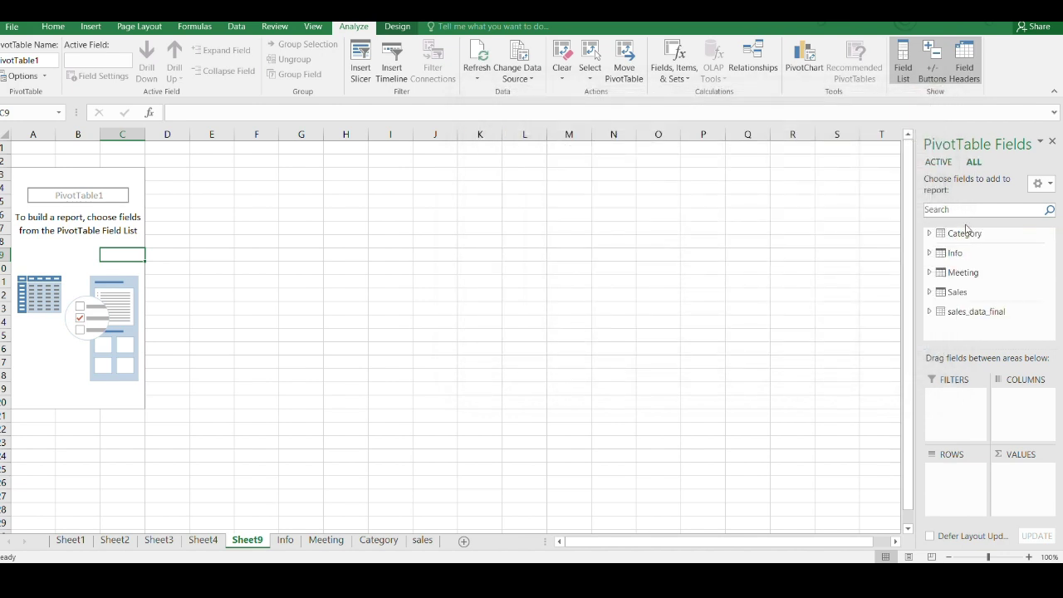
left_click(930, 253)
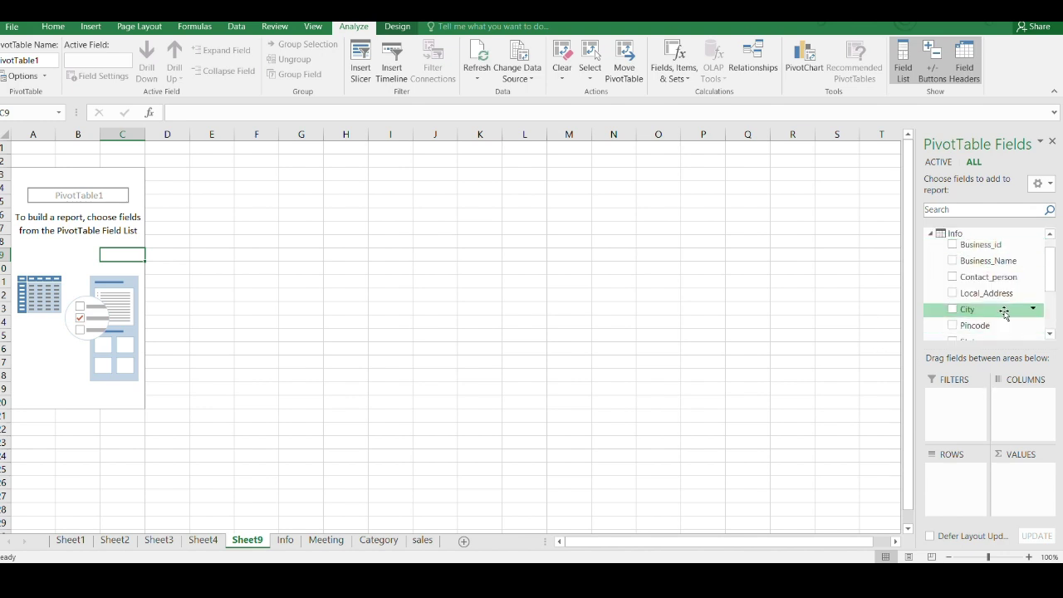
left_click_drag(983, 264, 968, 490)
scroll(988, 257, "up", 3)
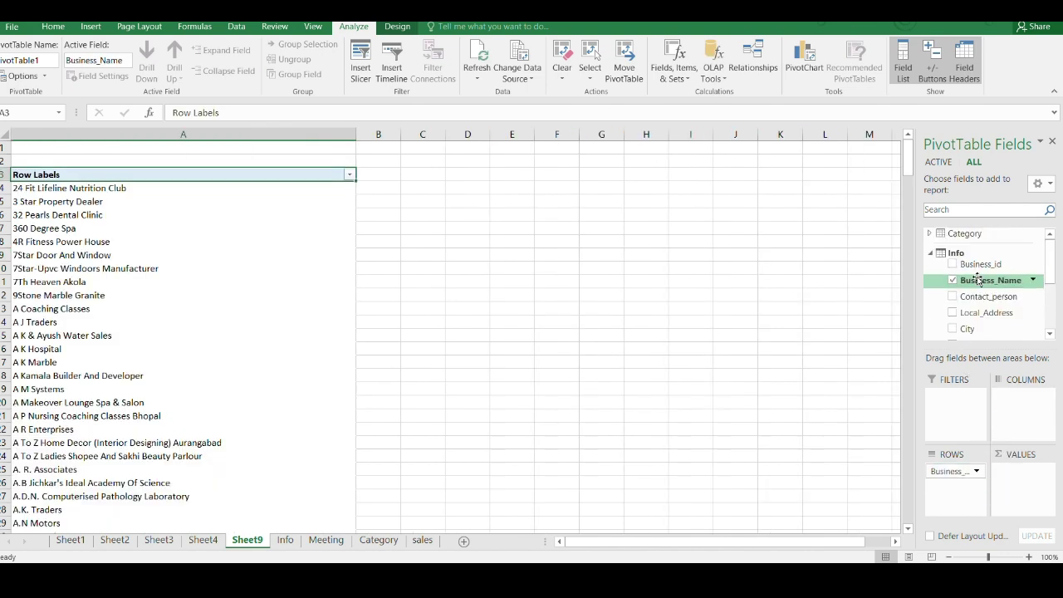
Step: Add Sales_Amount from the Sales table to the PivotTable's values as a sum
left_click(930, 253)
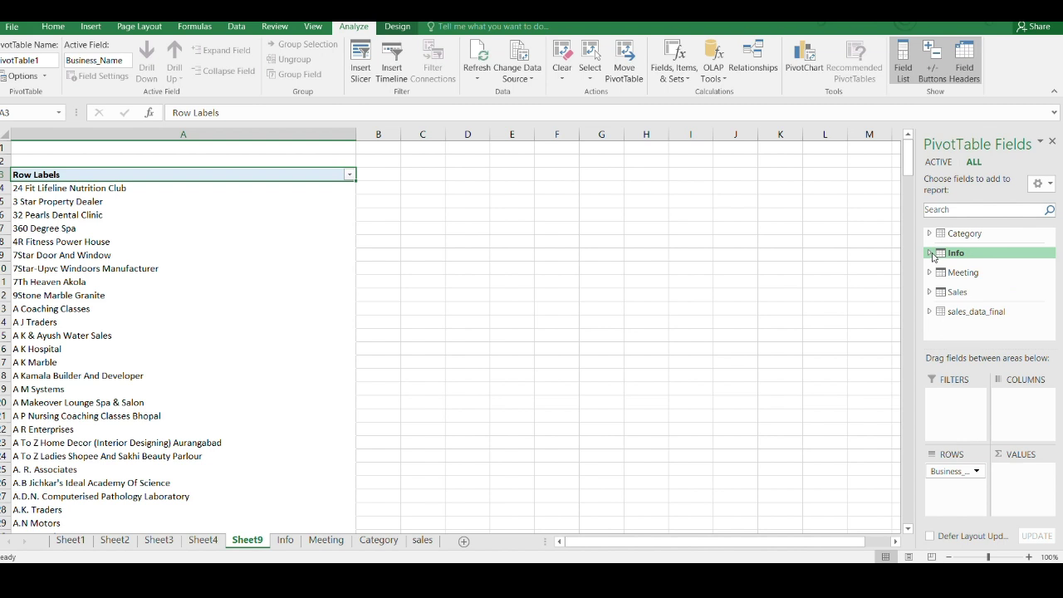
left_click(929, 292)
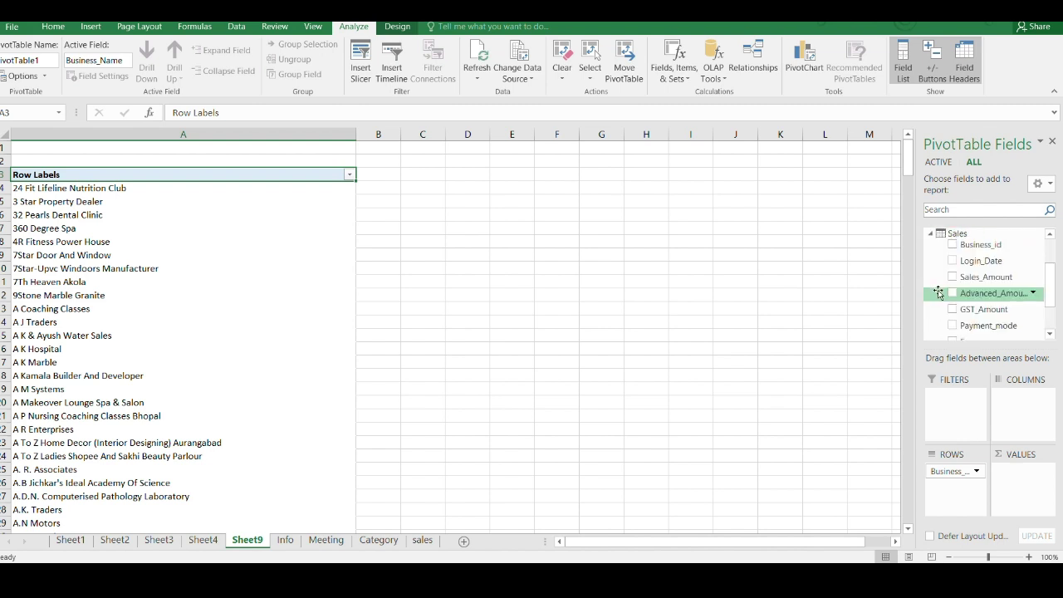
scroll(998, 283, "down", 2)
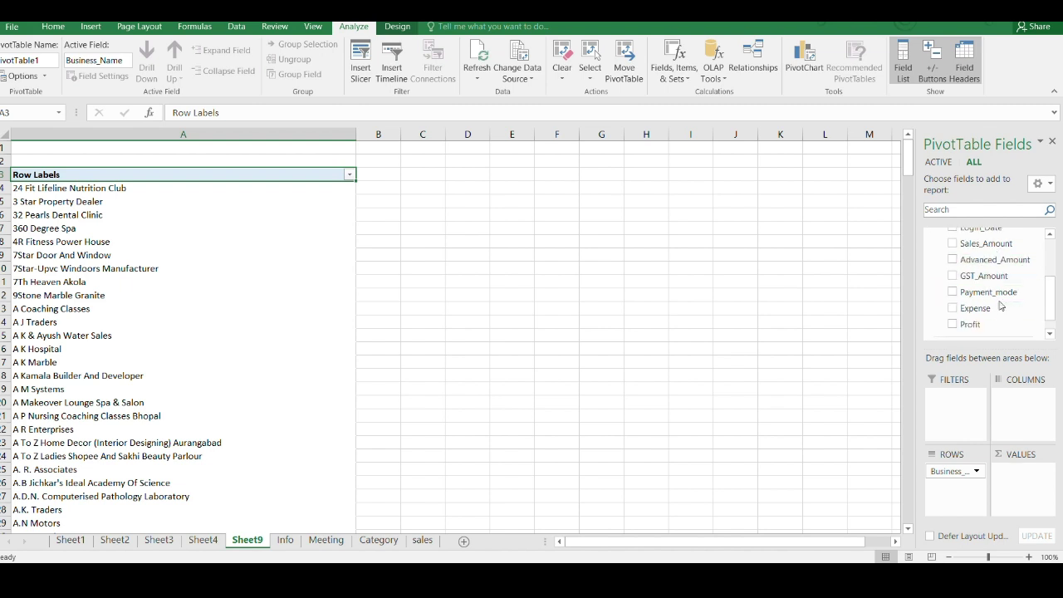
scroll(997, 292, "up", 2)
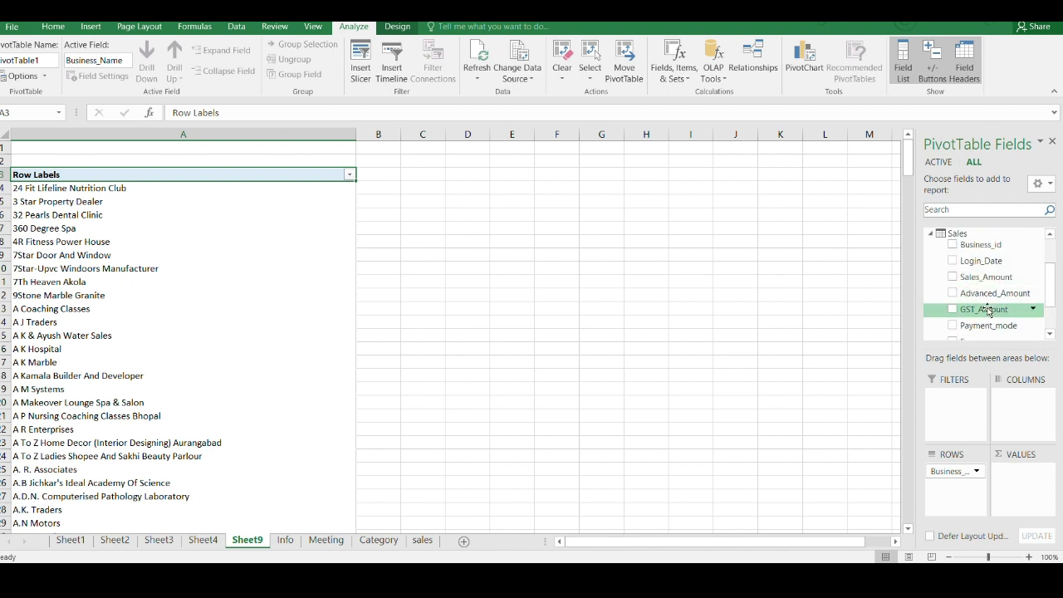
scroll(982, 286, "down", 2)
left_click_drag(979, 249, 1030, 489)
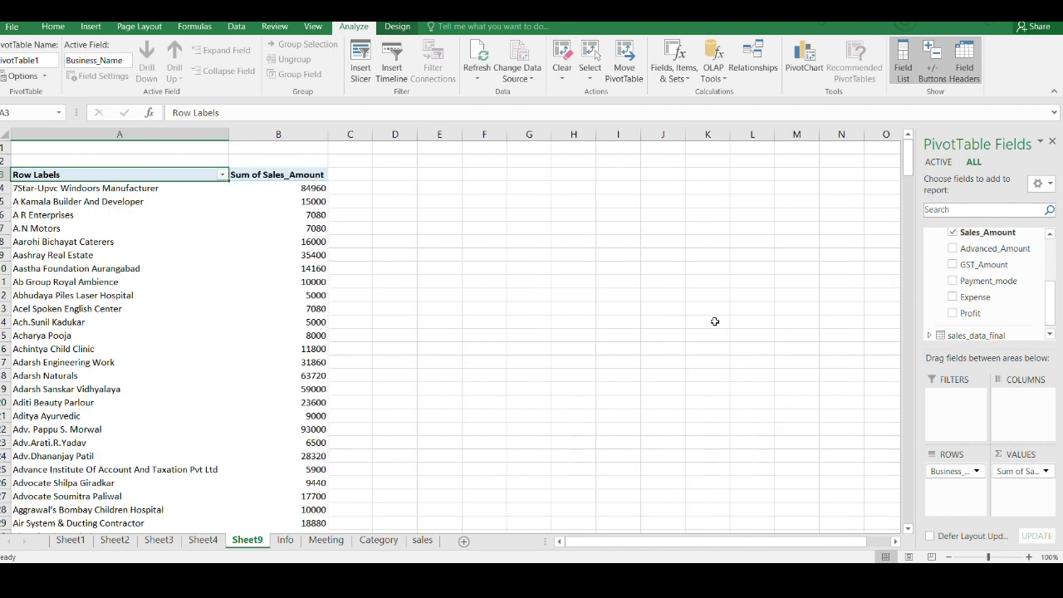
Step: Expand the Info table in the field list and look through its remaining fields, such as City and State
scroll(947, 278, "up", 3)
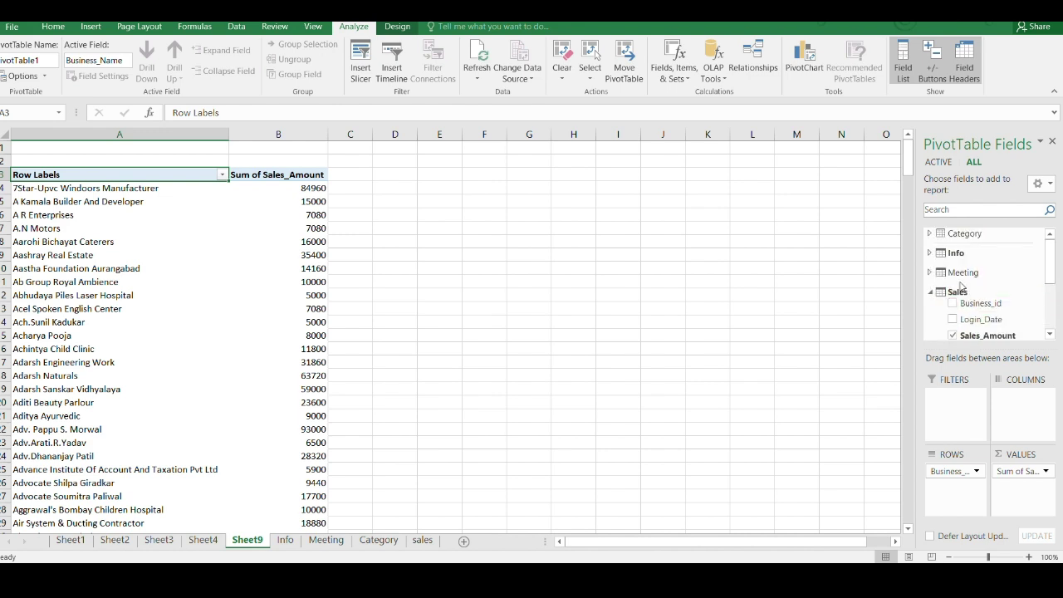
left_click(930, 253)
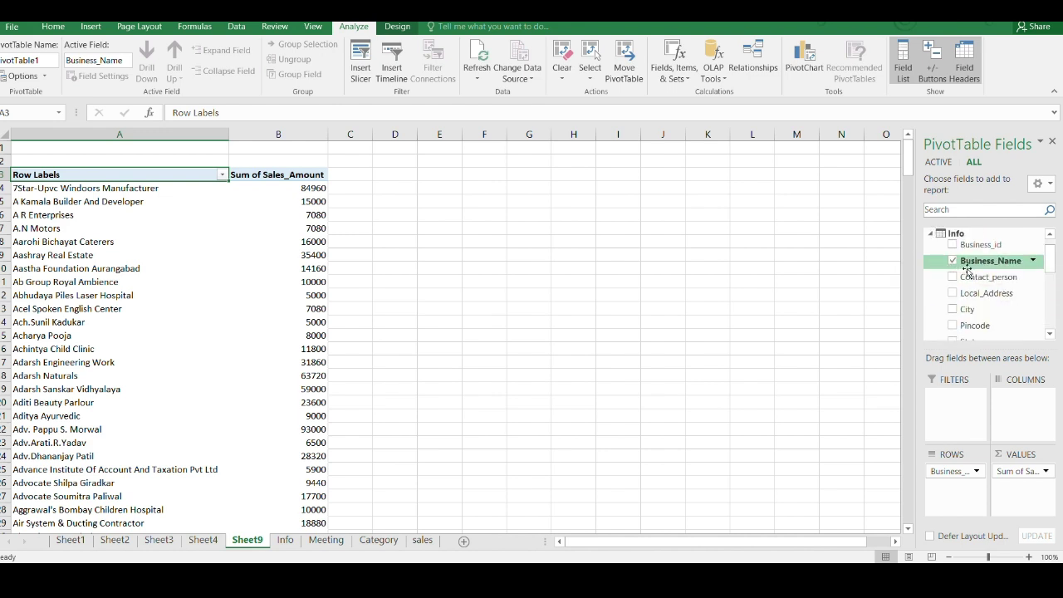
scroll(970, 274, "down", 2)
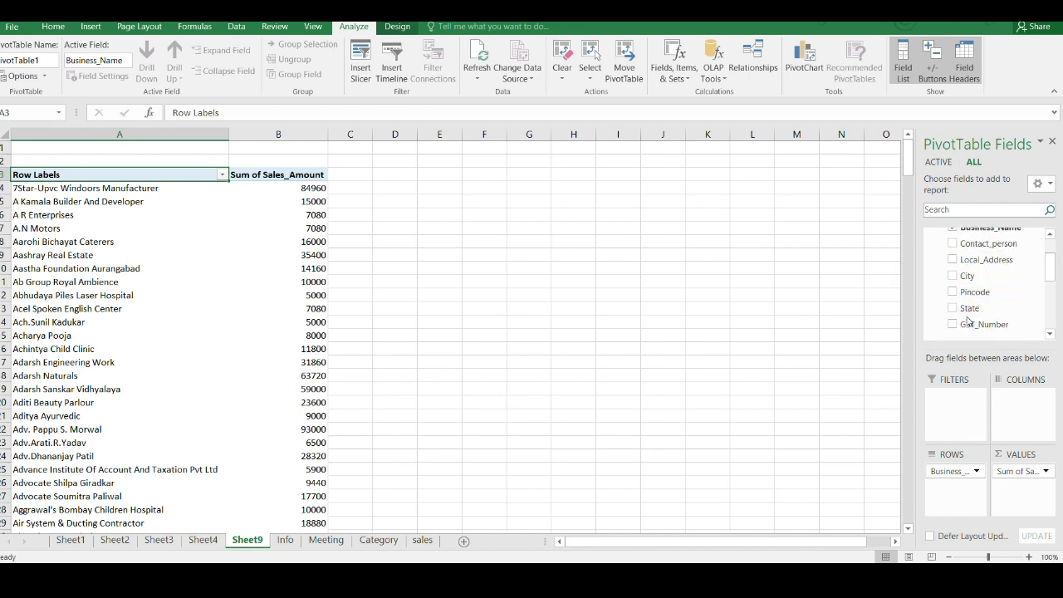
Step: Examine the Info and Sales fields in the PivotTable field list, both for all tables and for active tables only
scroll(968, 316, "up", 2)
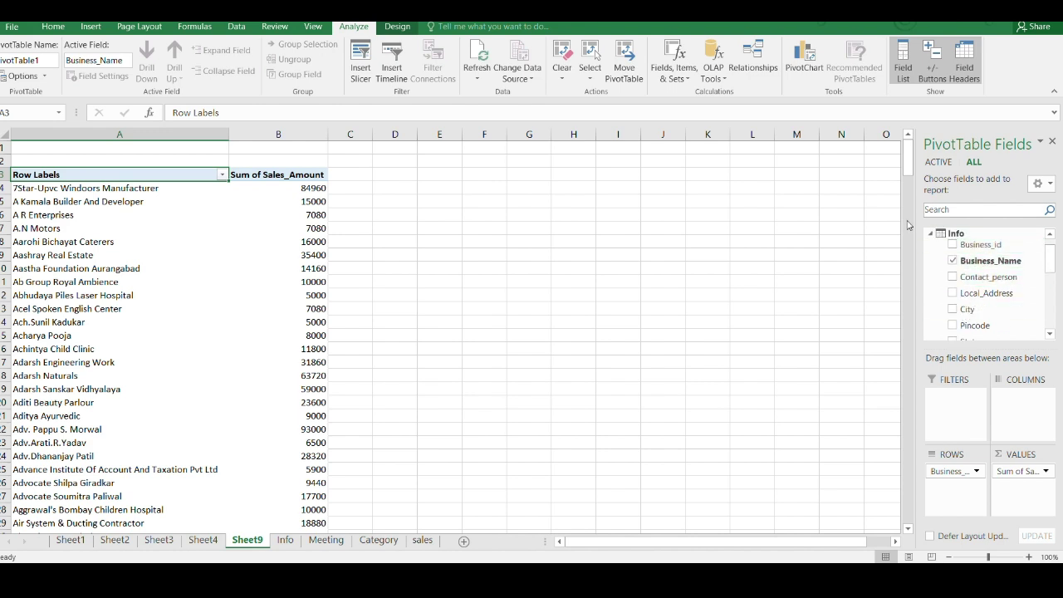
left_click(931, 234)
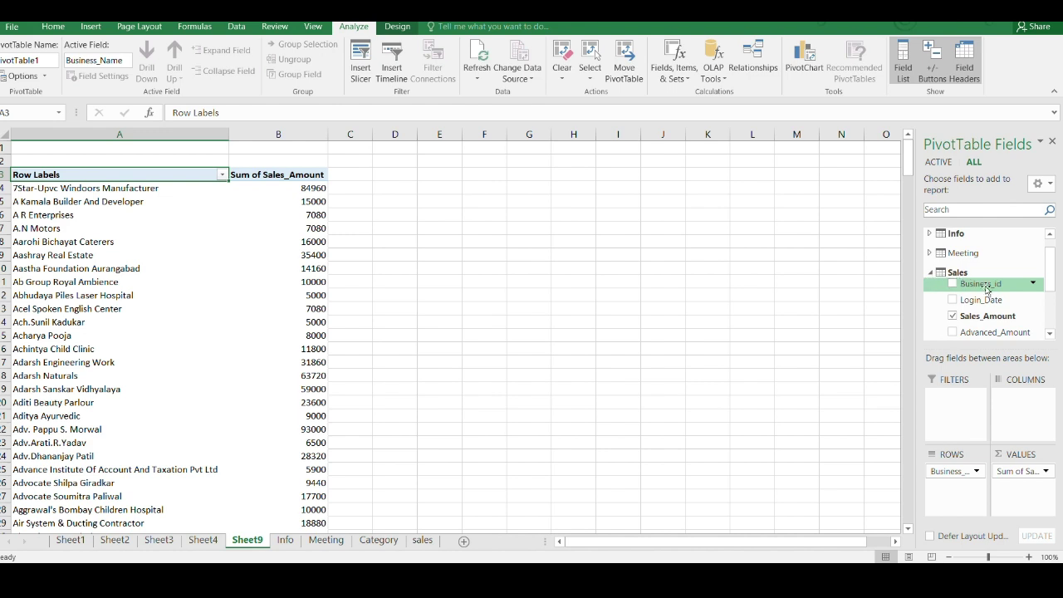
scroll(967, 291, "down", 2)
scroll(988, 312, "down", 1)
scroll(988, 316, "up", 3)
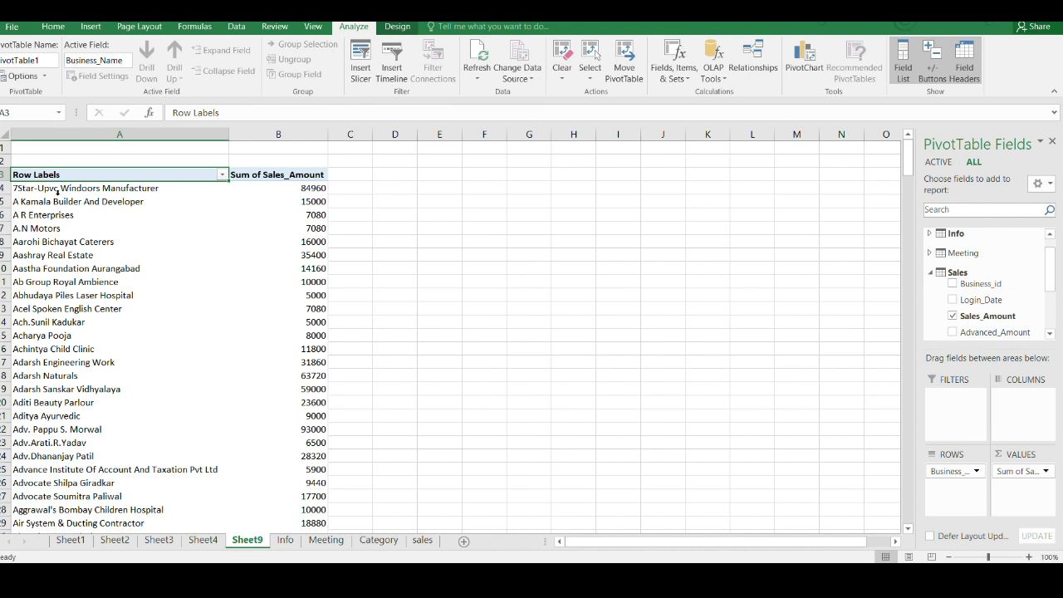
left_click(931, 272)
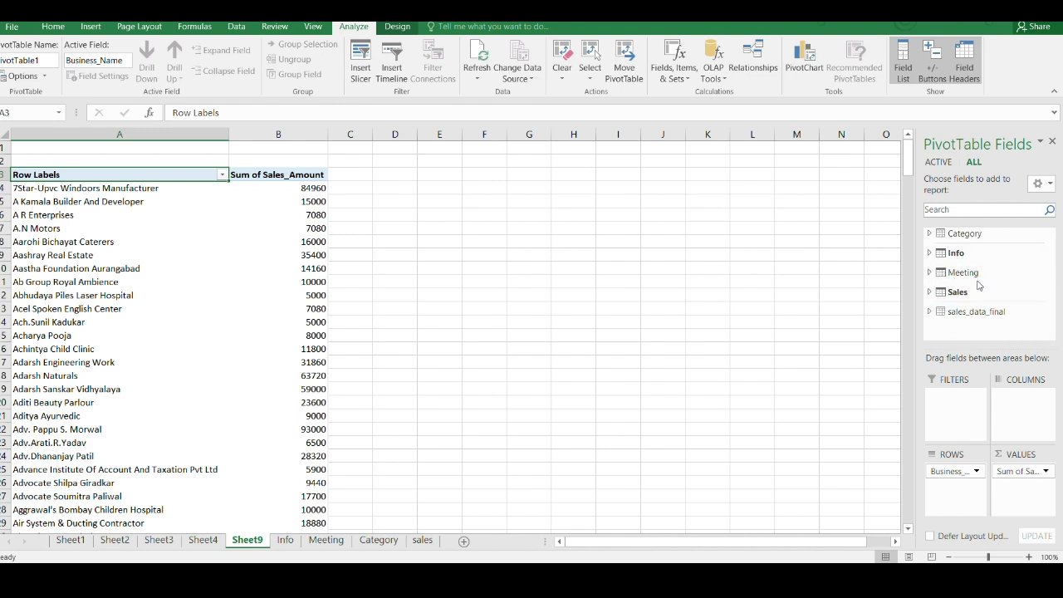
left_click(936, 163)
left_click(931, 234)
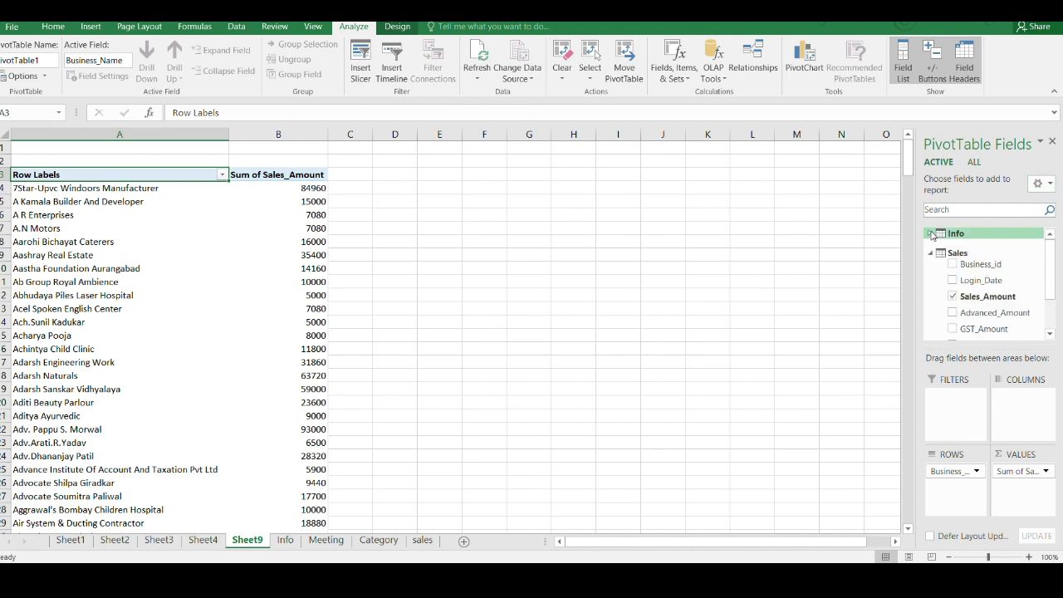
left_click(930, 252)
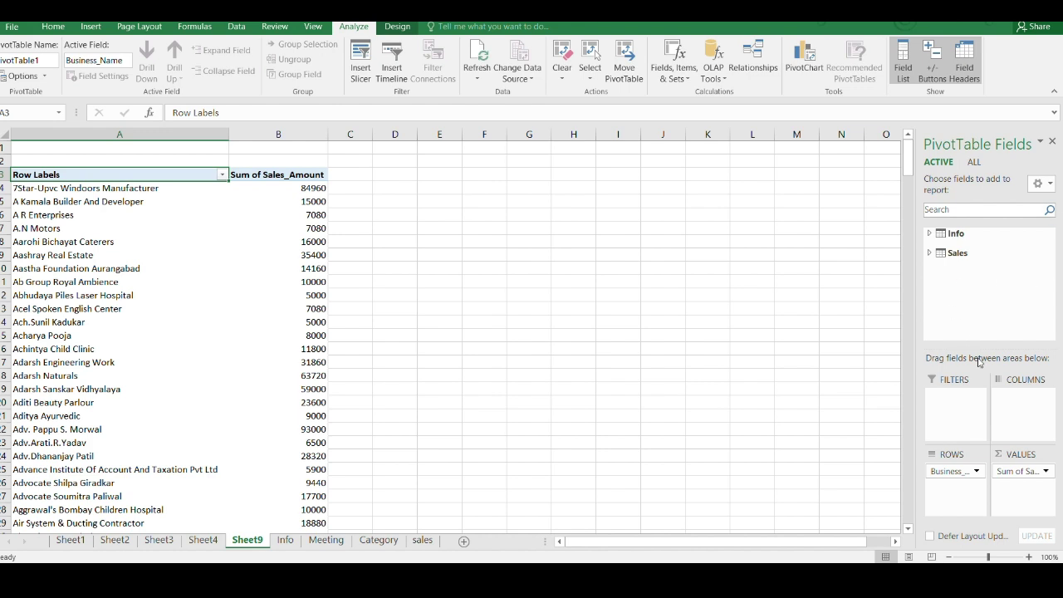
left_click(1046, 188)
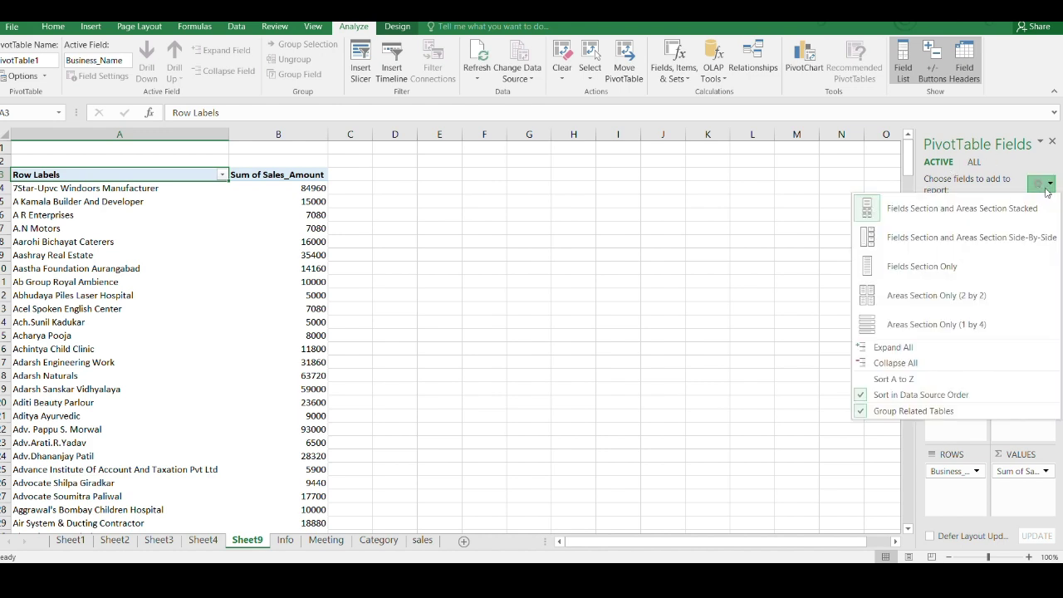
left_click(1046, 189)
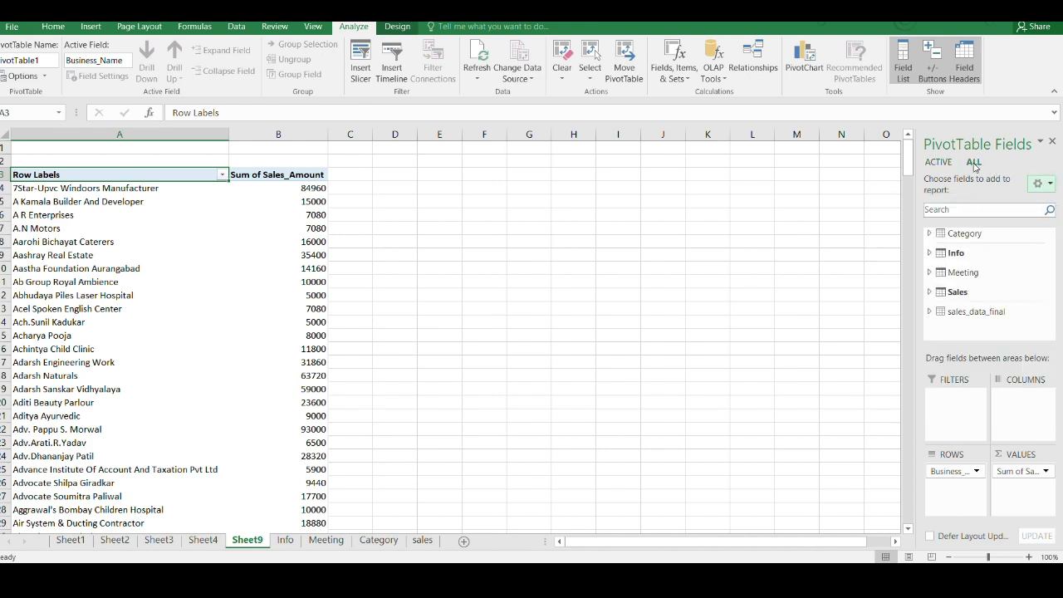
right_click(945, 295)
right_click(954, 258)
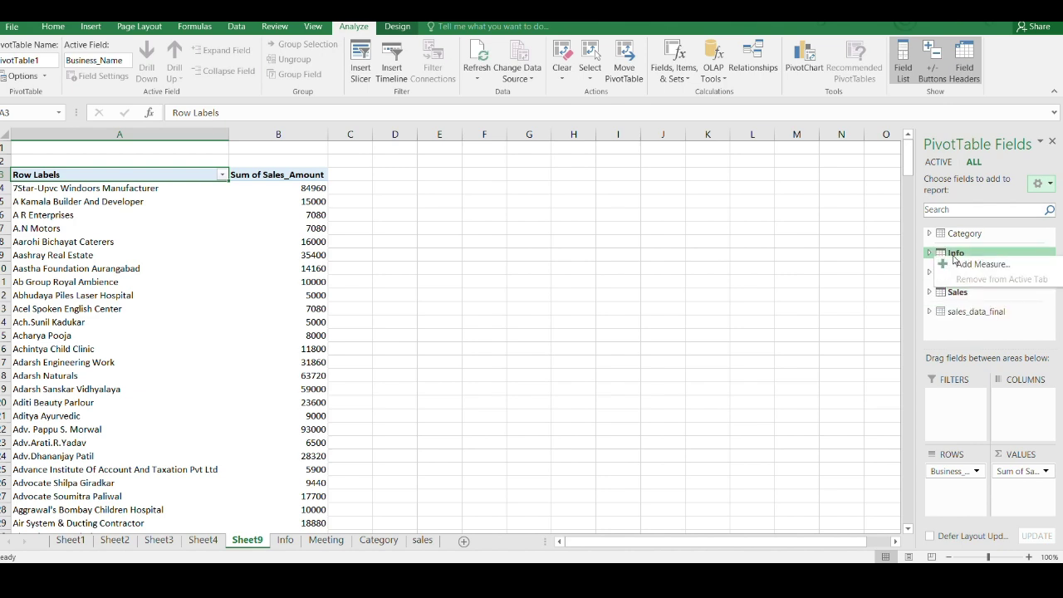
left_click(888, 241)
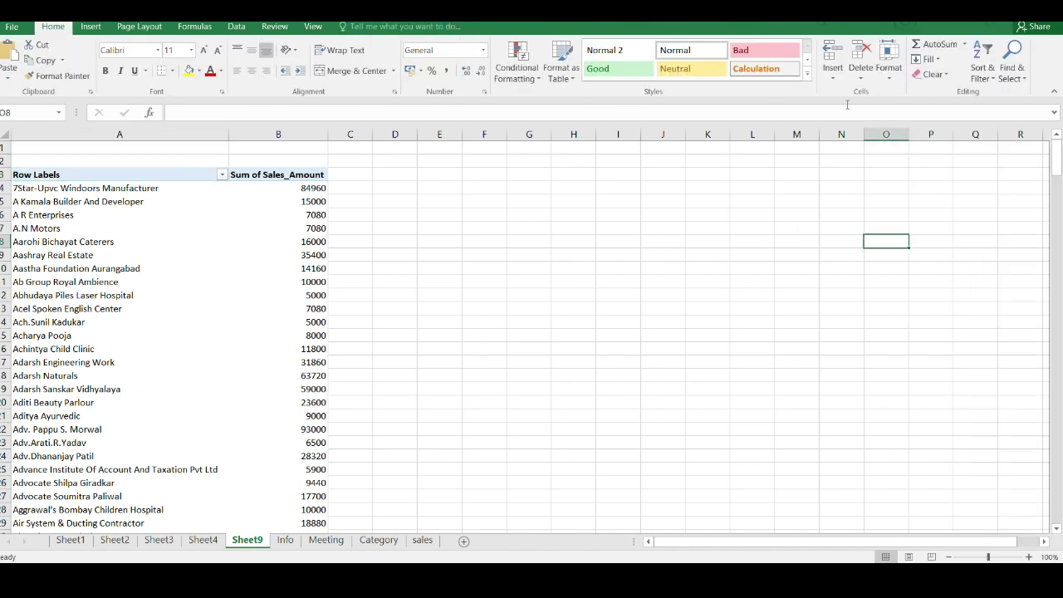
Step: Review the pivot table's sales amounts down to the grand total and look at the Info sheet's business records
left_click(191, 277)
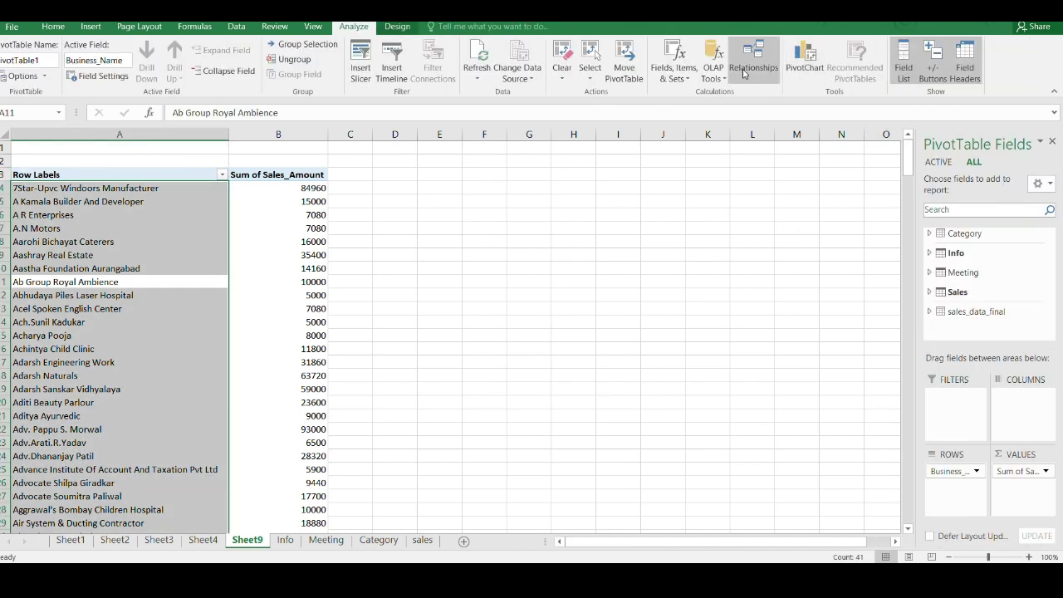
left_click(235, 27)
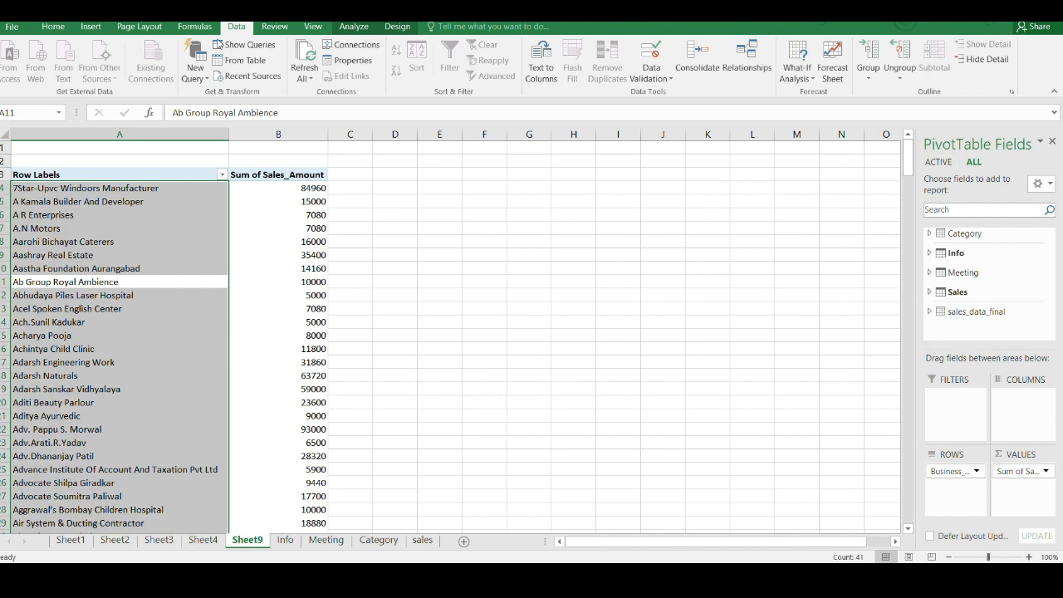
left_click(528, 242)
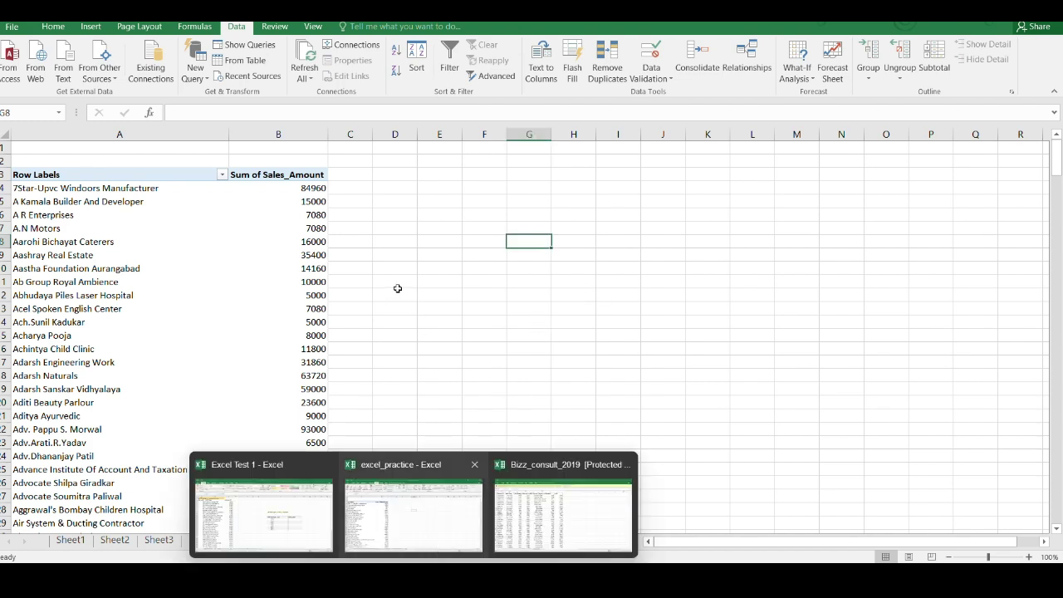
scroll(94, 326, "down", 6)
scroll(113, 404, "up", 6)
scroll(116, 394, "down", 6)
scroll(116, 395, "down", 5)
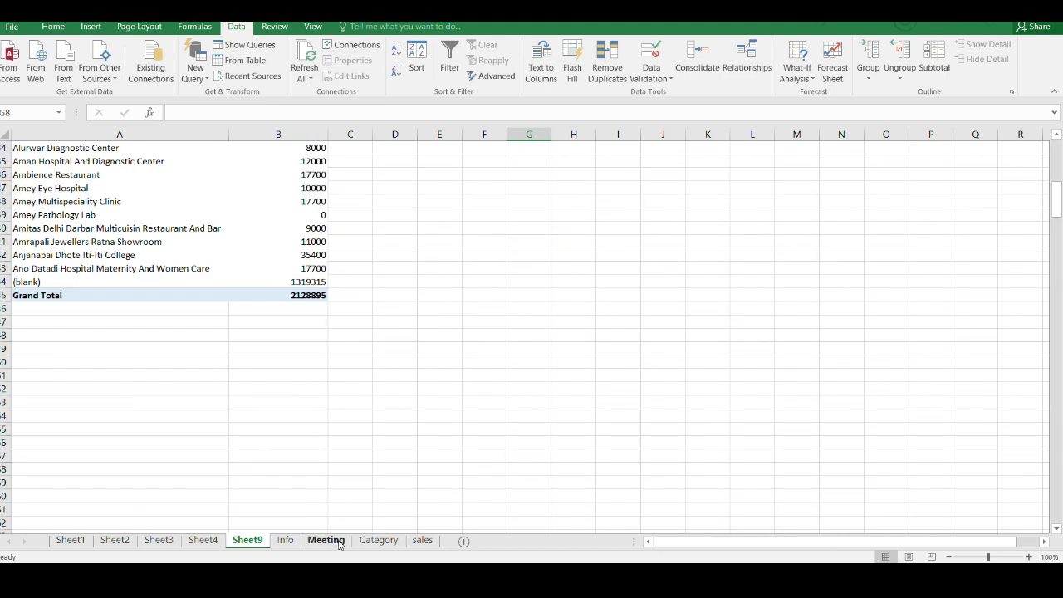
left_click(285, 541)
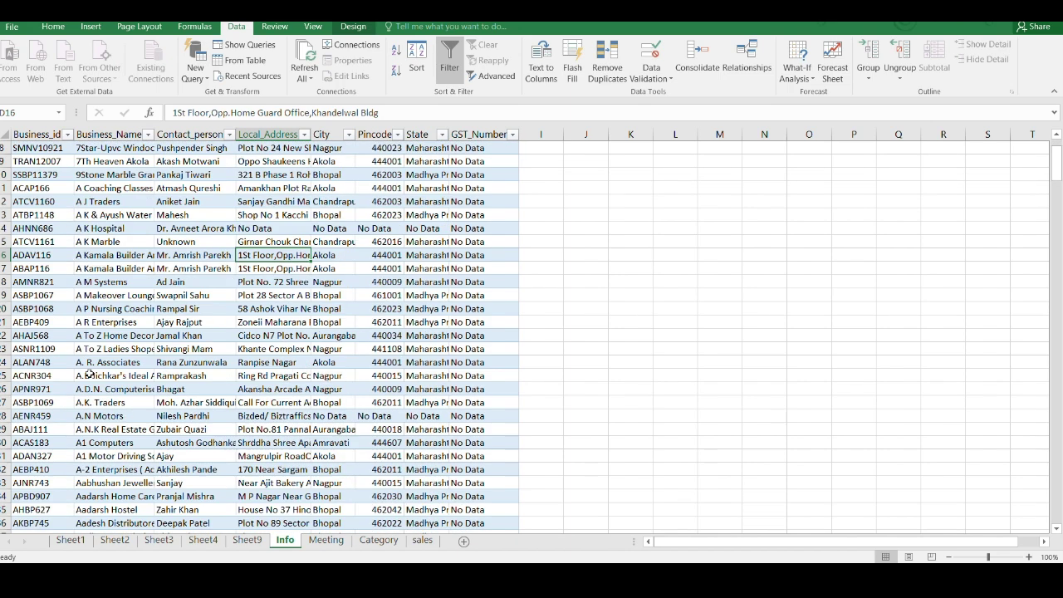
Step: Copy the entire table on the Meeting sheet, including its header row
left_click(320, 541)
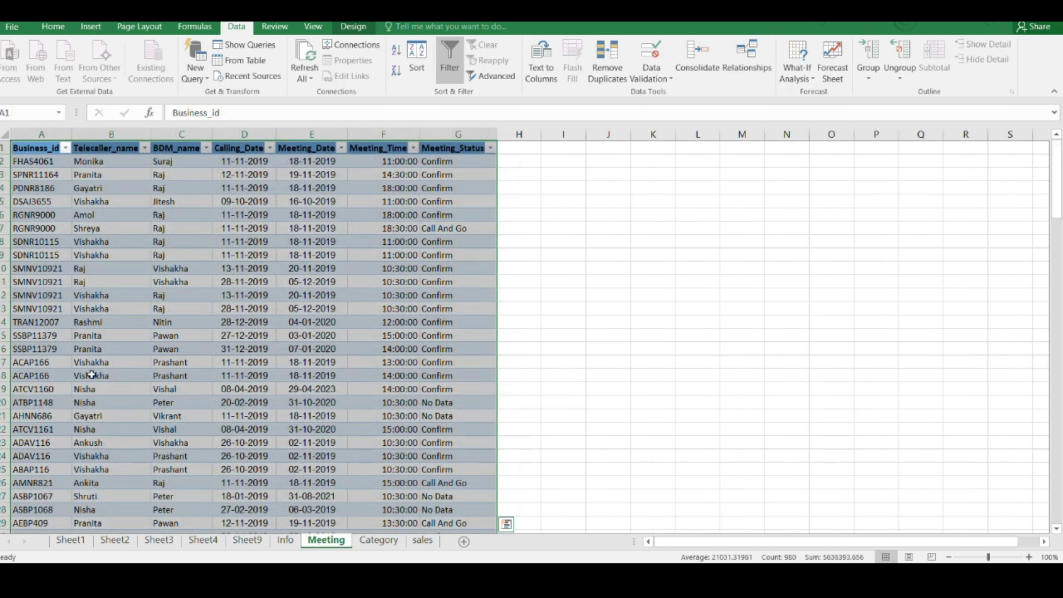
scroll(164, 347, "down", 6)
scroll(163, 347, "up", 6)
left_click(195, 322)
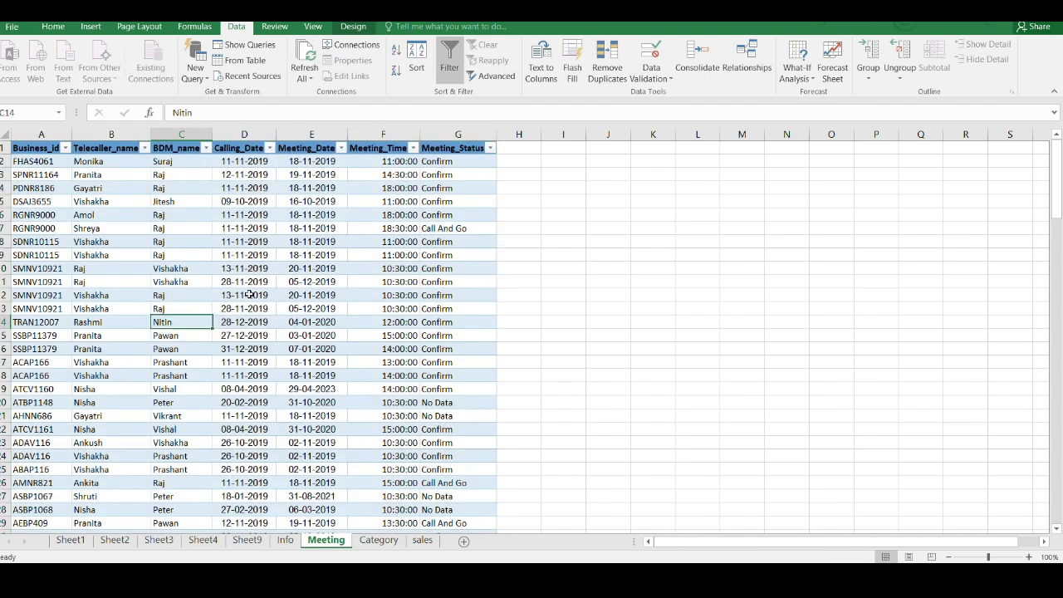
left_click(34, 148)
key("ctrl+shift+Right")
key("ctrl+shift+Down")
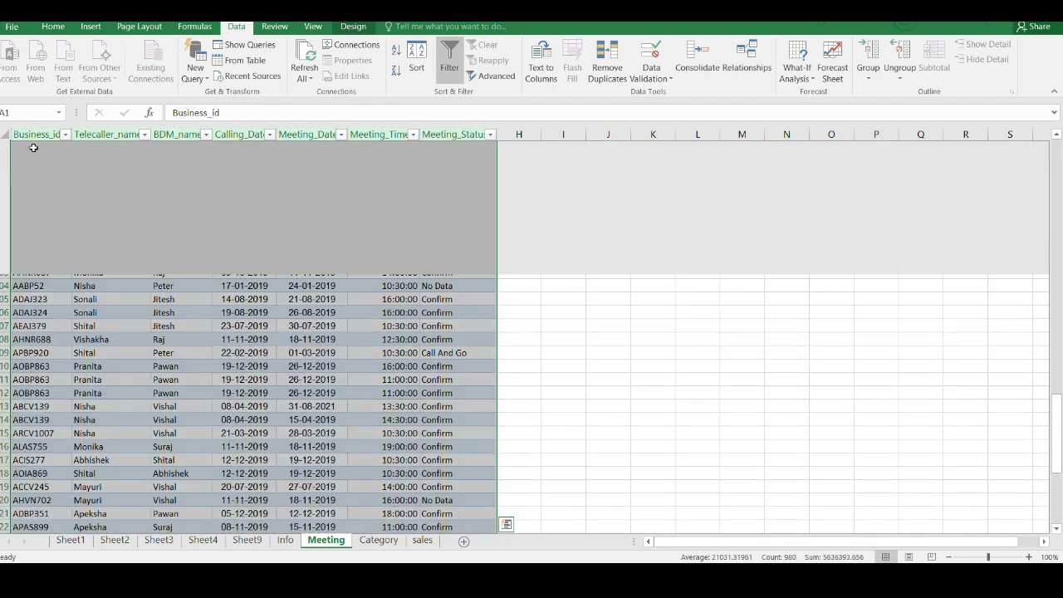
left_click_drag(1057, 492, 1056, 307)
key("ctrl+c")
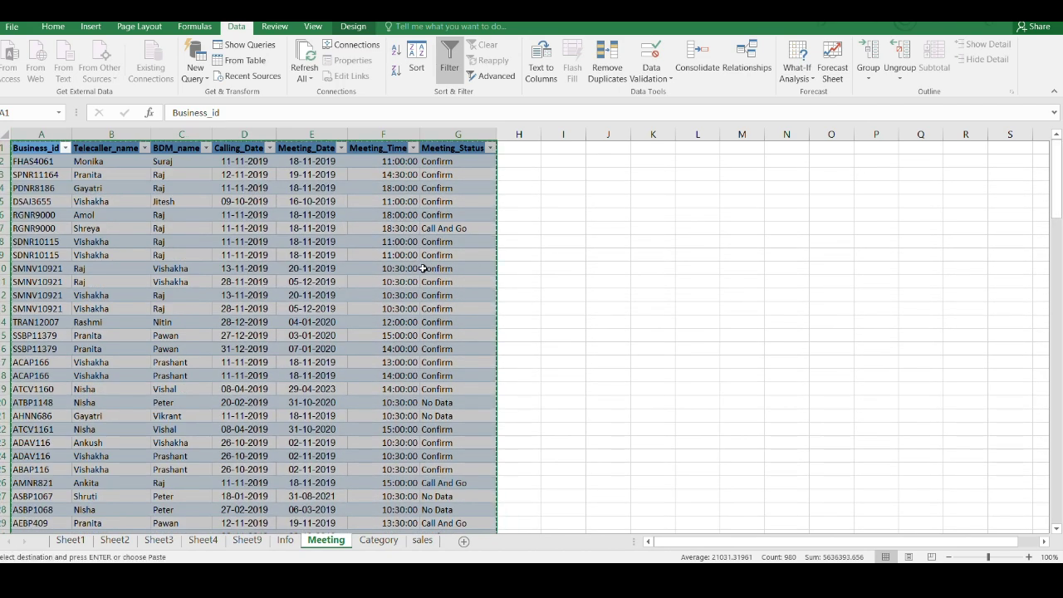
Step: Switch to the Excel Practice spreadsheet in Google Sheets and paste the copied meeting table at A1 of a new sheet
mouse_move(382, 582)
left_click(382, 582)
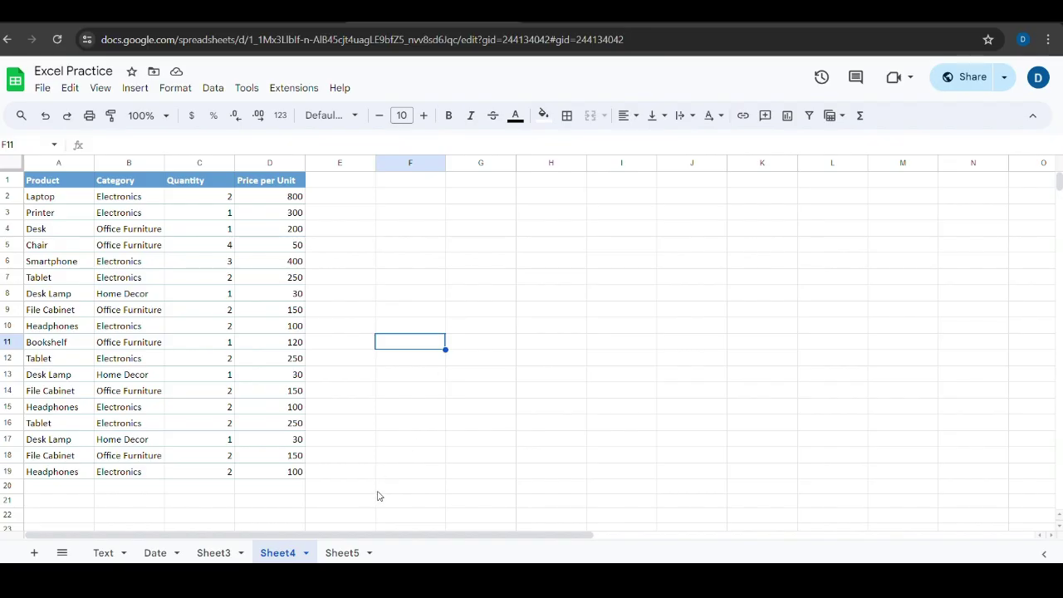
left_click(342, 552)
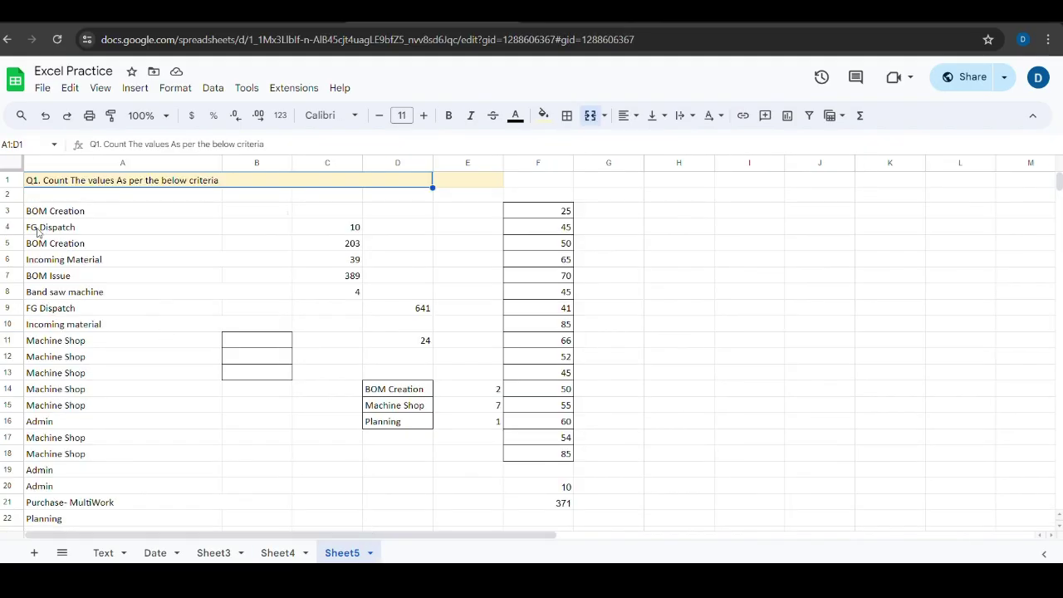
left_click(34, 553)
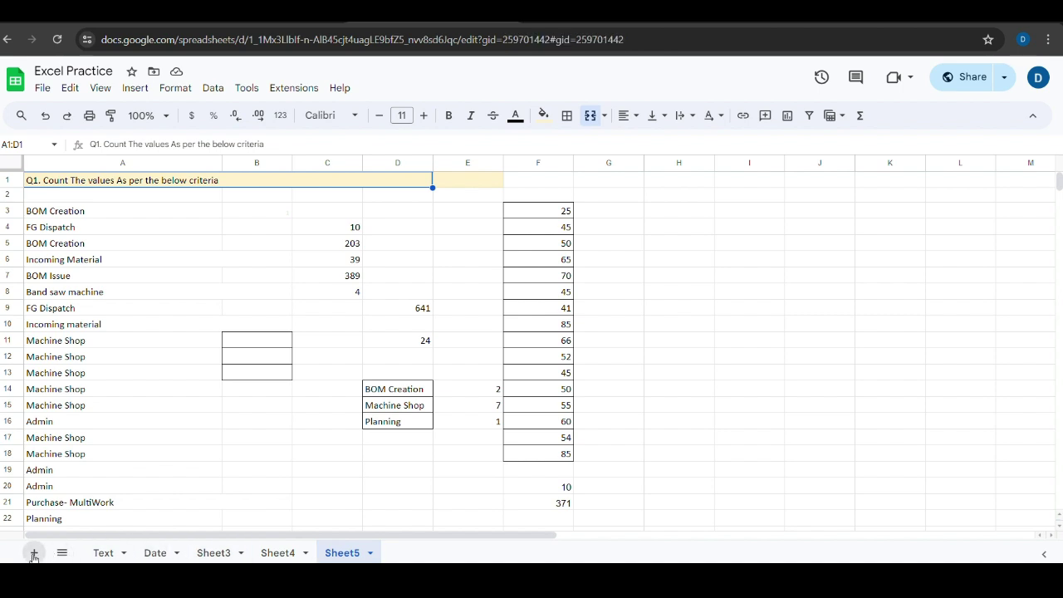
left_click(66, 184)
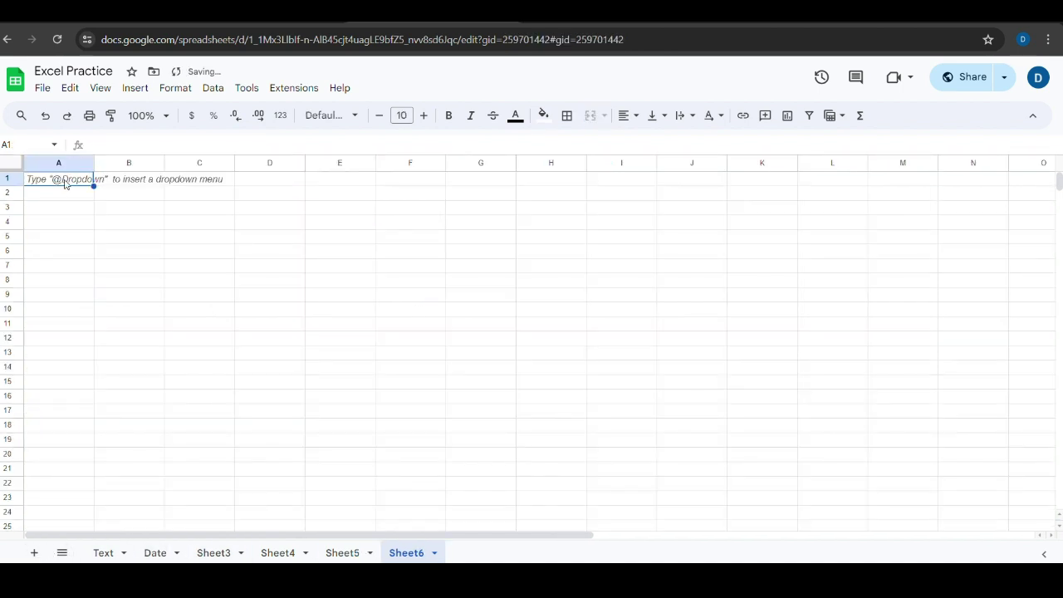
key("ctrl+v")
left_click(677, 293)
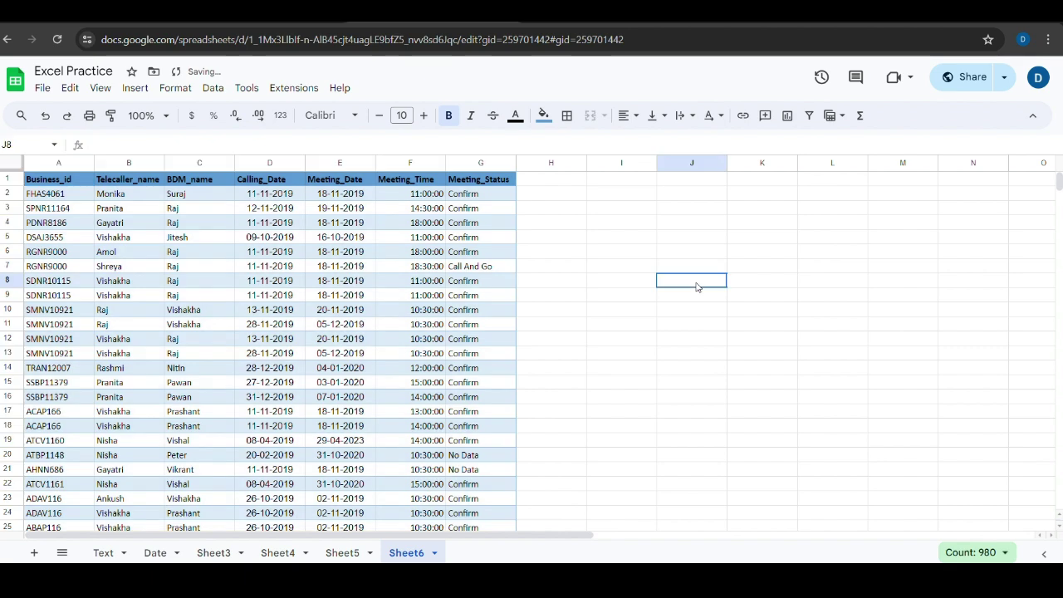
scroll(202, 321, "down", 4)
scroll(214, 407, "up", 4)
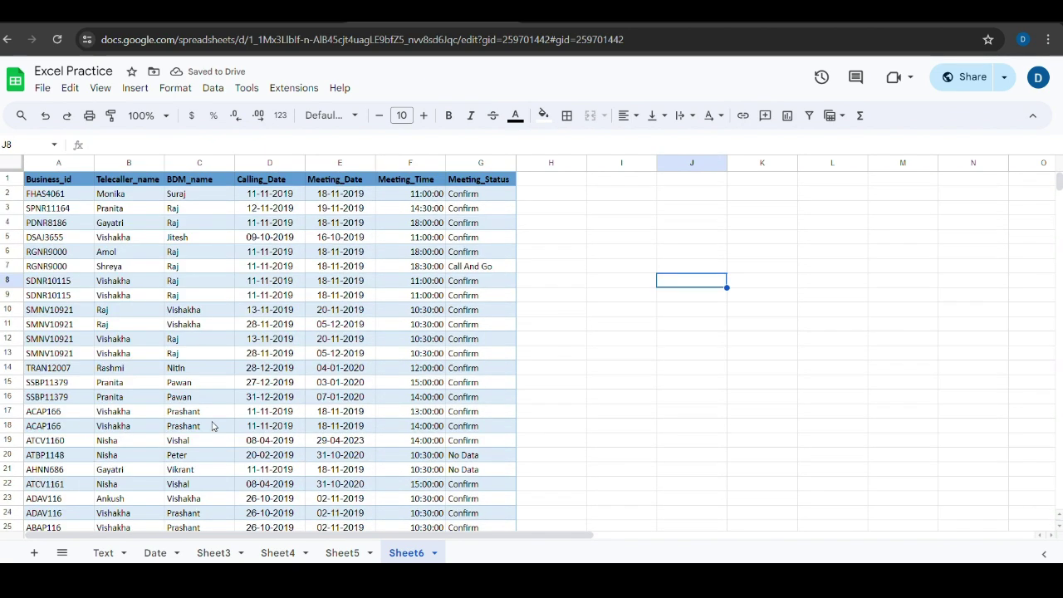
Step: Enter a UNIQUE formula in cell I4 that lists the distinct Business_id values from A2:A140
left_click(622, 226)
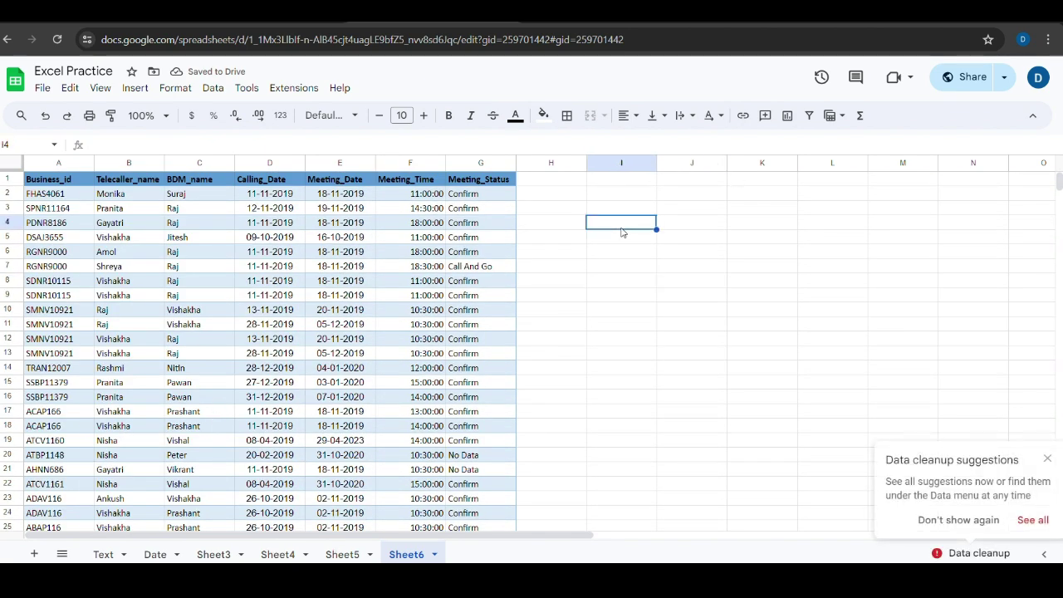
type("=")
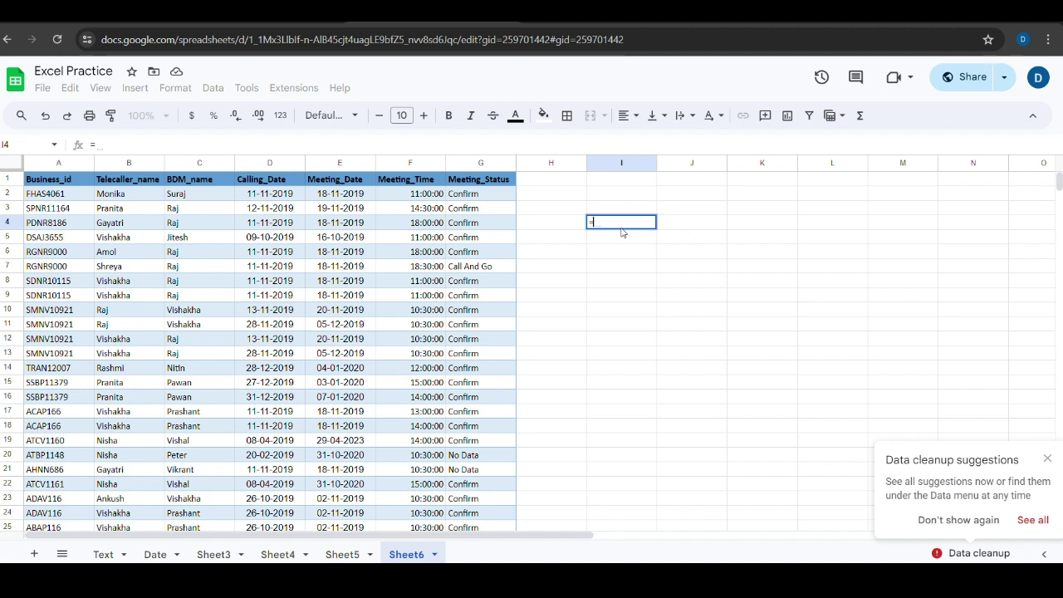
type("uni")
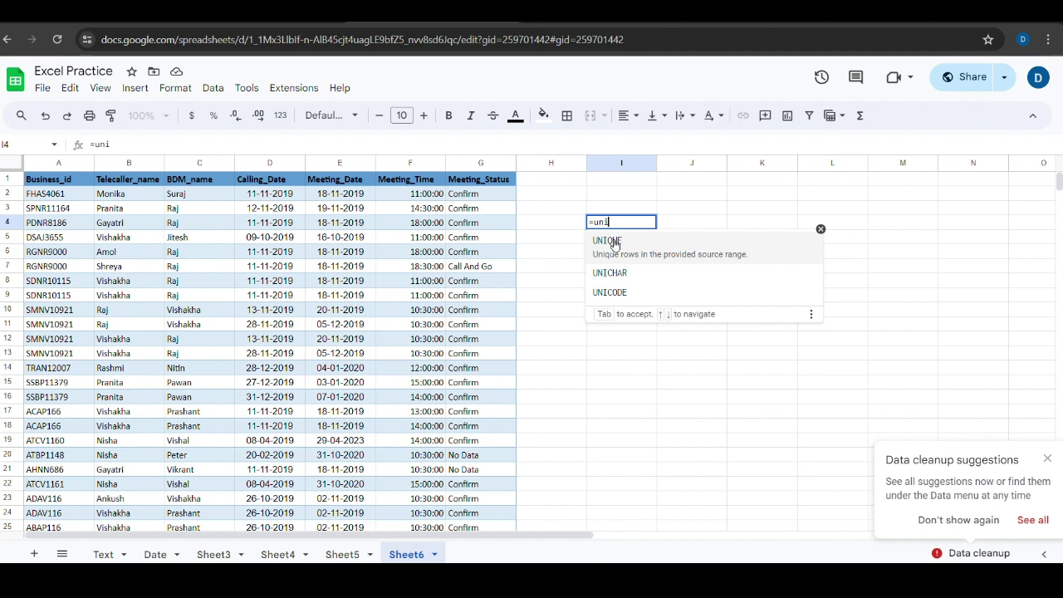
left_click(613, 241)
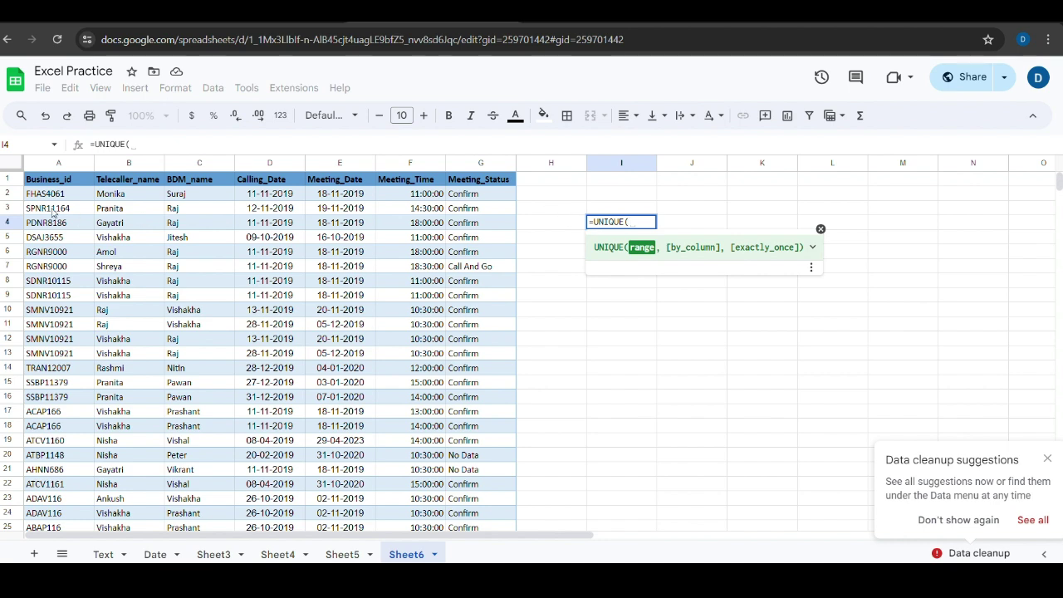
scroll(47, 264, "down", 3)
scroll(48, 291, "up", 3)
left_click(52, 193)
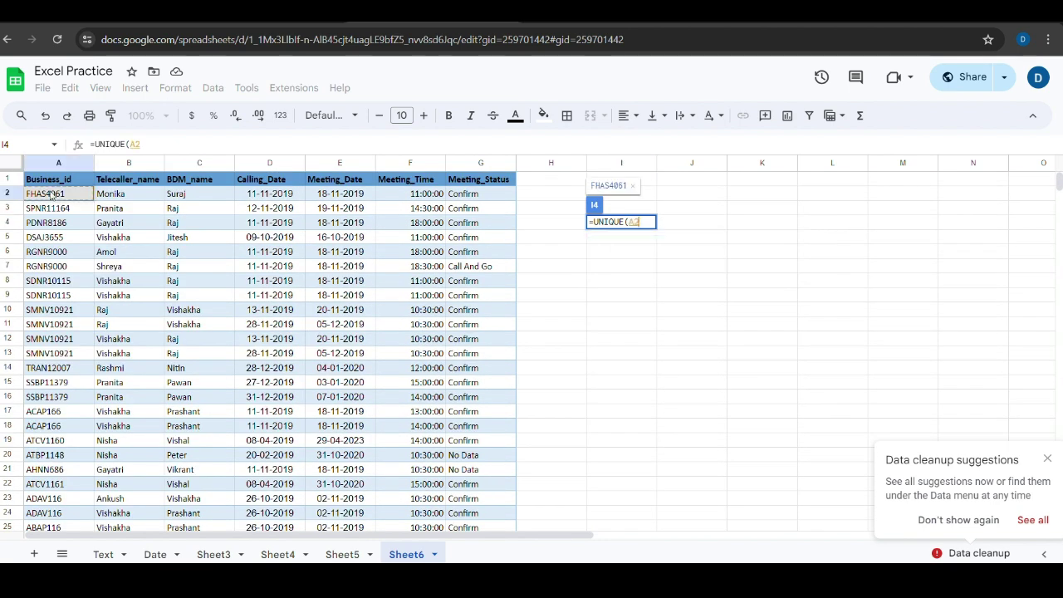
key("ctrl+shift+Down")
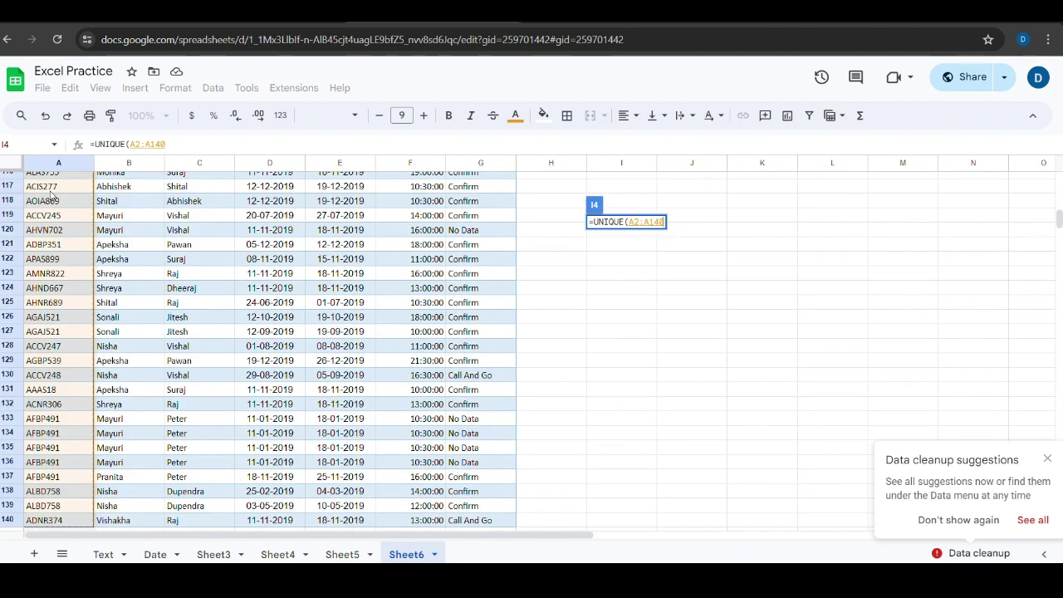
type(",")
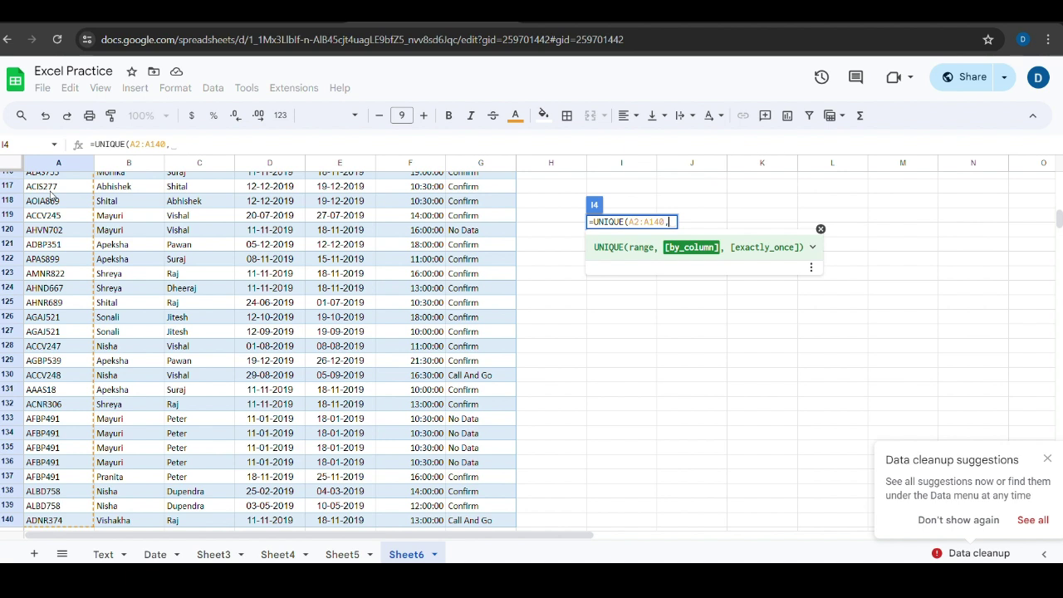
type(",")
key("BackSpace")
key("BackSpace")
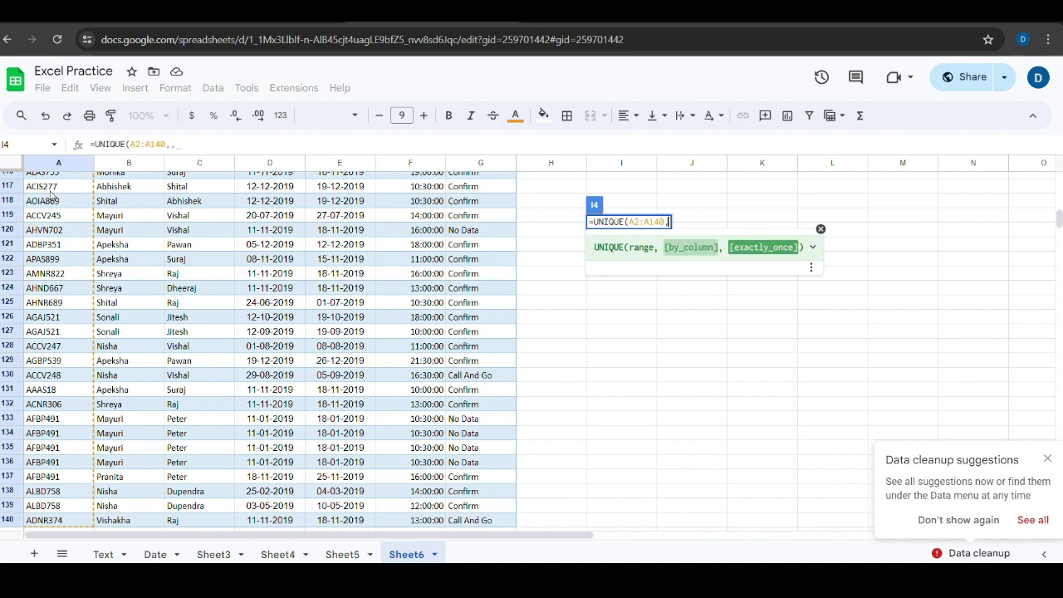
key("Return")
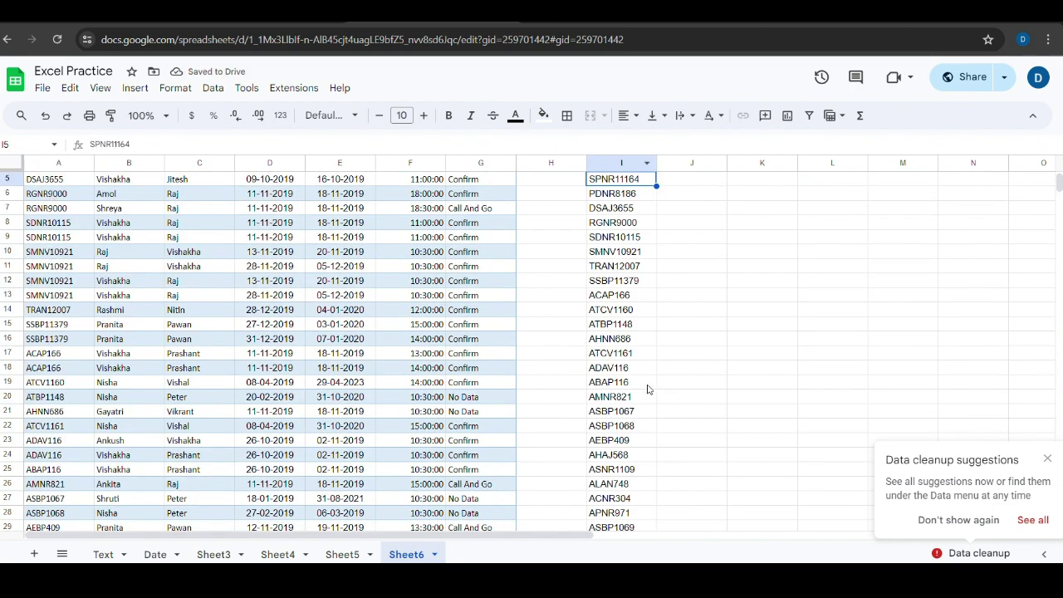
scroll(640, 391, "down", 10)
scroll(640, 390, "up", 10)
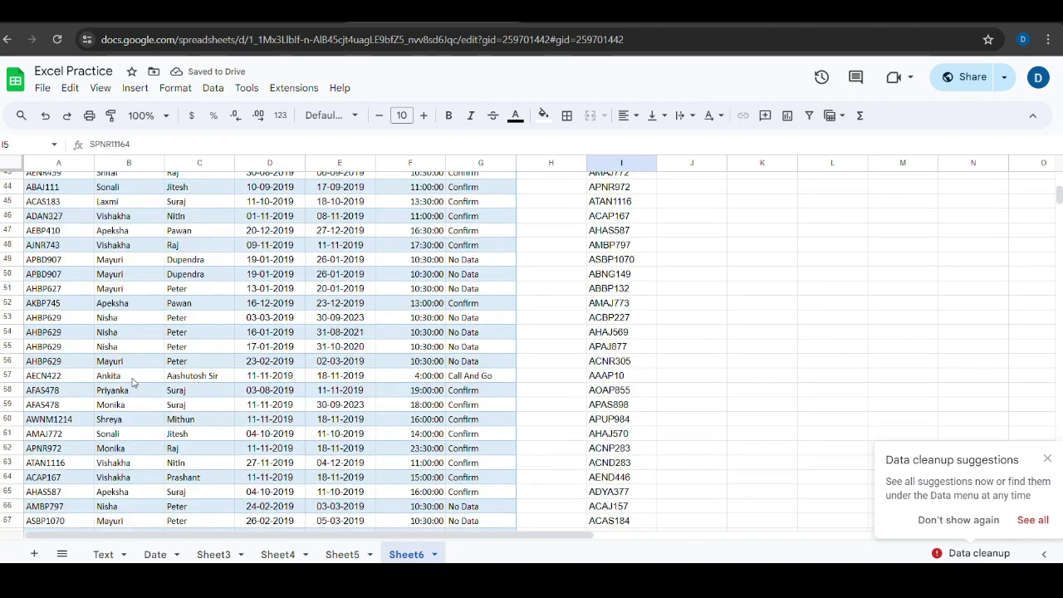
Step: Compare the full Business_id column with the list of unique IDs in column I
left_click(58, 163)
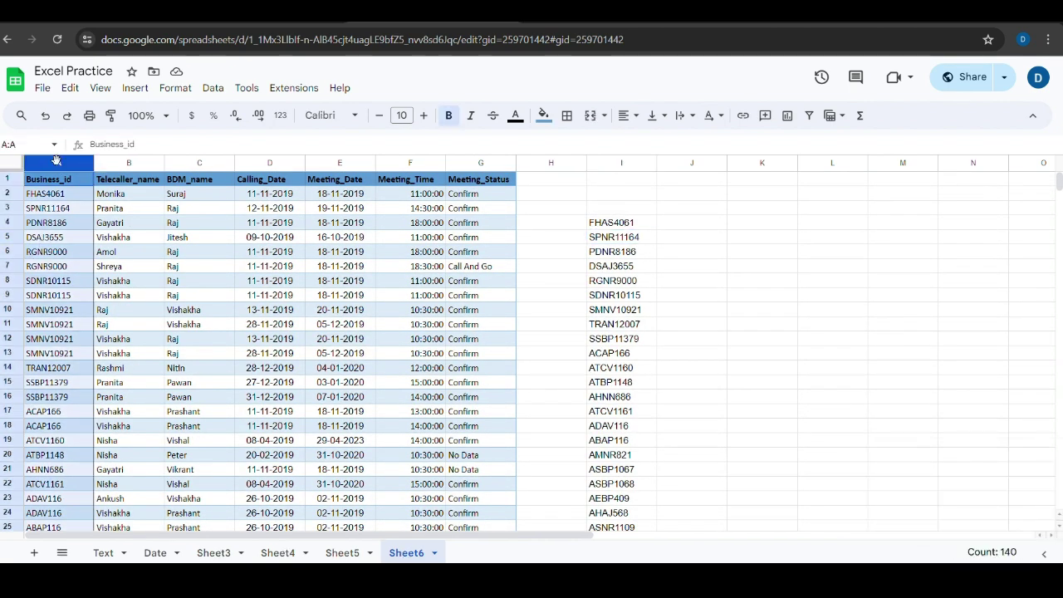
left_click(604, 161)
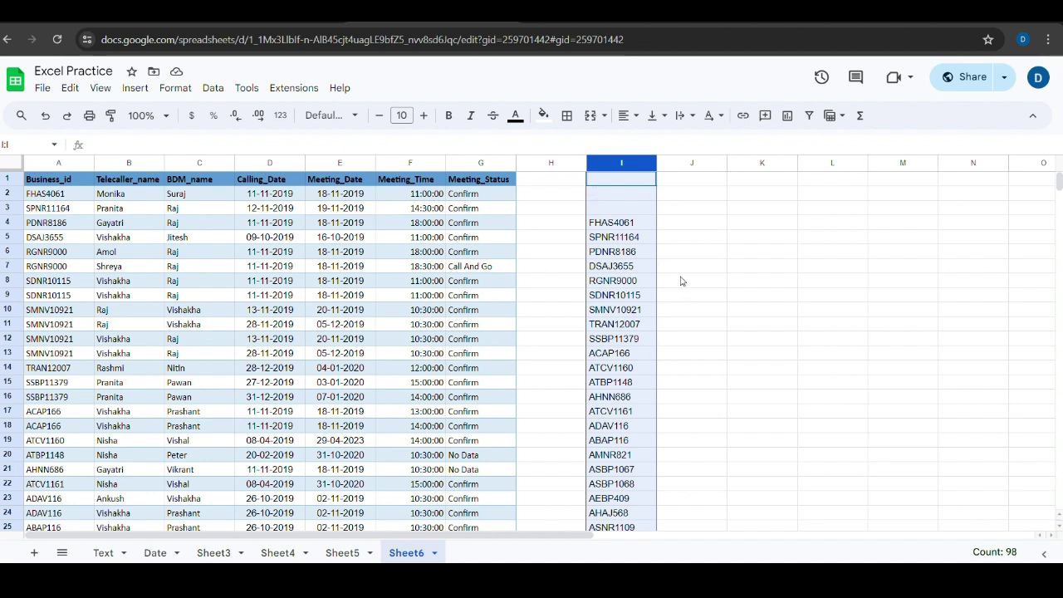
left_click(623, 267)
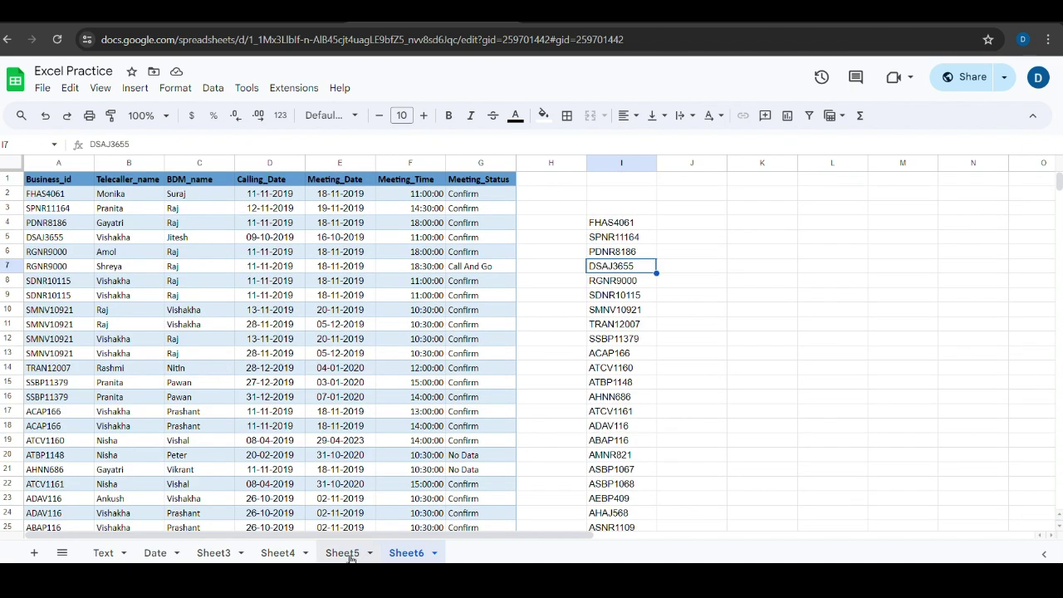
Step: Switch to the Excel workbook and open its sales sheet
mouse_move(370, 562)
left_click(374, 507)
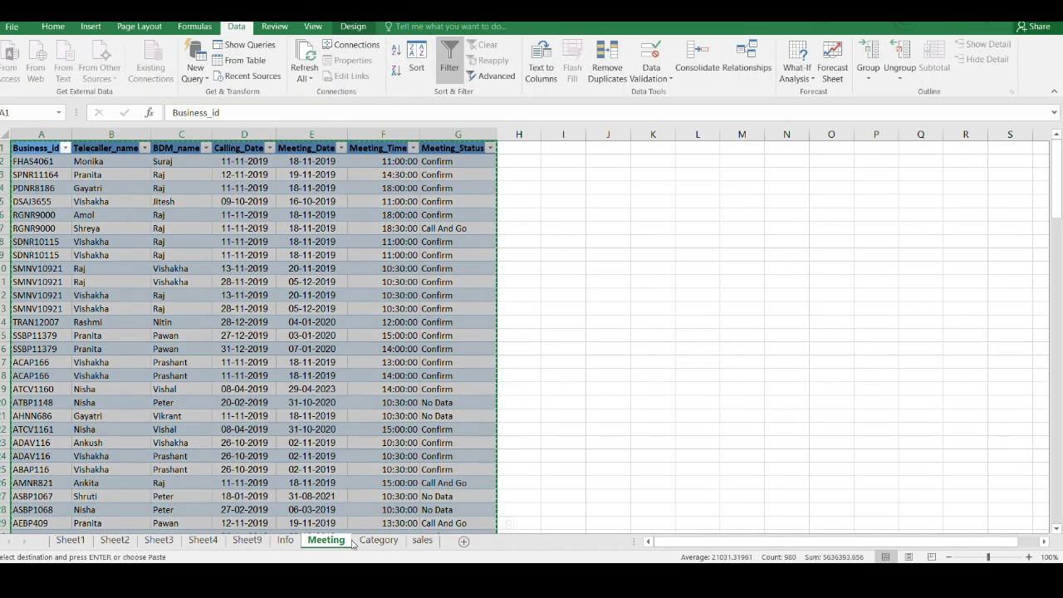
left_click(422, 540)
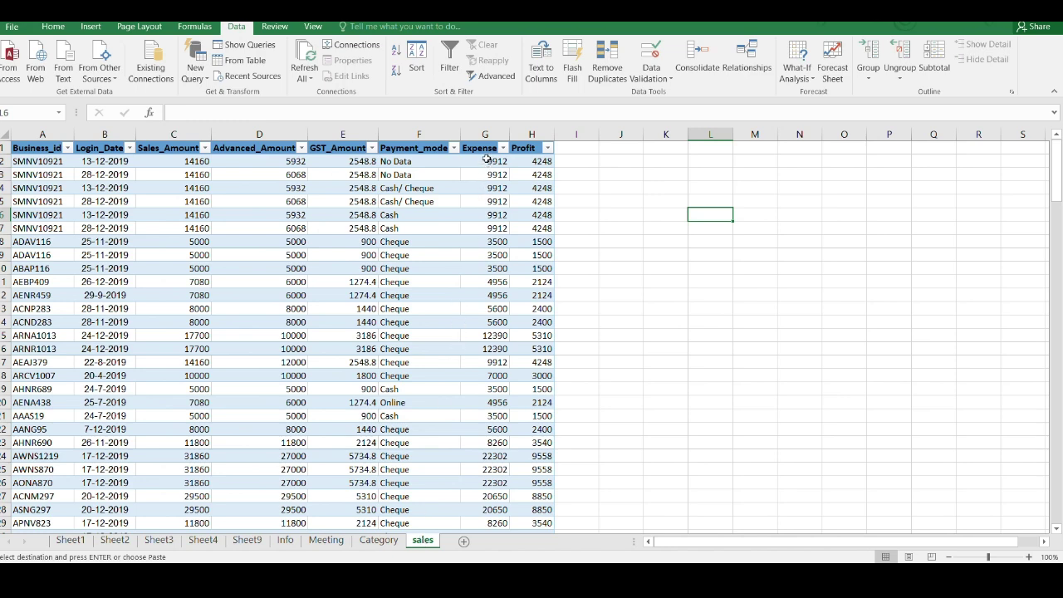
left_click(487, 160)
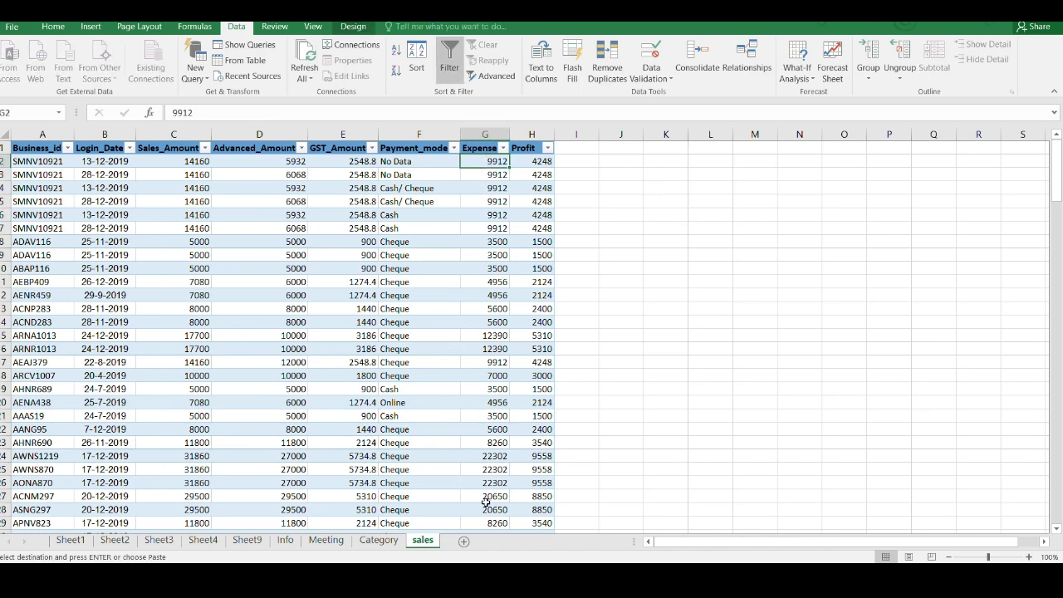
left_click(487, 501, "shift")
scroll(479, 270, "down", 1)
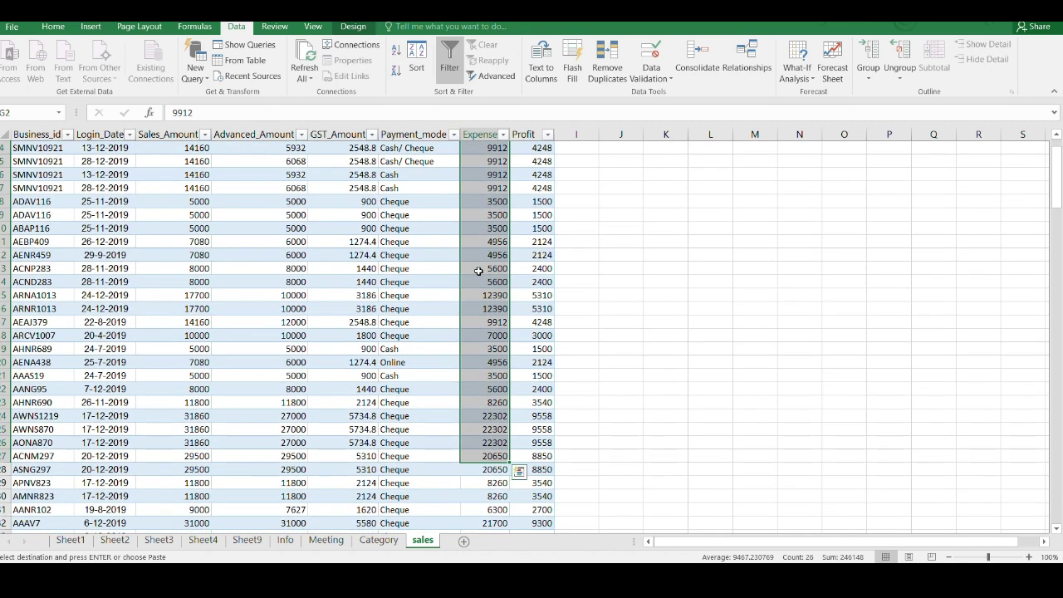
left_click(786, 200)
scroll(491, 179, "up", 1)
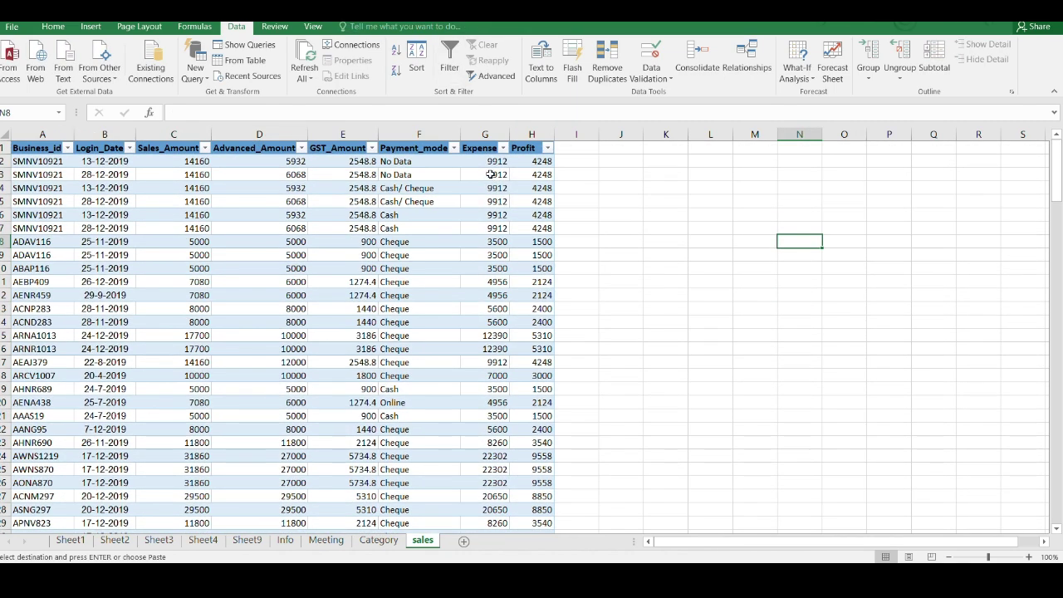
left_click_drag(489, 162, 490, 207)
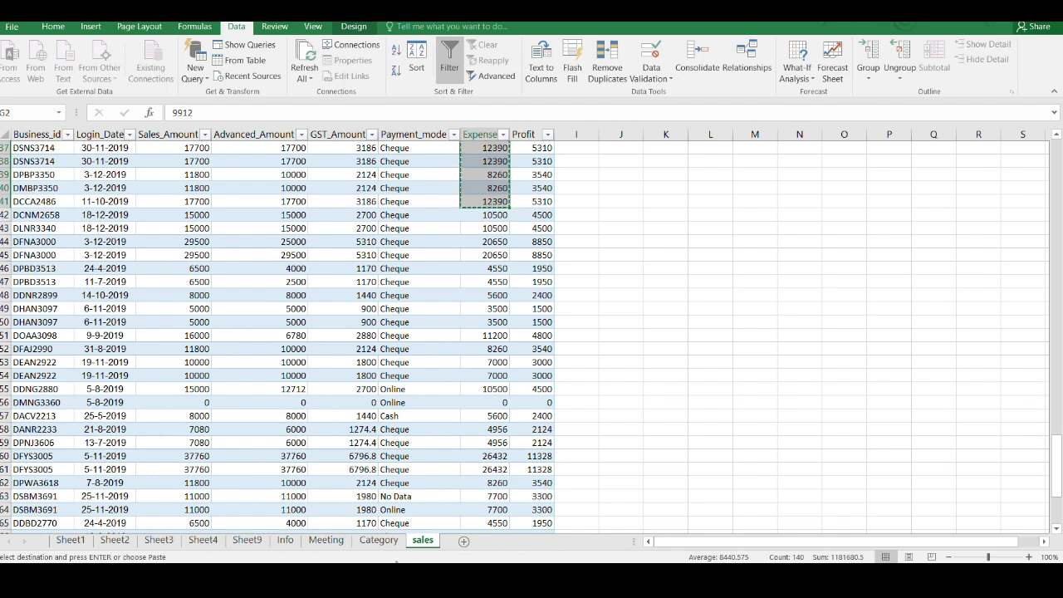
scroll(492, 354, "up", 4)
scroll(493, 353, "up", 8)
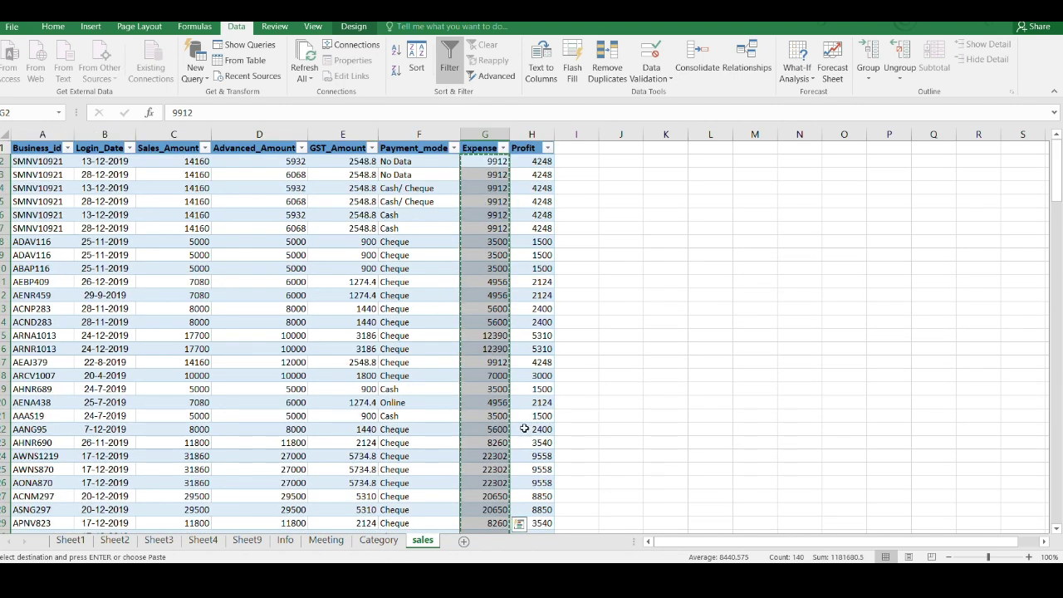
Step: Copy the Sales_Amount column on the sales sheet from its header down to row 141
left_click(170, 152)
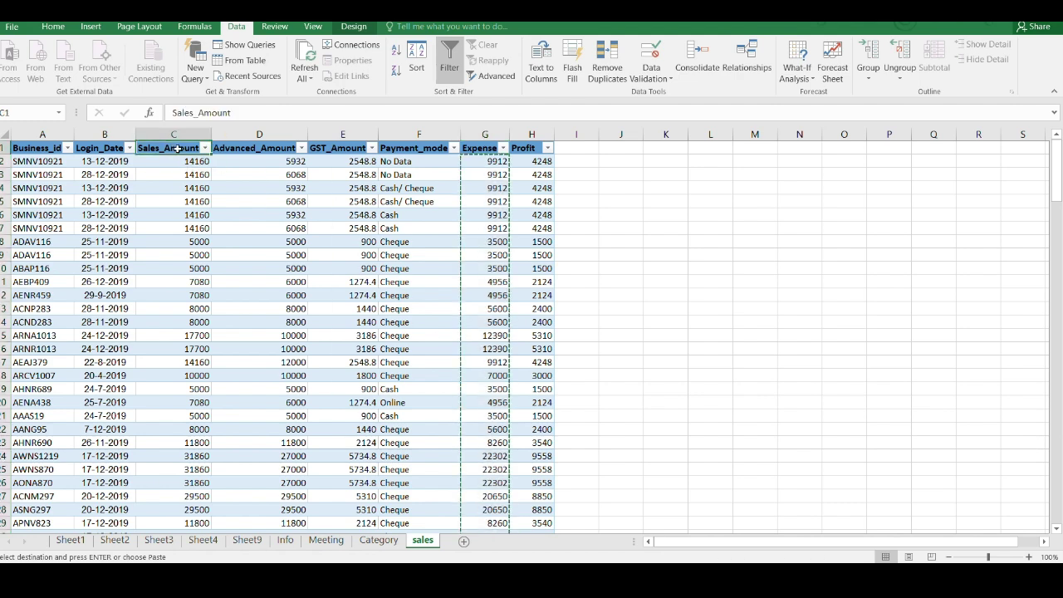
key("Escape")
left_click_drag(183, 150, 190, 297)
key("ctrl+c")
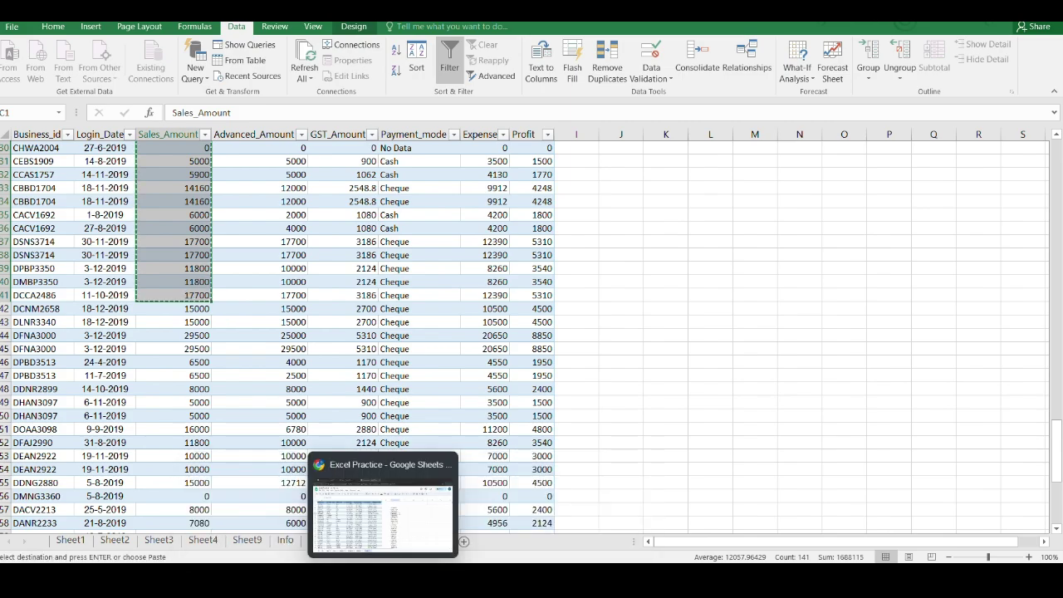
Step: Switch to the Excel Practice spreadsheet in Google Sheets and paste the copied sales amounts at H1 of Sheet6
left_click(382, 582)
left_click(541, 185)
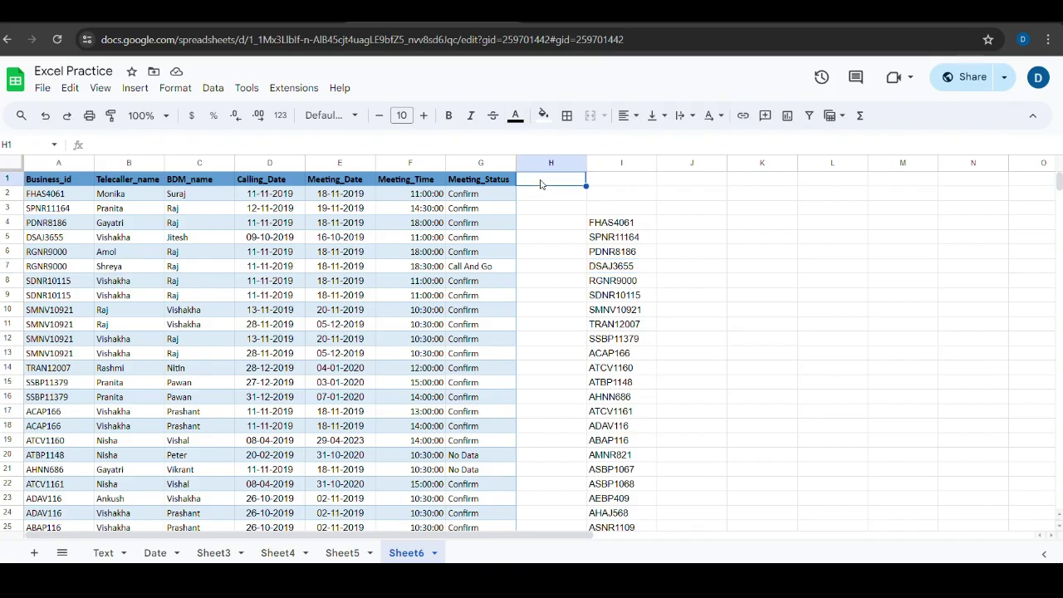
key("ctrl+v")
Step: Delete the surplus sales amount in H141, below the last meeting record
scroll(549, 369, "down", 20)
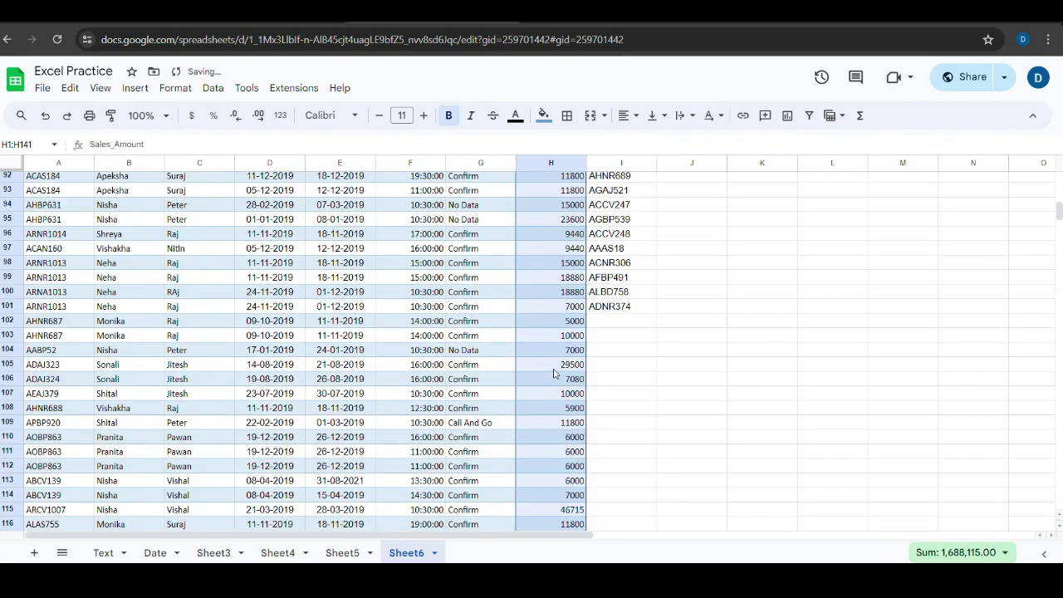
scroll(550, 382, "up", 3)
left_click(579, 333)
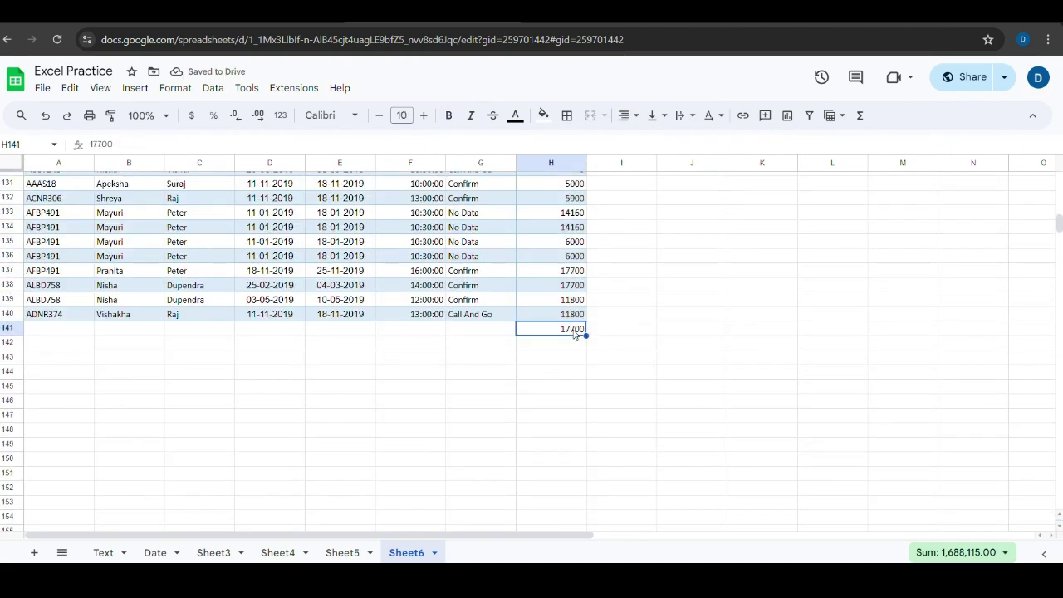
key("Delete")
left_click(692, 343)
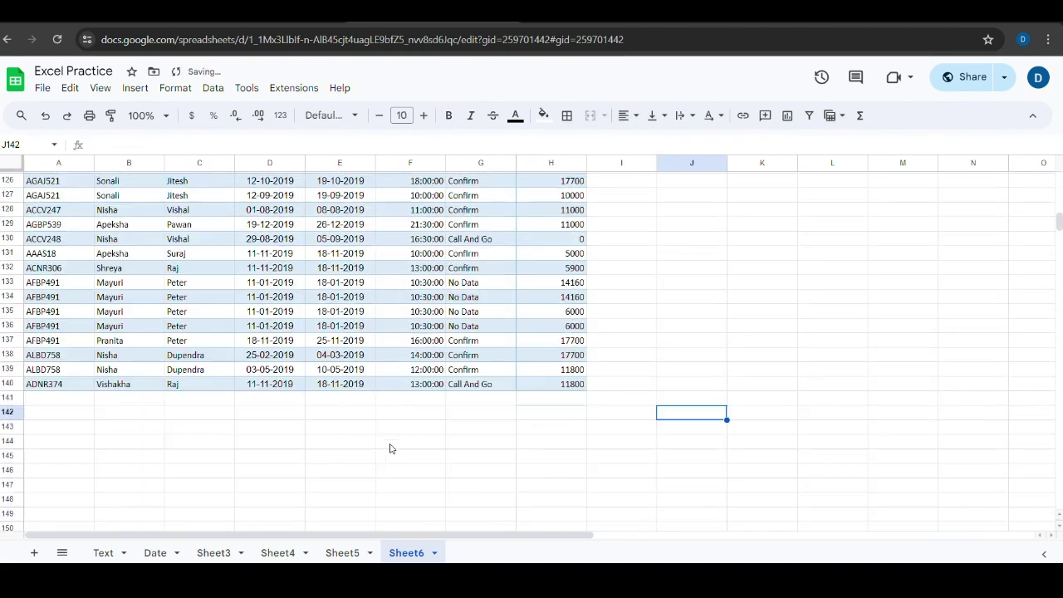
Step: Insert one empty column between the Sales_Amount column and the unique ID list
scroll(391, 448, "up", 20)
scroll(426, 407, "up", 18)
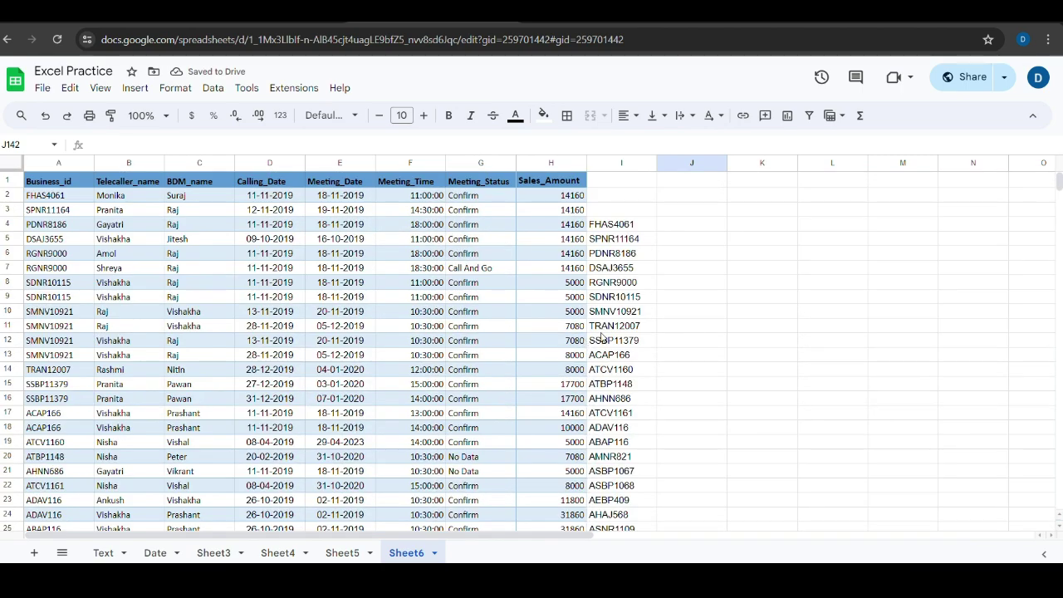
right_click(615, 164)
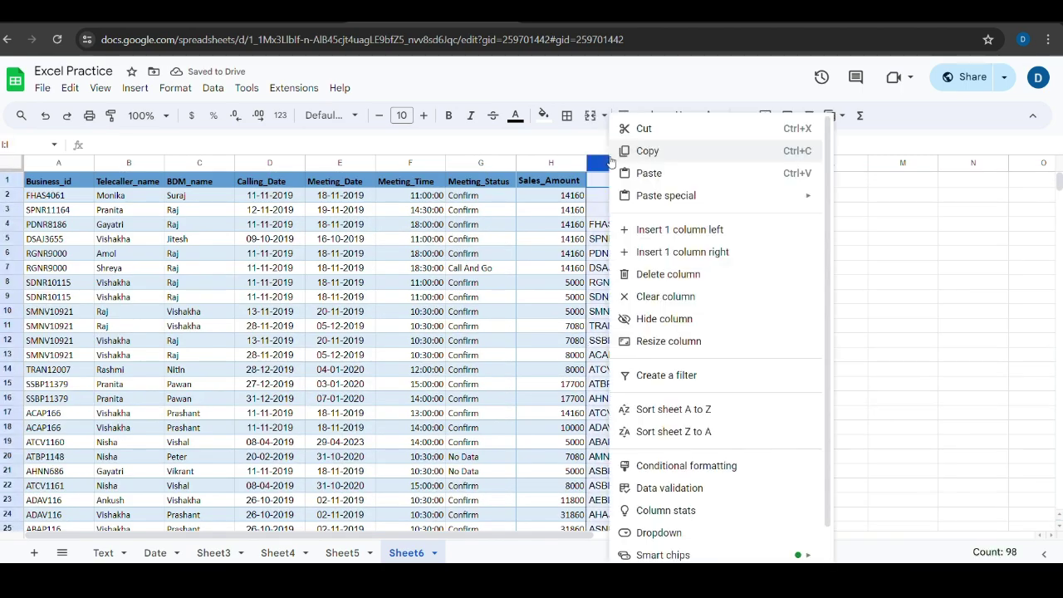
left_click(665, 230)
scroll(636, 271, "down", 3)
scroll(635, 271, "up", 3)
left_click(847, 215)
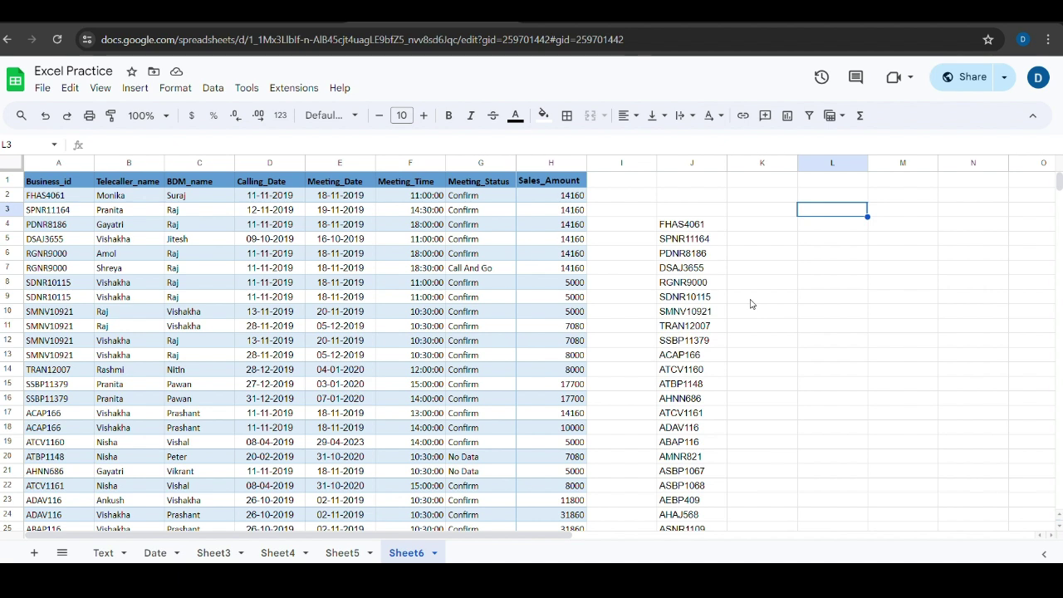
Step: Enter a COUNT formula in cell K4 that counts the sales amounts in H2:H140
left_click(769, 227)
type("=coun")
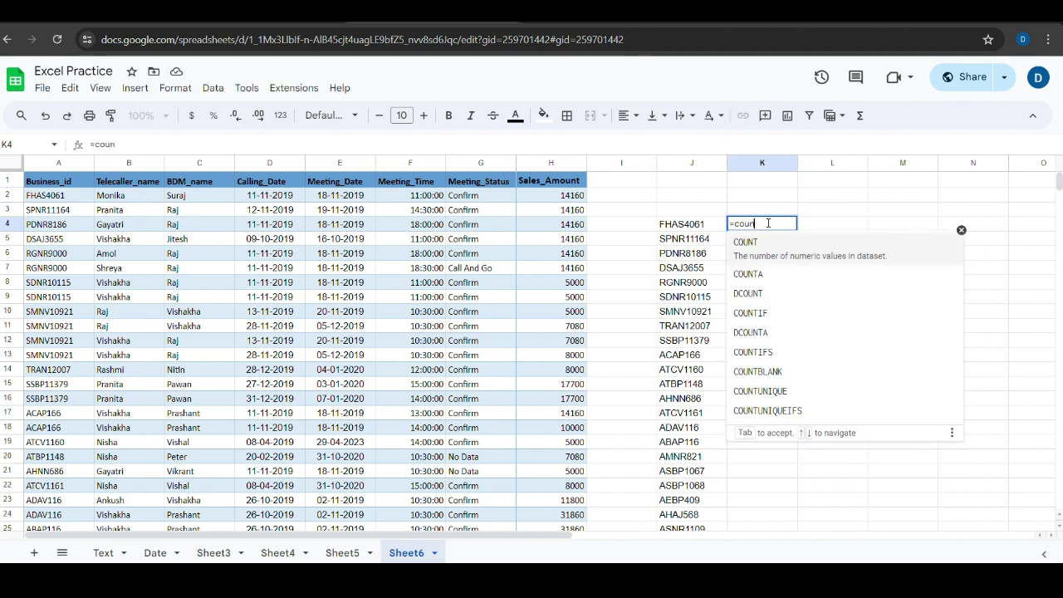
left_click(747, 243)
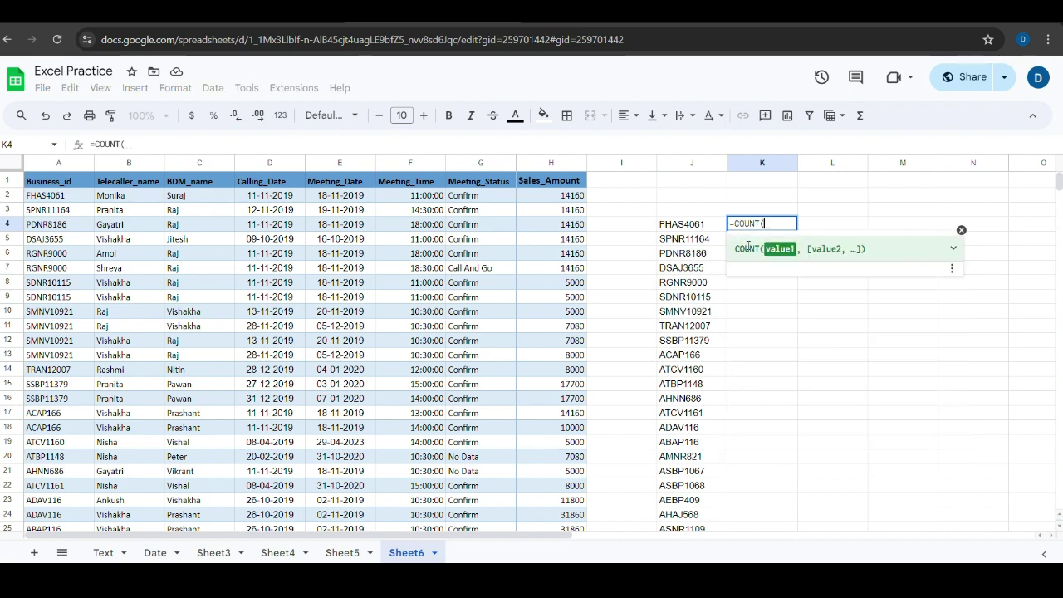
left_click(562, 197)
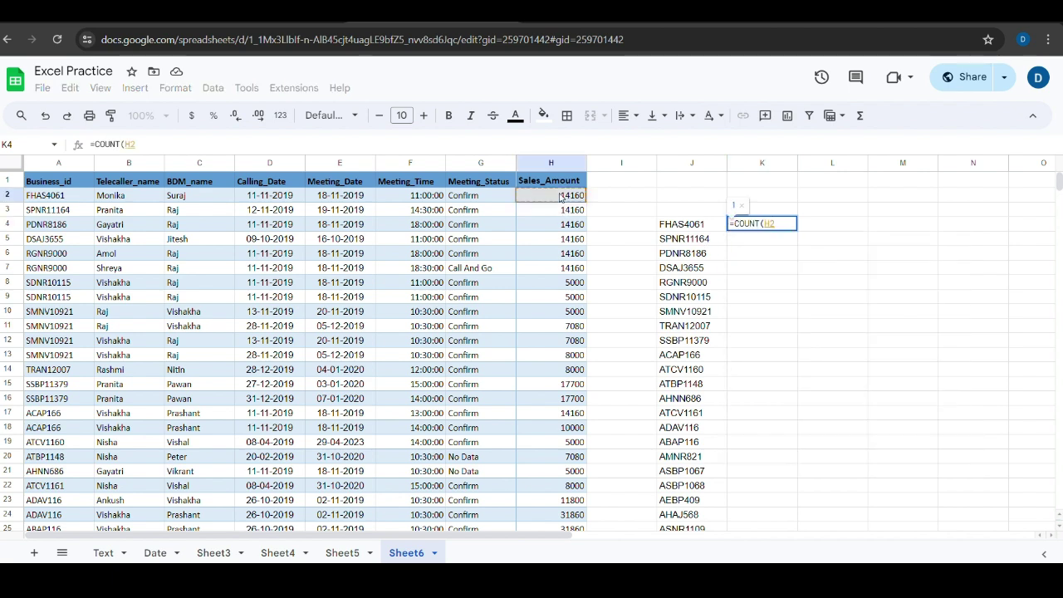
key("ctrl+shift+Down")
key("Return")
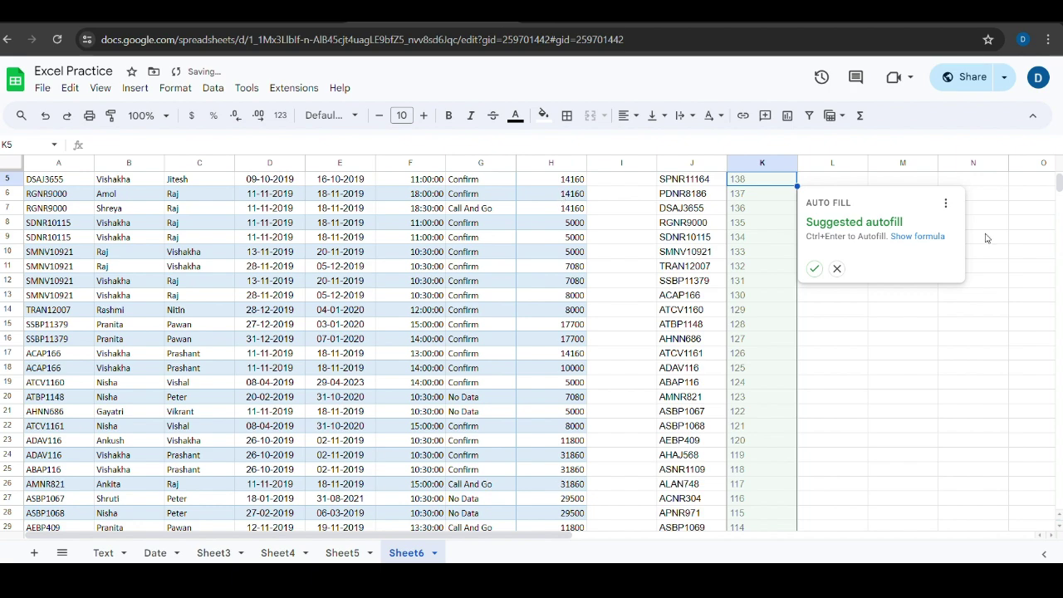
Step: Try the suggested autofill of the COUNT formula down column K and undo it
left_click(814, 269)
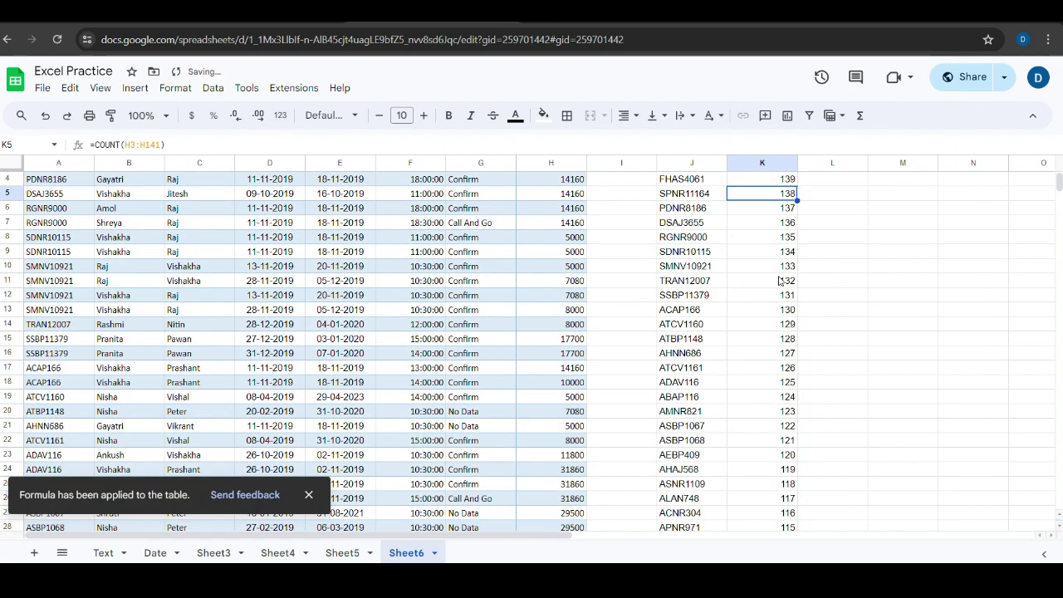
scroll(819, 280, "up", 1)
scroll(793, 294, "down", 10)
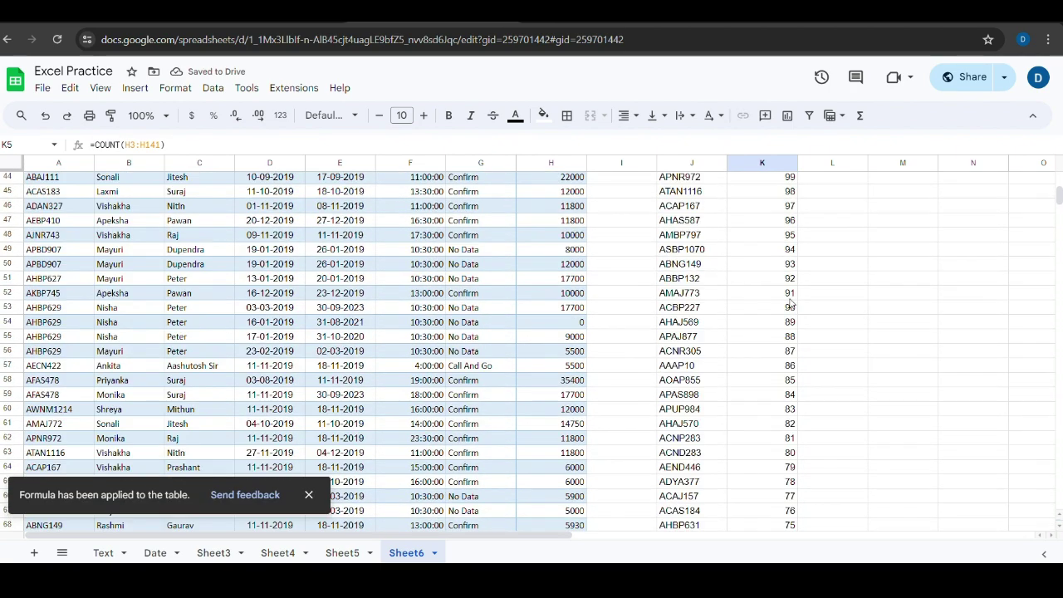
scroll(800, 350, "up", 3)
key("ctrl+z")
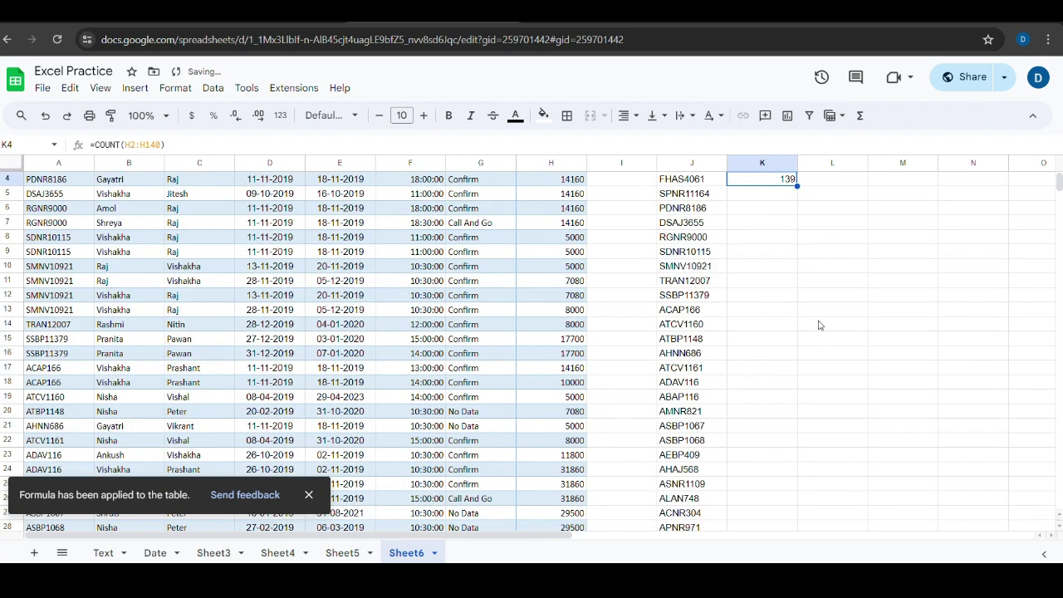
scroll(806, 270, "up", 1)
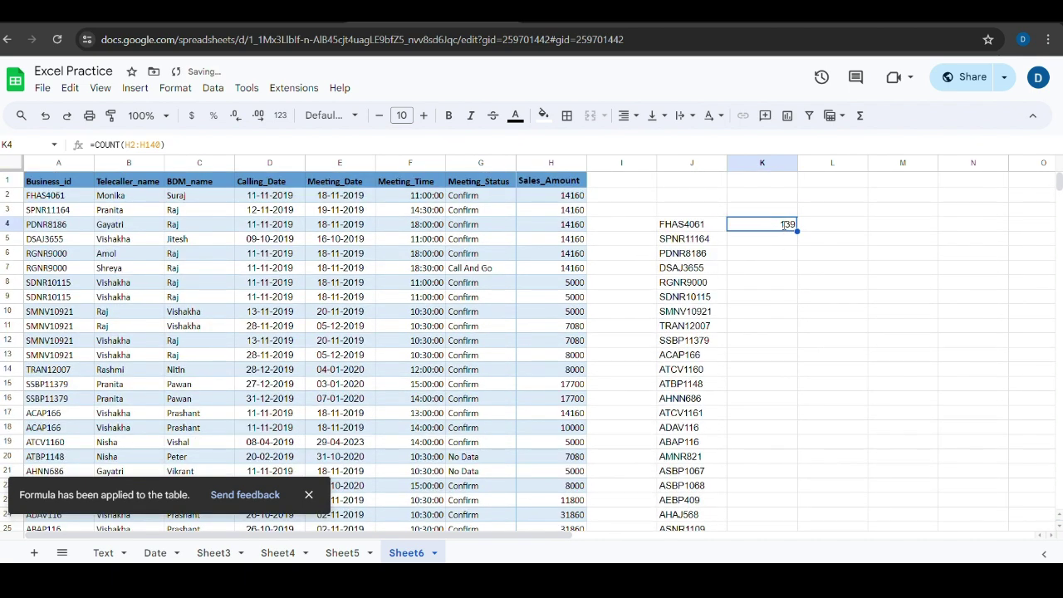
Step: Check the COUNT formula in K4 against the Sales_Amount range H2:H140 that it covers
double_click(784, 230)
key("Return")
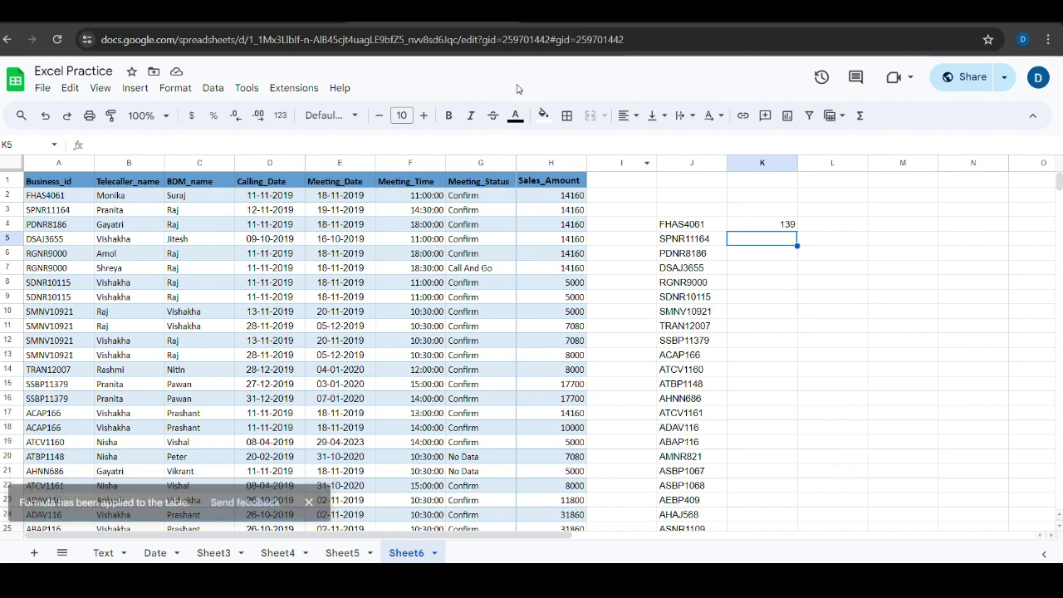
left_click(563, 200)
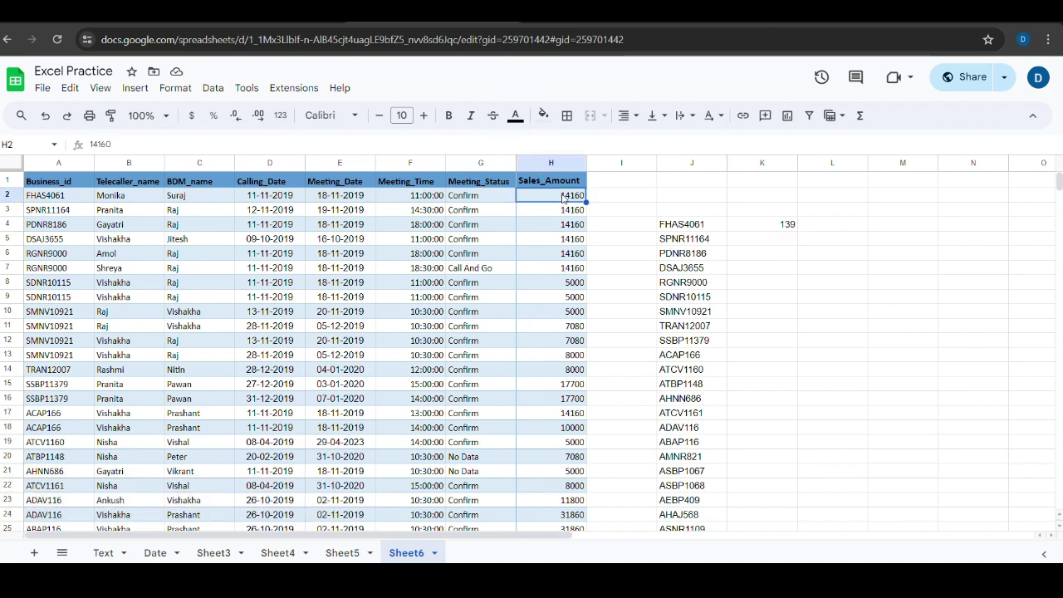
key("ctrl+shift+Down")
scroll(648, 427, "down", 5)
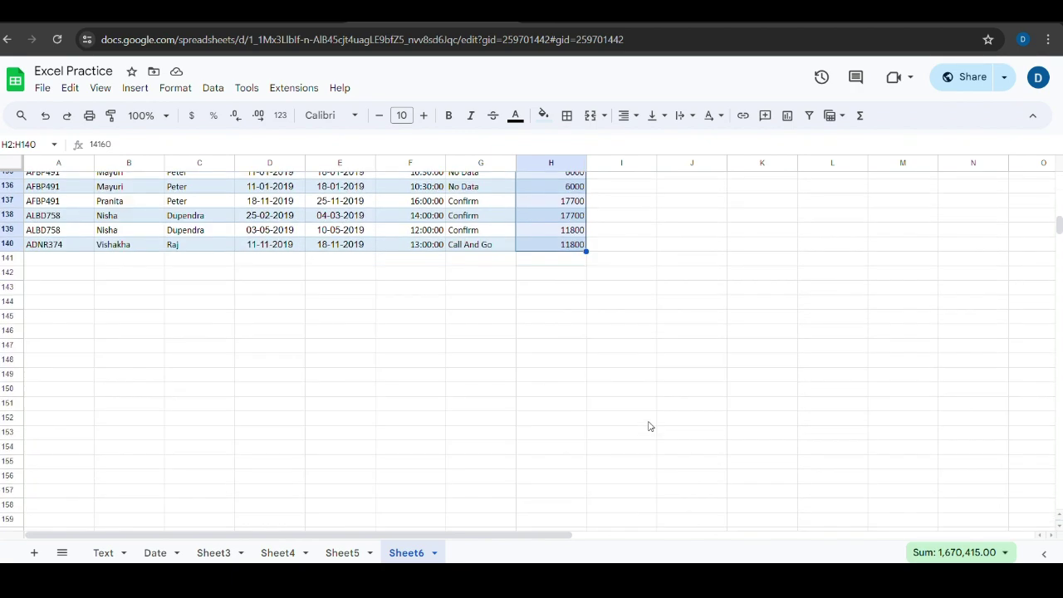
scroll(617, 408, "up", 3)
left_click_drag(691, 400, 639, 402)
left_click_drag(565, 385, 567, 182)
left_click(812, 196)
Step: Compare the numeric Sales_Amount column and the text Meeting_Status column with the COUNT formula in K4
left_click(551, 162)
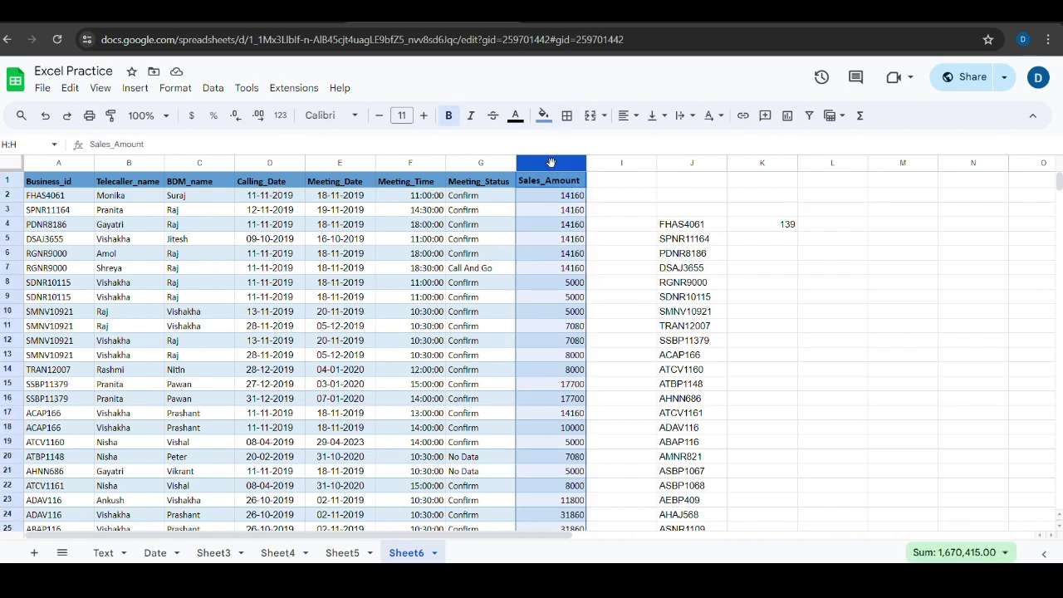
left_click(866, 331)
left_click(551, 162)
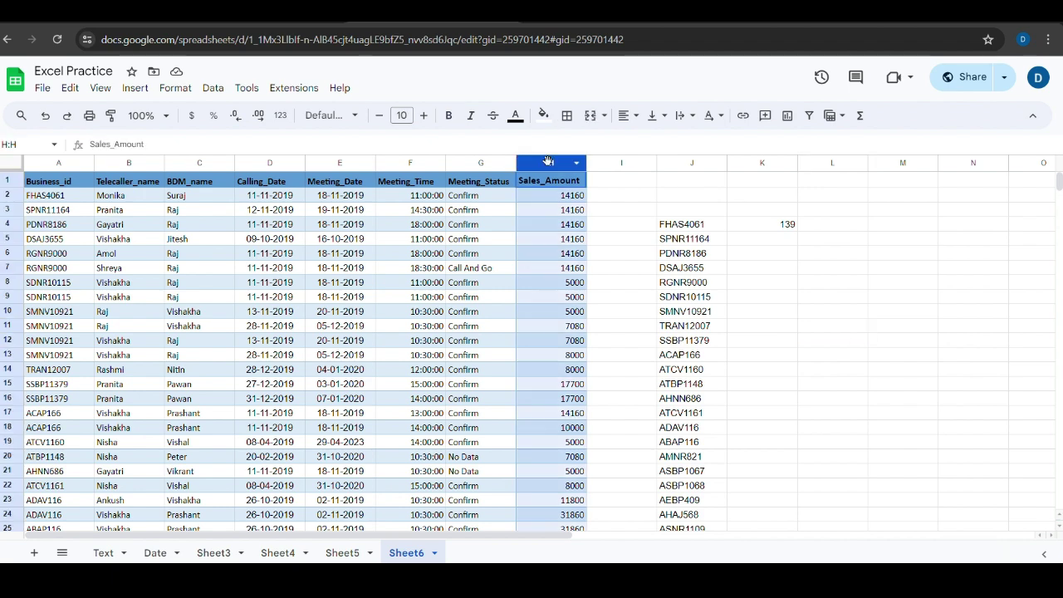
left_click(481, 166)
left_click_drag(985, 355, 924, 353)
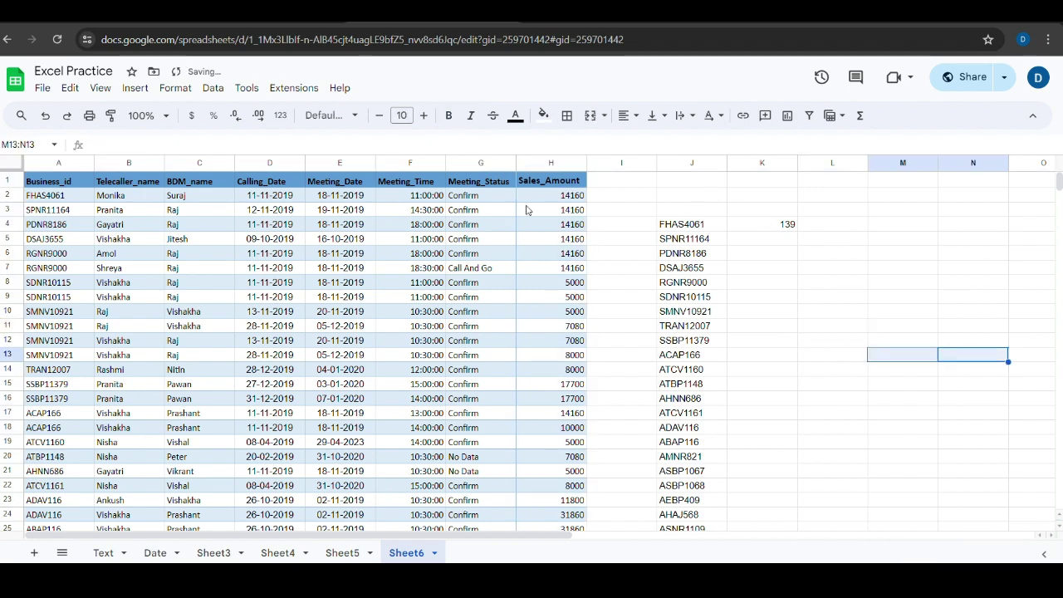
left_click(471, 162)
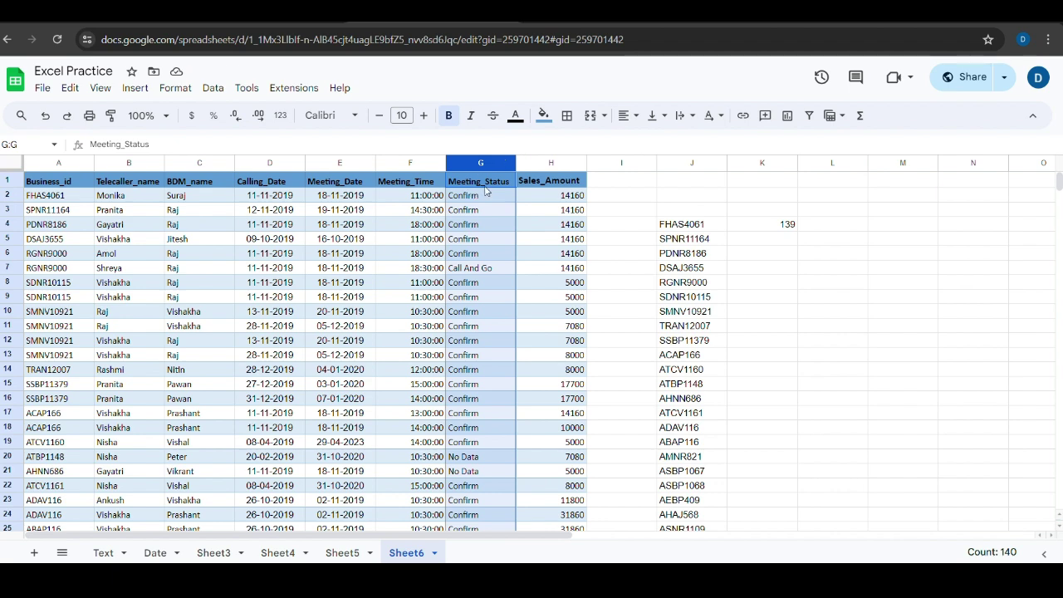
left_click(785, 225)
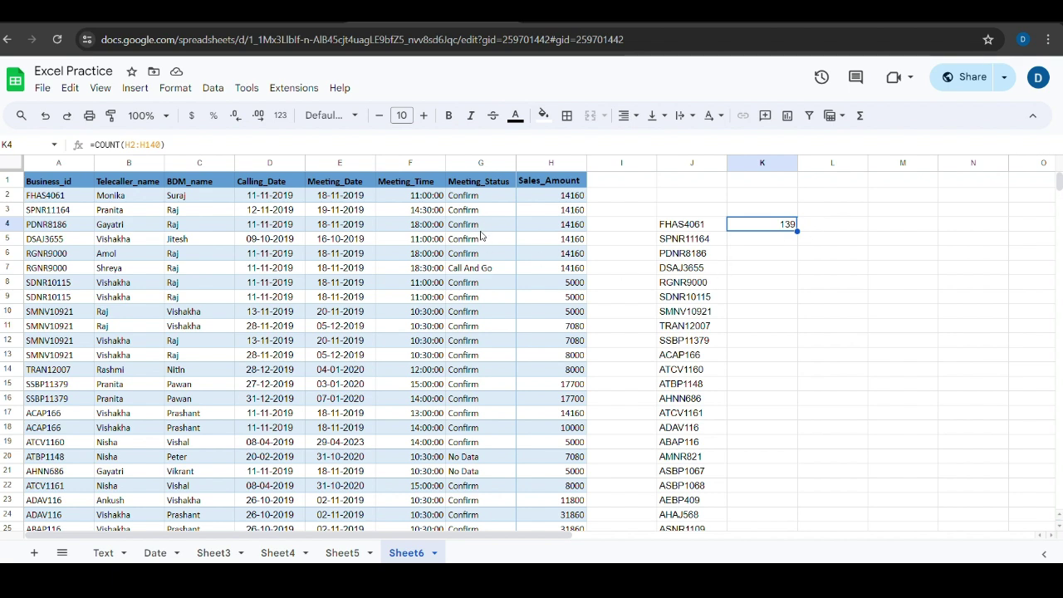
Step: Enter a COUNT formula in cell K6 over the Business_id range A2:A140
scroll(465, 249, "down", 3)
scroll(468, 272, "up", 3)
left_click(763, 256)
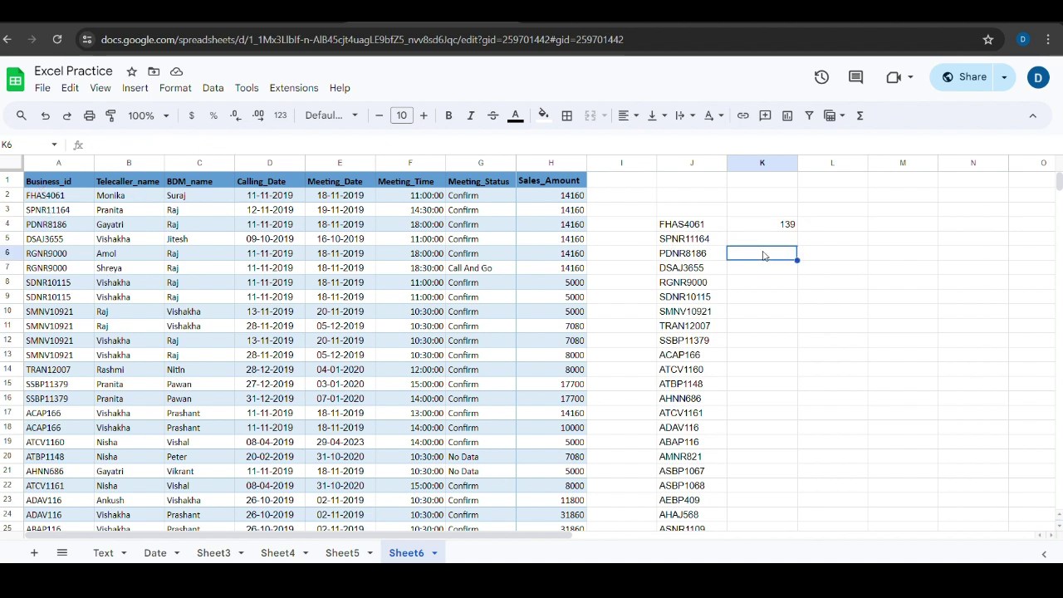
type("=coun")
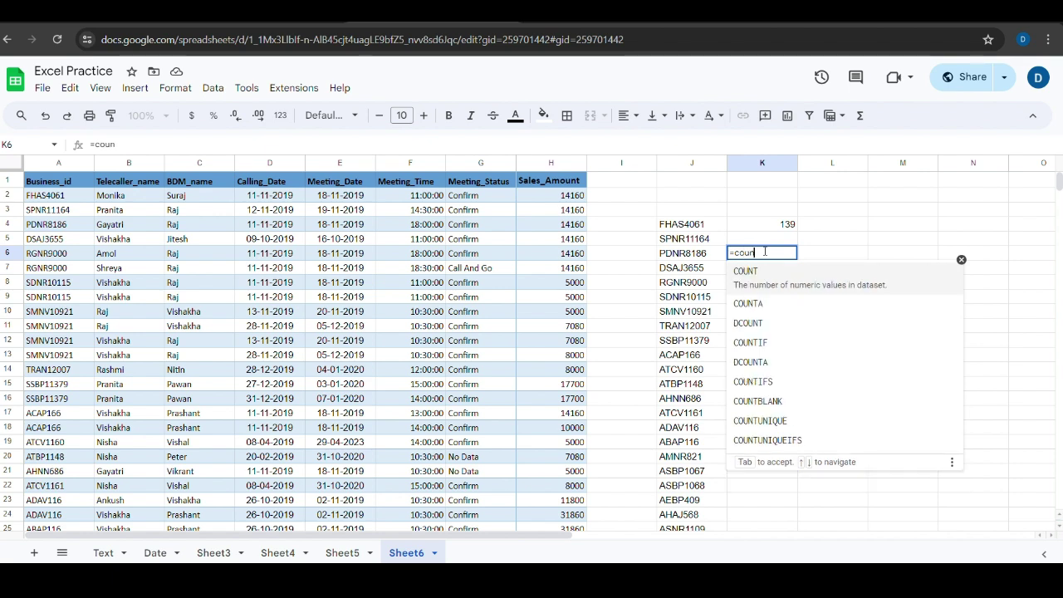
left_click(760, 274)
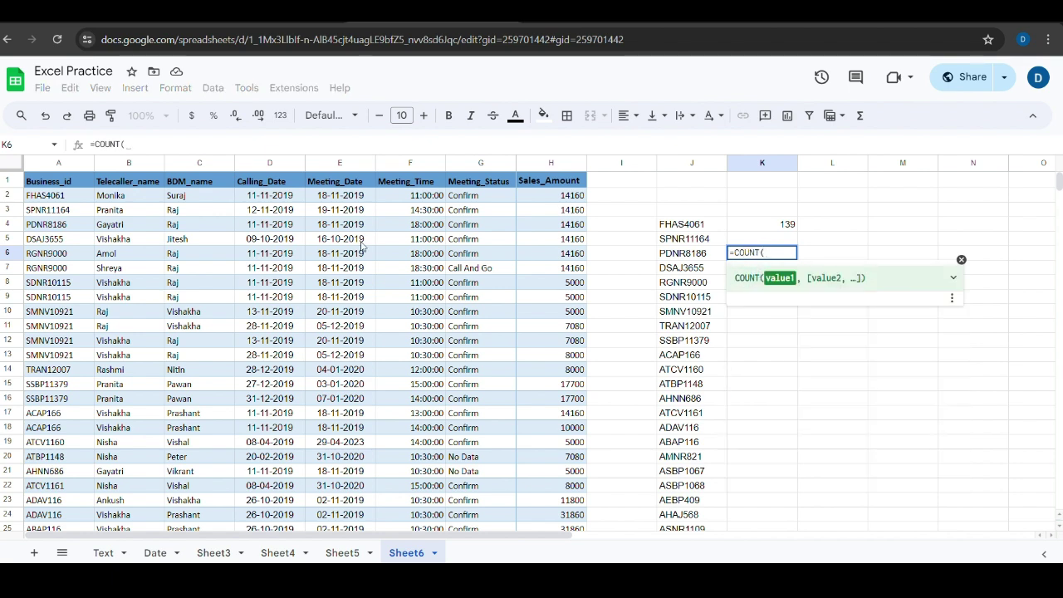
left_click(52, 198)
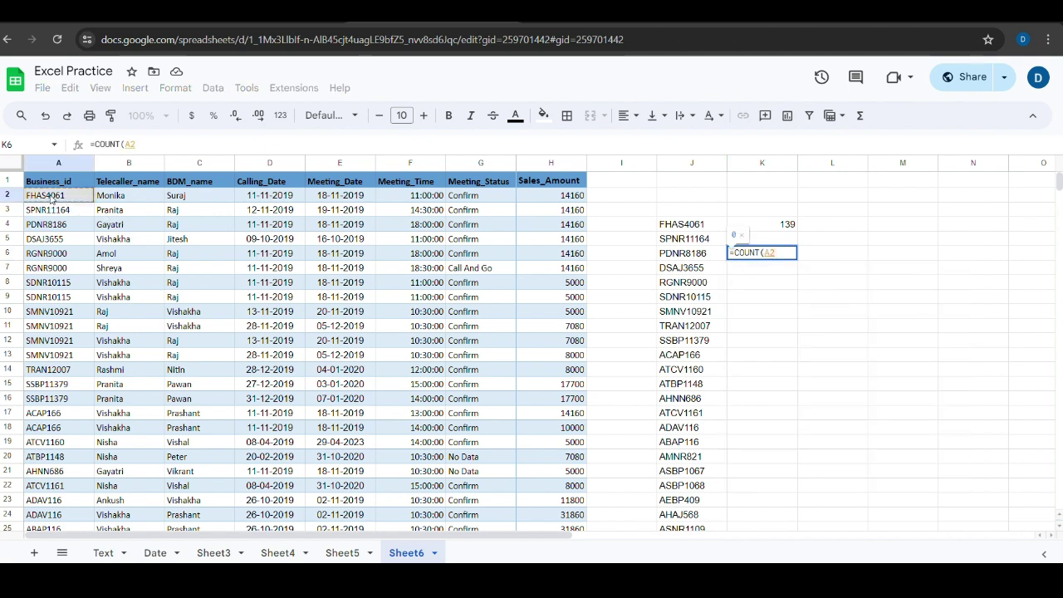
key("ctrl+shift+Down")
key("Return")
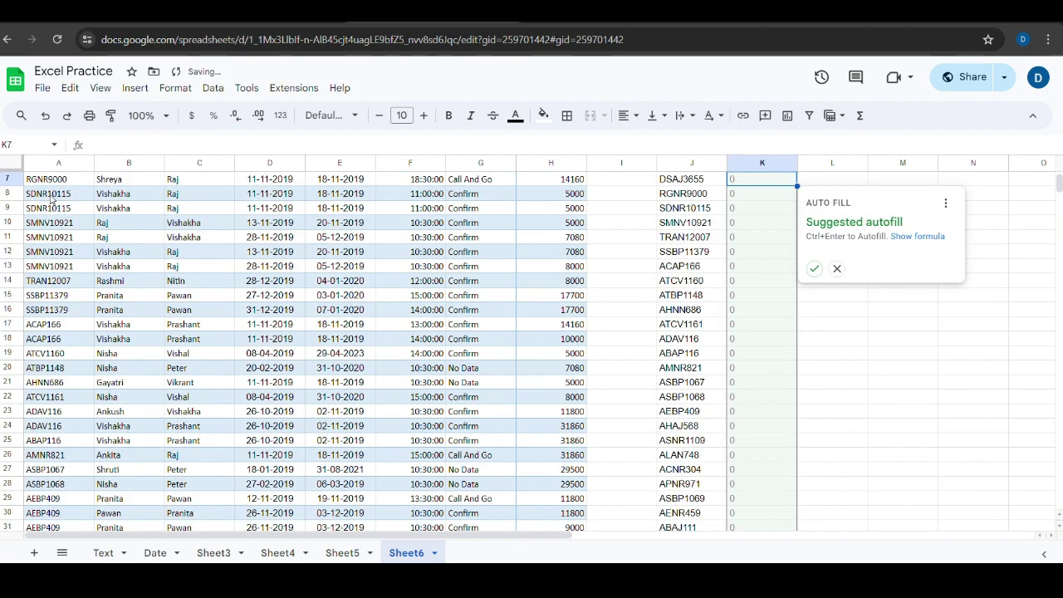
Step: Try the suggested autofill of the Business_id COUNT formula below K6 and undo it
left_click(815, 270)
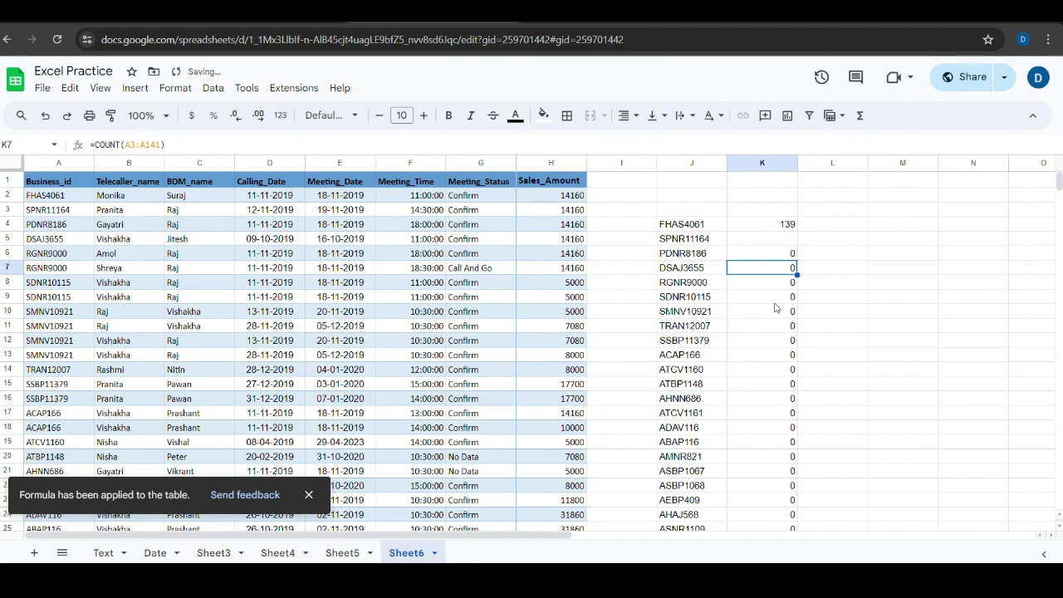
scroll(775, 324, "down", 15)
scroll(775, 324, "up", 9)
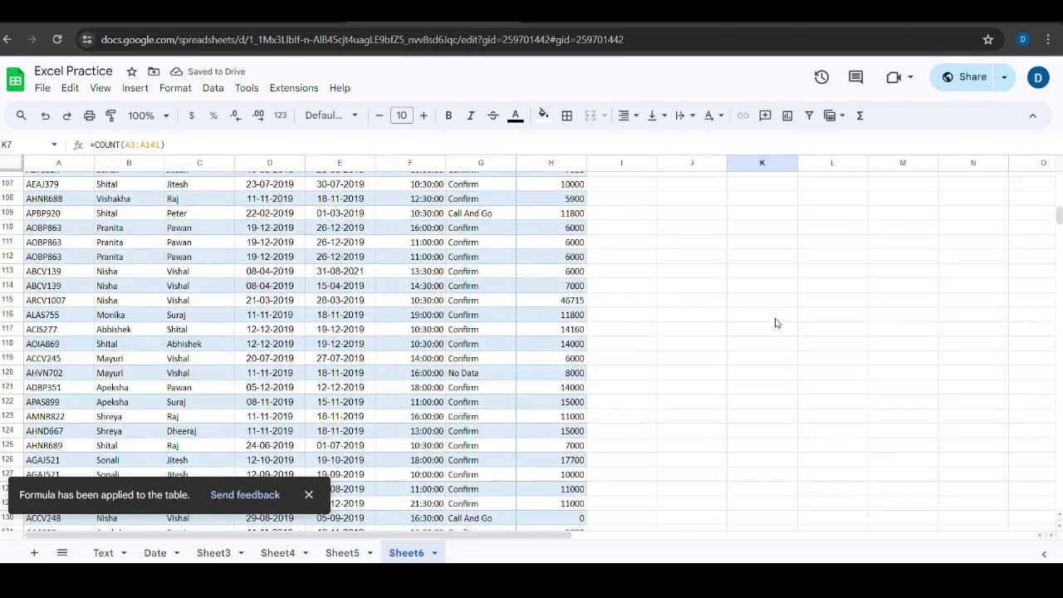
scroll(776, 324, "up", 7)
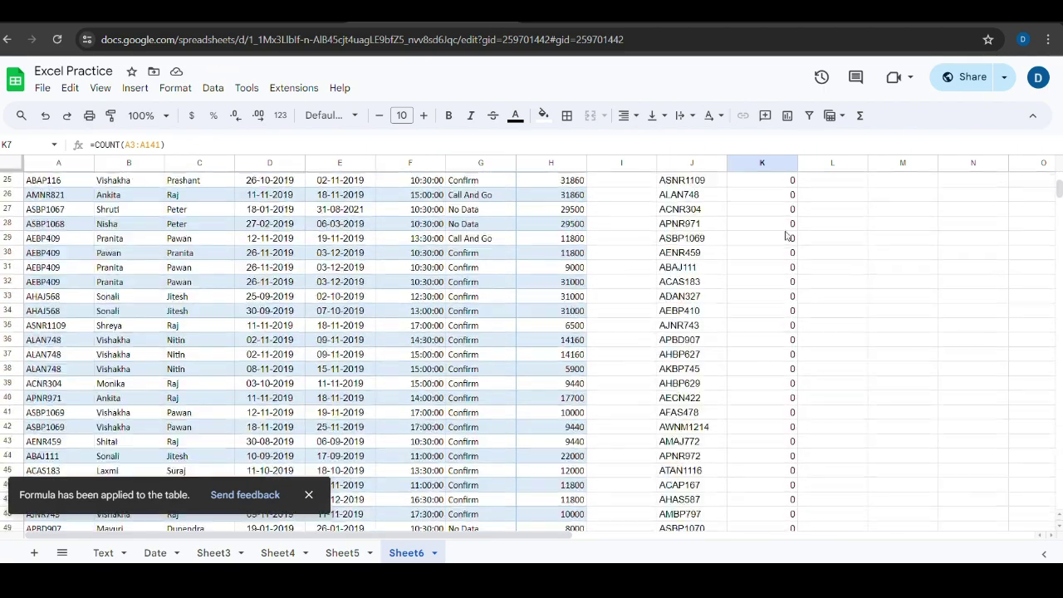
key("Up")
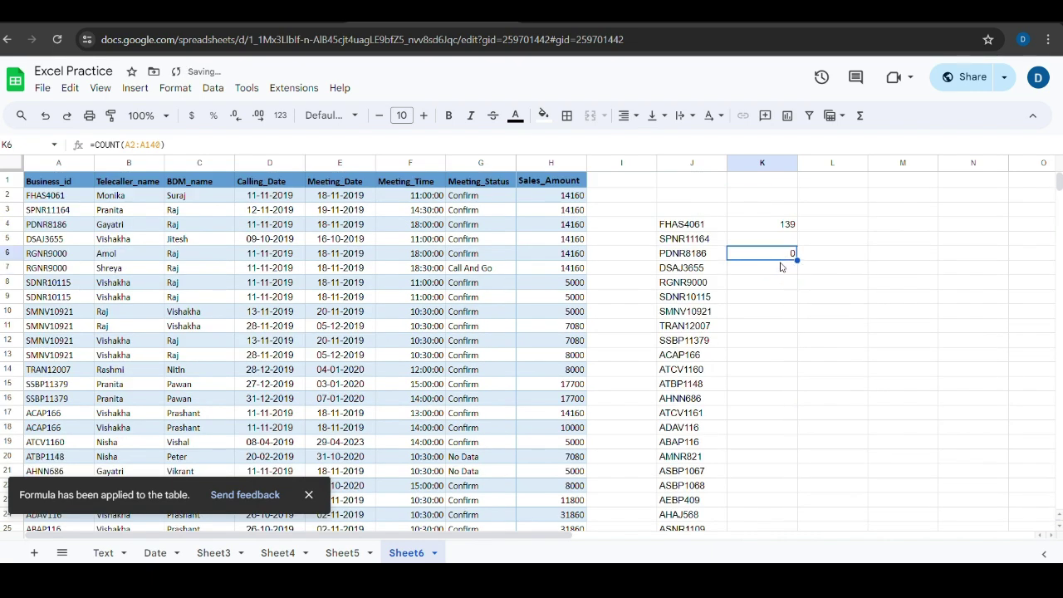
Step: Replace the COUNT formula in K6 with a COUNTA formula over the Business_id range A2:A140
double_click(790, 256)
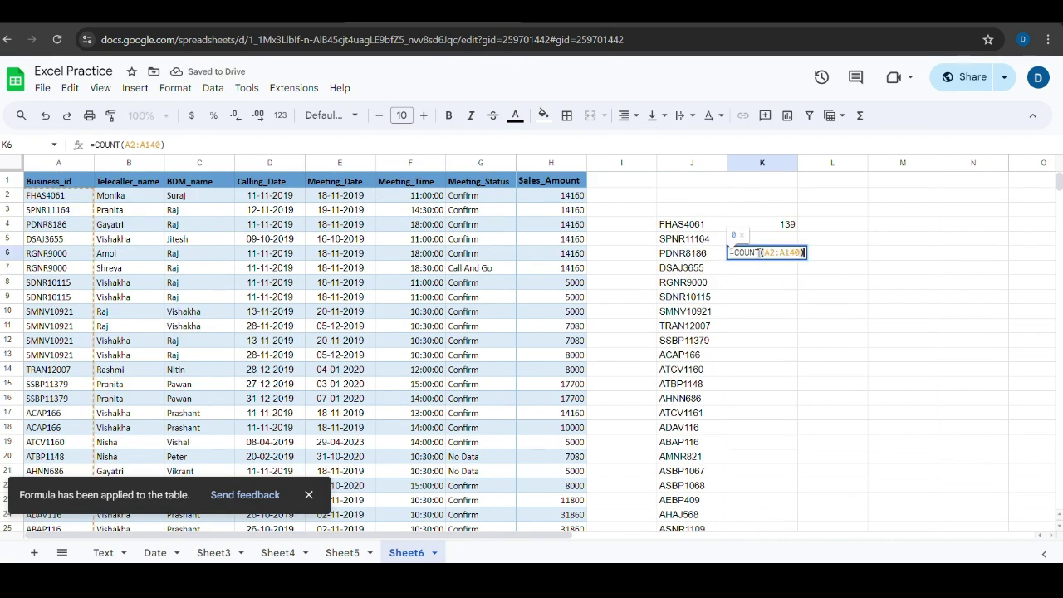
key("BackSpace")
key("BackSpace")
key("BackSpace")
key("BackSpace")
key("BackSpace")
key("BackSpace")
key("BackSpace")
key("BackSpace")
key("BackSpace")
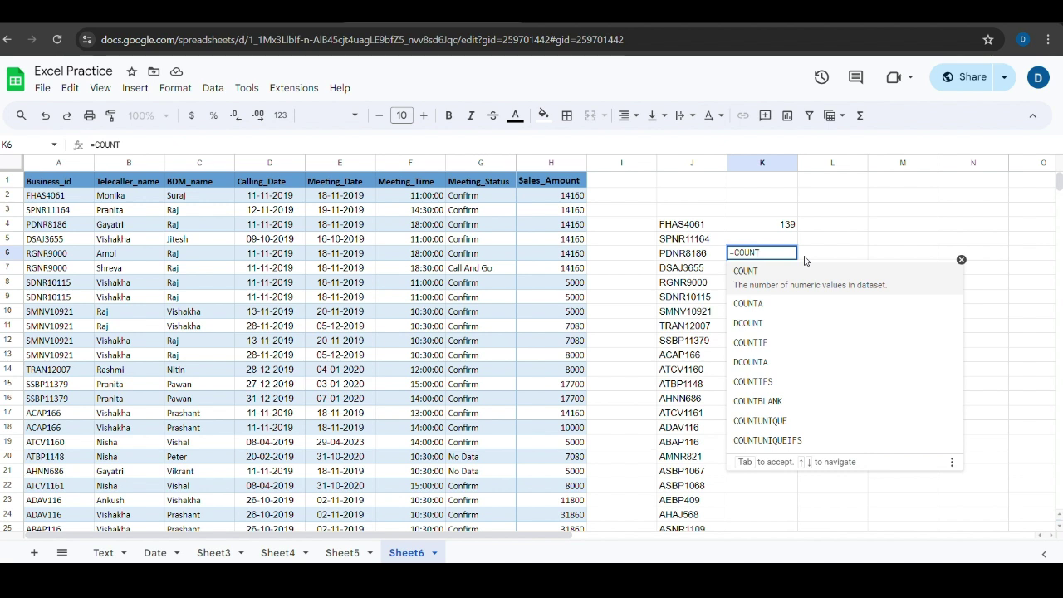
left_click(762, 304)
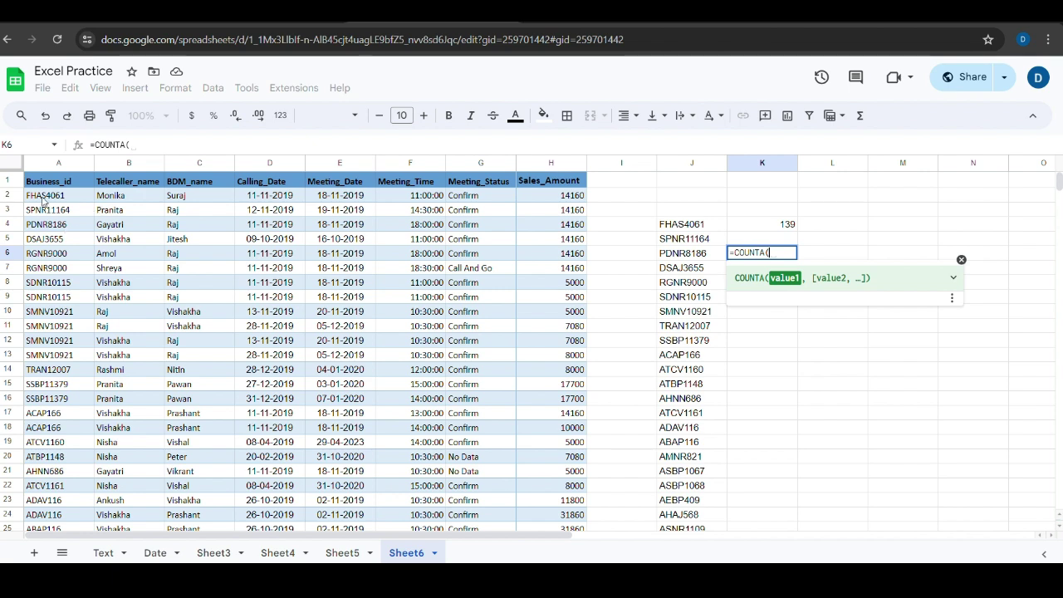
left_click(45, 200)
key("ctrl+shift+Down")
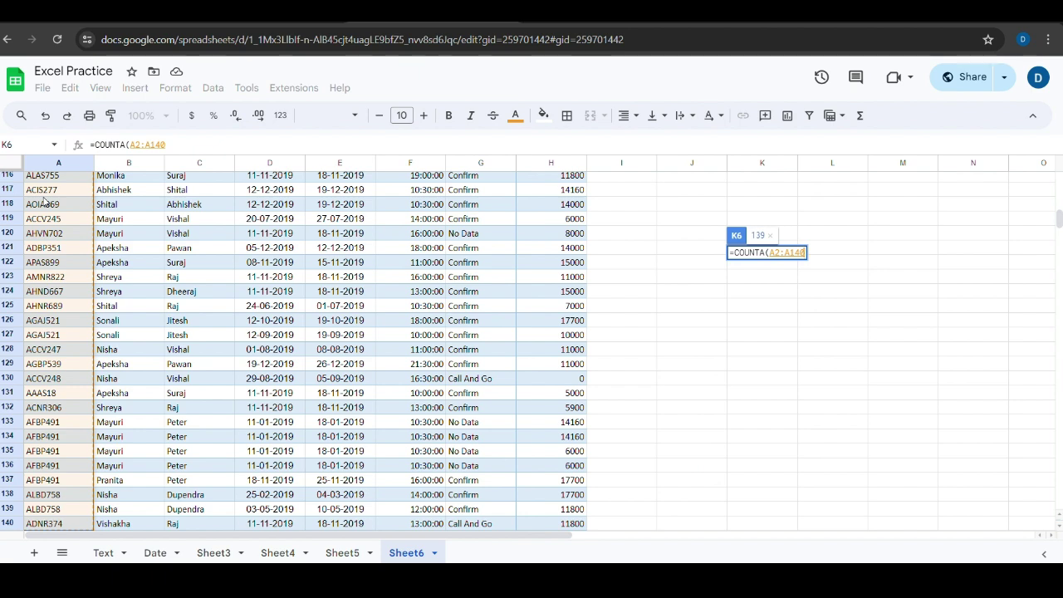
key("Return")
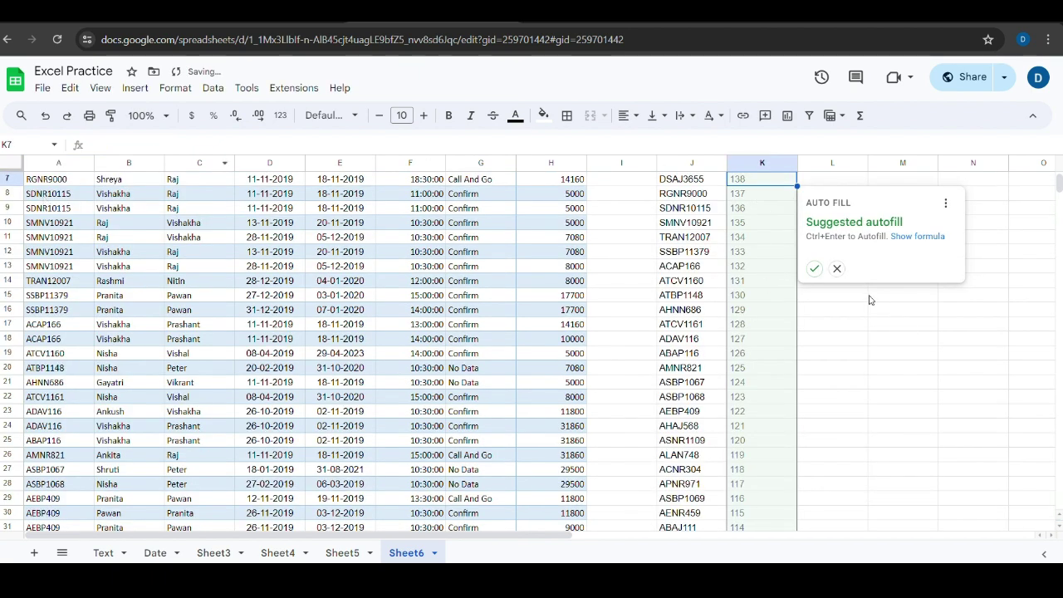
Step: Try the suggested autofill of the COUNTA formula down column K and undo it
left_click(814, 271)
scroll(812, 285, "up", 2)
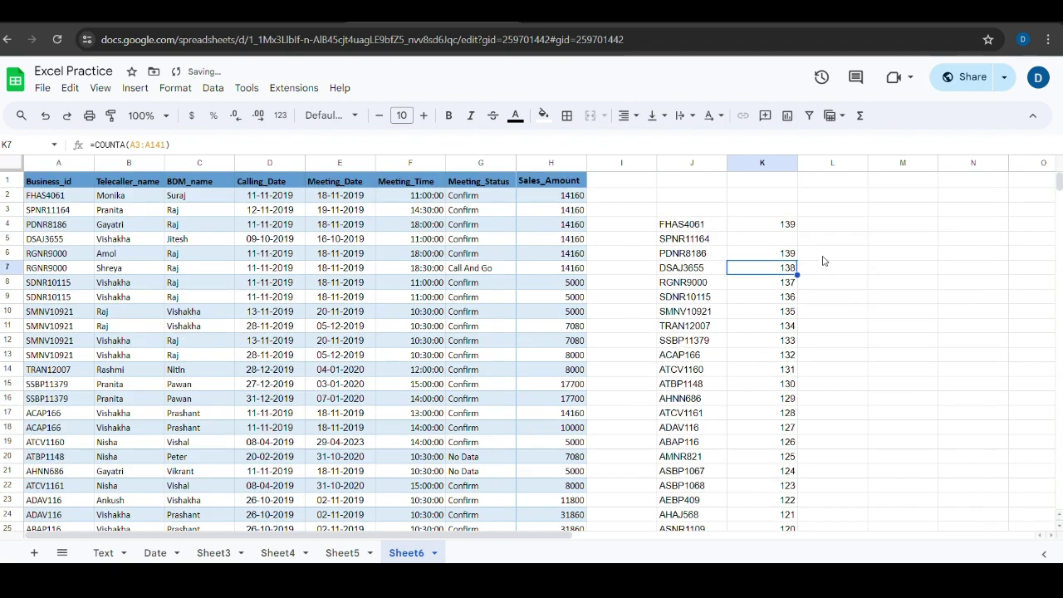
key("ctrl+z")
left_click(829, 284)
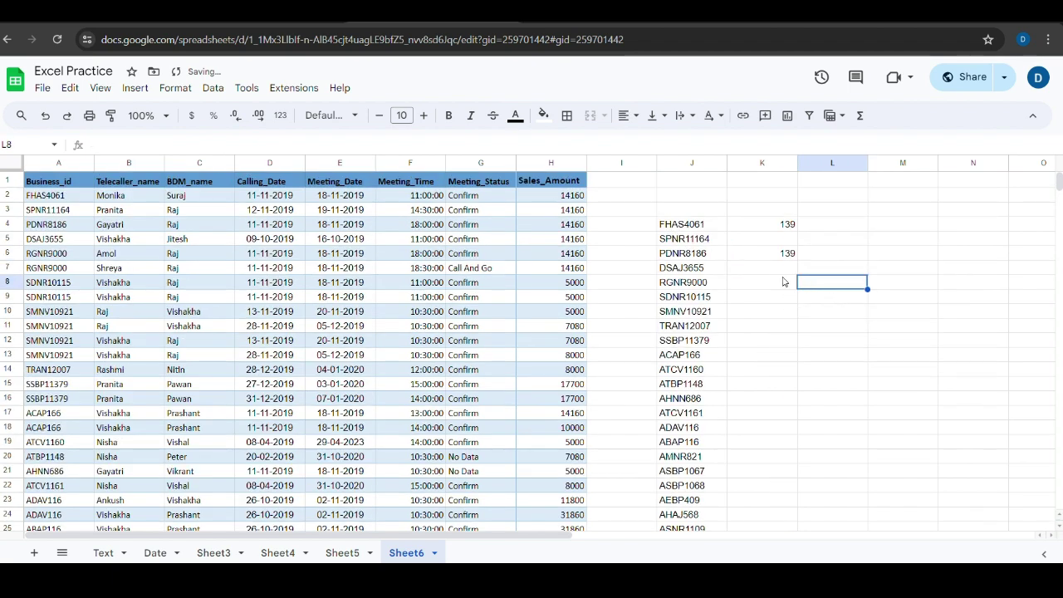
Step: Check the COUNTA formula in K6 against the Business_id range A2:A140 that it covers
double_click(788, 255)
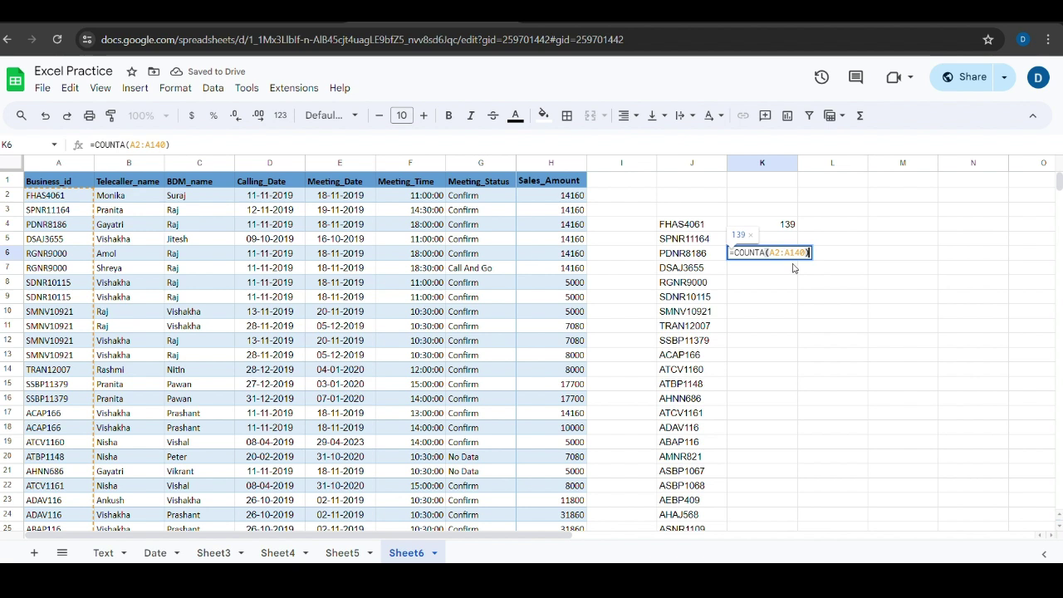
key("BackSpace")
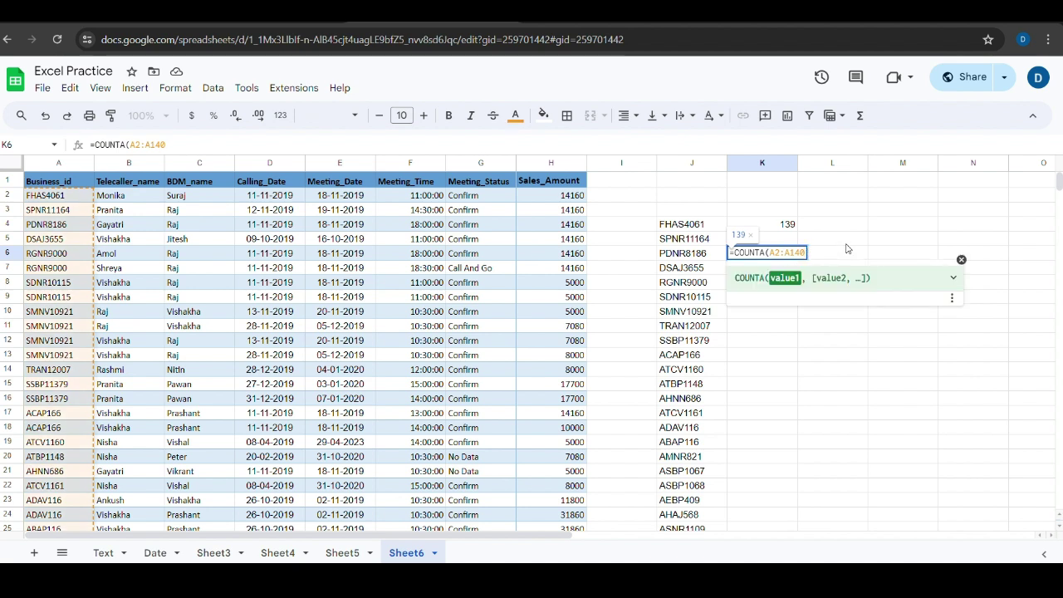
type(")")
key("Return")
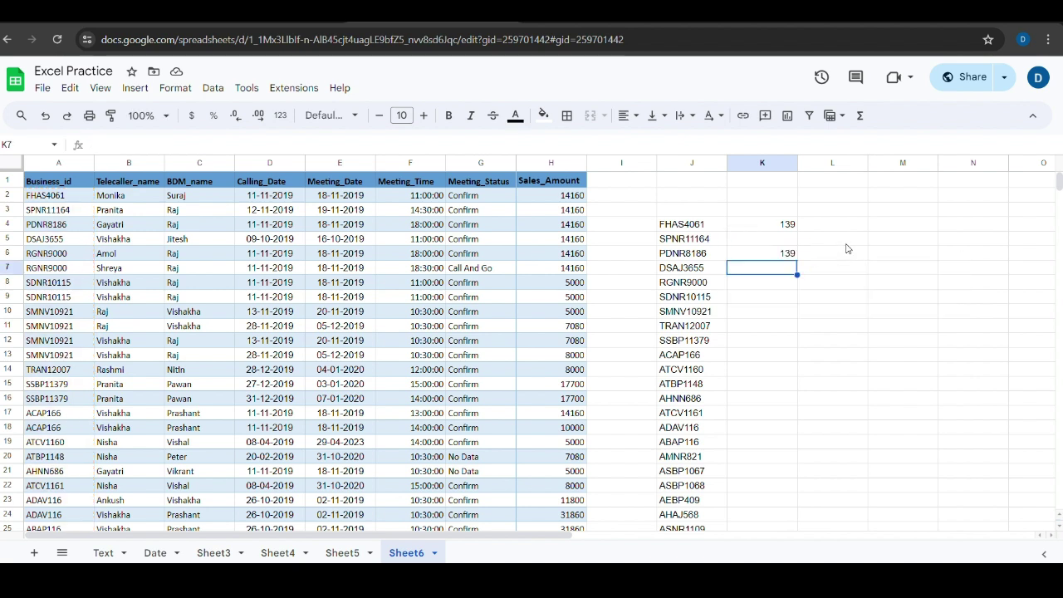
left_click(815, 325)
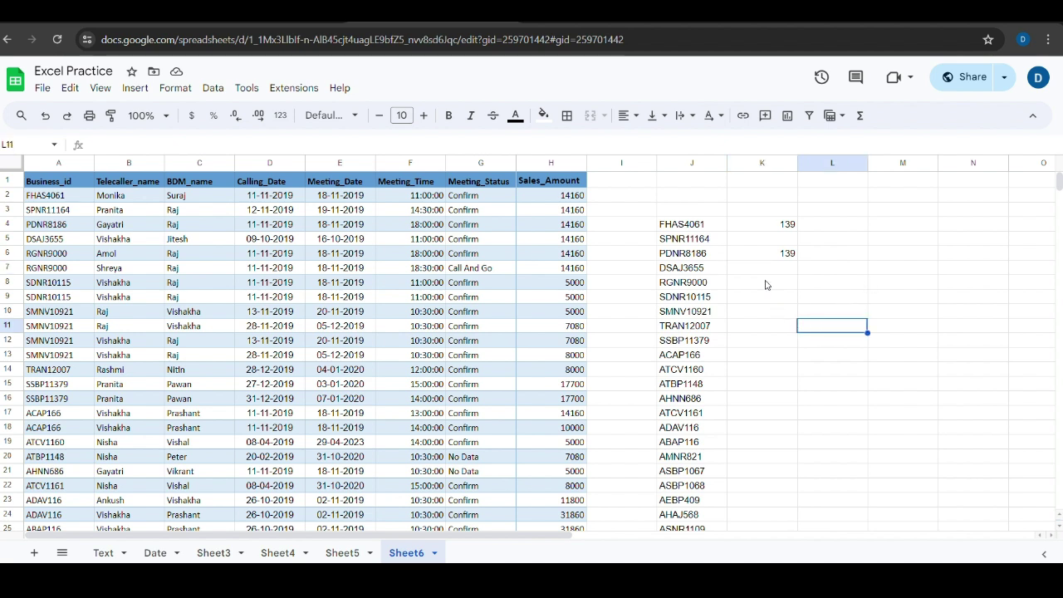
left_click(770, 282)
type("=coun")
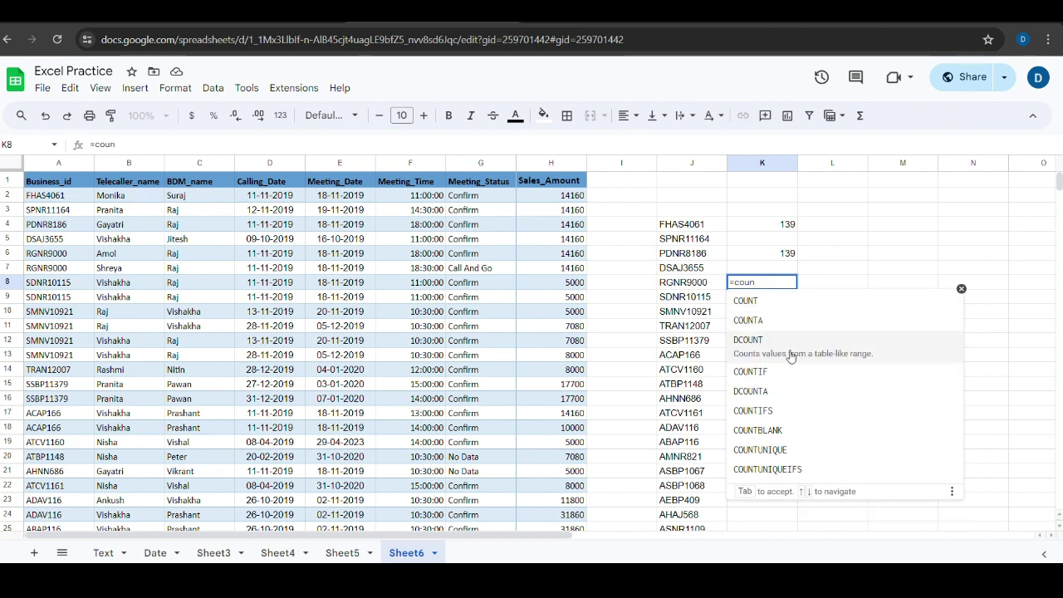
left_click(749, 360)
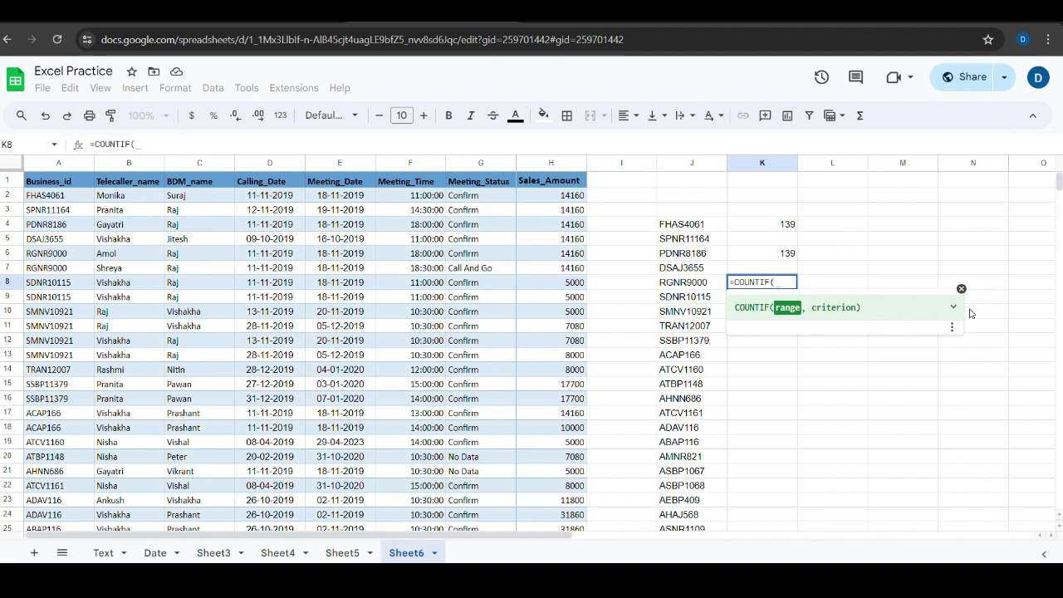
key("Escape")
left_click(970, 415)
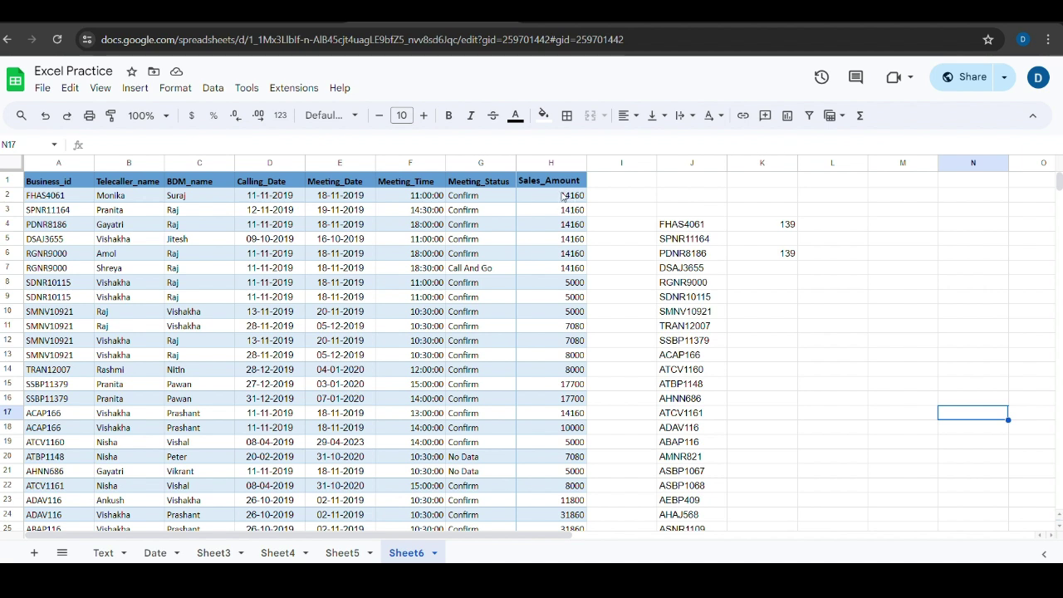
Step: Enter a COUNTIF formula in K8 over the sales amounts H2:H140, with only ">" as its criterion
left_click(759, 288)
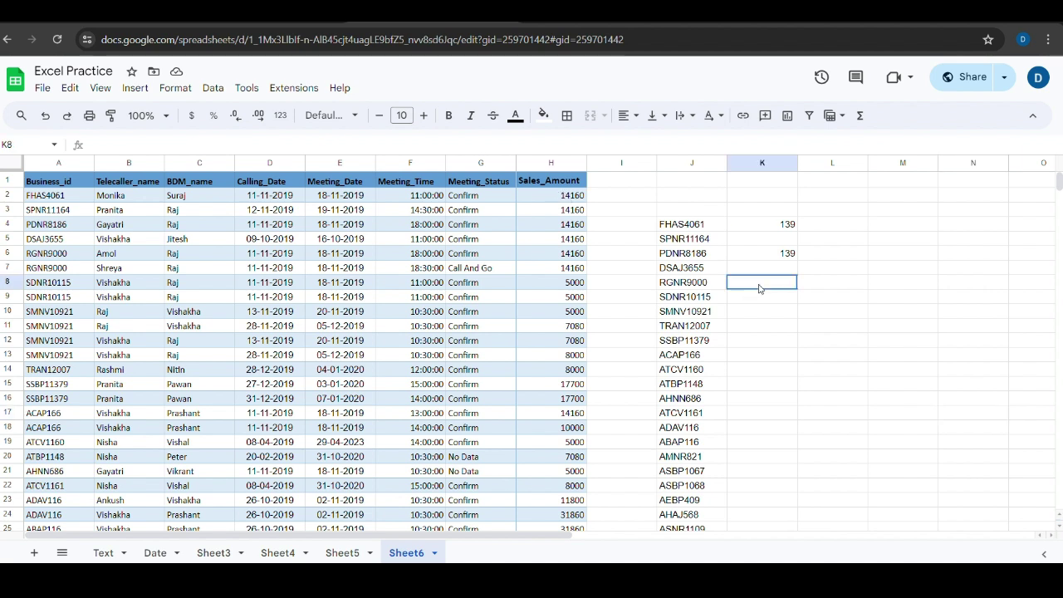
type("=count")
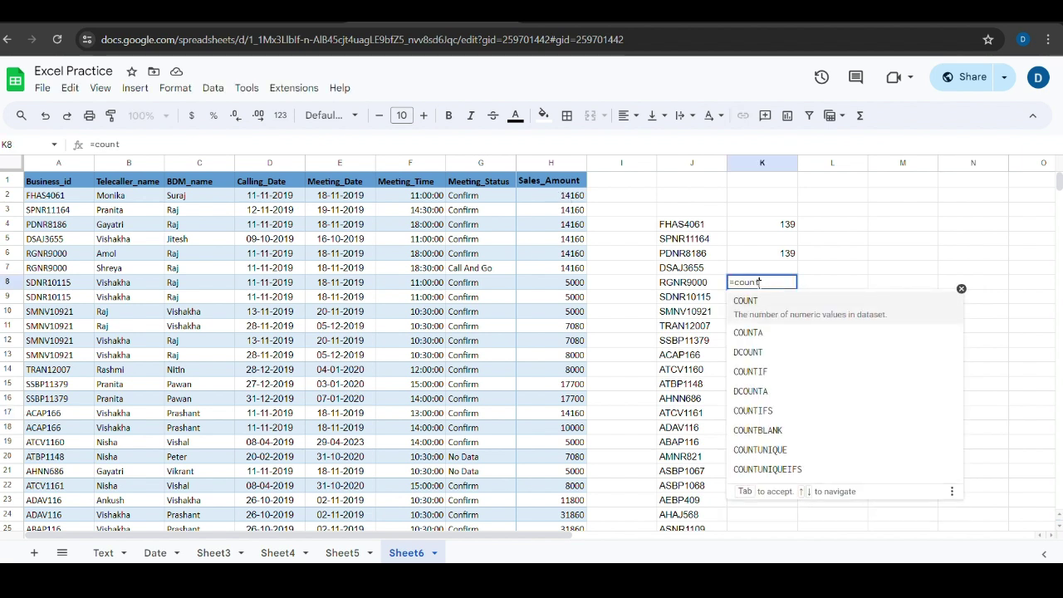
left_click(752, 372)
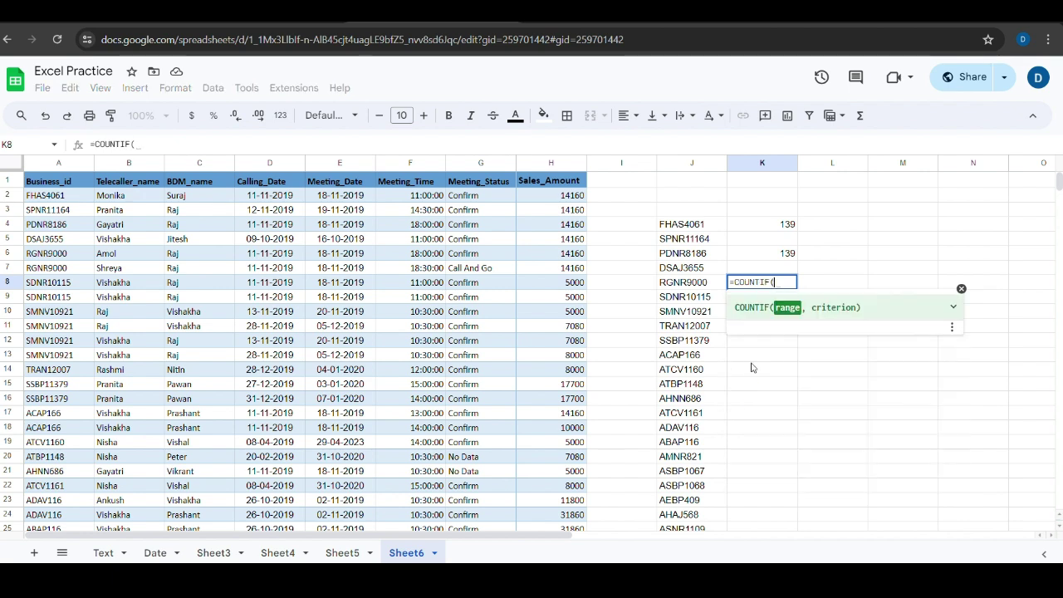
left_click(576, 198)
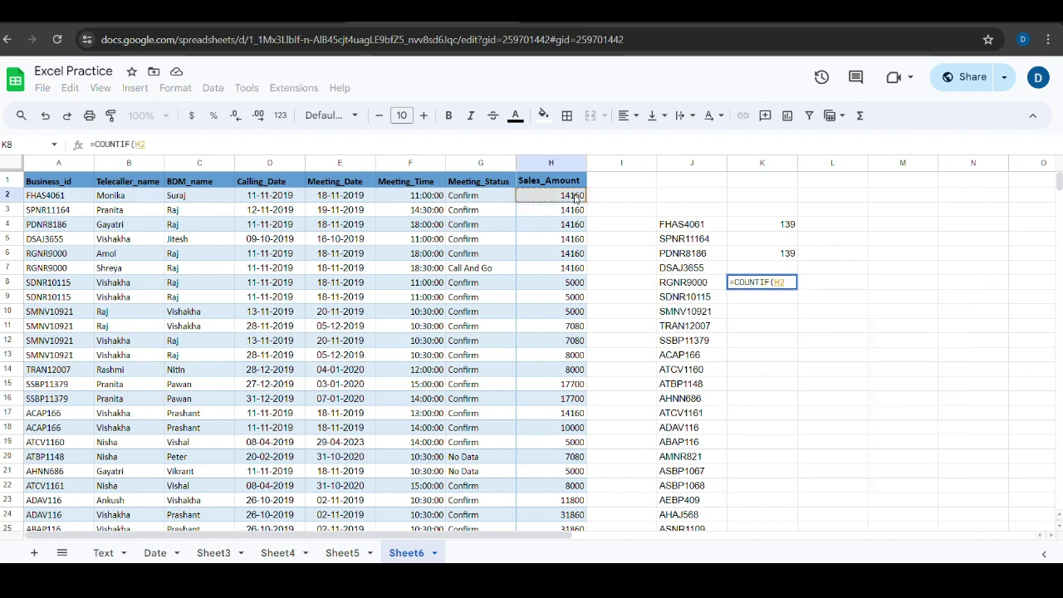
key("ctrl+shift+Down")
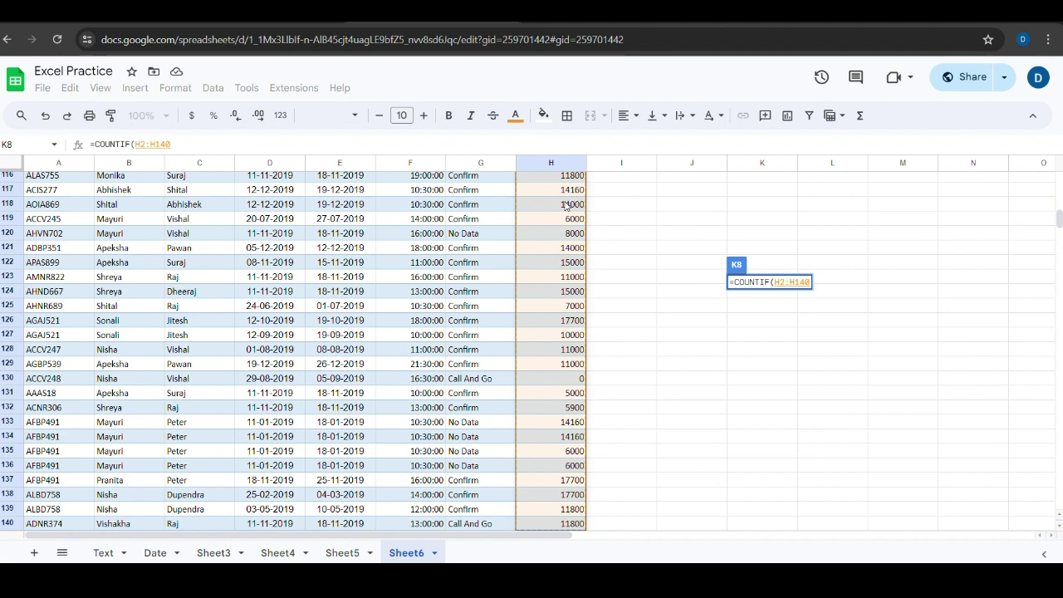
type(",")
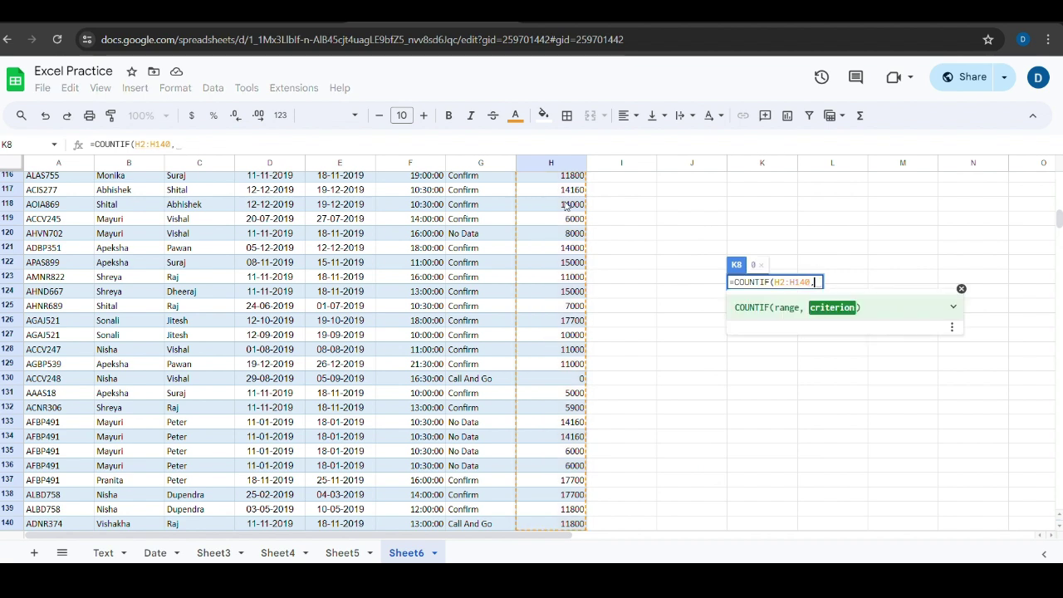
type("\"")
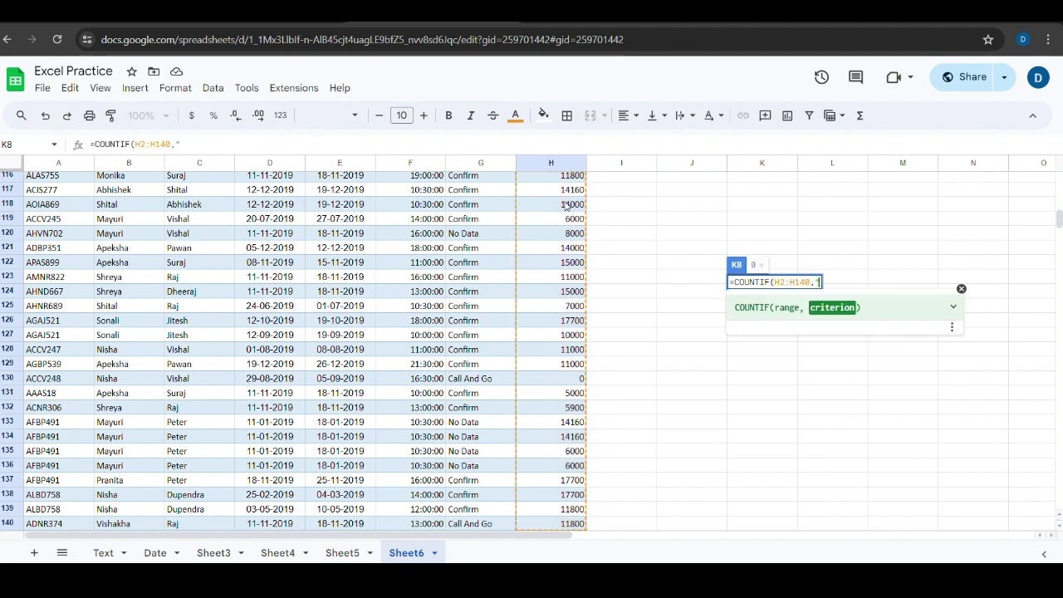
type(">")
left_click(566, 204)
type("10")
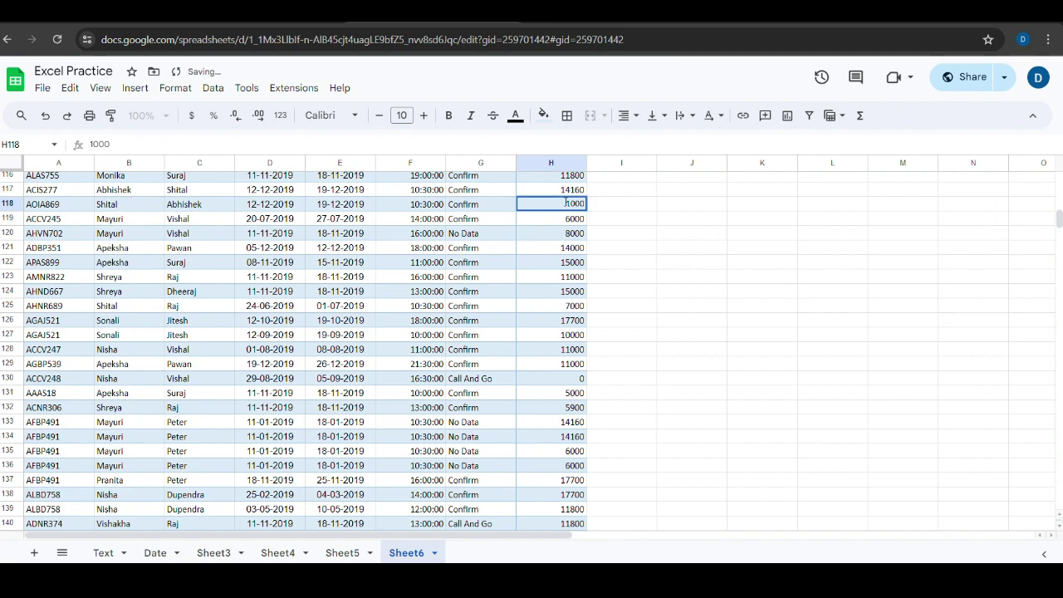
key("BackSpace")
key("BackSpace")
key("BackSpace")
key("BackSpace")
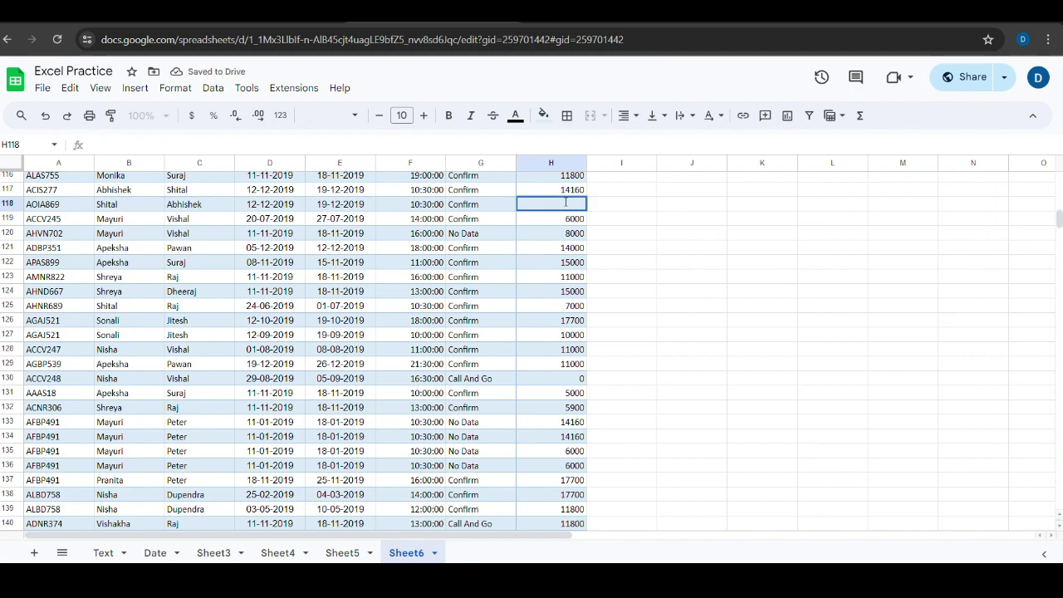
scroll(748, 388, "up", 20)
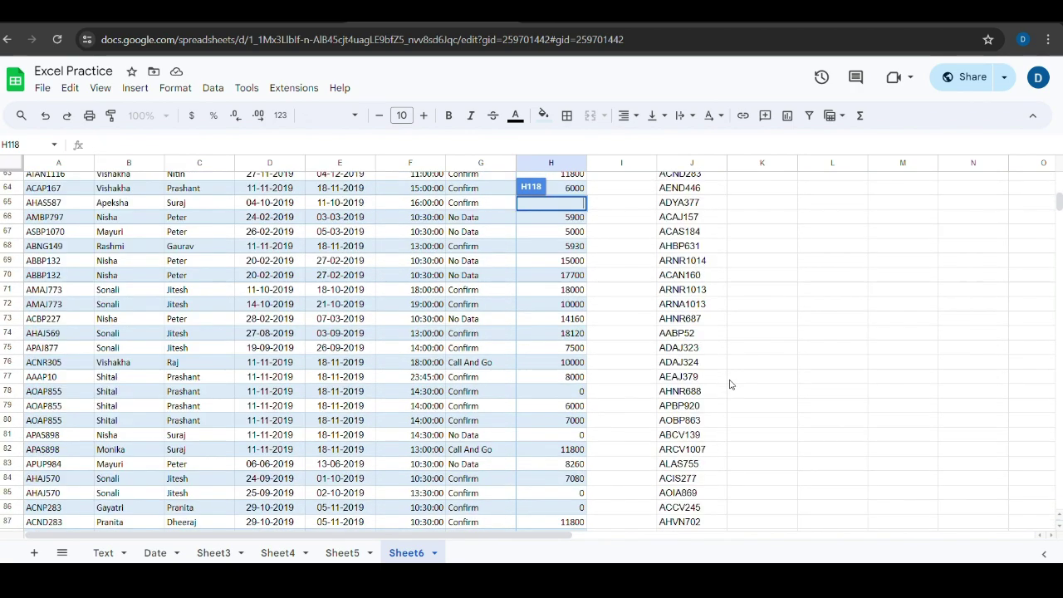
scroll(731, 385, "up", 9)
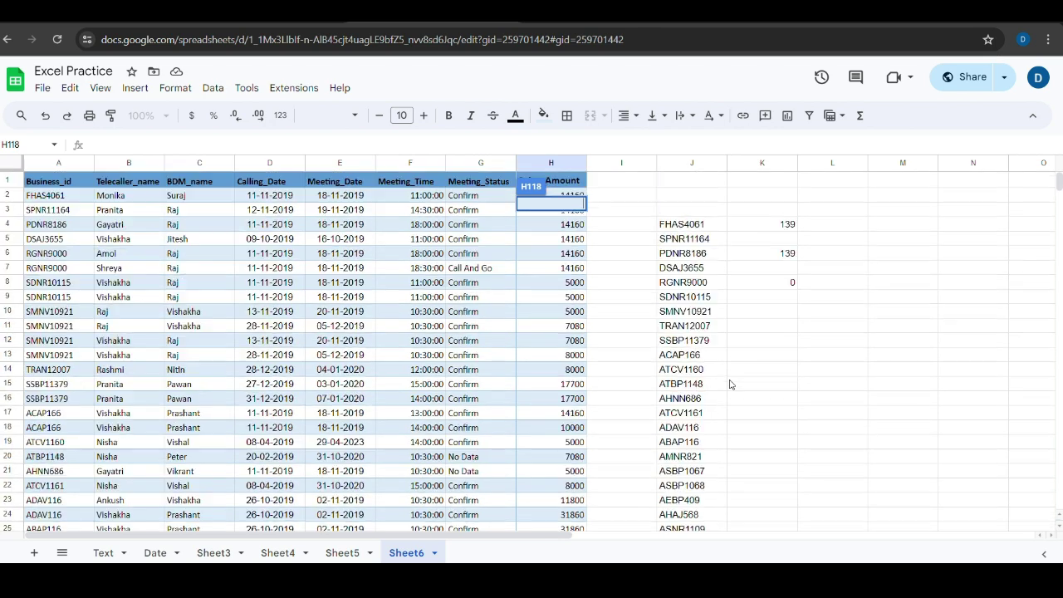
key("Escape")
Step: Set the criterion of the COUNTIF formula in K8 to ">10000"
double_click(790, 285)
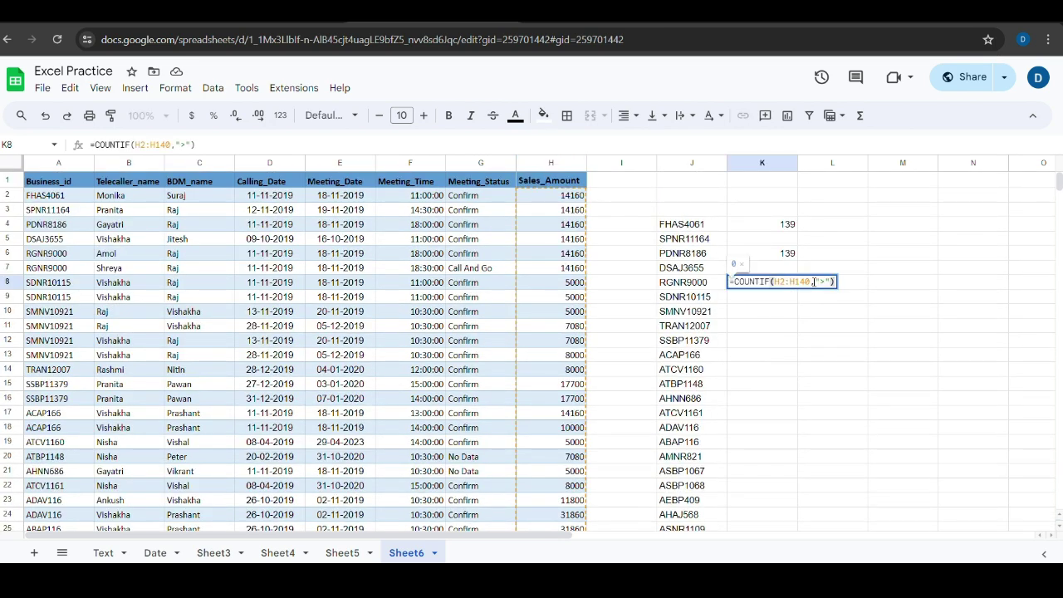
left_click(820, 282)
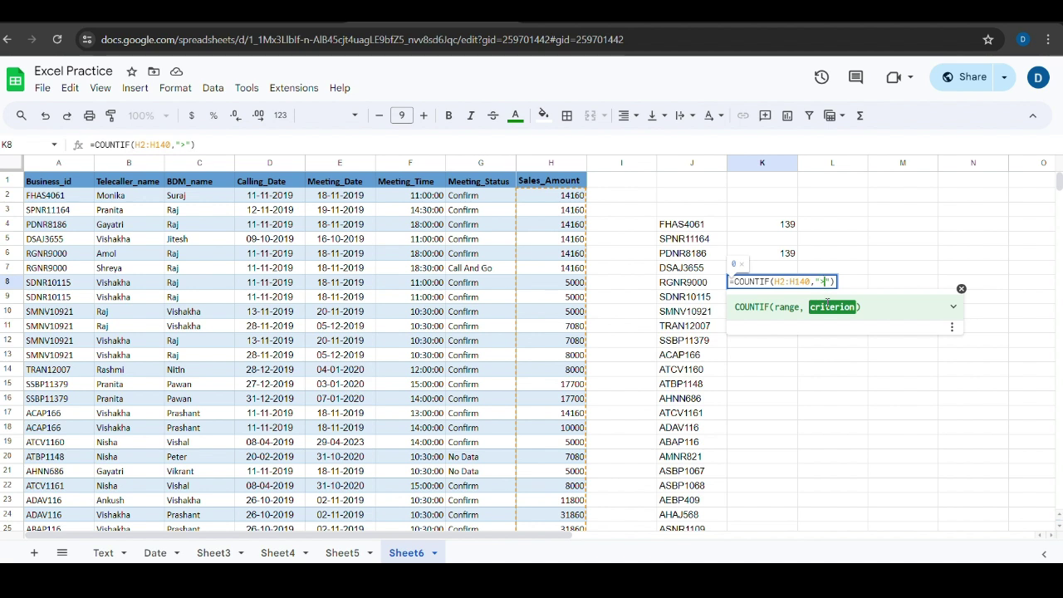
type("1000")
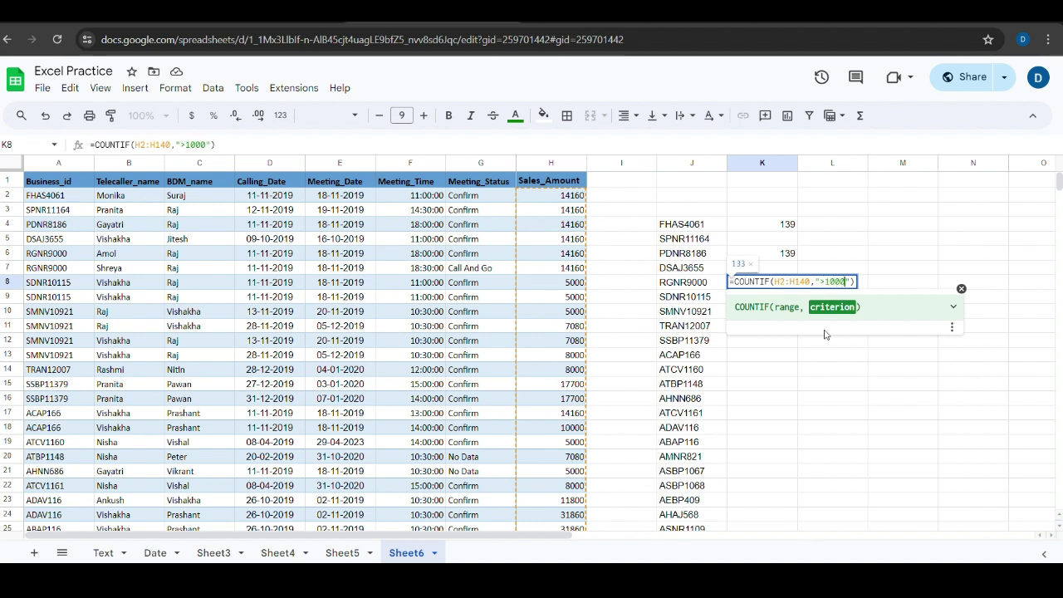
type("0")
key("Return")
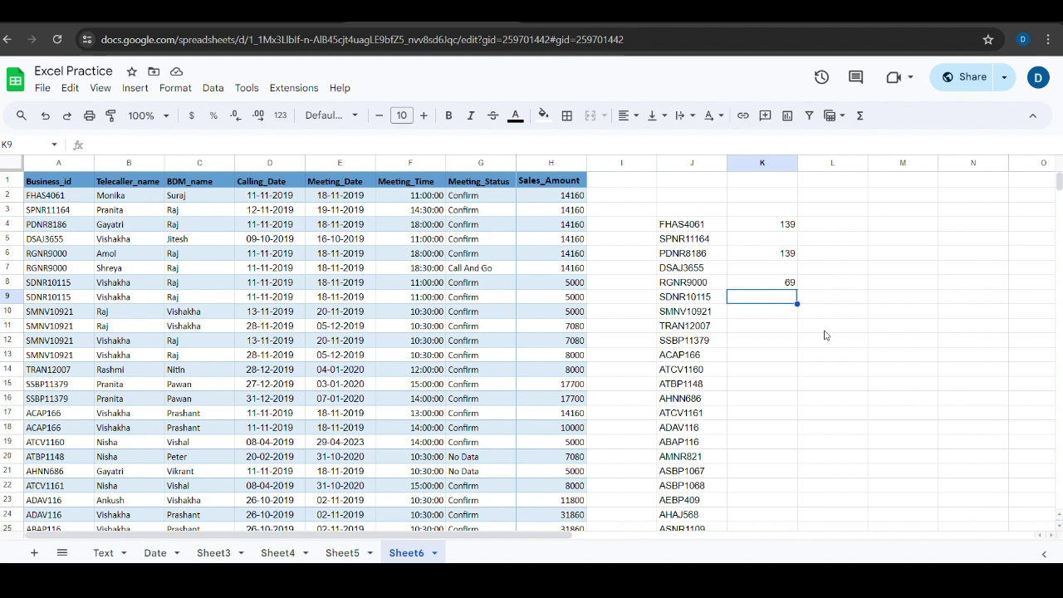
Step: Start a COUNTIFS formula in K10 with the sales amounts H2:H140 as the first range and ">10000" as its criterion
left_click(773, 328)
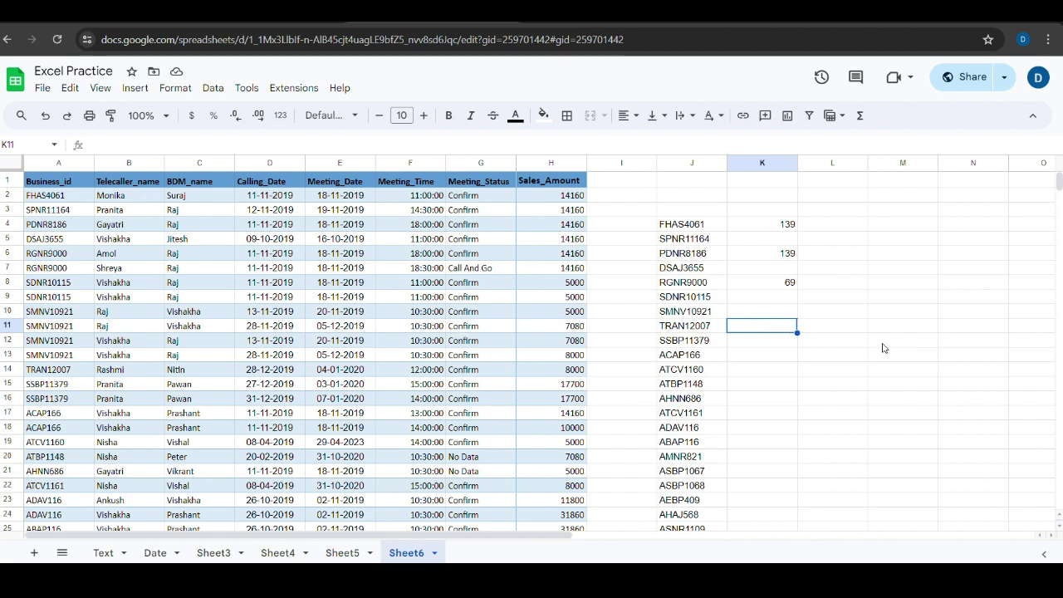
left_click(767, 313)
type("=c")
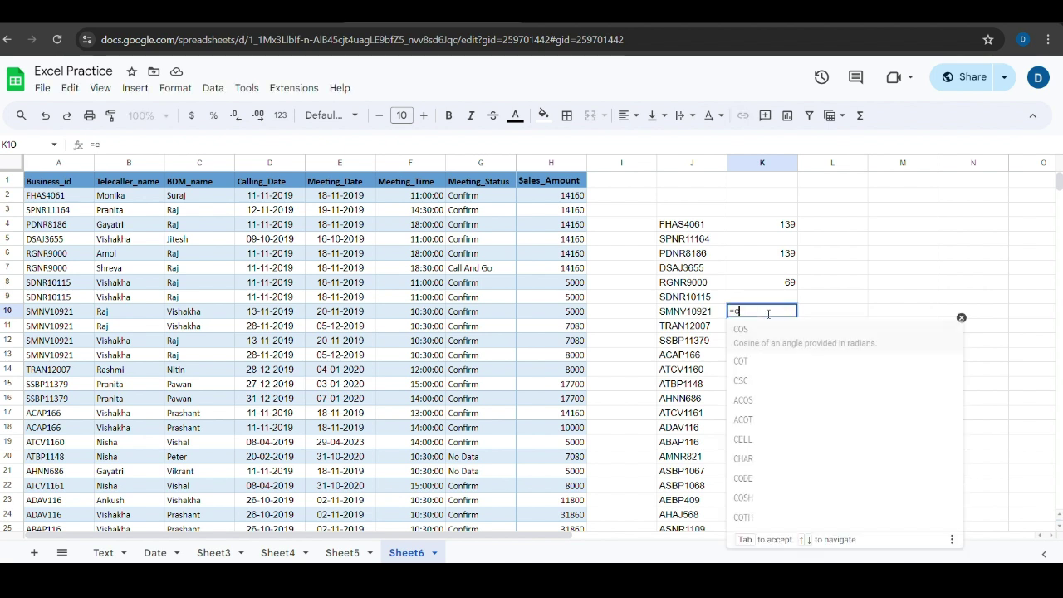
type("oun")
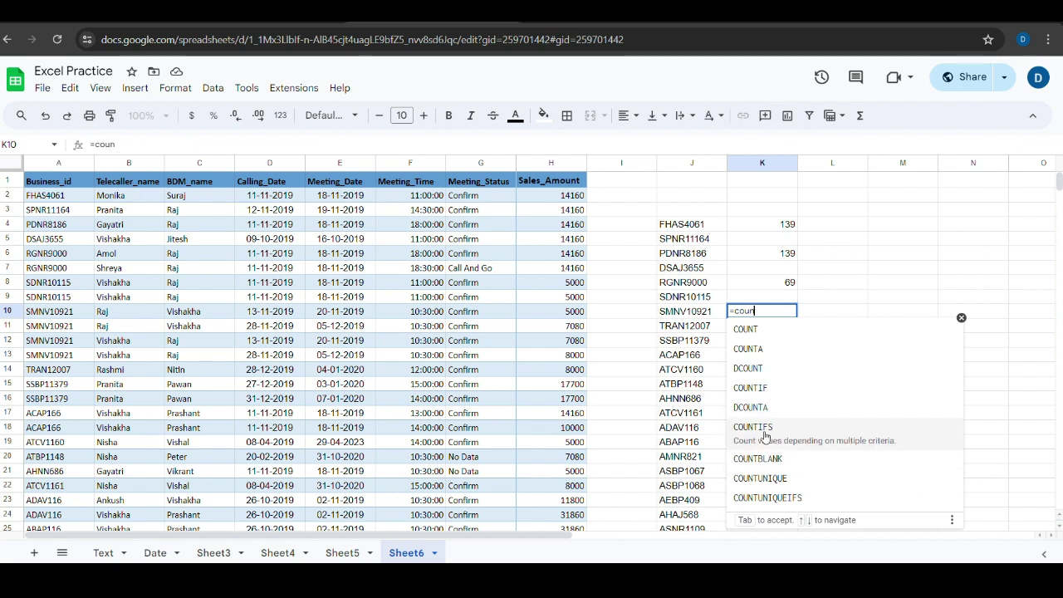
left_click(763, 428)
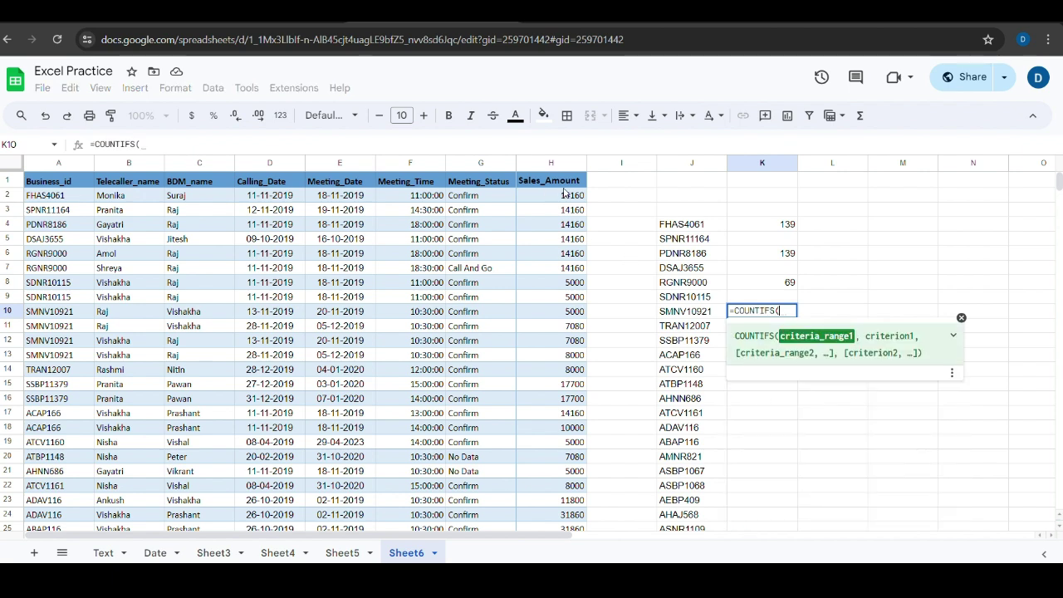
left_click(553, 200)
key("ctrl+shift+Down")
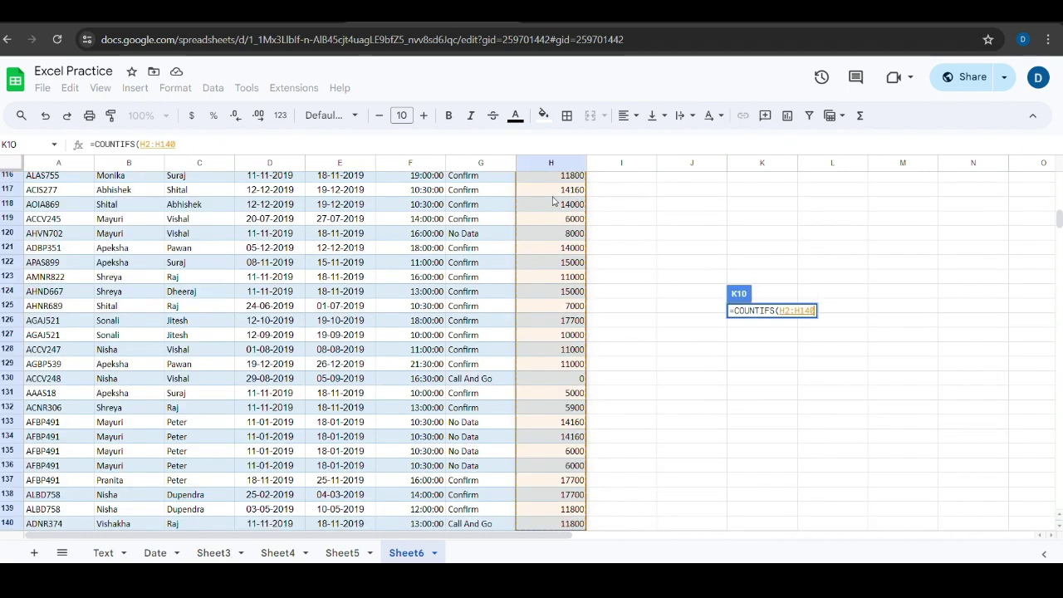
type(",")
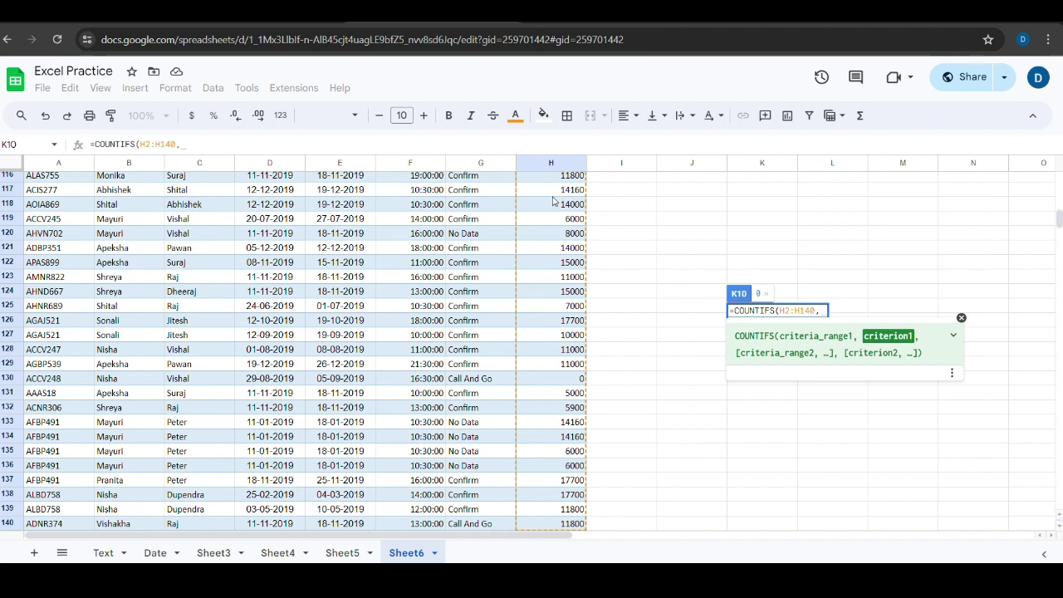
type("\">")
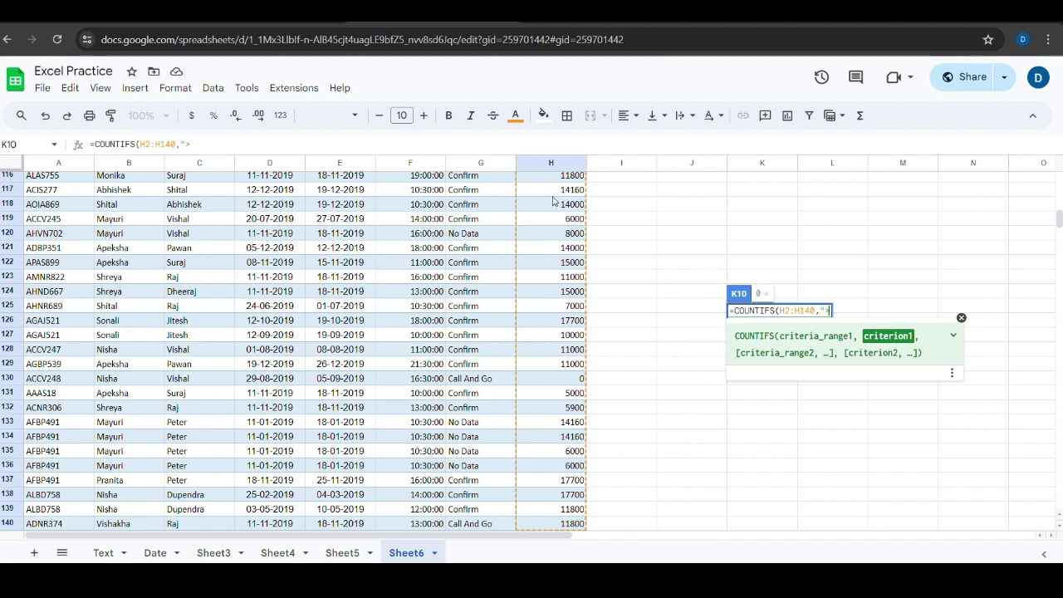
type("1000")
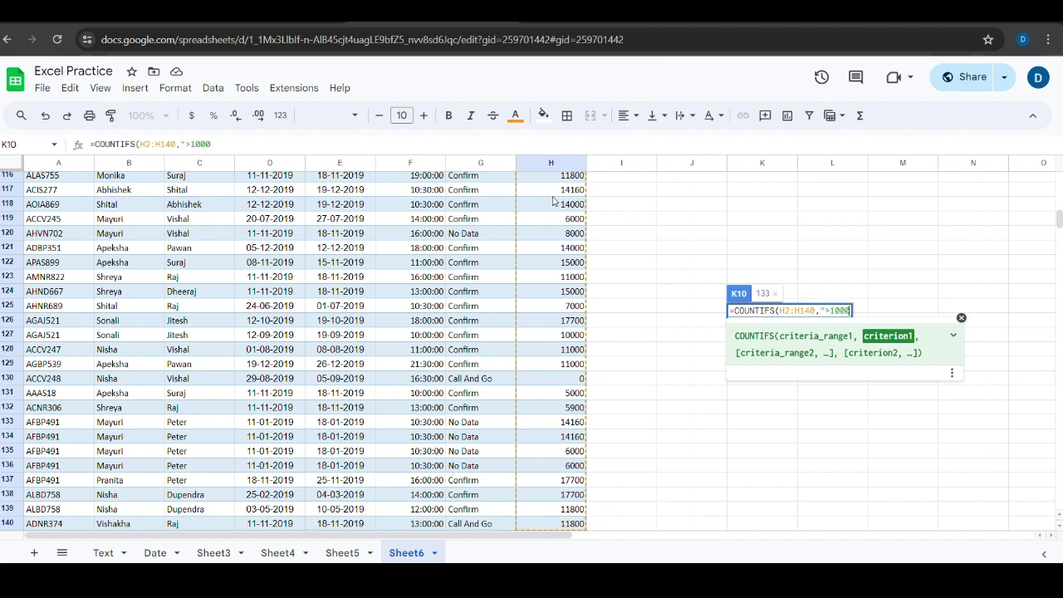
type("0\",")
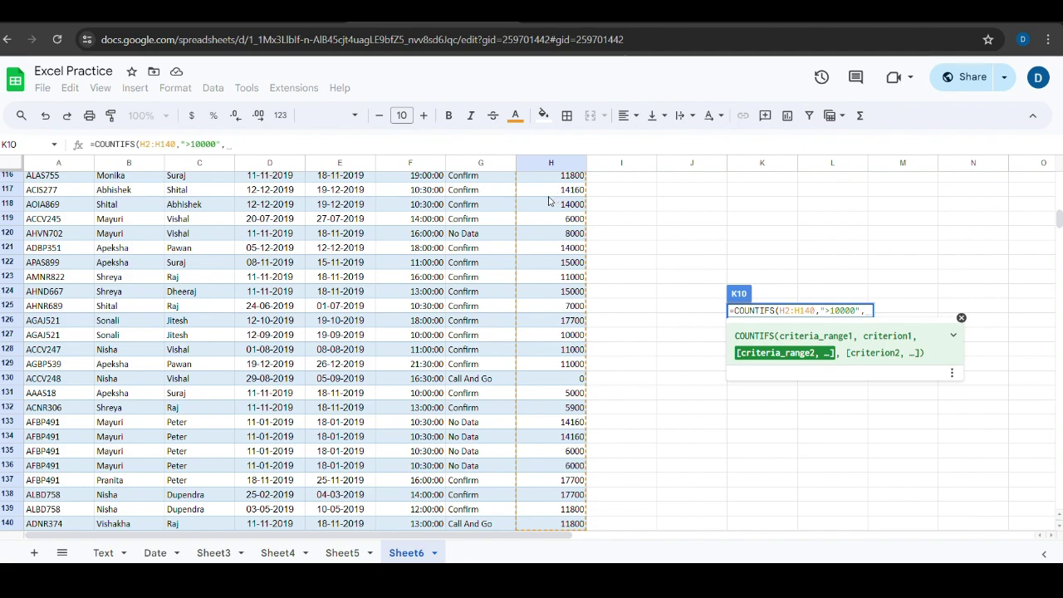
Step: Complete the COUNTIFS formula in K10 with the Meeting_Status range G2:G140 and the criterion "=no data"
scroll(415, 351, "up", 3)
scroll(295, 319, "up", 20)
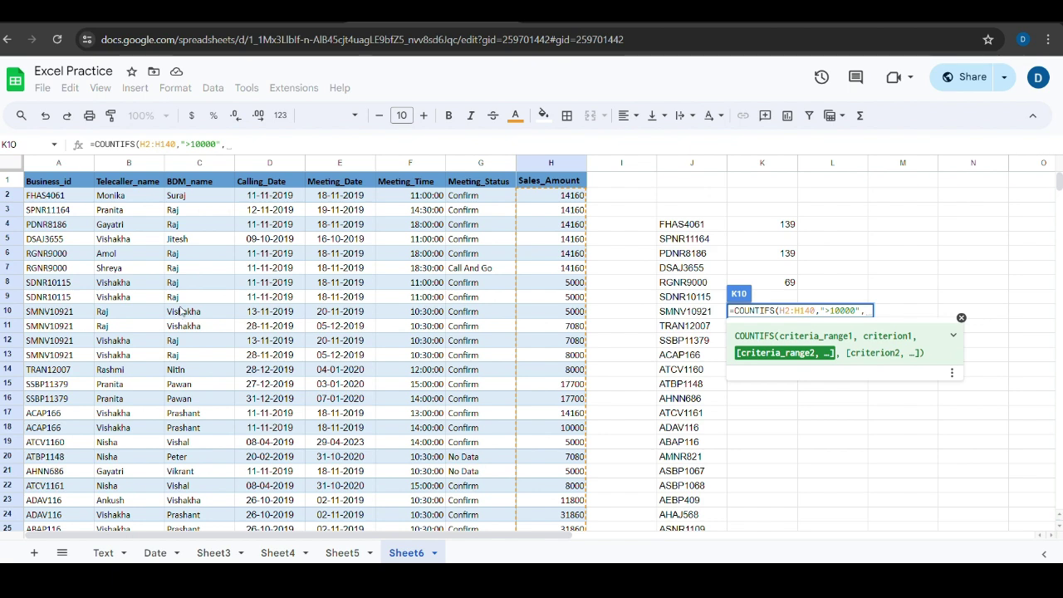
scroll(200, 311, "down", 2)
scroll(209, 315, "up", 2)
scroll(515, 396, "down", 2)
scroll(479, 381, "up", 2)
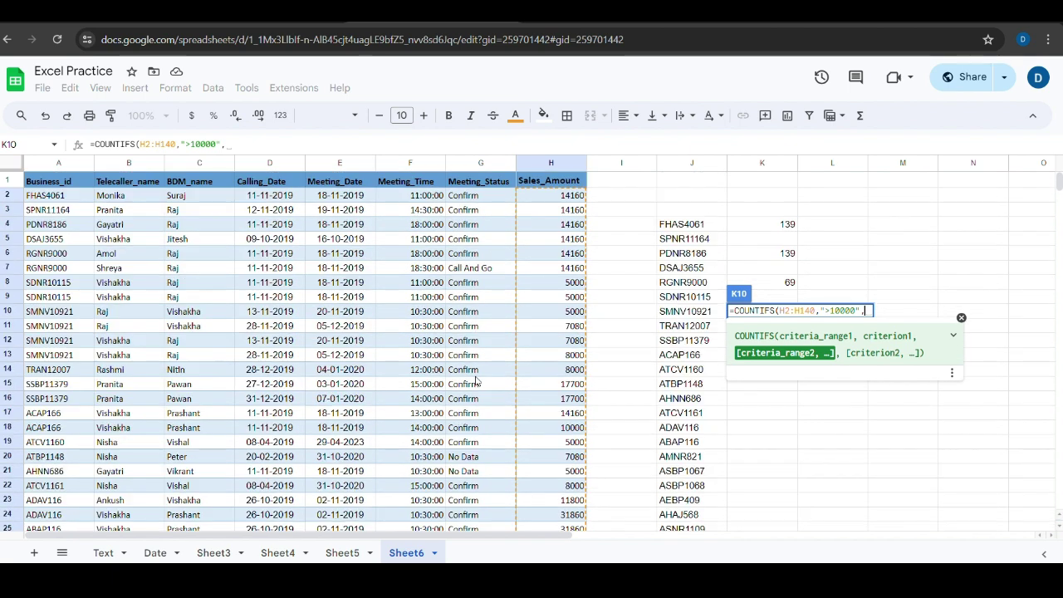
left_click(480, 196)
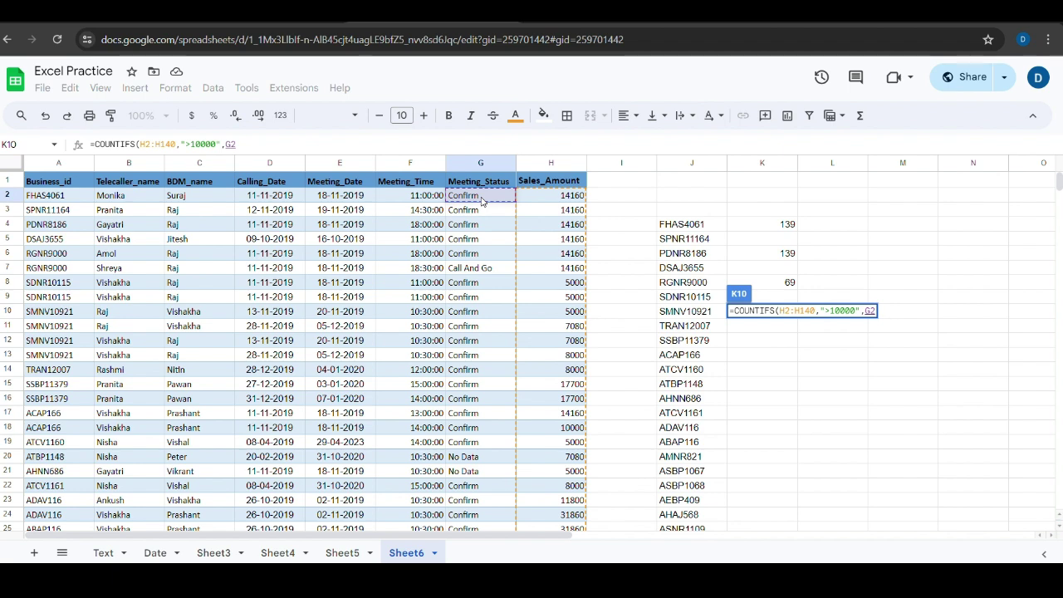
key("ctrl+shift+Down")
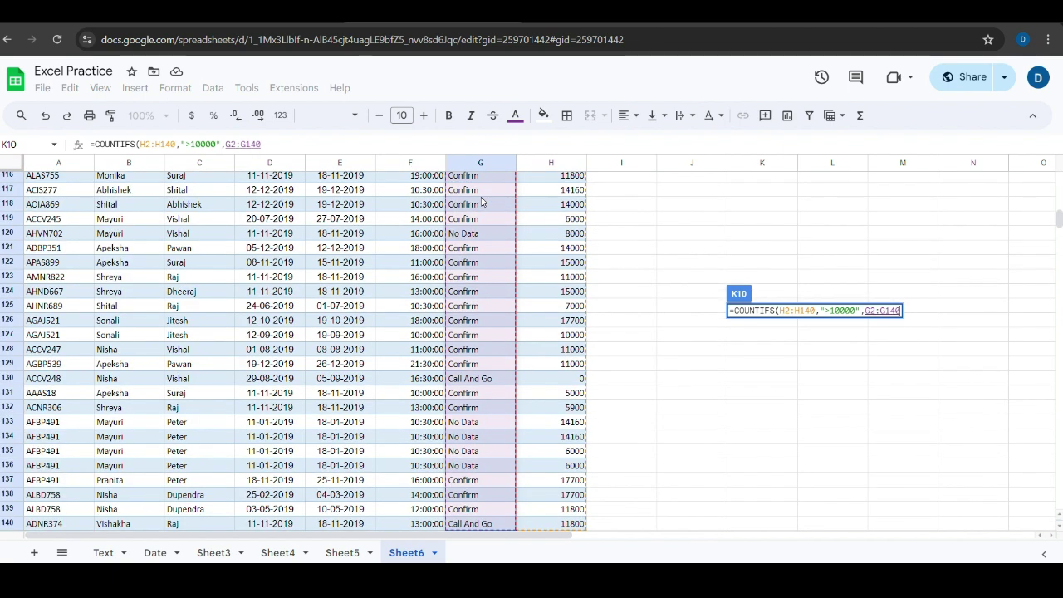
type(",\"=")
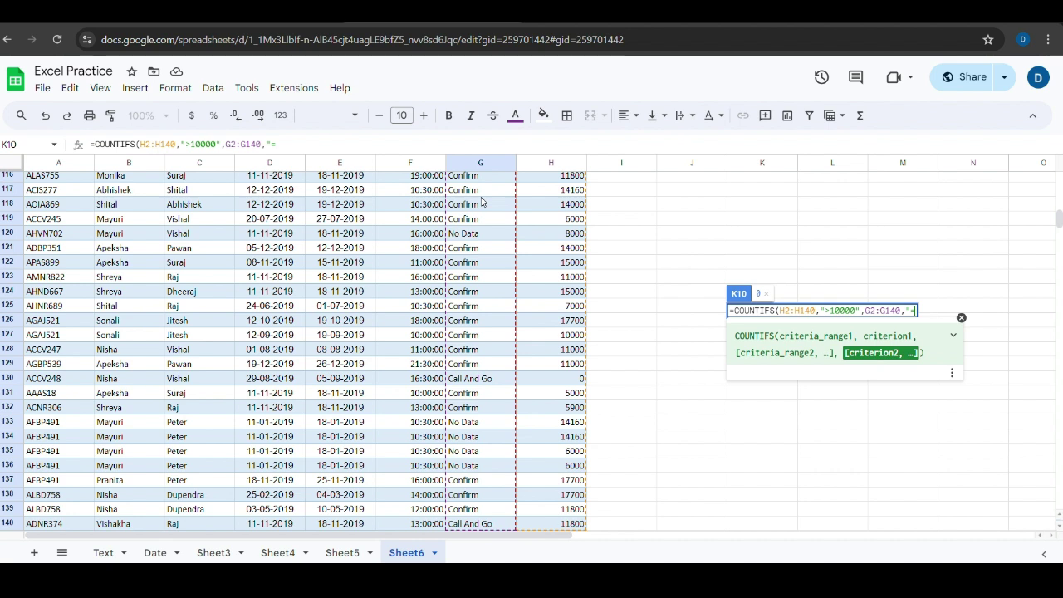
type("no data\"")
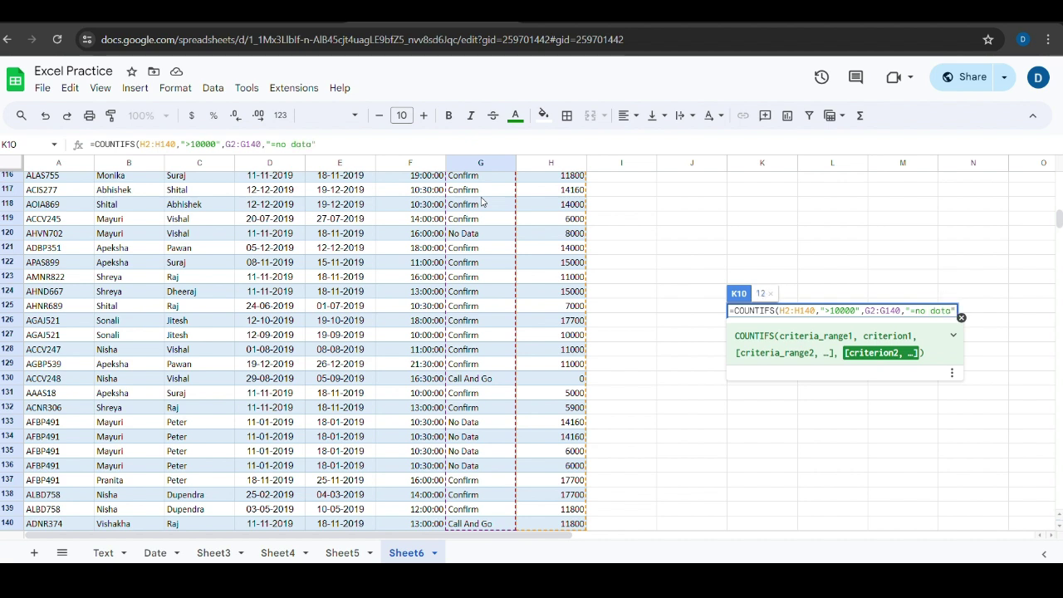
type(")")
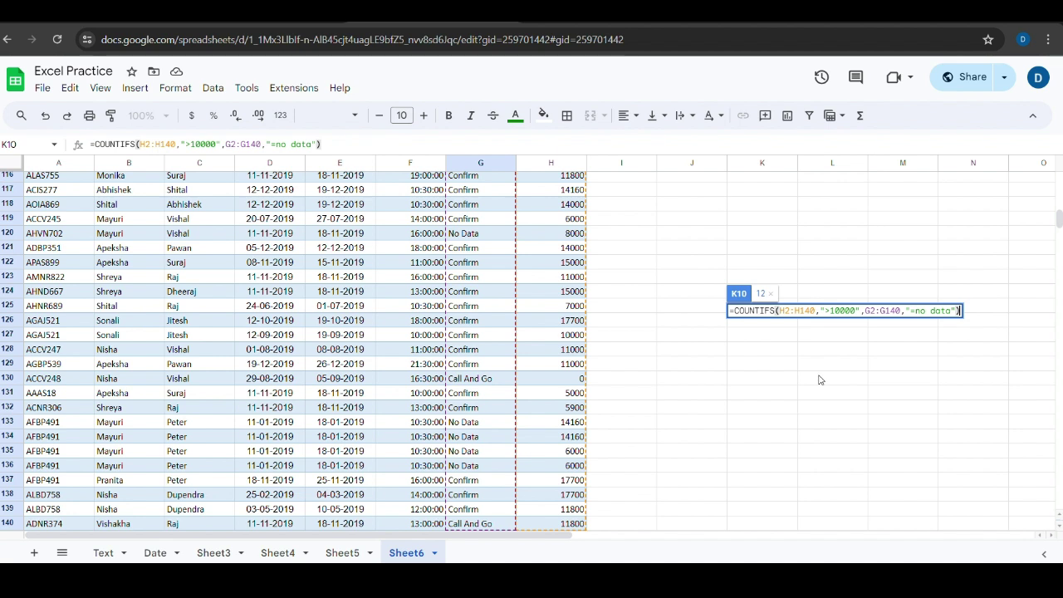
key("Return")
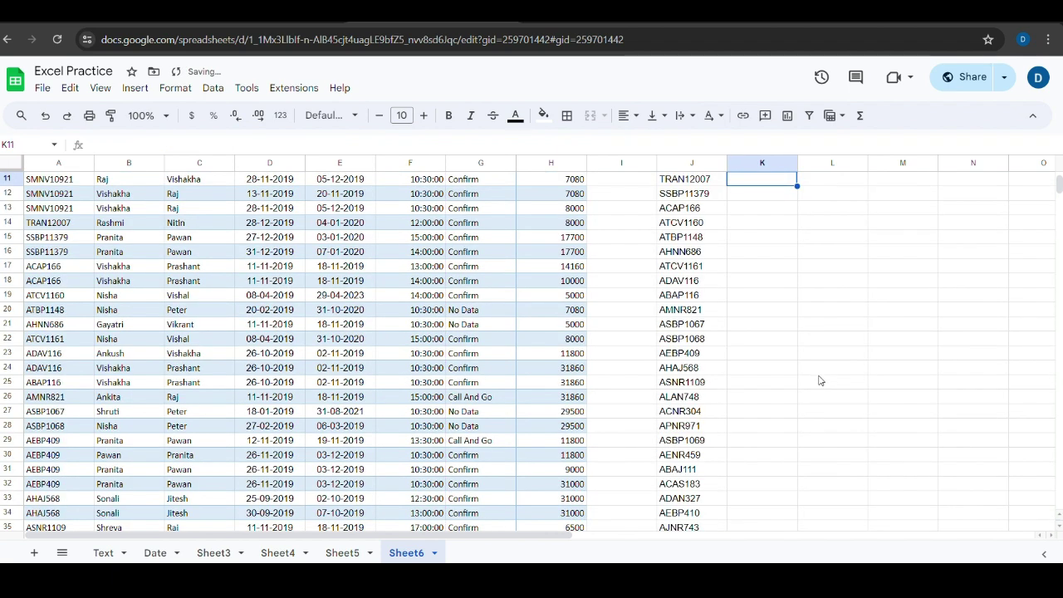
scroll(820, 382, "up", 3)
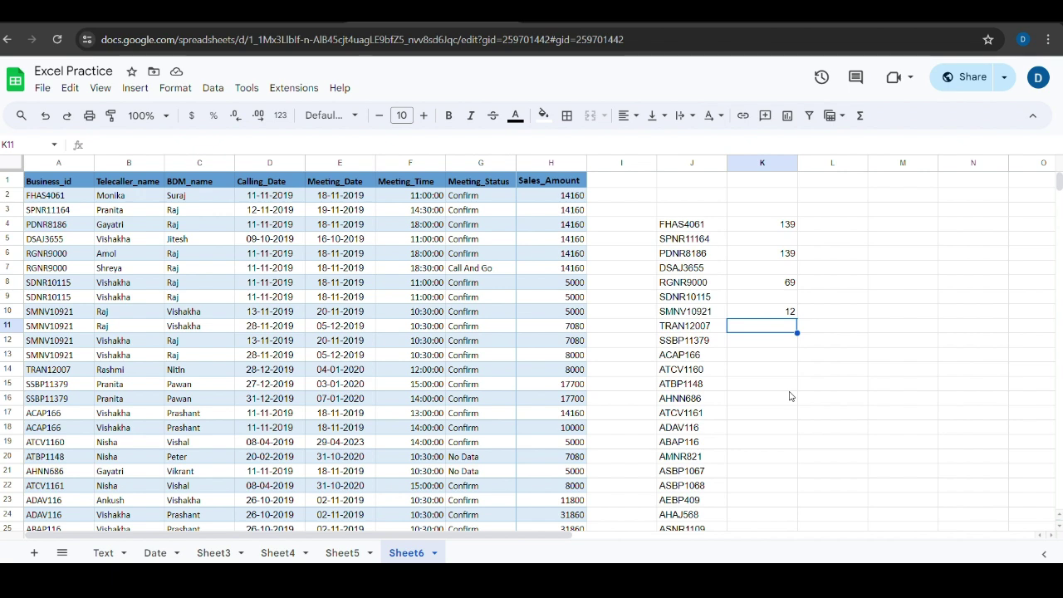
Step: Try to enter a SUM formula in K13 over the Sales_Amount values from H2 downward
scroll(611, 324, "down", 2)
scroll(592, 332, "up", 2)
left_click(774, 357)
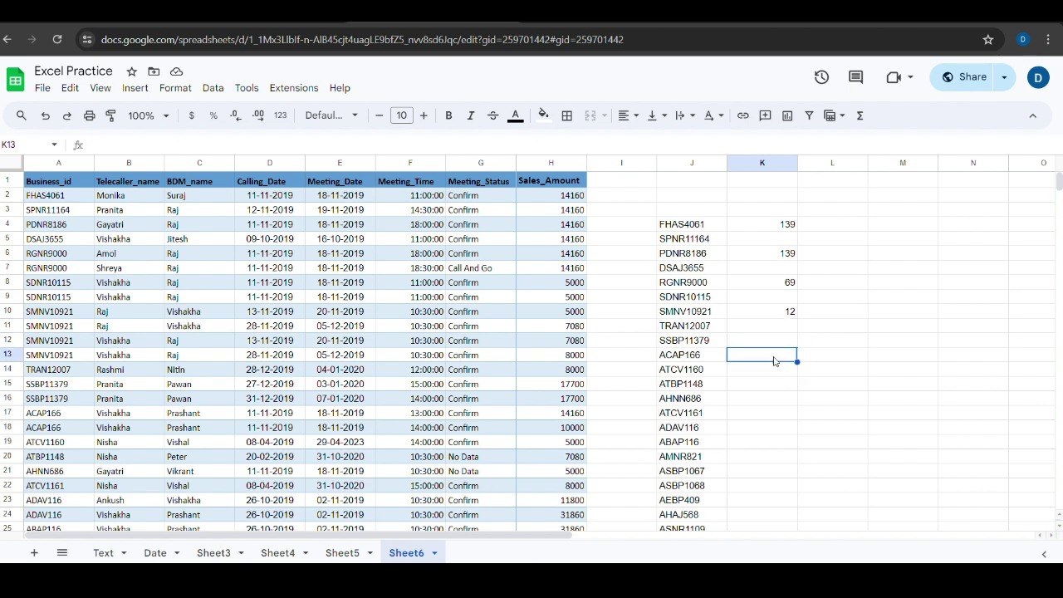
type("=sum")
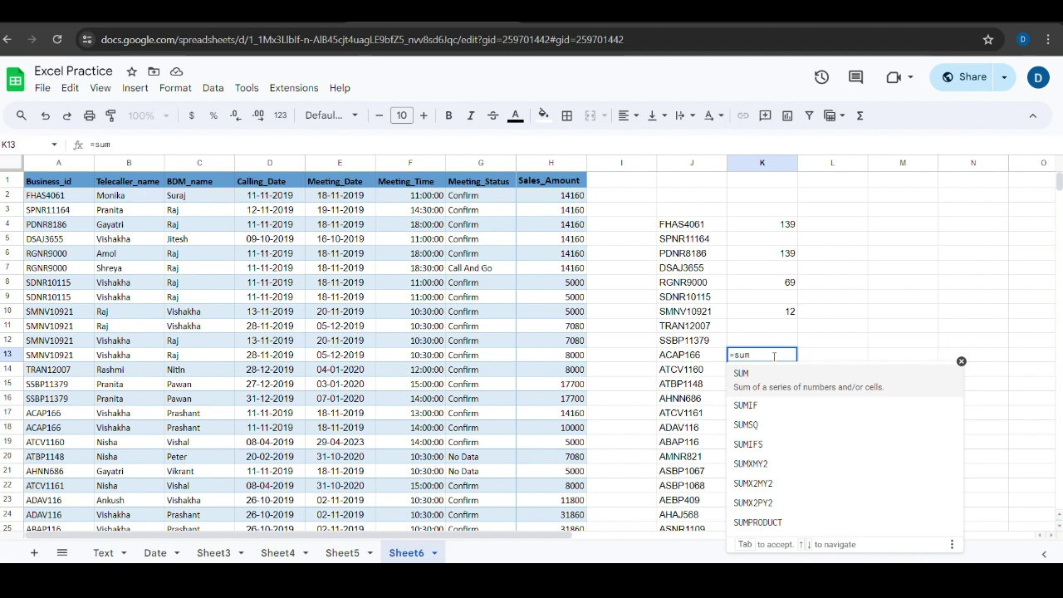
left_click(742, 374)
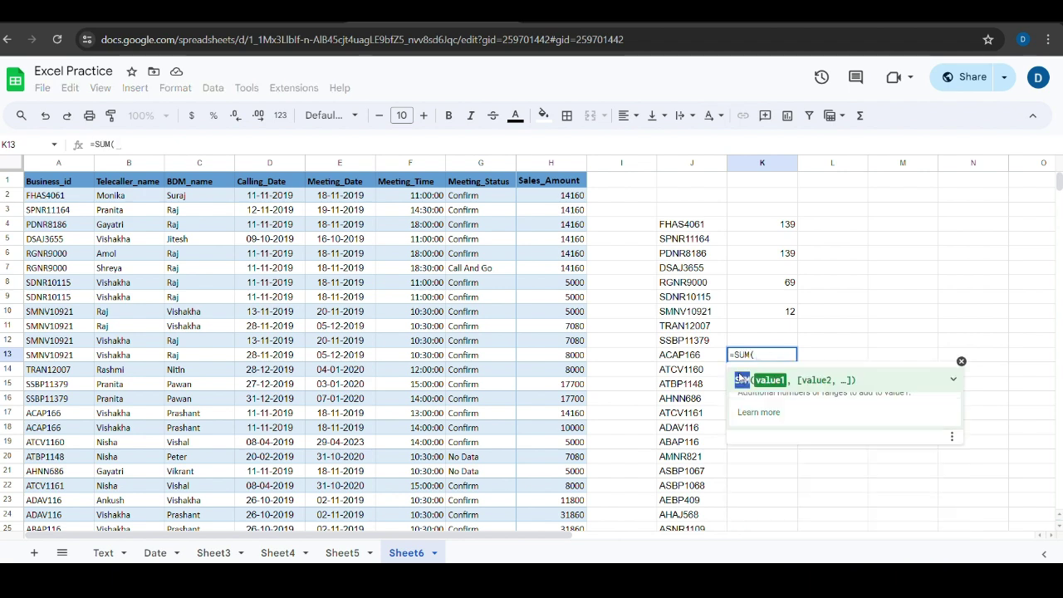
left_click(568, 202)
key("ctrl+shift+Down")
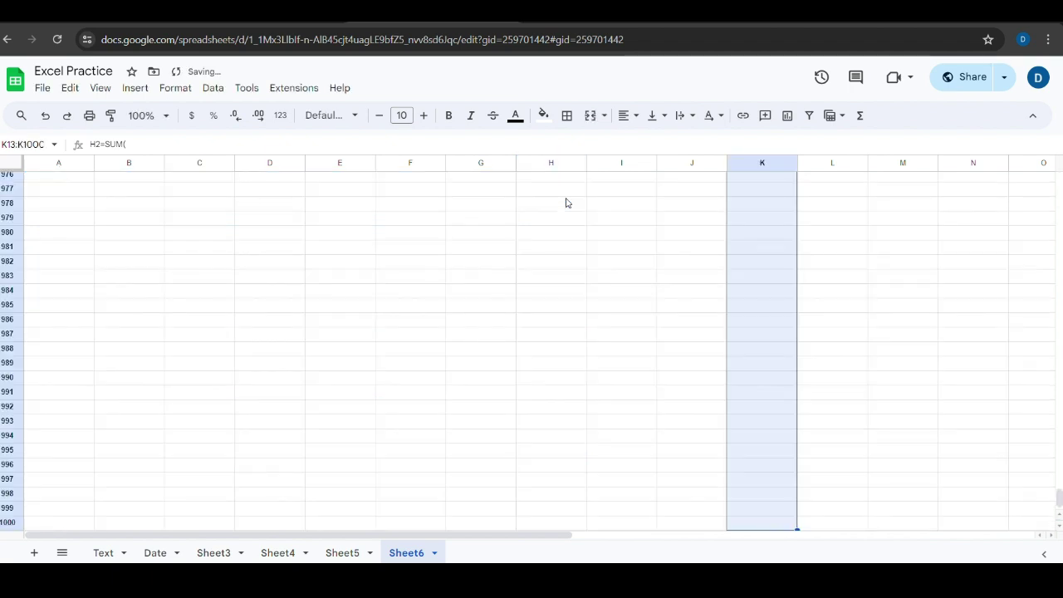
Step: Remove the stray H2 in front of the SUM function in K13
scroll(779, 306, "up", 20)
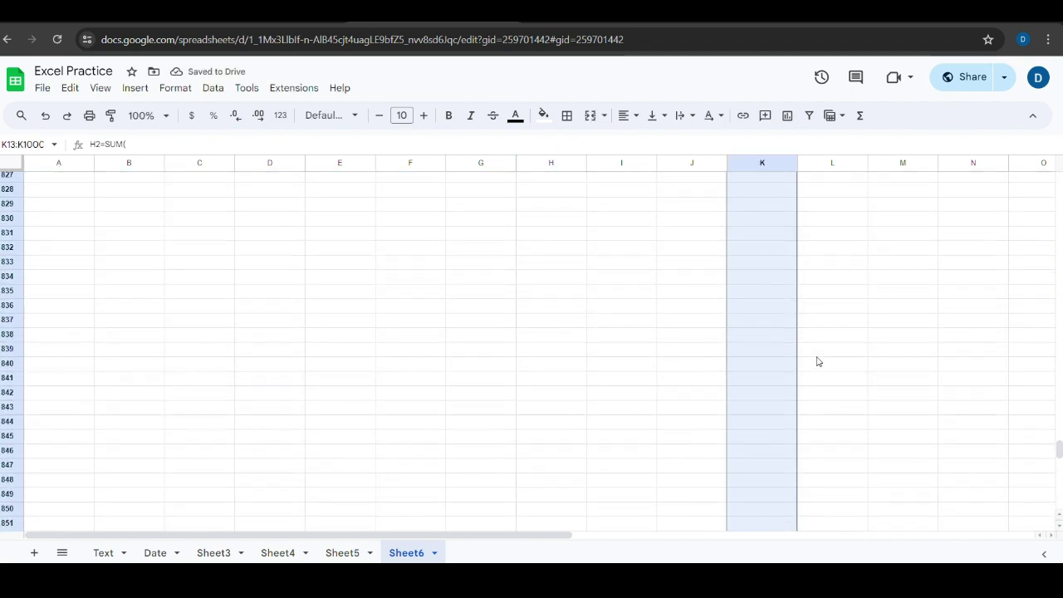
scroll(823, 355, "up", 10)
left_click(828, 356)
scroll(676, 385, "up", 20)
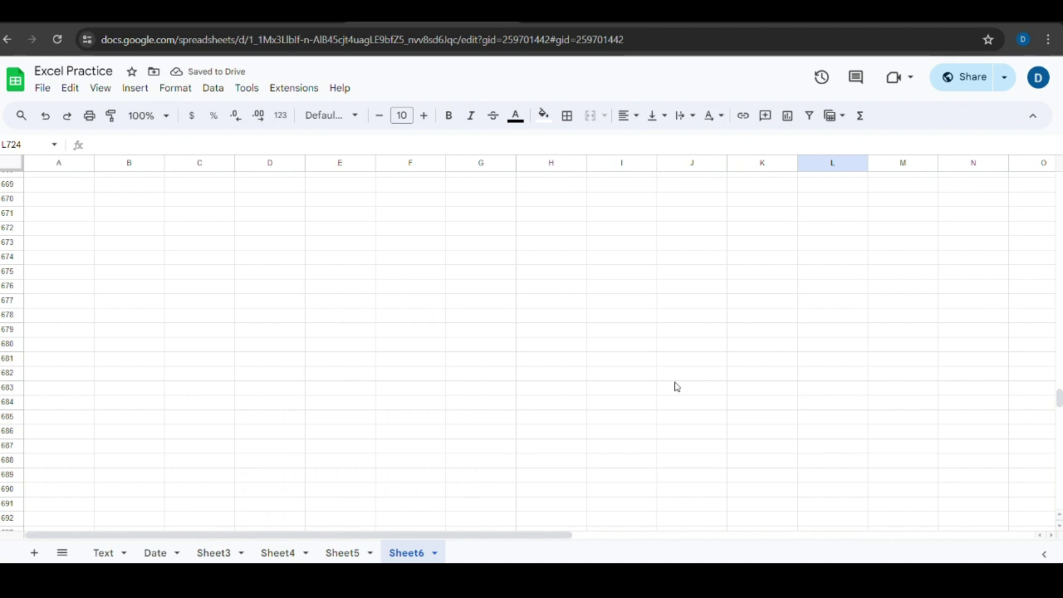
scroll(674, 386, "up", 5)
key("ctrl+shift+Up")
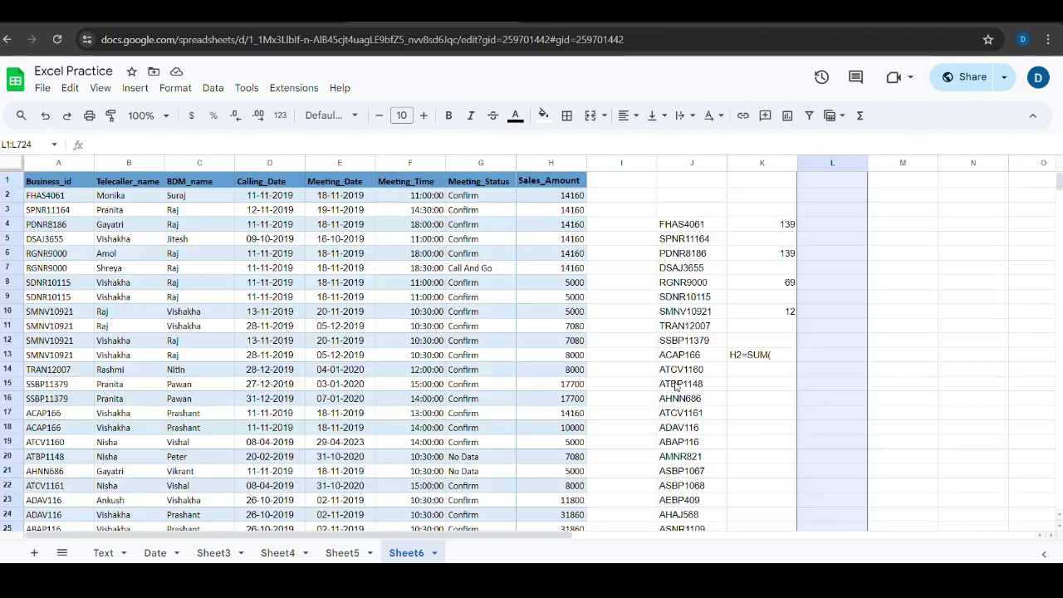
left_click_drag(806, 315, 788, 329)
double_click(762, 355)
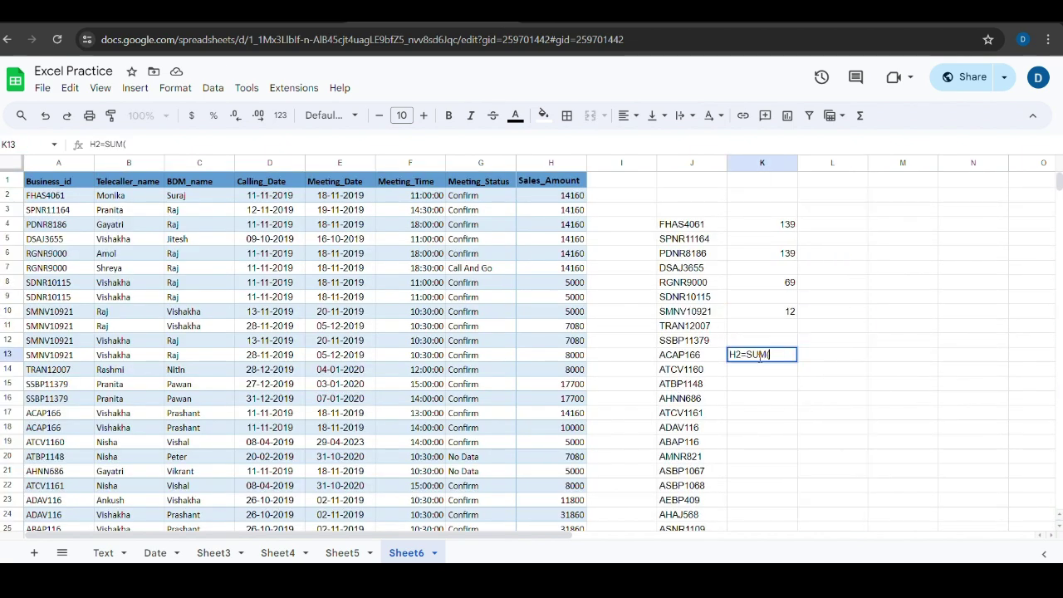
left_click(742, 355)
key("BackSpace")
key("BackSpace")
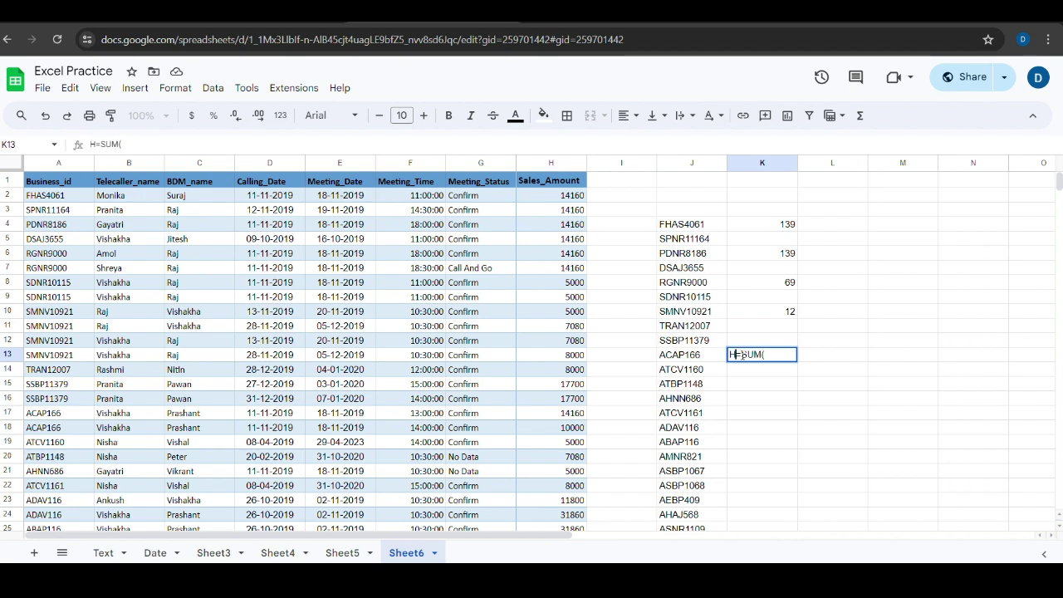
left_click(756, 355)
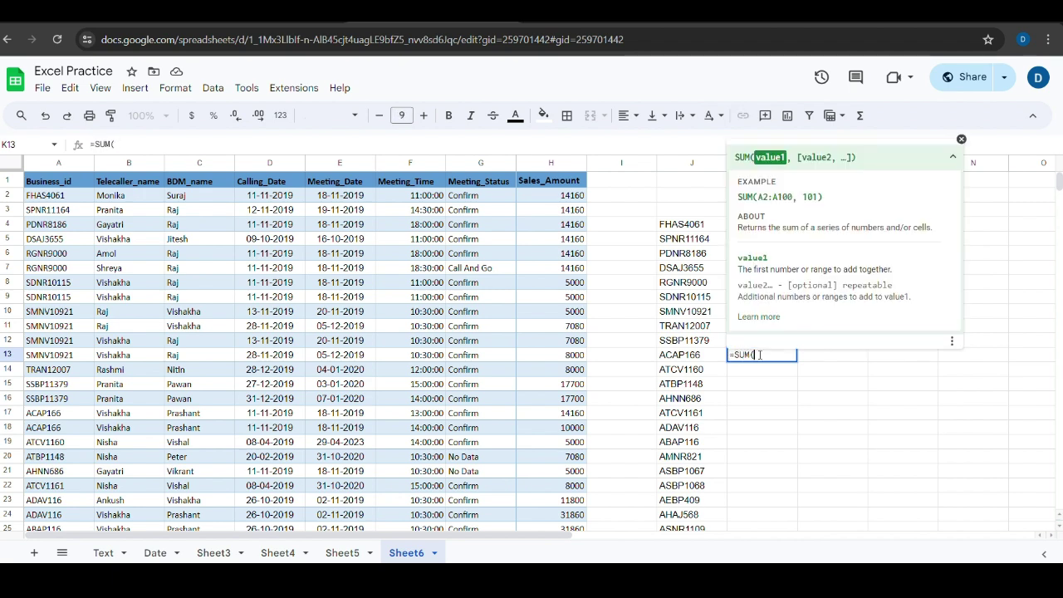
Step: Complete the SUM formula in K13 with the sales amounts range H2:H140
left_click(570, 202)
key("ctrl+shift+Down")
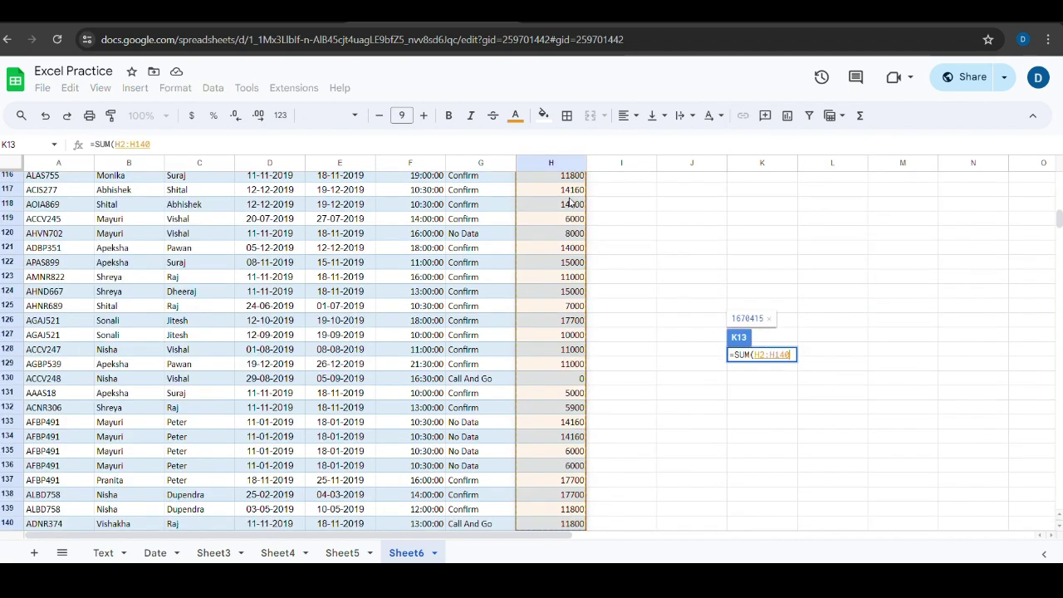
key("Return")
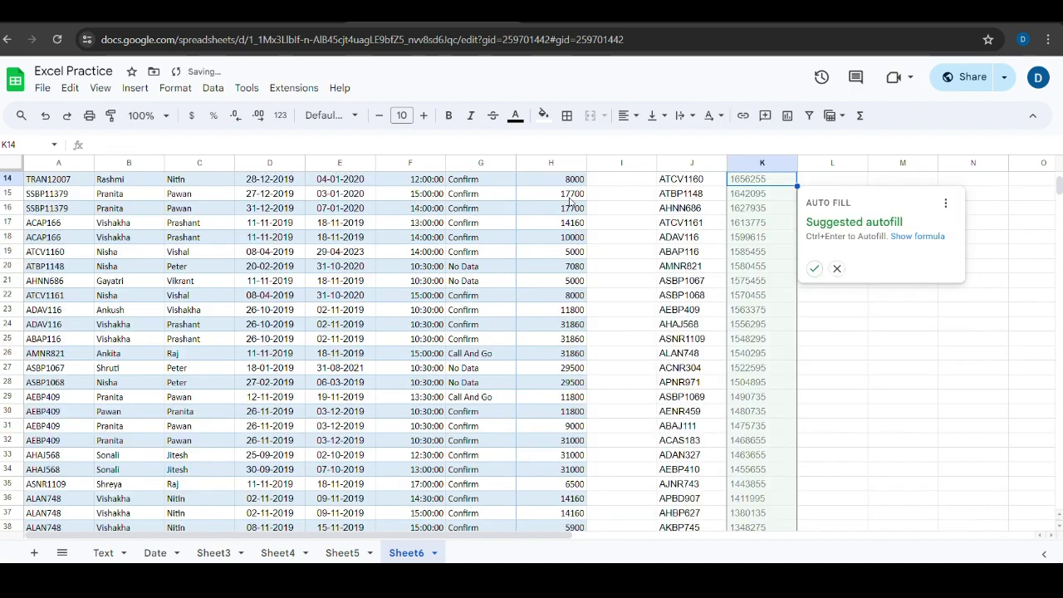
Step: Accept the suggested autofill of the SUM formula down column K and open the formula in K13
left_click(814, 268)
double_click(788, 357)
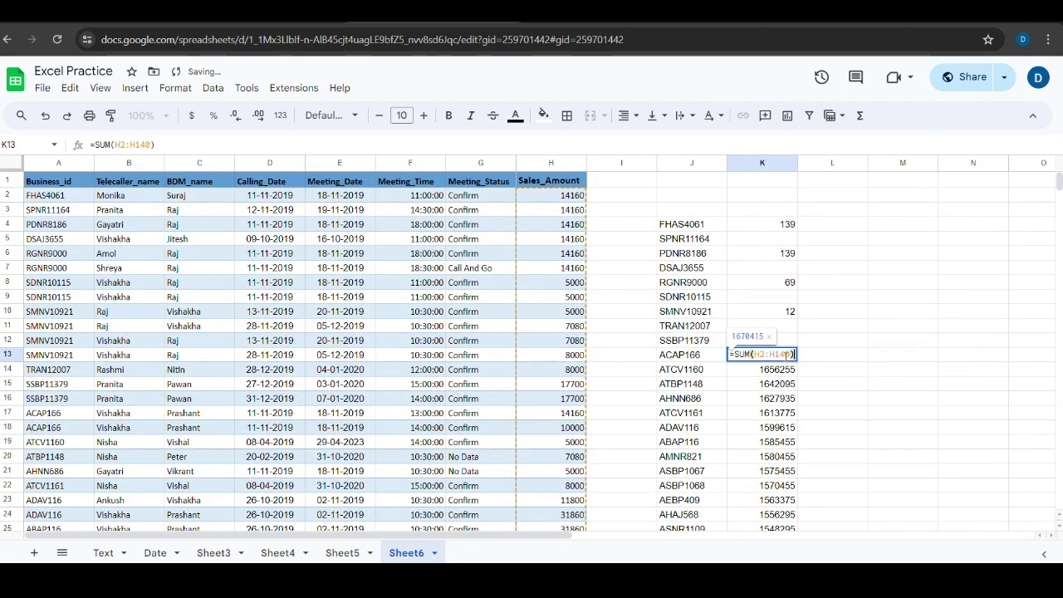
Step: Clear the SUM formulas from K13 down to K101
left_click(821, 359)
left_click(777, 360)
key("ctrl+shift+Down")
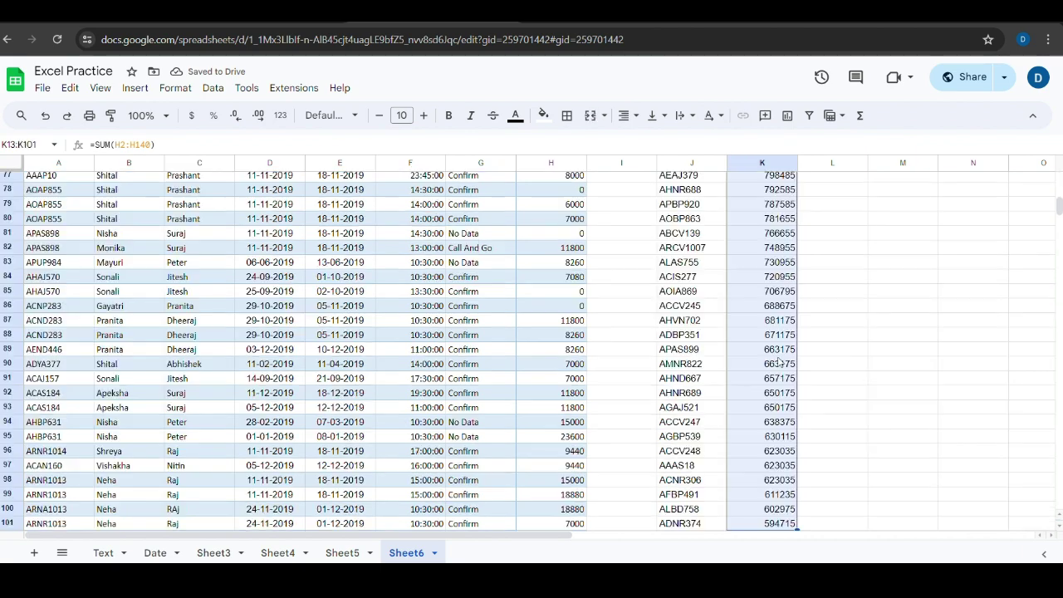
key("Delete")
scroll(779, 362, "up", 20)
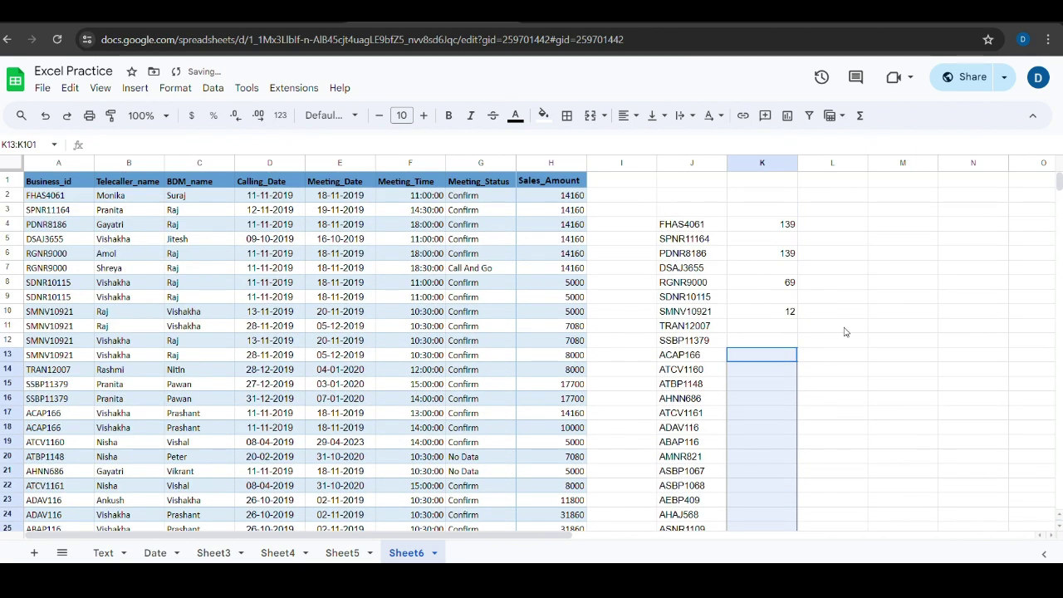
Step: Enter =SUM(H2:H140) in K12 to total the sales amounts and reject the suggested autofill for the cells below
left_click(841, 337)
left_click(781, 343)
type("=sum")
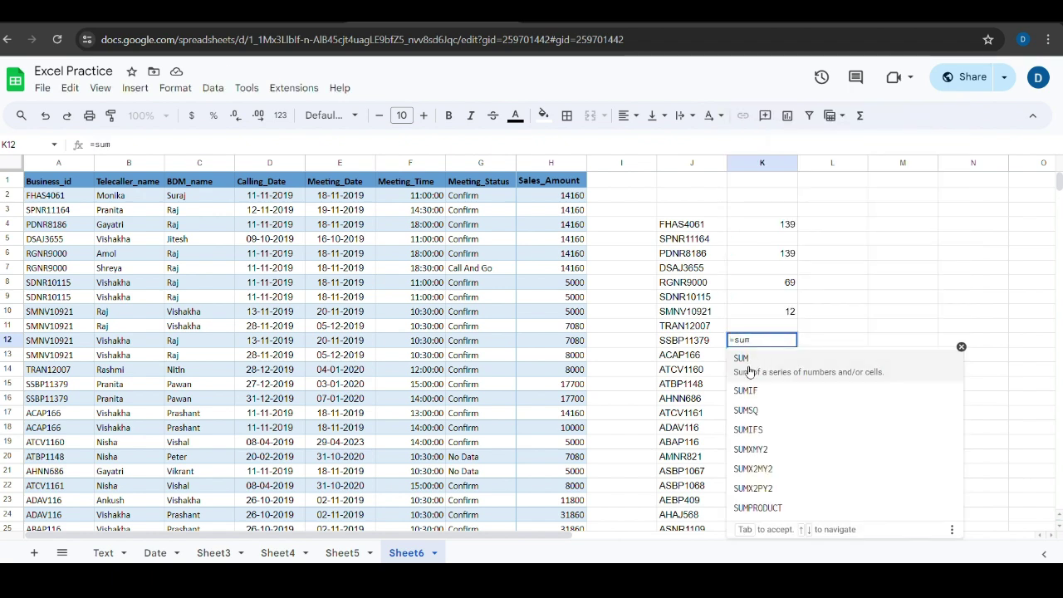
key("Tab")
left_click(570, 198)
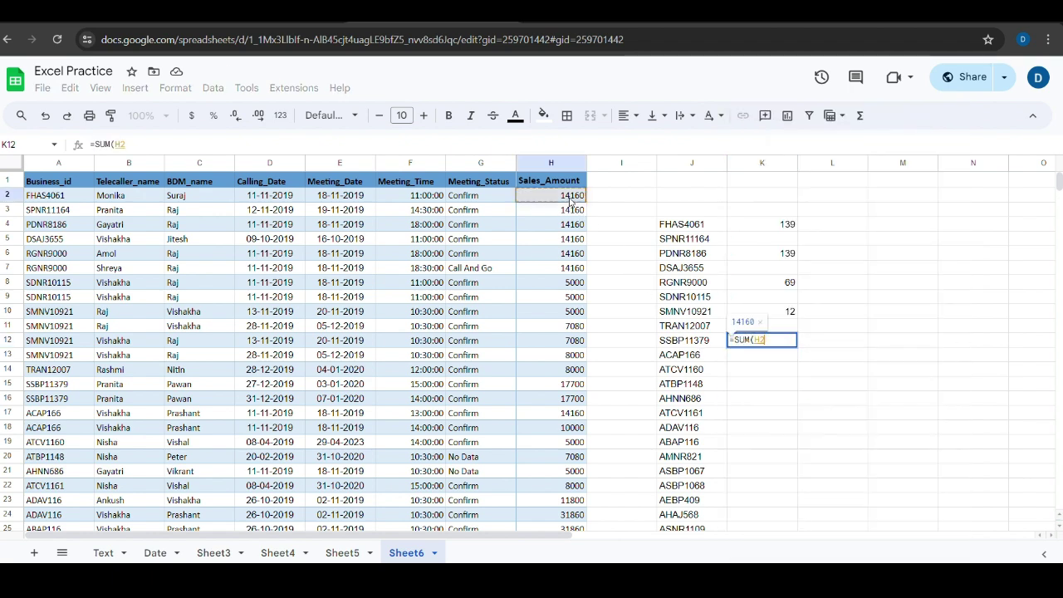
key("ctrl+shift+Down")
type(")")
key("Return")
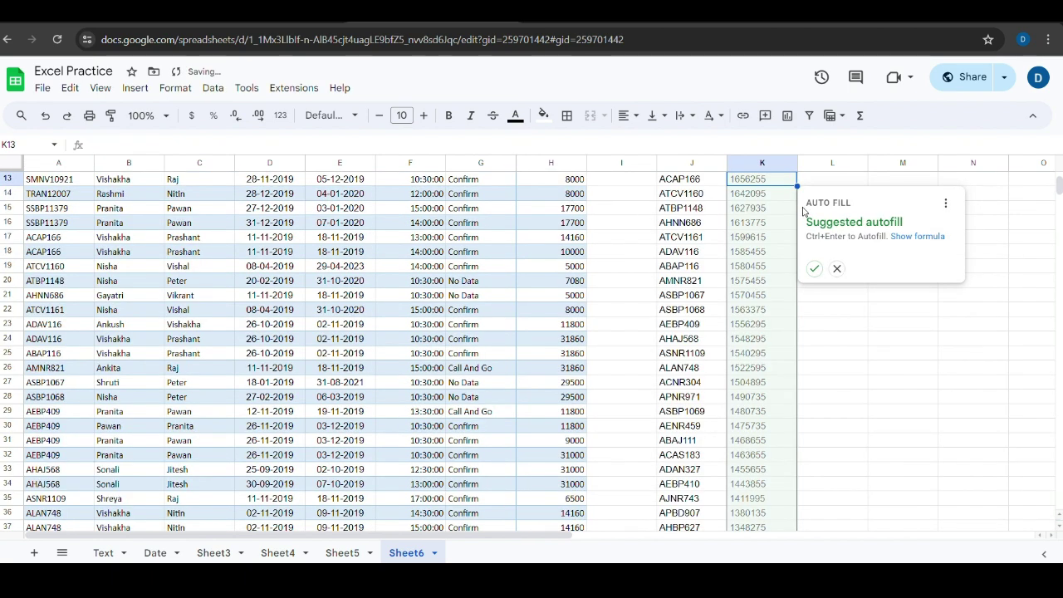
left_click(837, 269)
scroll(781, 324, "up", 4)
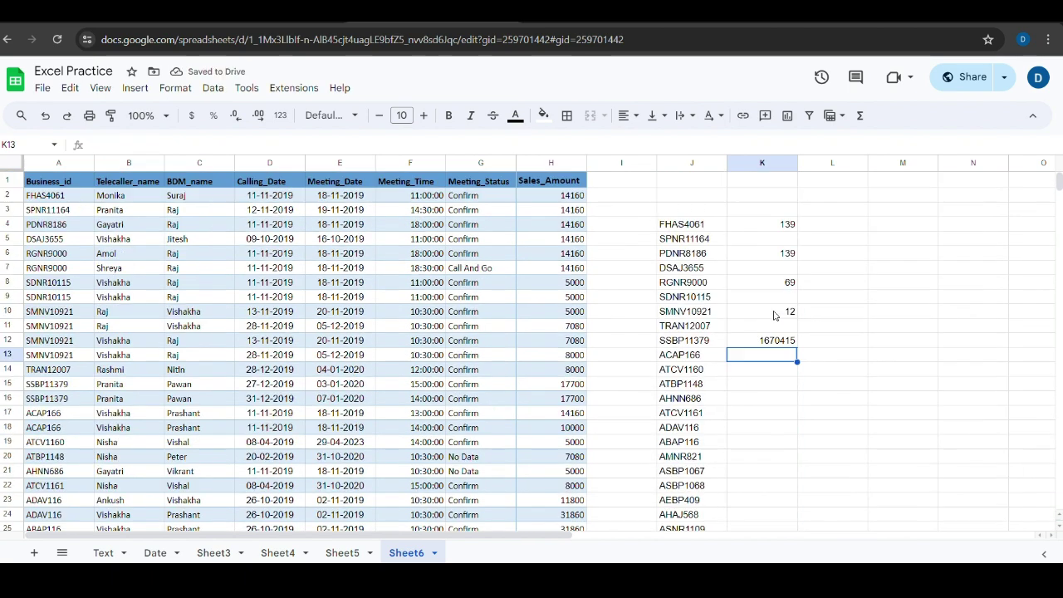
left_click(813, 339)
left_click(788, 343)
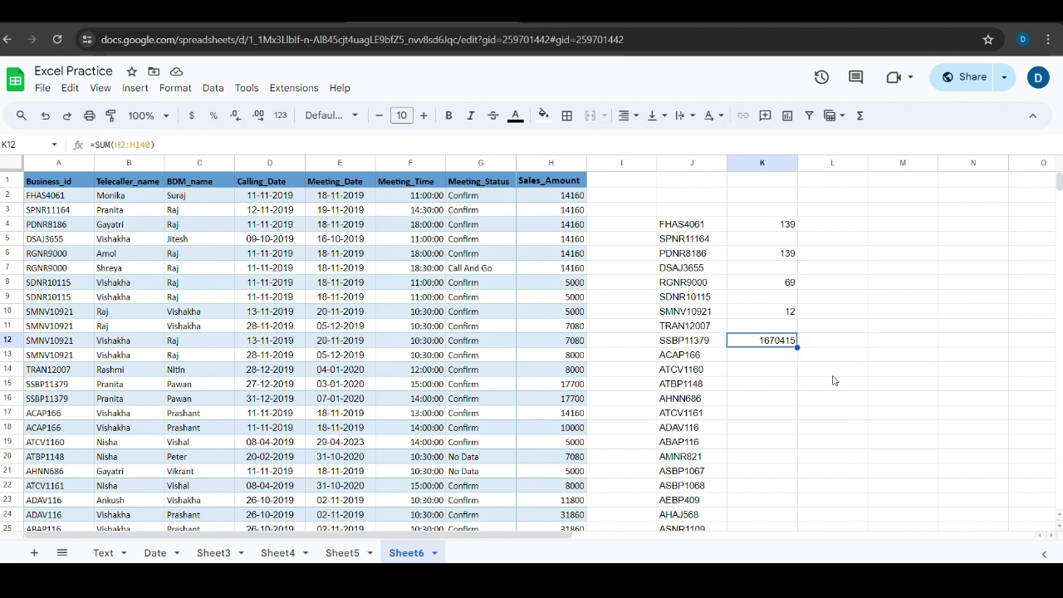
Step: Start a SUMIF formula in K14 with the sales amounts H2:H140 as the tested range
left_click(762, 373)
type("=sumi")
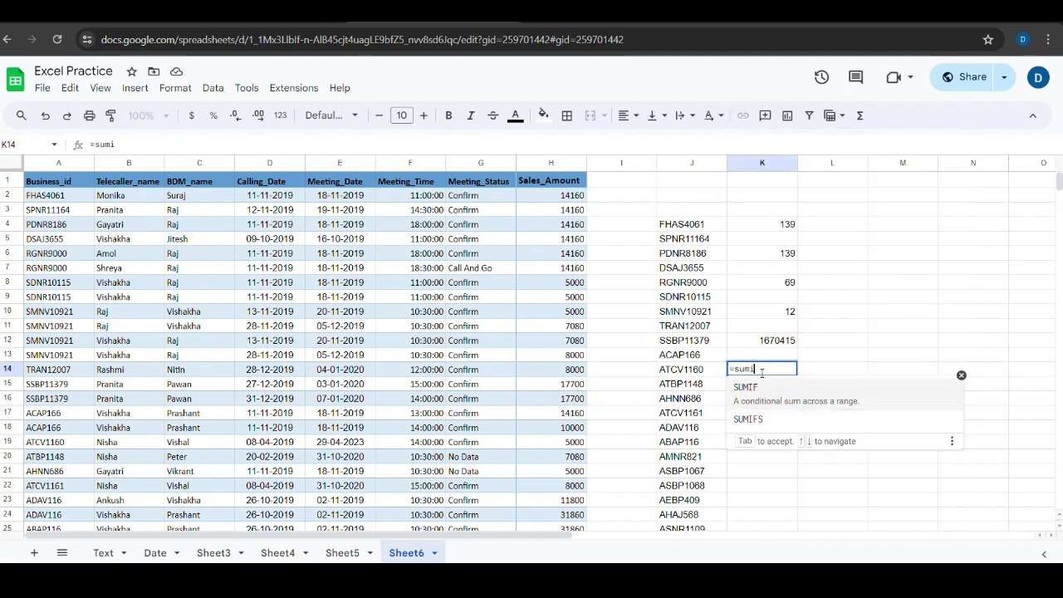
left_click(747, 389)
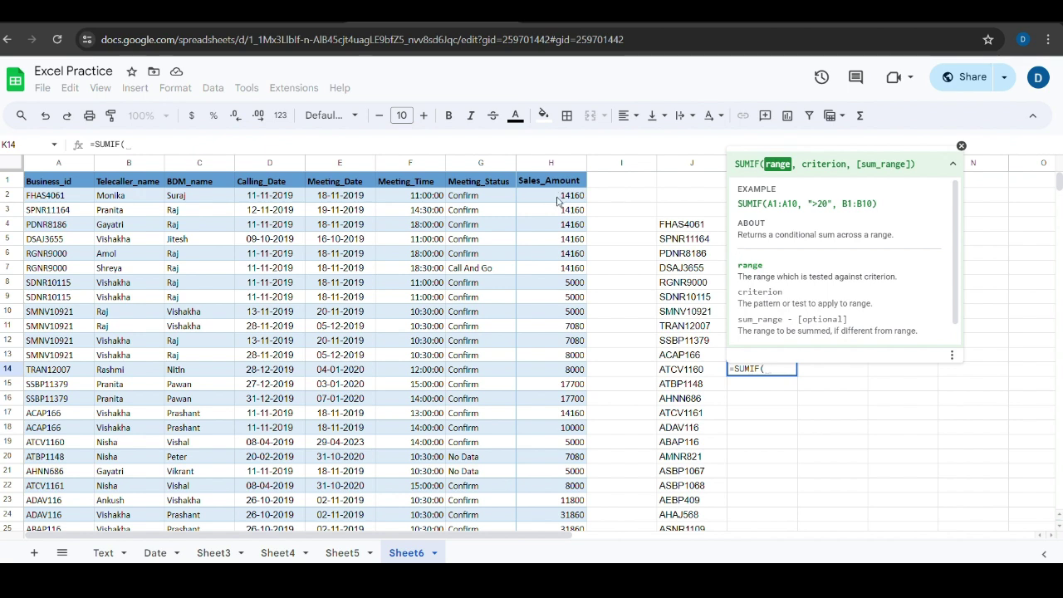
left_click(558, 199)
key("ctrl+shift+Down")
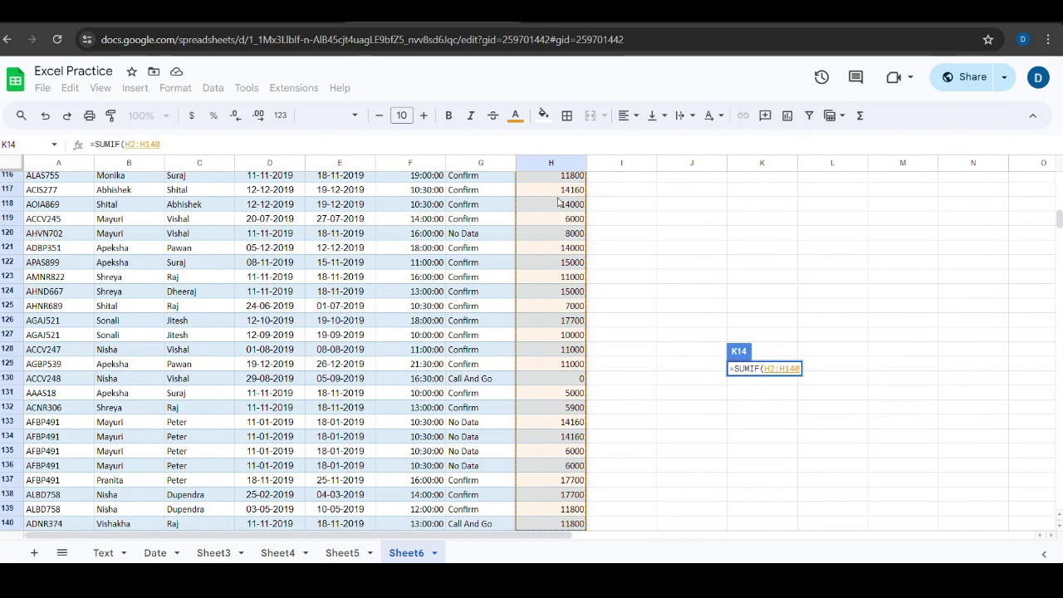
type(",")
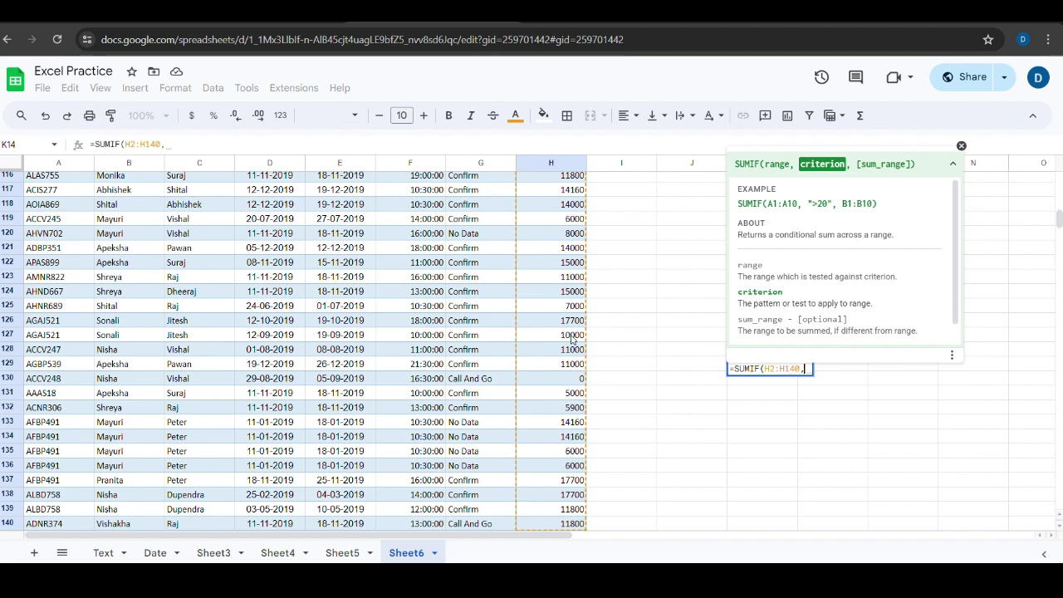
Step: Complete the SUMIF formula in K14 with the criterion "<8000" and select the cell to review its formula
type("\"")
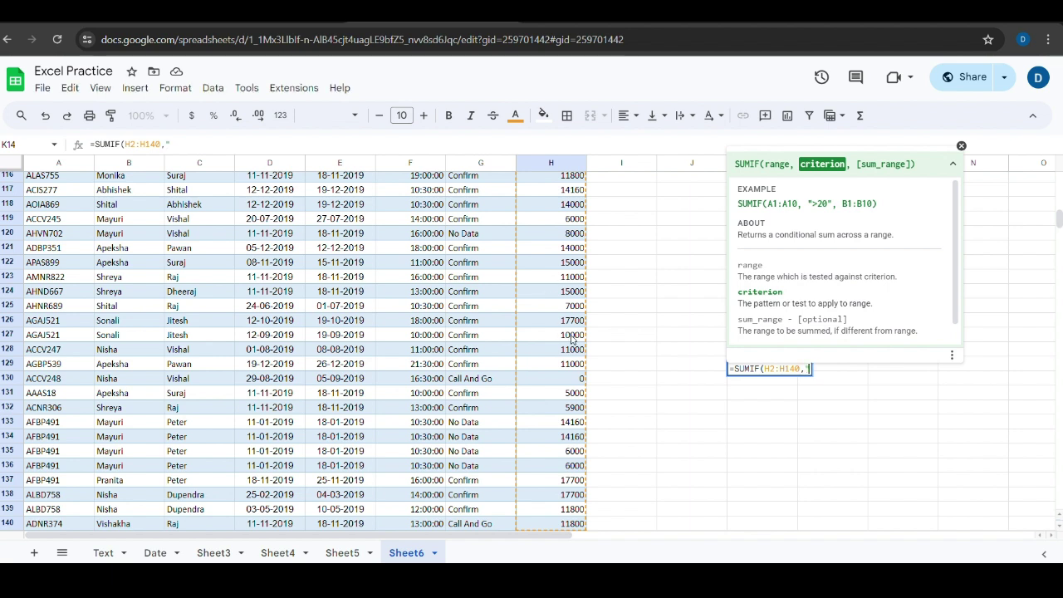
type("<")
type("5")
key("BackSpace")
type("8000\")")
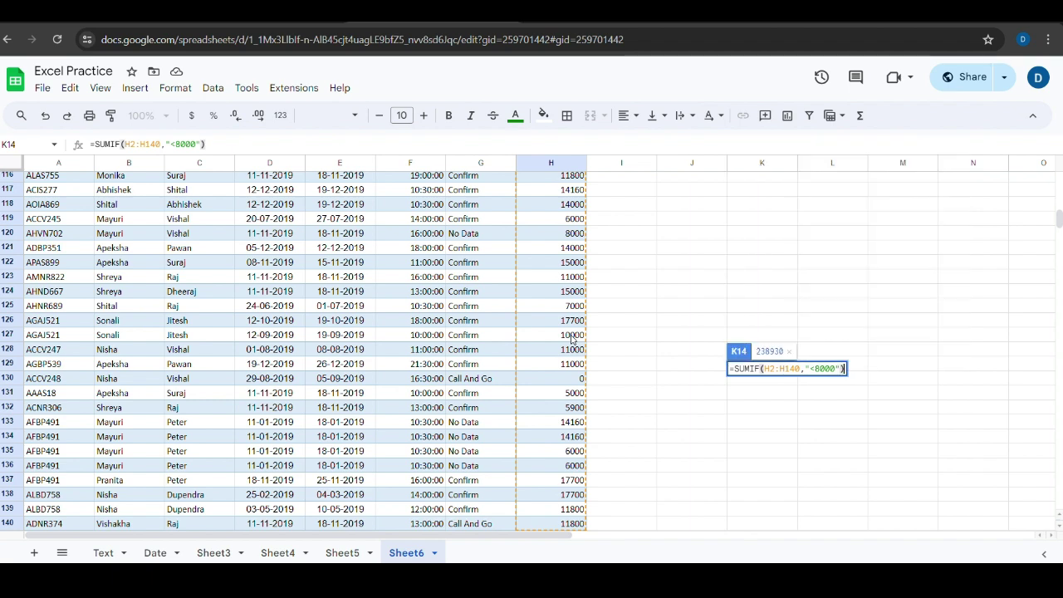
key("Return")
scroll(572, 339, "up", 5)
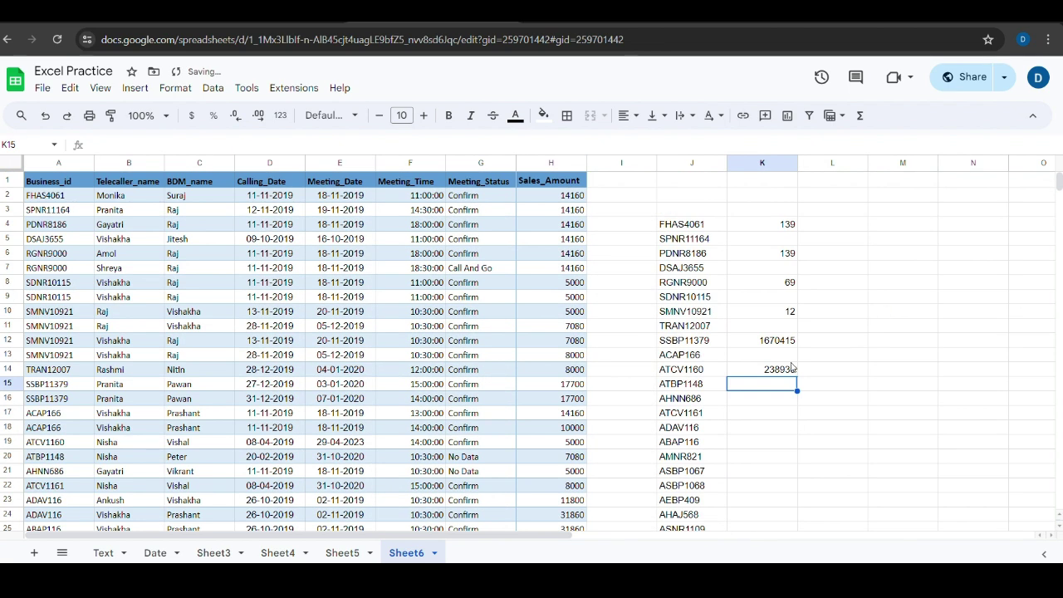
left_click(772, 371)
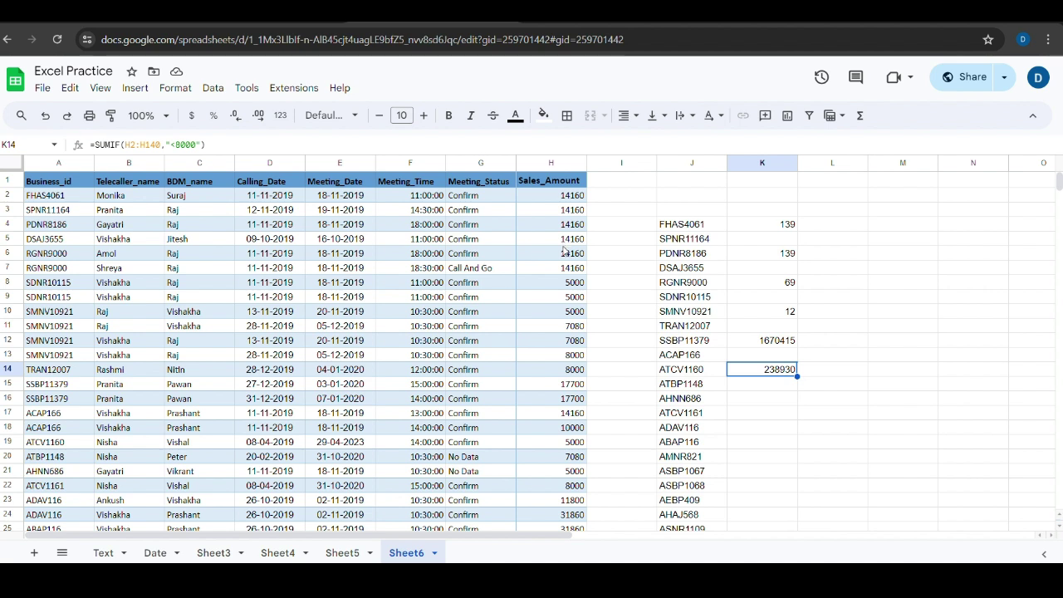
Step: Start a SUMIFS formula in K16 and close the function help
left_click(769, 407)
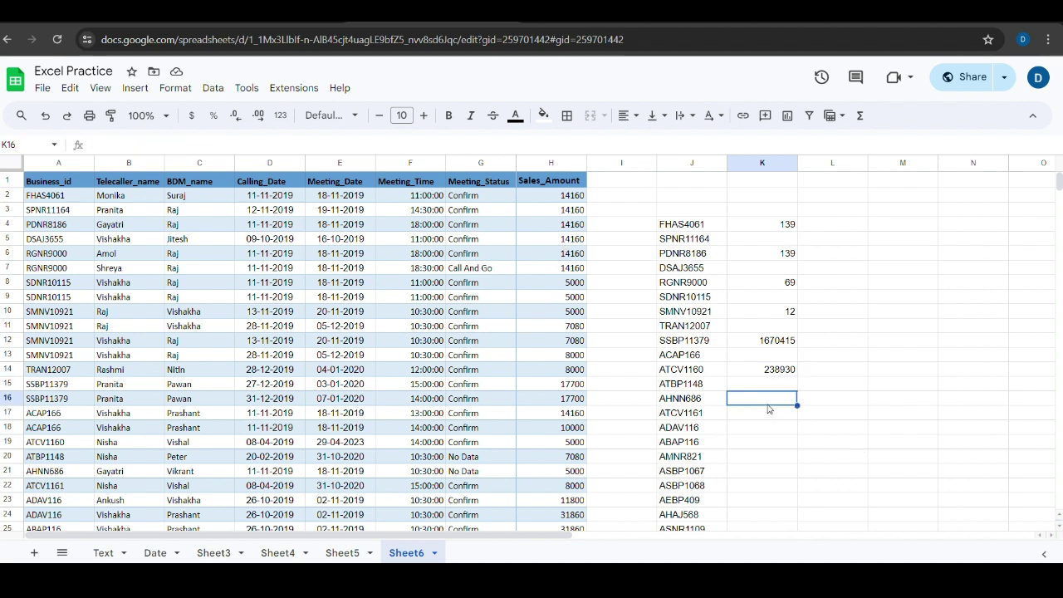
type("=sumi")
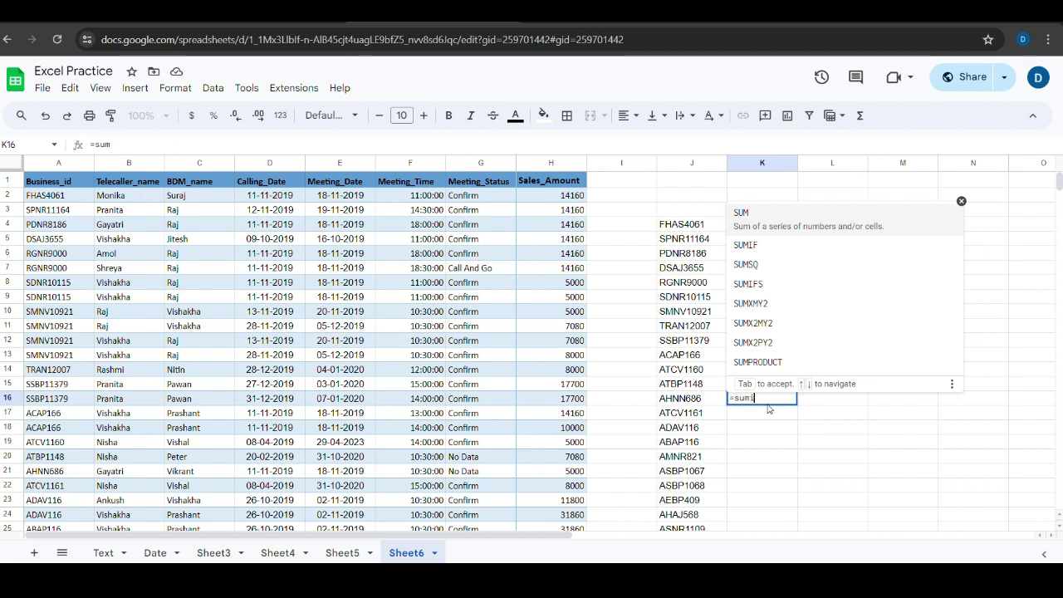
type("f")
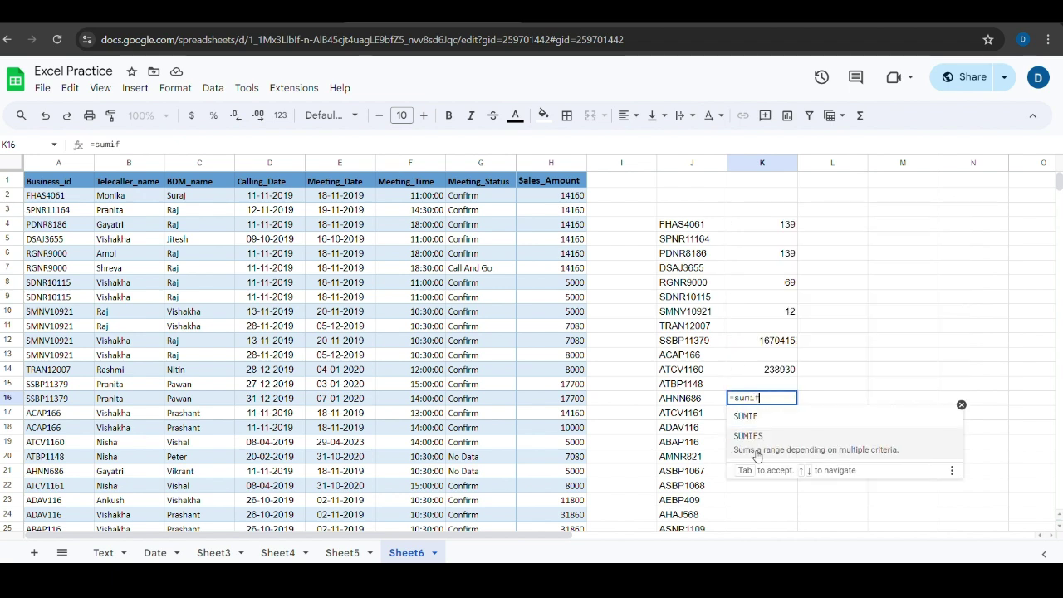
left_click(752, 440)
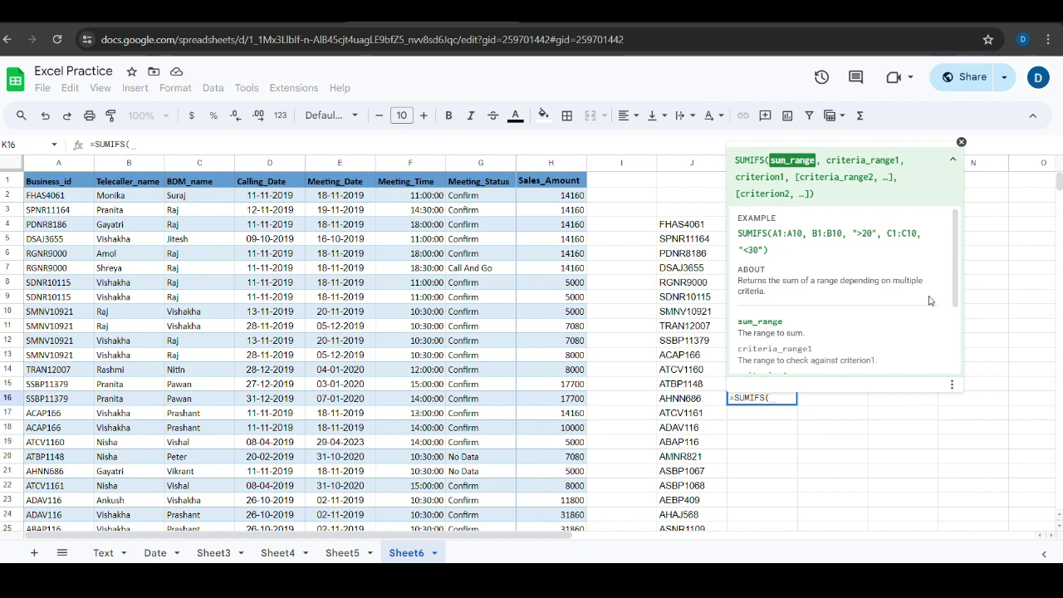
left_click(961, 142)
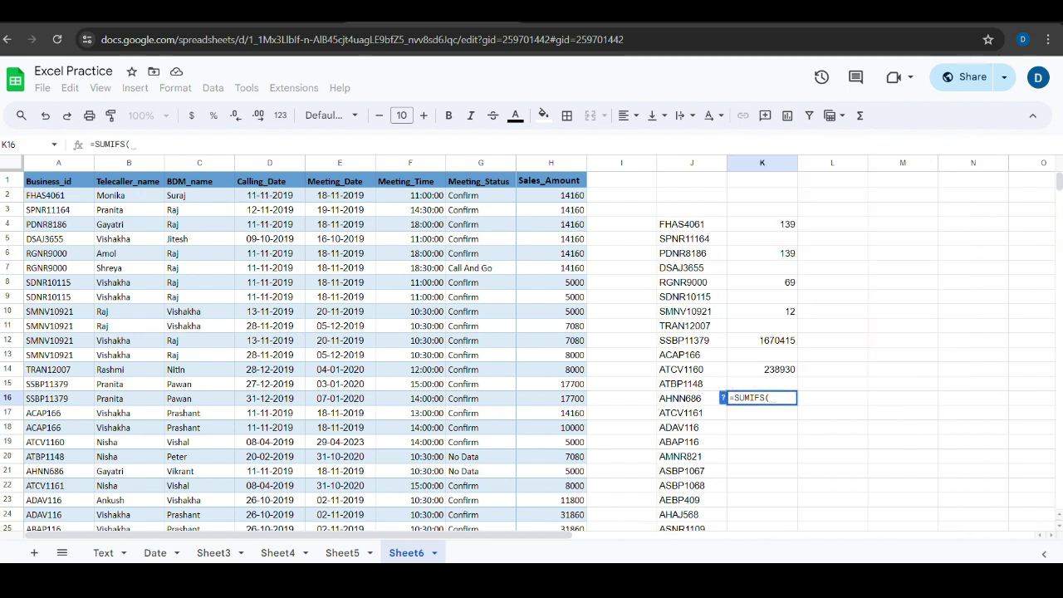
Step: Switch to the Excel Test 1 workbook in Excel and open its Q1 sheet
mouse_move(413, 581)
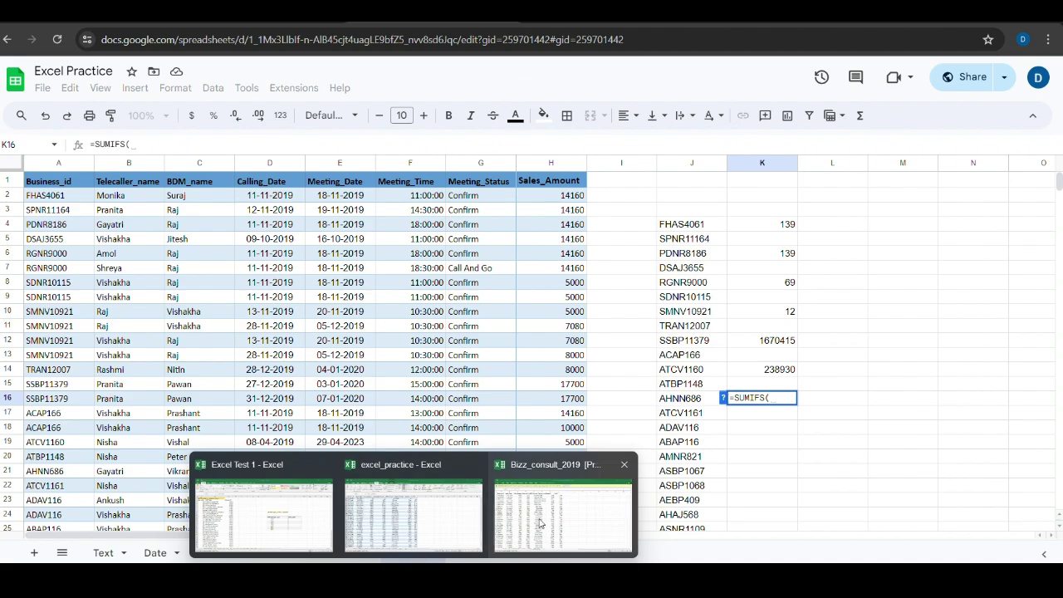
left_click(441, 514)
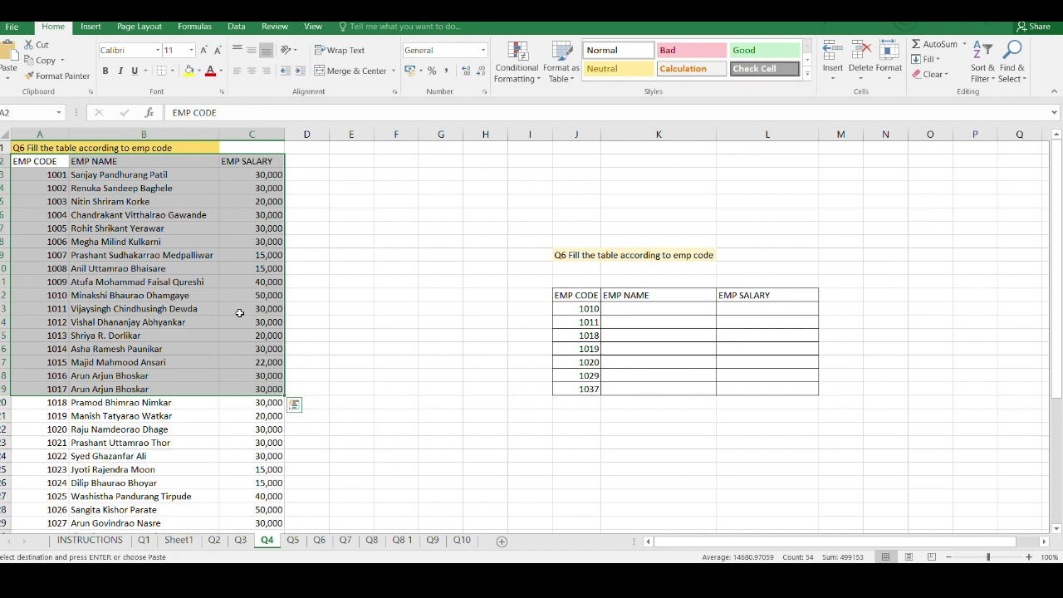
left_click(146, 541)
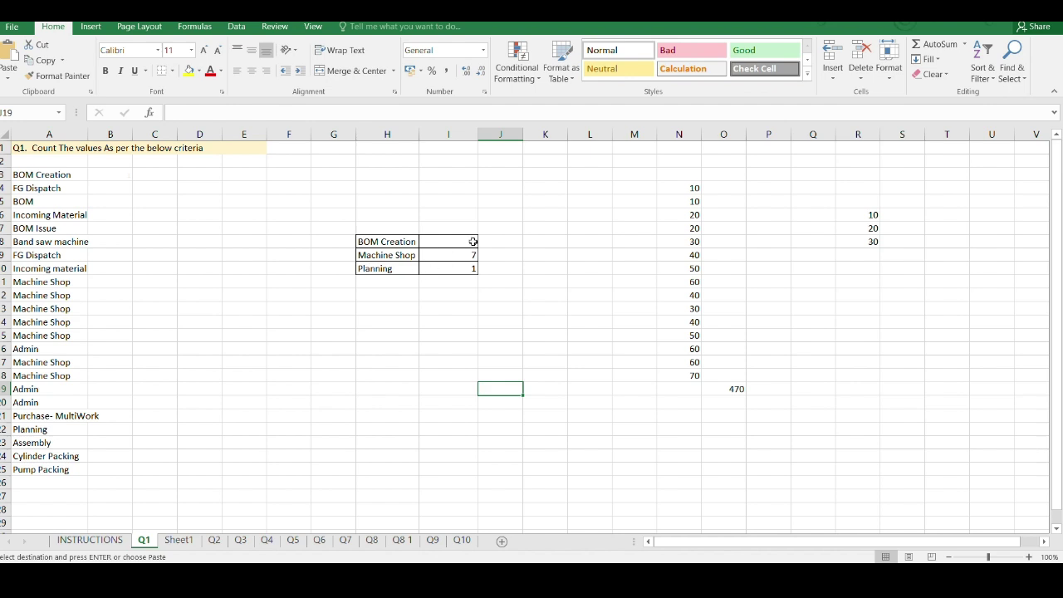
Step: Copy the labels BOM Creation, Machine Shop and Planning from H8:H10 to G15:G17 and fit column G to its text
left_click_drag(465, 241, 471, 269)
left_click_drag(381, 243, 387, 270)
key("ctrl+c")
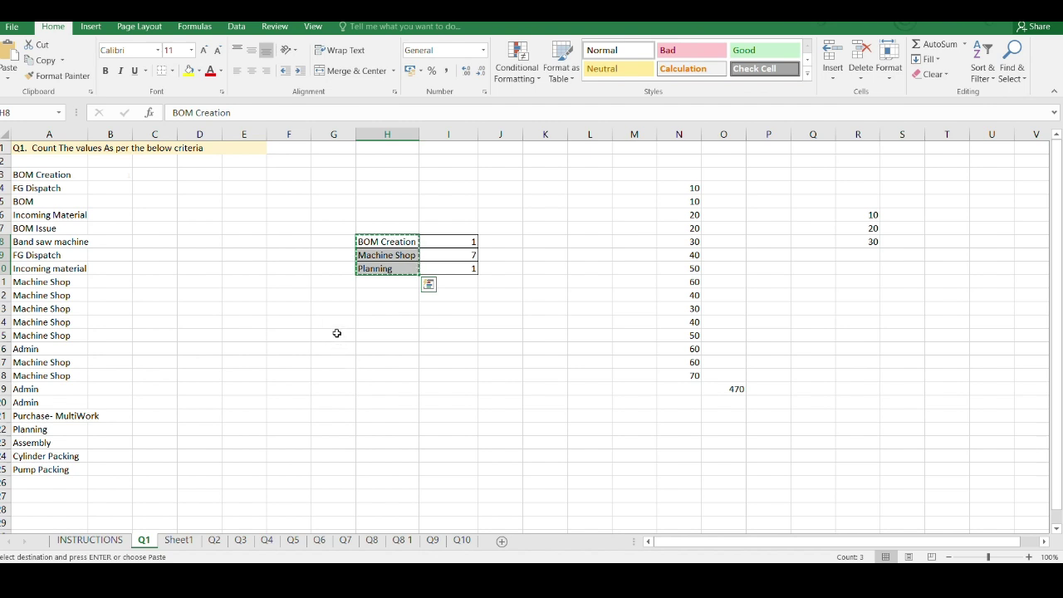
left_click(336, 335)
key("ctrl+v")
key("Escape")
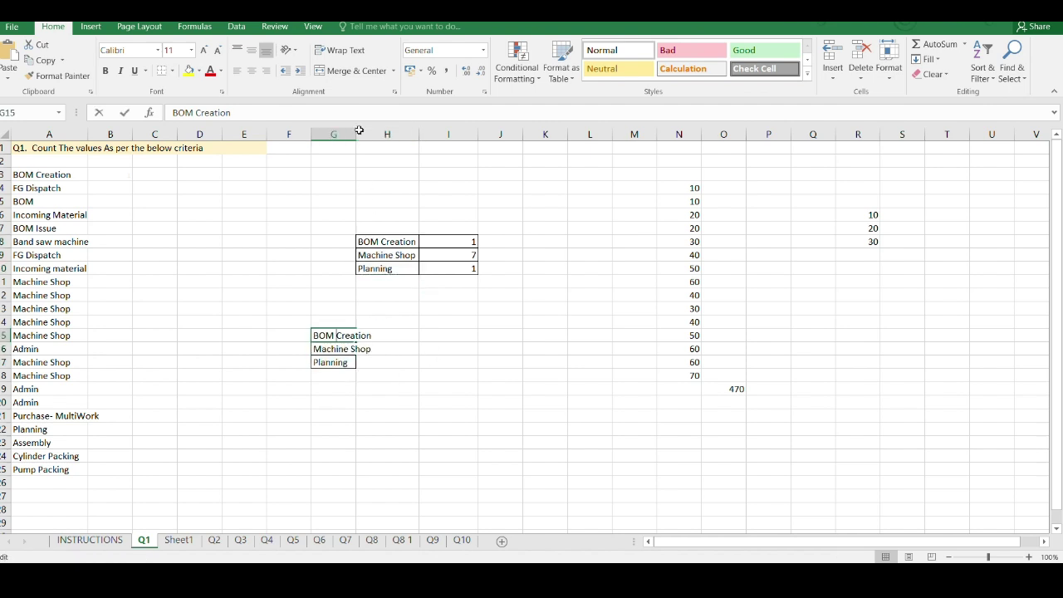
left_click_drag(387, 362, 387, 349)
double_click(356, 133)
left_click(461, 311)
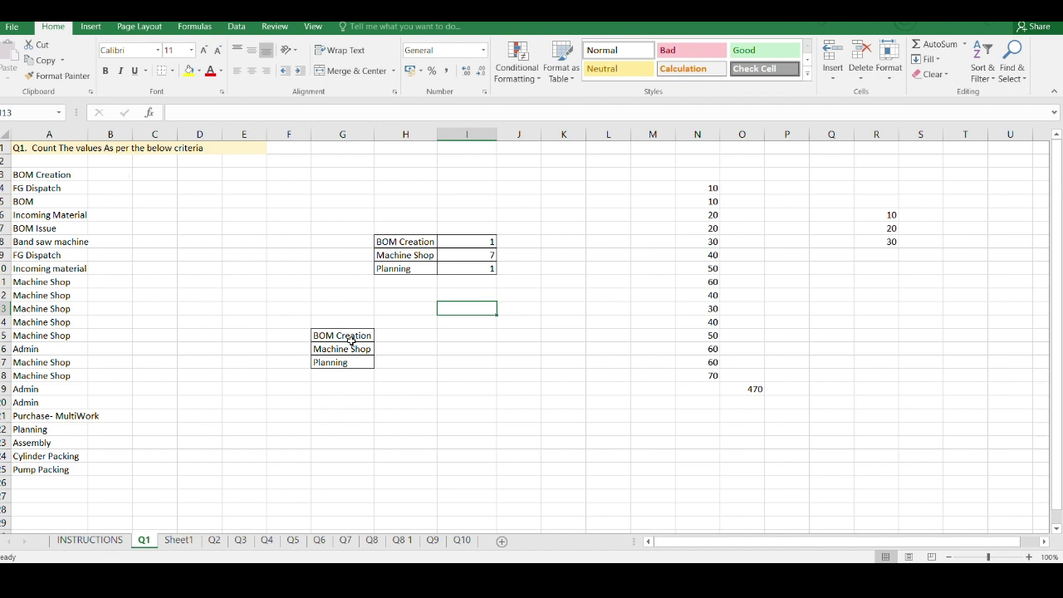
left_click(537, 349)
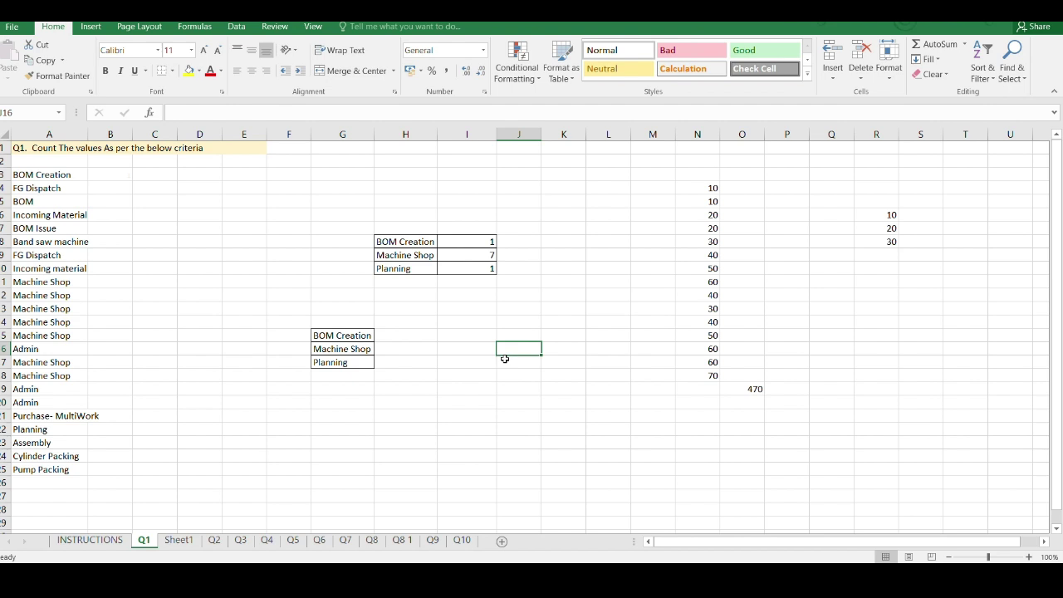
Step: Enter =COUNTIF(A3:A25,G15) in H15 beside BOM Creation and fill the formula down to H17
left_click(398, 335)
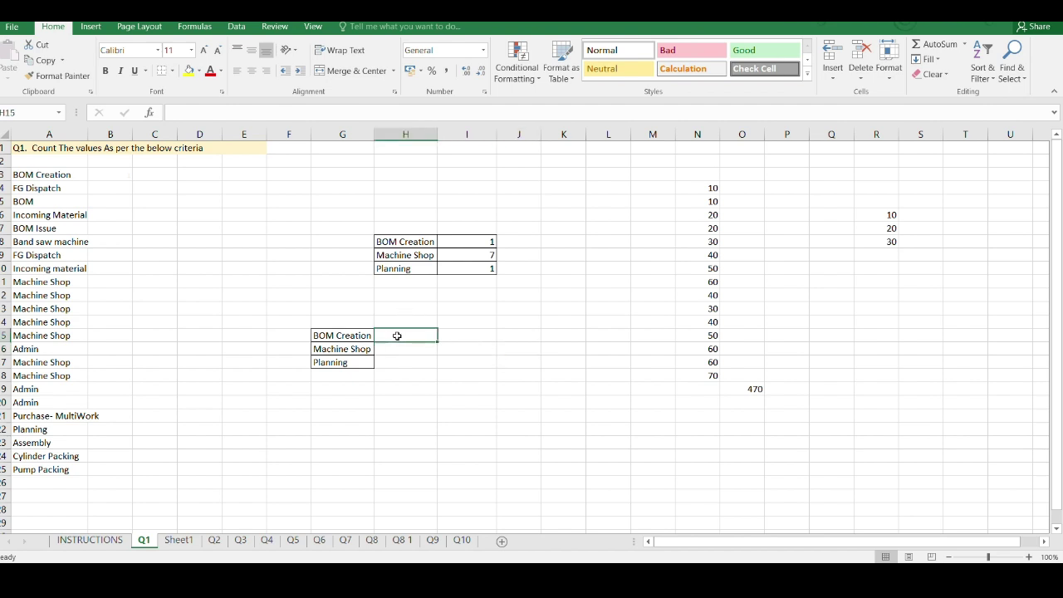
type("=coun")
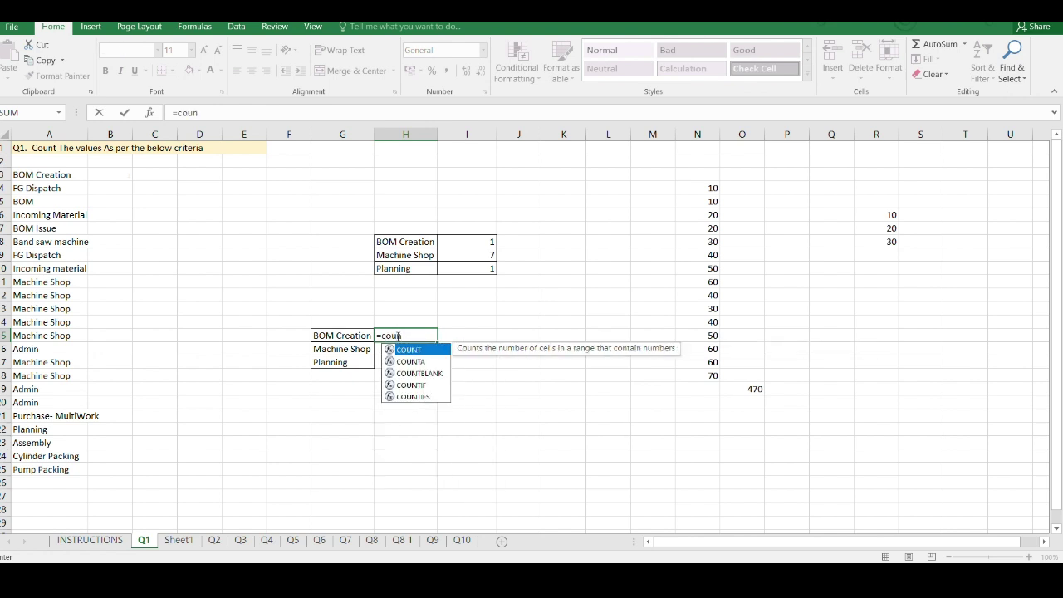
left_click(407, 387)
double_click(407, 386)
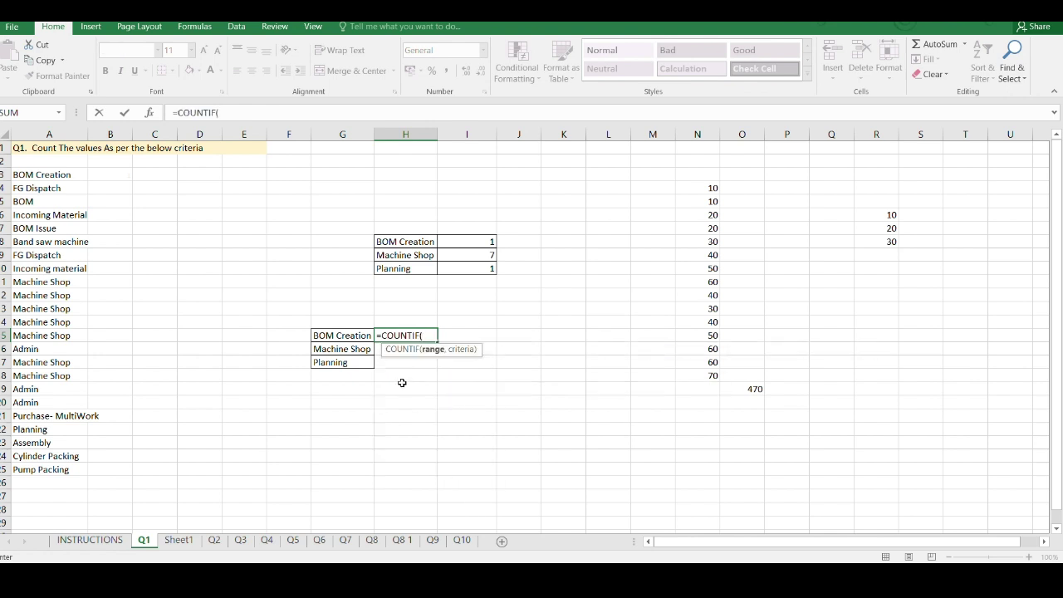
left_click_drag(40, 176, 51, 466)
type(",")
left_click(347, 335)
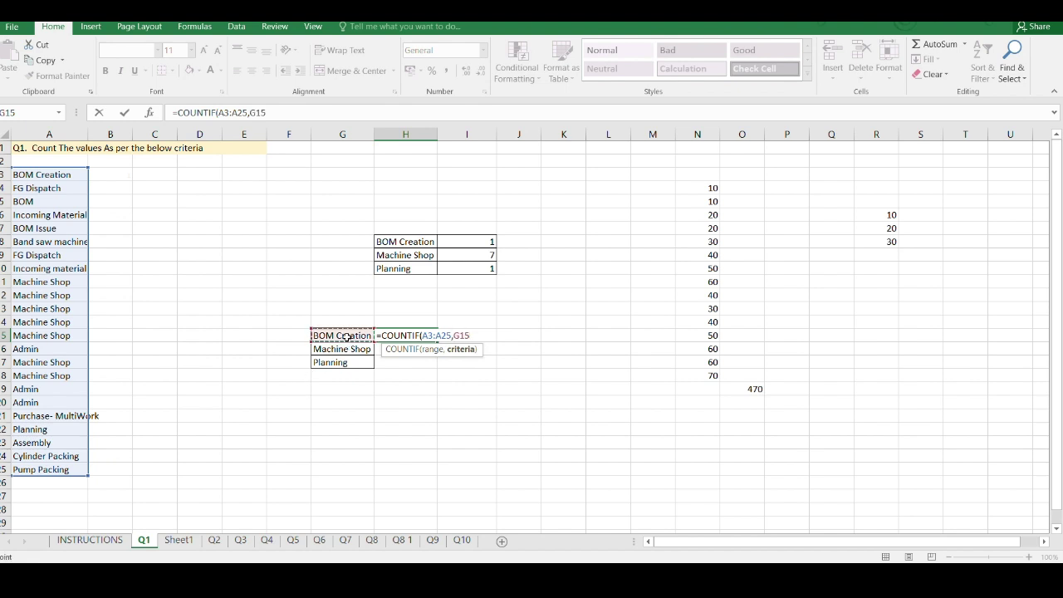
type(")")
key("Return")
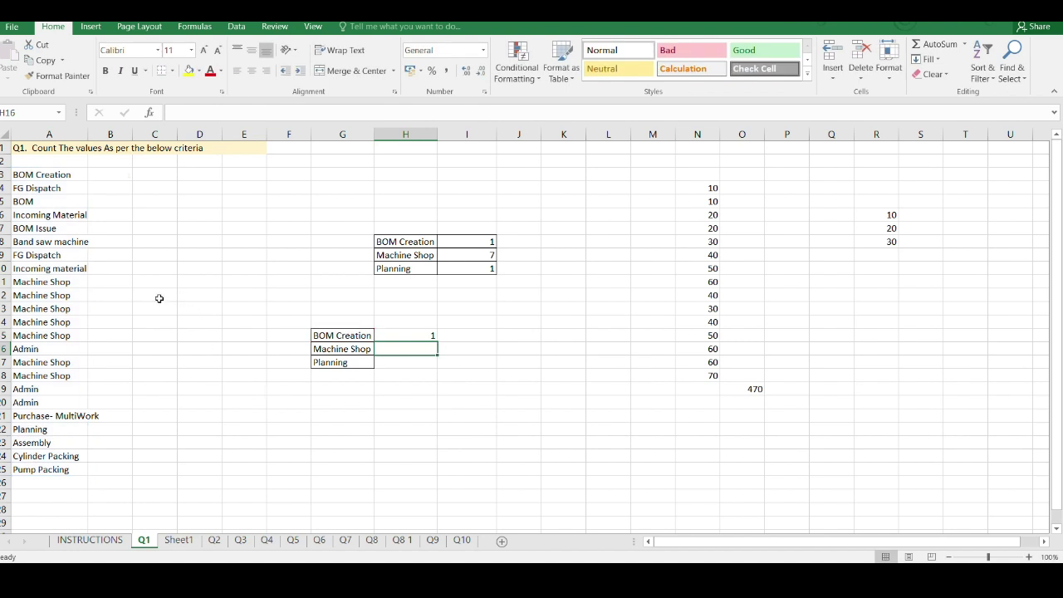
left_click(418, 334)
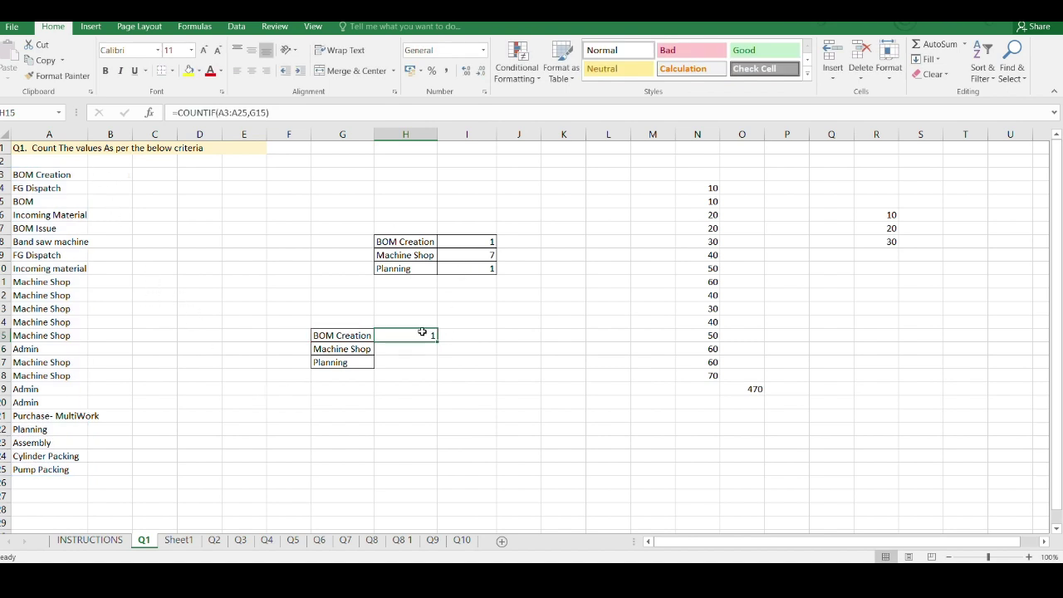
left_click_drag(438, 341, 431, 367)
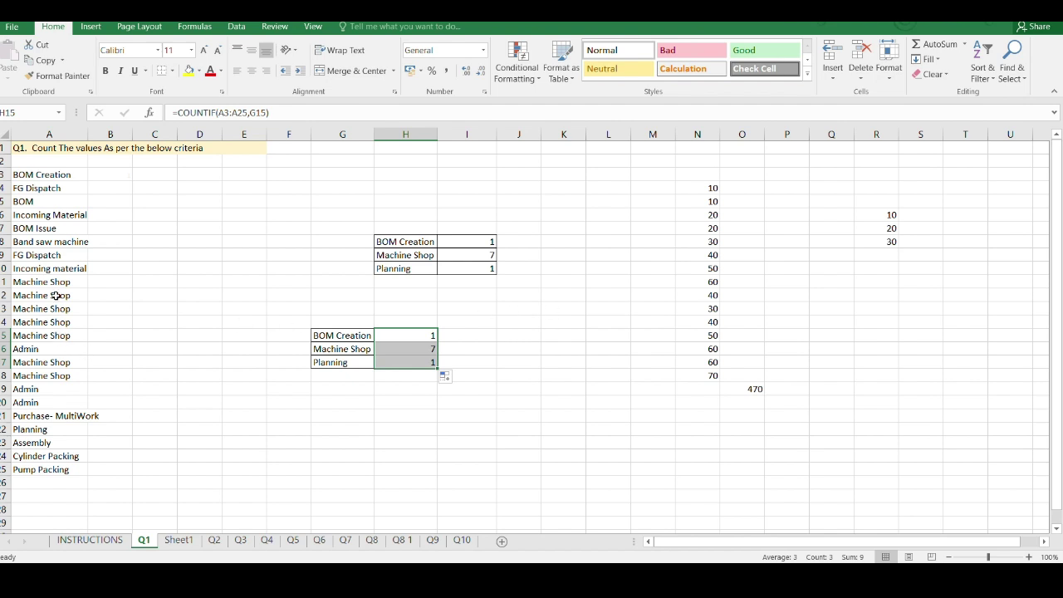
Step: Change the entry in A5 on the Q1 sheet from BOM to "BOM creation"
left_click(52, 203)
double_click(53, 202)
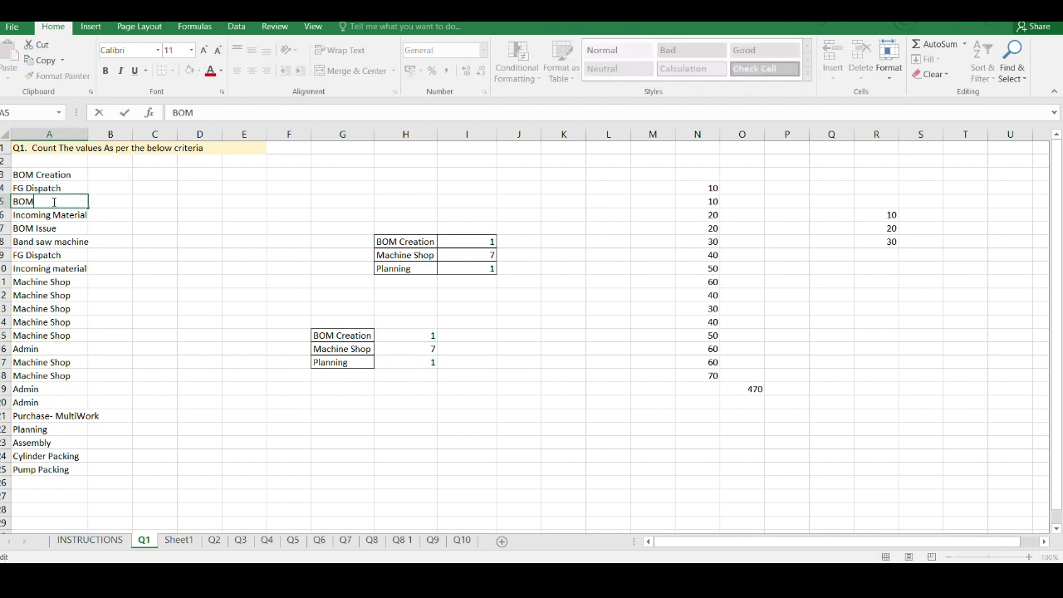
type("creation")
key("Return")
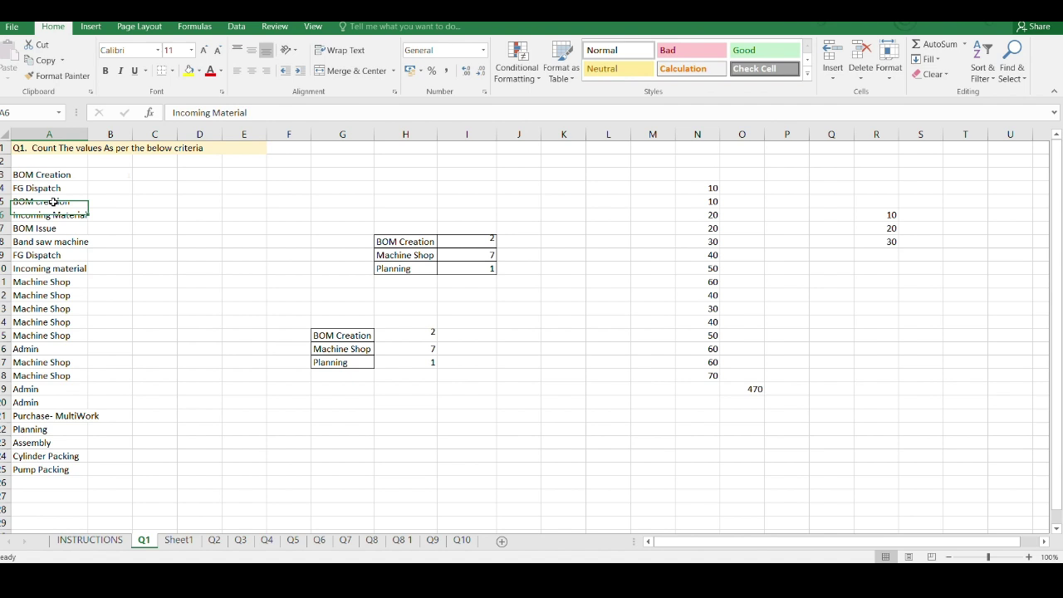
Step: Open the Q2 sheet and add a list data validation dropdown in E7 with the cities in A3:A12 as its source
left_click(214, 541)
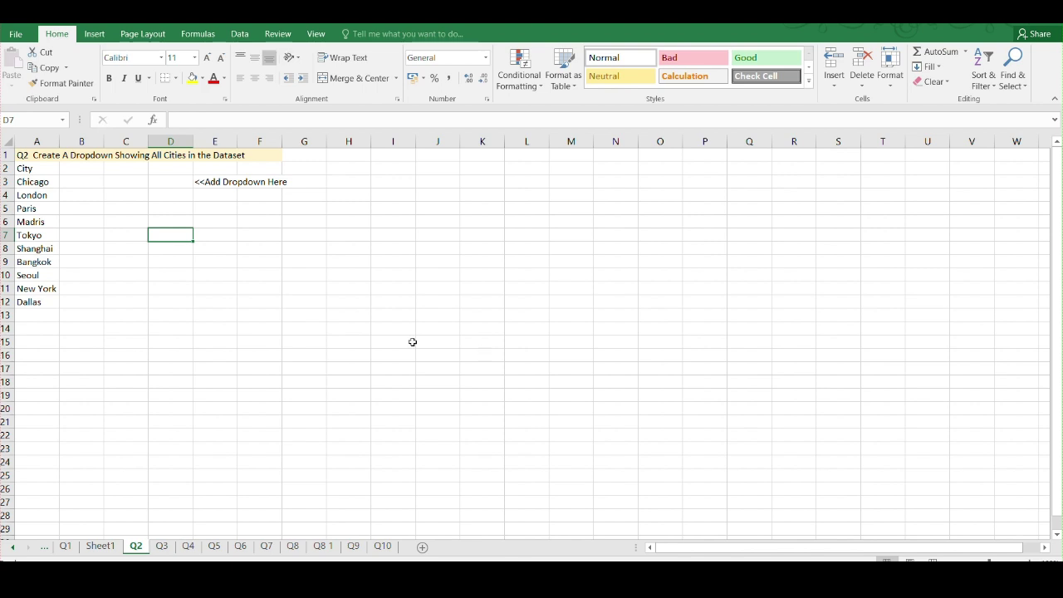
left_click(230, 235)
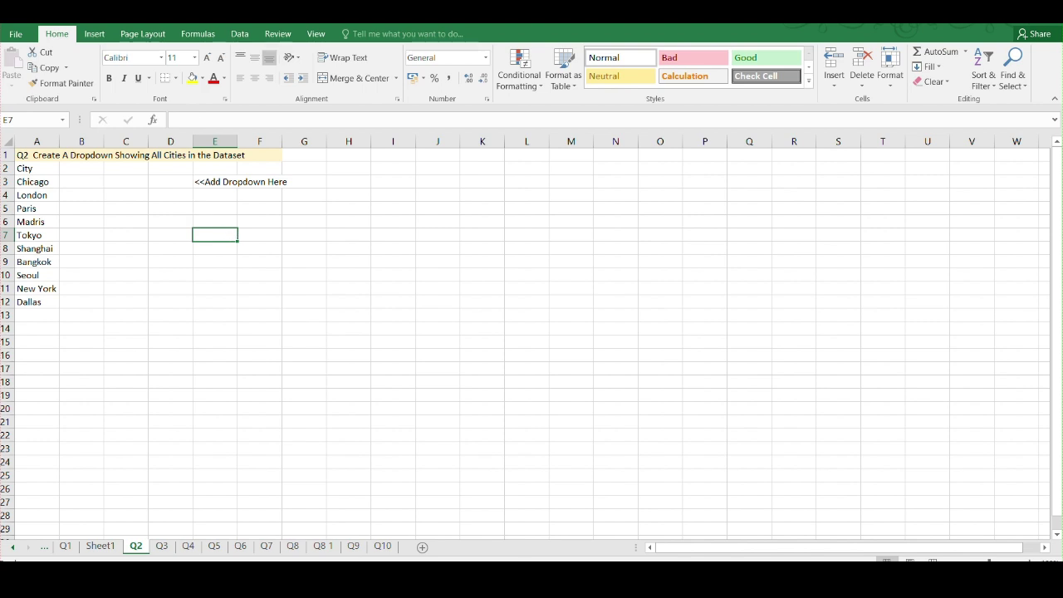
left_click(239, 33)
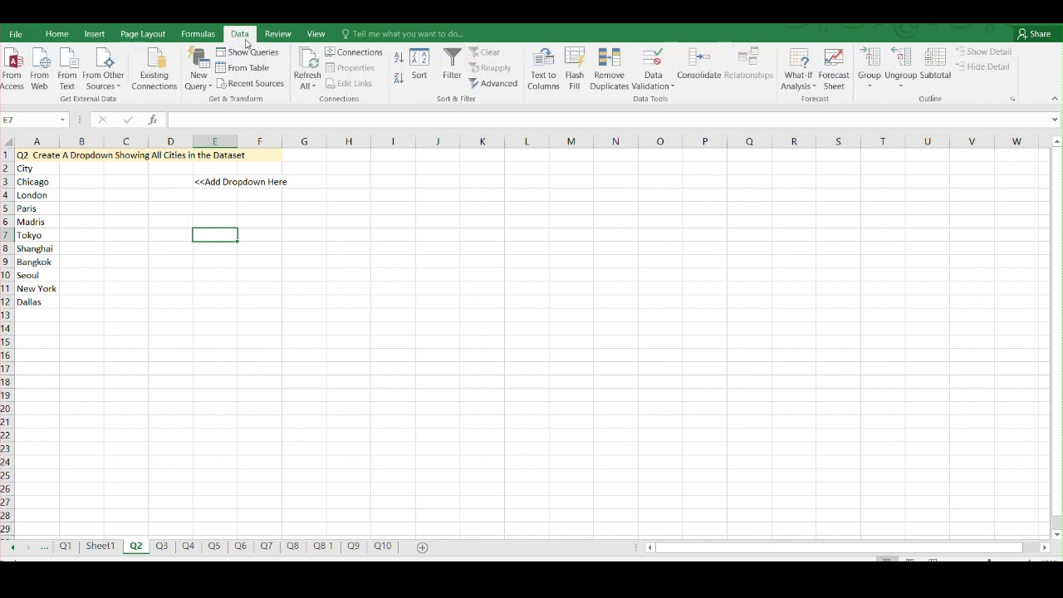
left_click(665, 86)
left_click(666, 101)
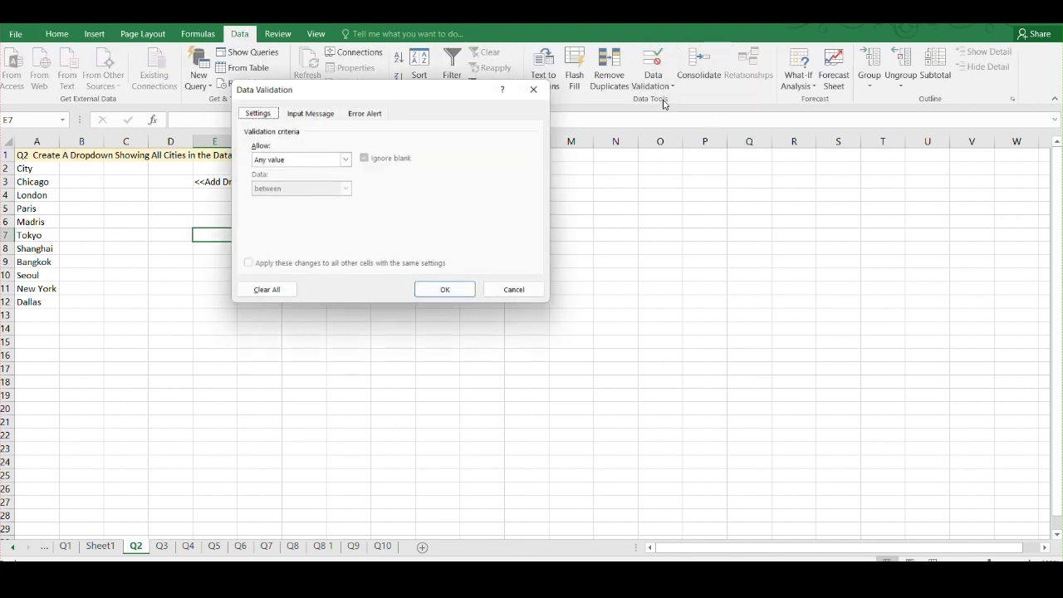
left_click(345, 160)
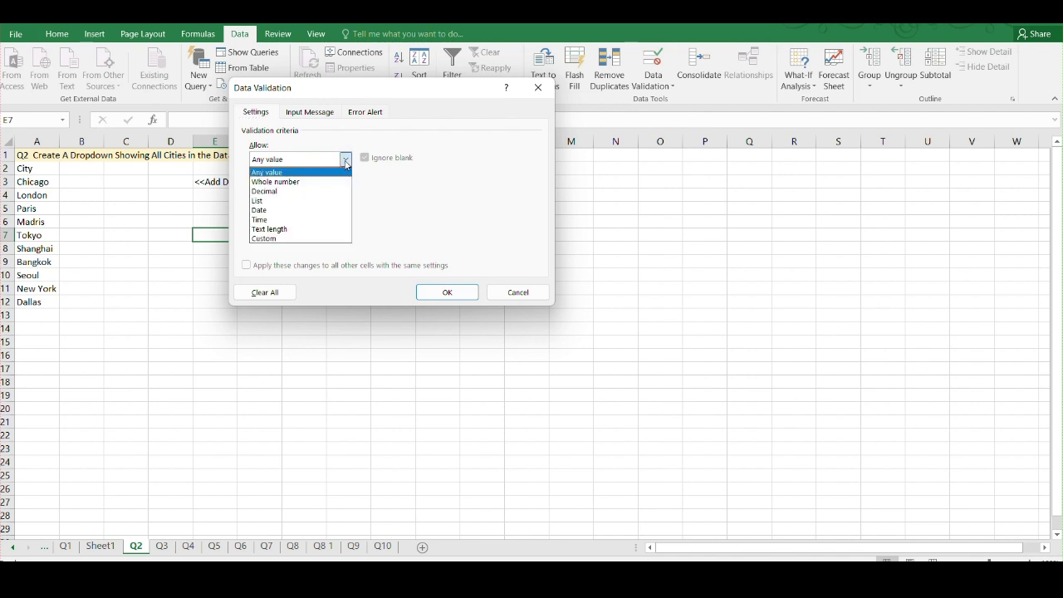
left_click(276, 198)
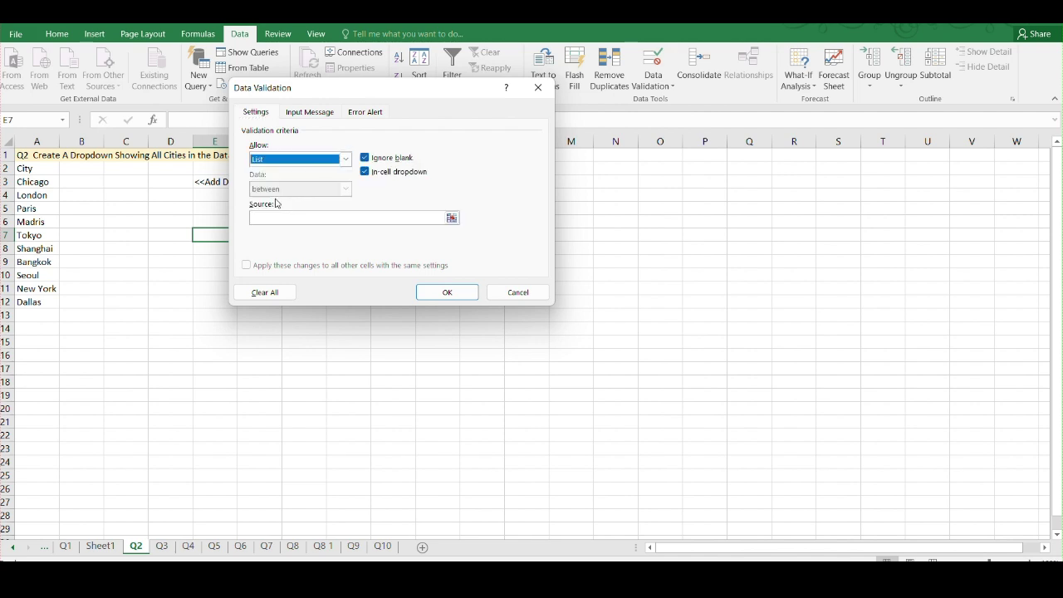
left_click(452, 217)
left_click_drag(39, 179, 35, 302)
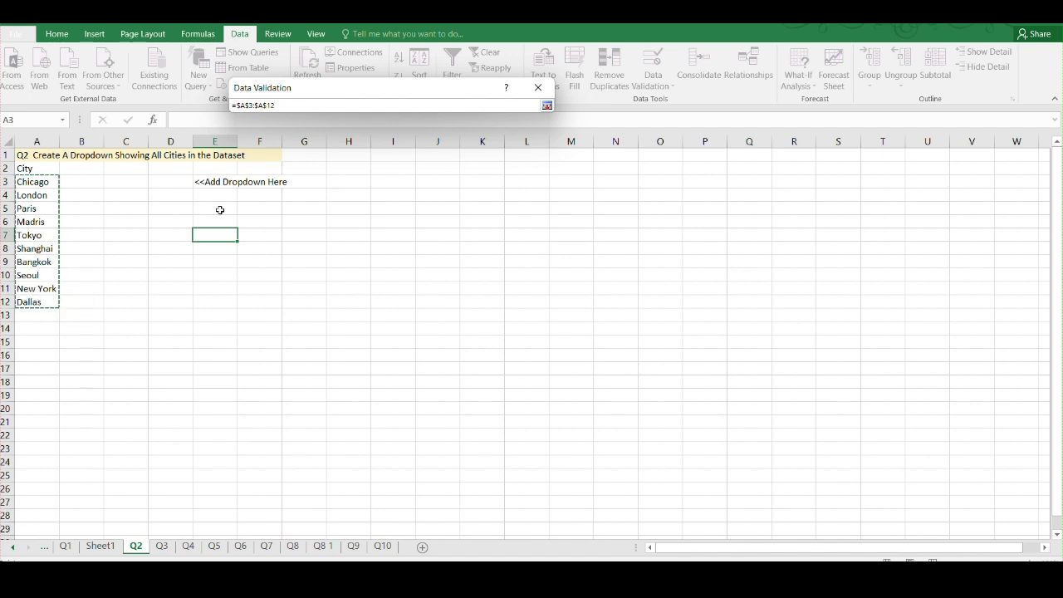
key("Return")
left_click(448, 291)
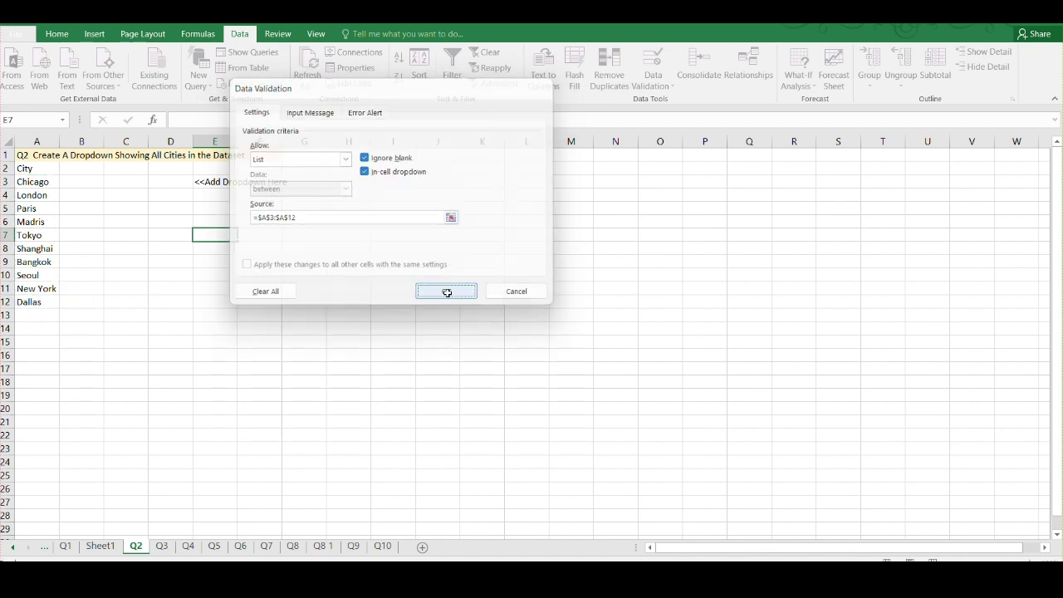
Step: Check the city choices offered by the dropdown in E7
left_click(219, 252)
left_click(218, 235)
left_click(243, 235)
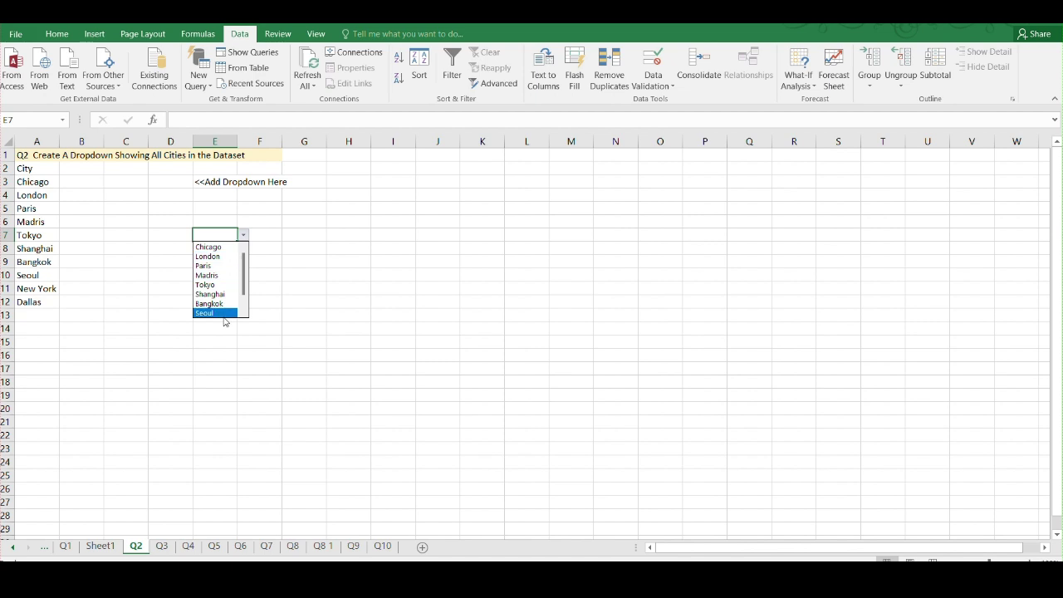
left_click(245, 237)
Step: Look at the Q3 check box exercise and open the Q4 sheet with the employee table
left_click(167, 548)
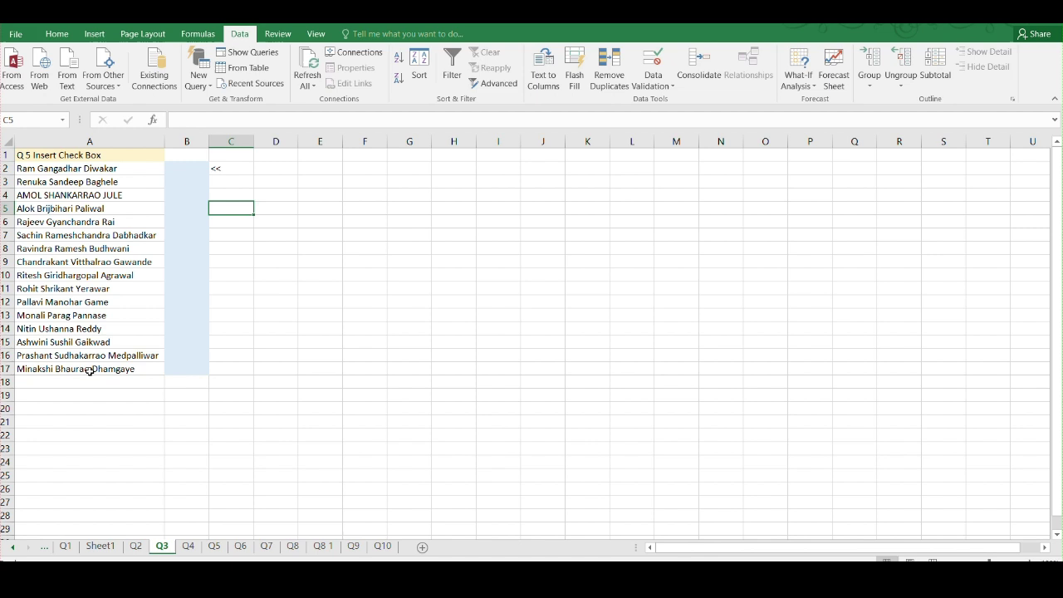
left_click(188, 547)
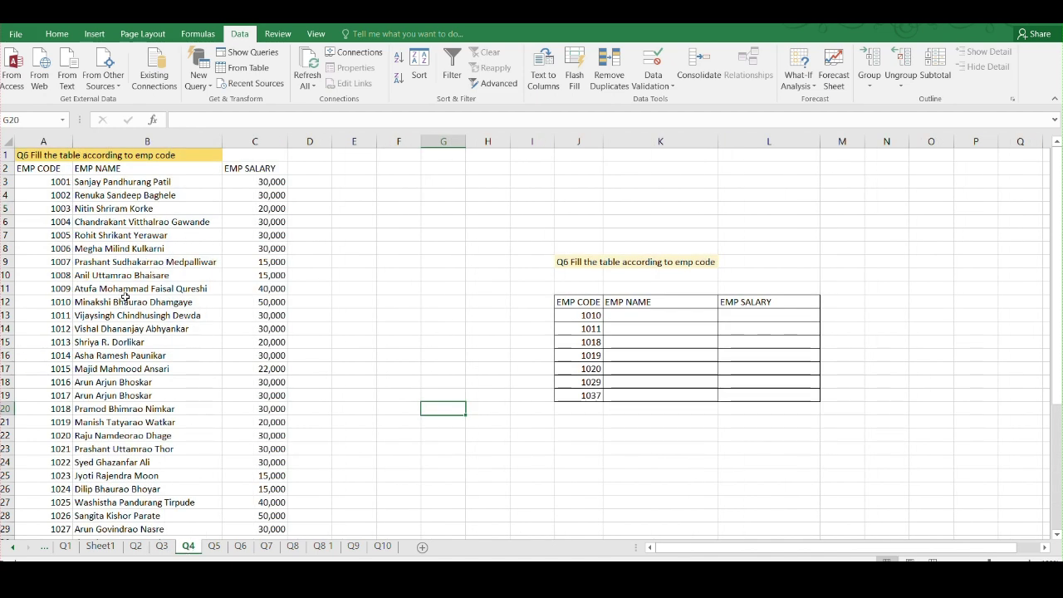
left_click(432, 225)
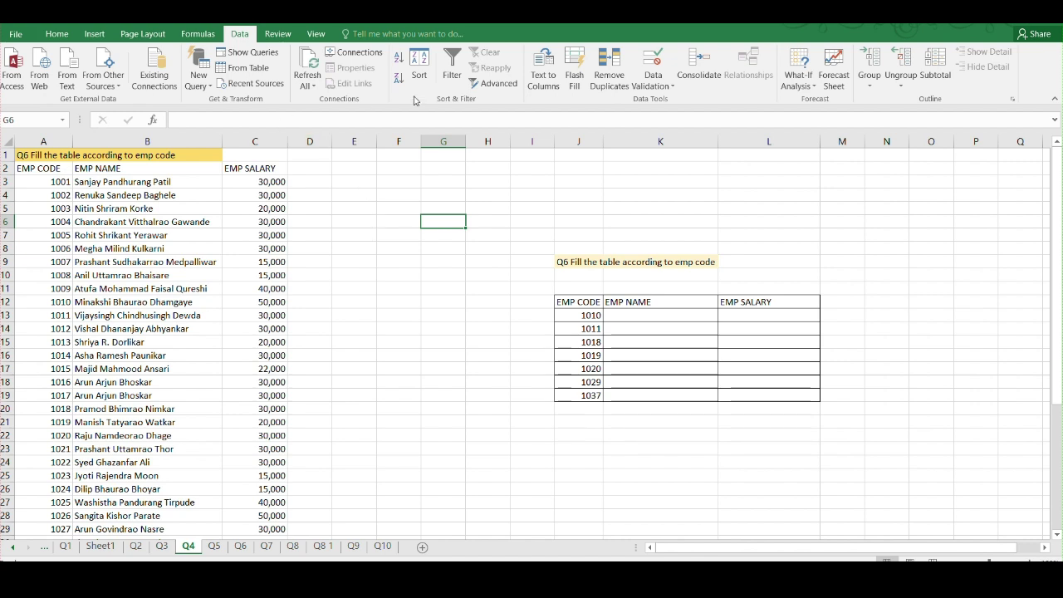
left_click(494, 84)
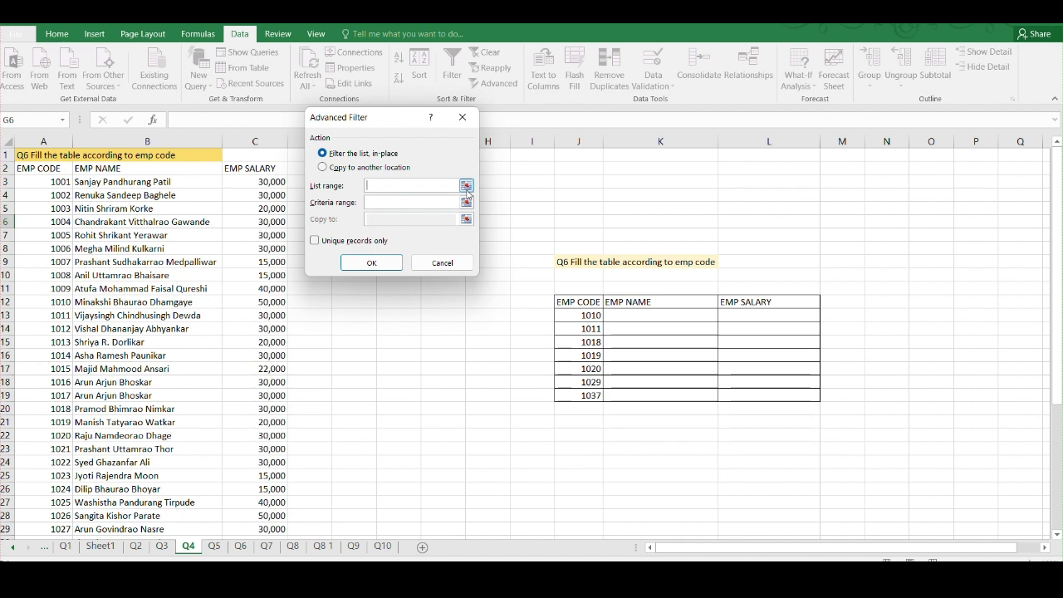
left_click(443, 262)
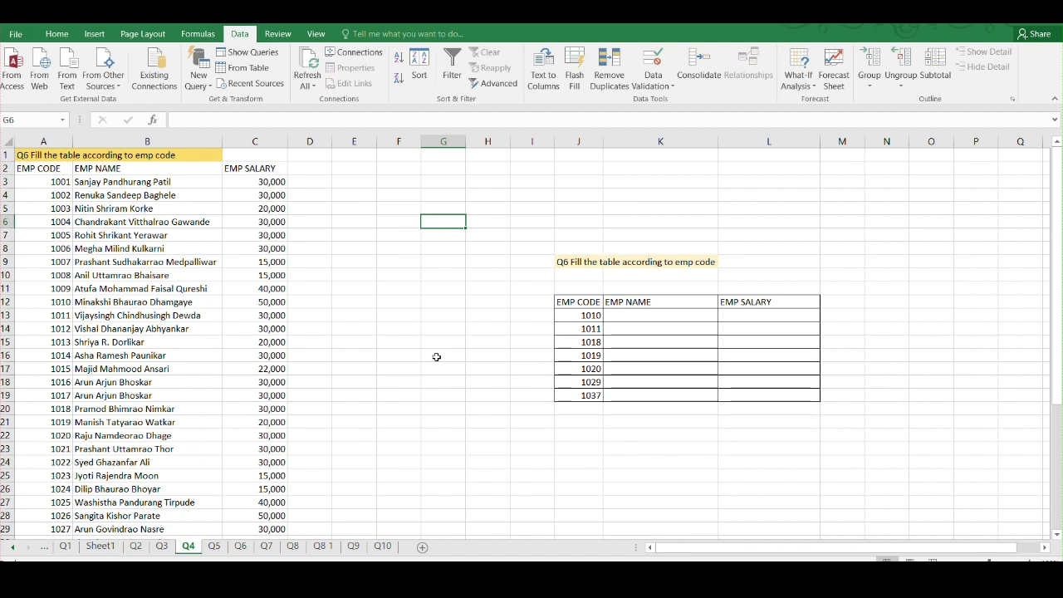
left_click(656, 85)
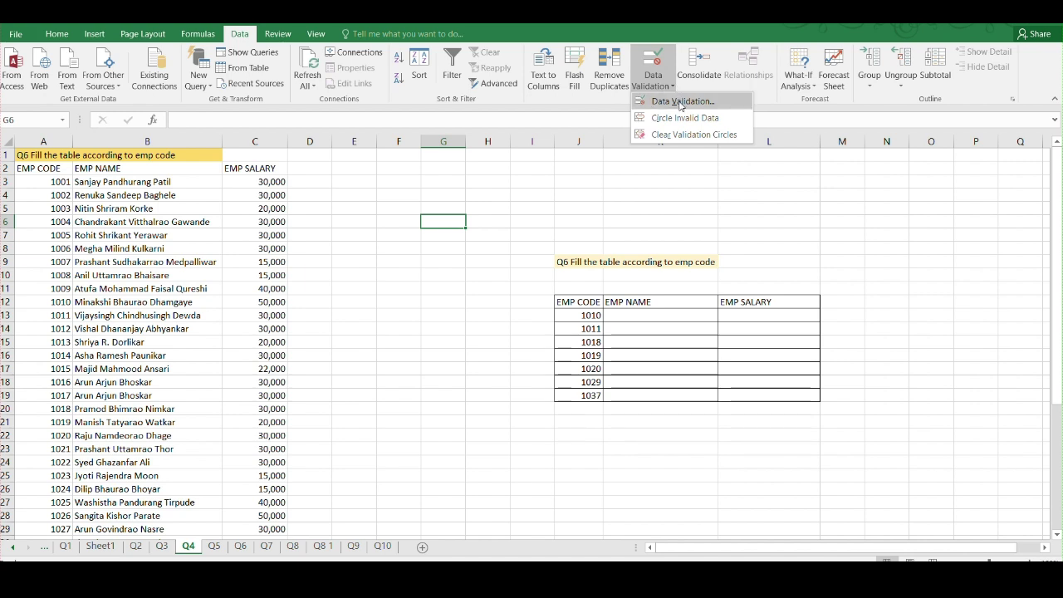
left_click(562, 192)
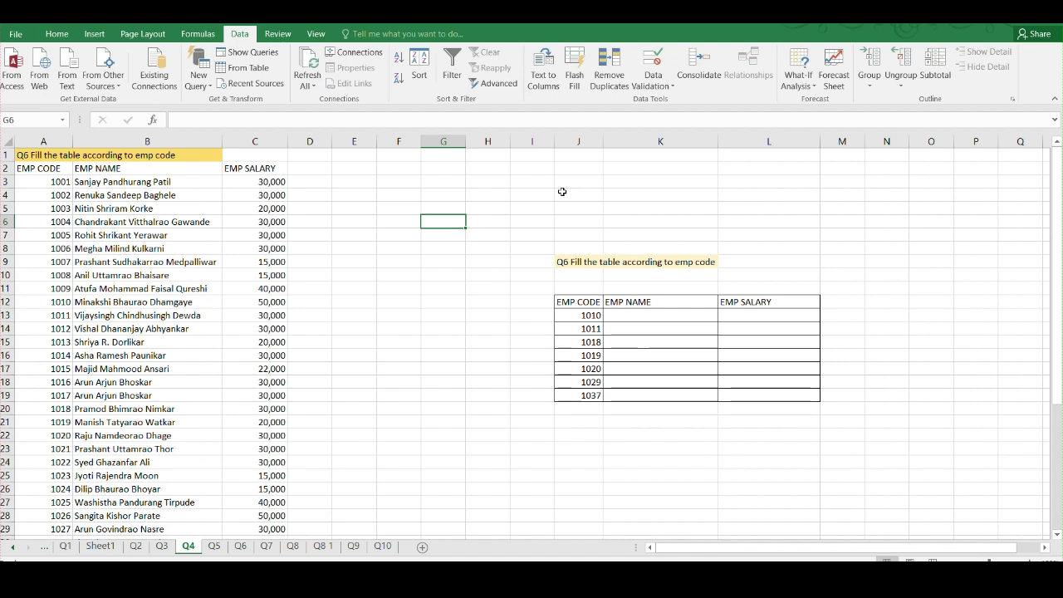
Step: Start a LOOKUP formula in K13 under EMP NAME with J13 as lookup value and A3:A43 as lookup vector
left_click(663, 304)
left_click(769, 302)
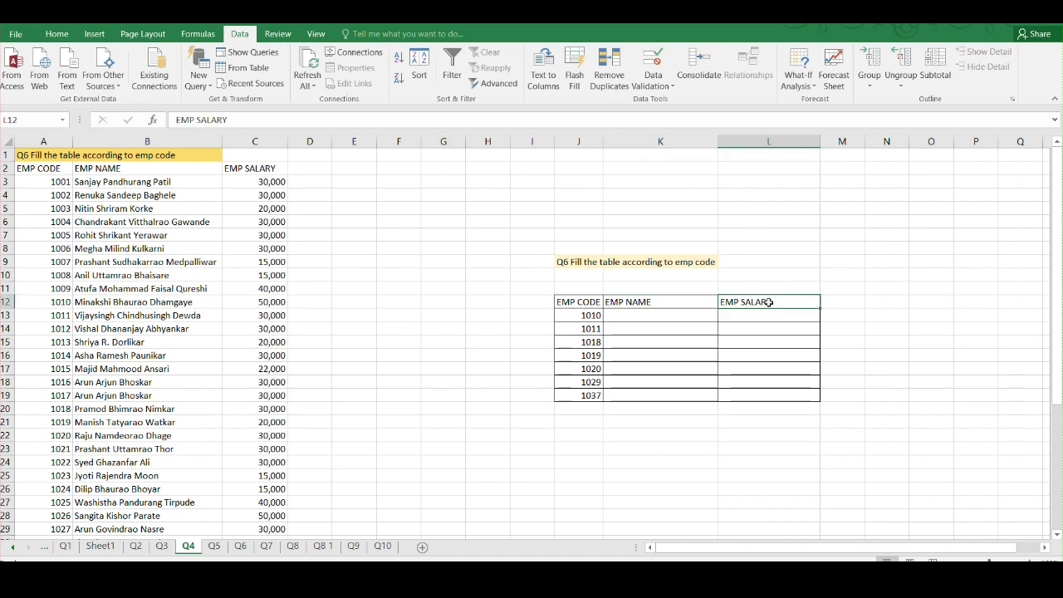
left_click(644, 319)
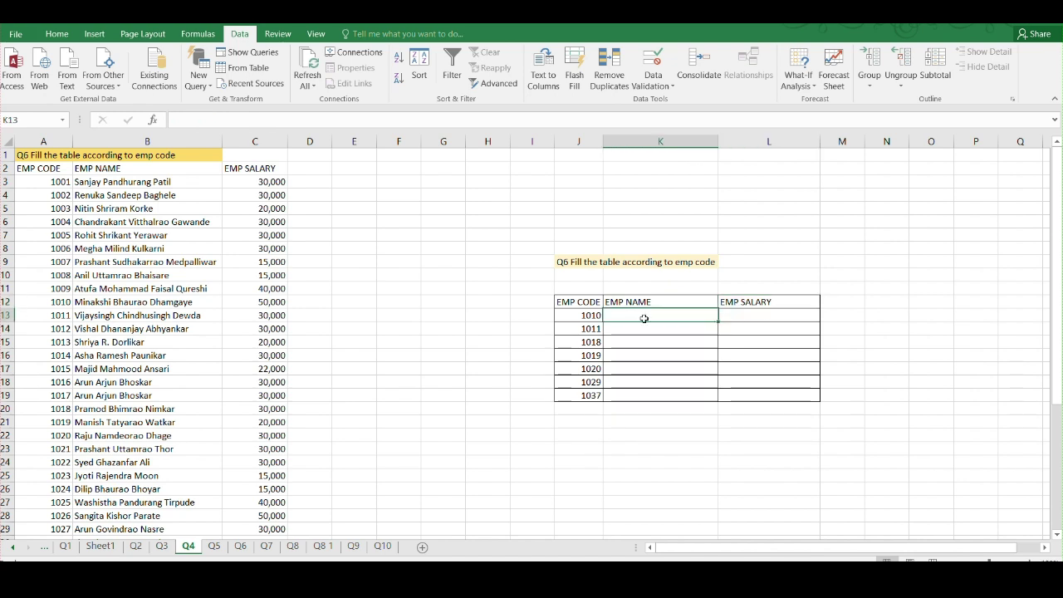
type("=look")
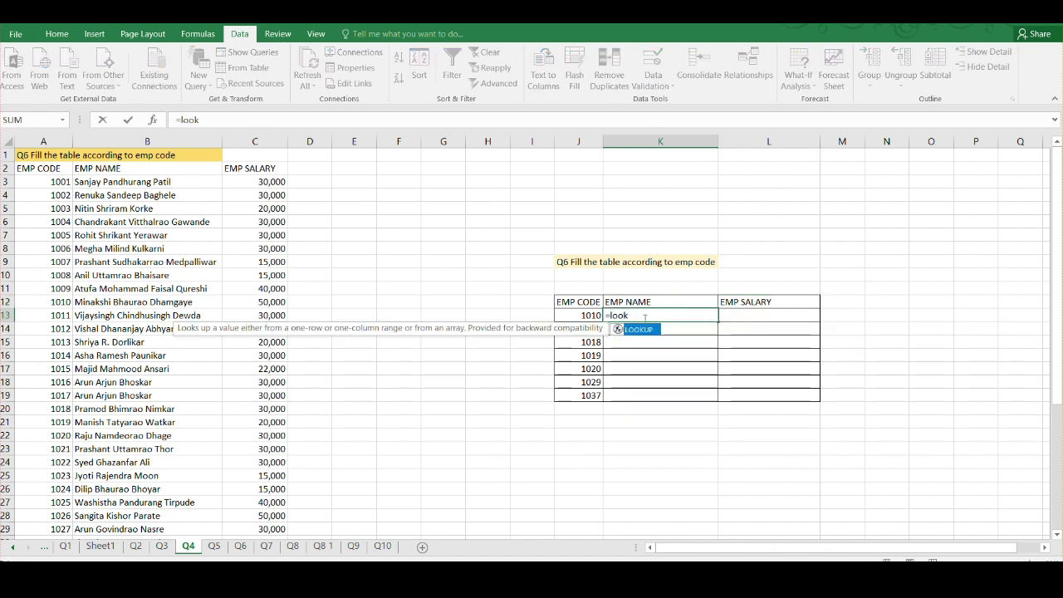
key("Tab")
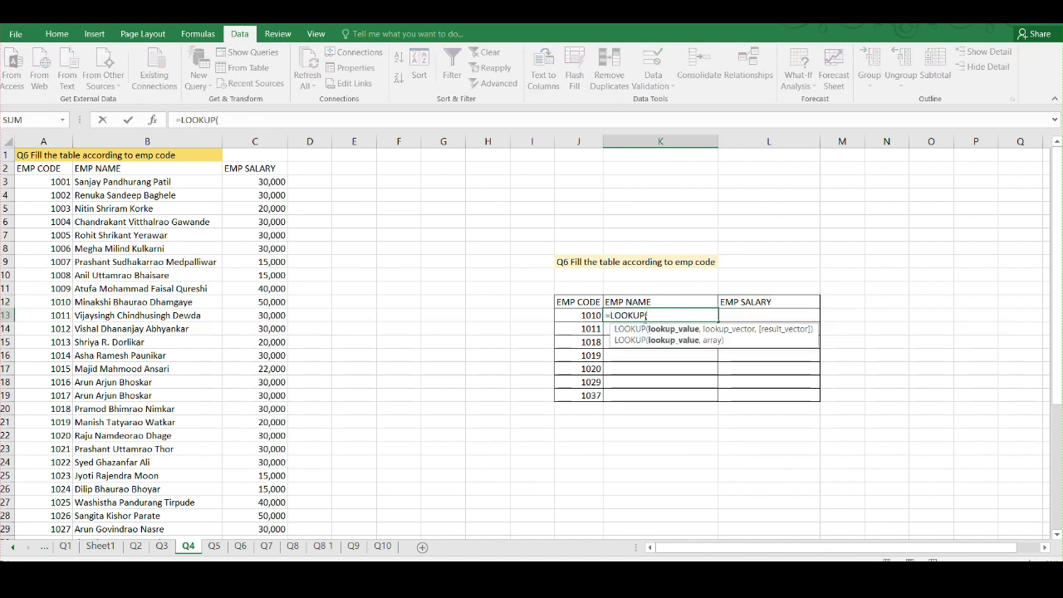
left_click(585, 316)
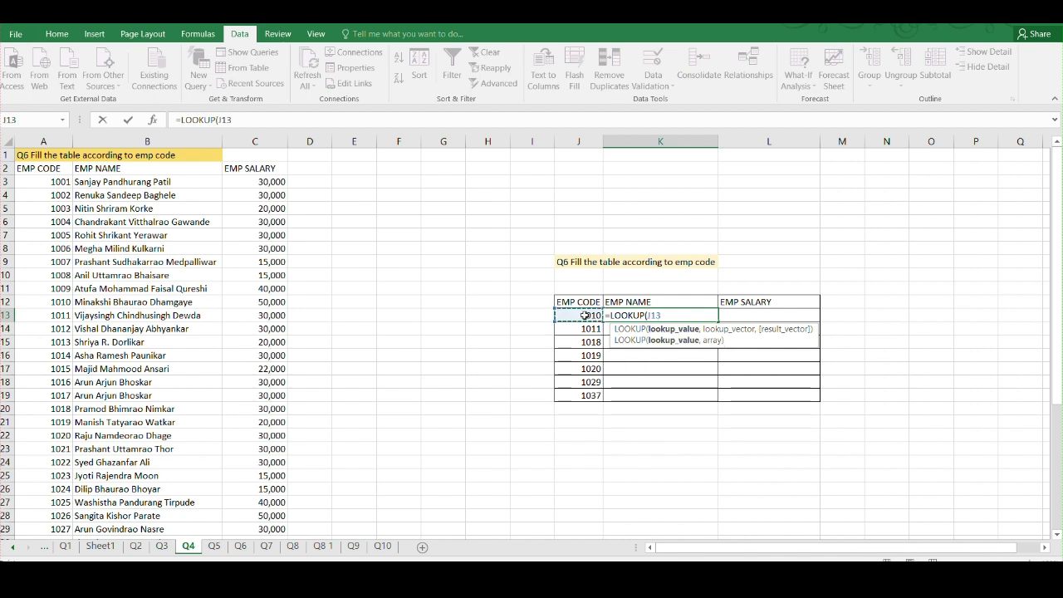
type(",")
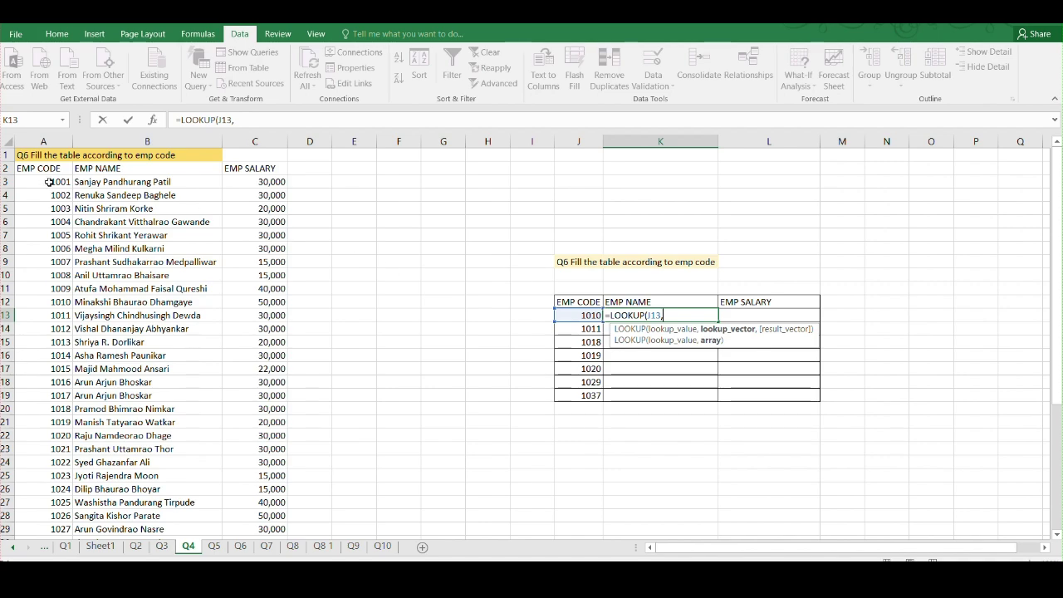
left_click_drag(47, 182, 21, 503)
type(",")
Step: Complete the LOOKUP formula in K13 with B3:B43 as result vector and widen column K slightly to fit the name
scroll(773, 335, "up", 4)
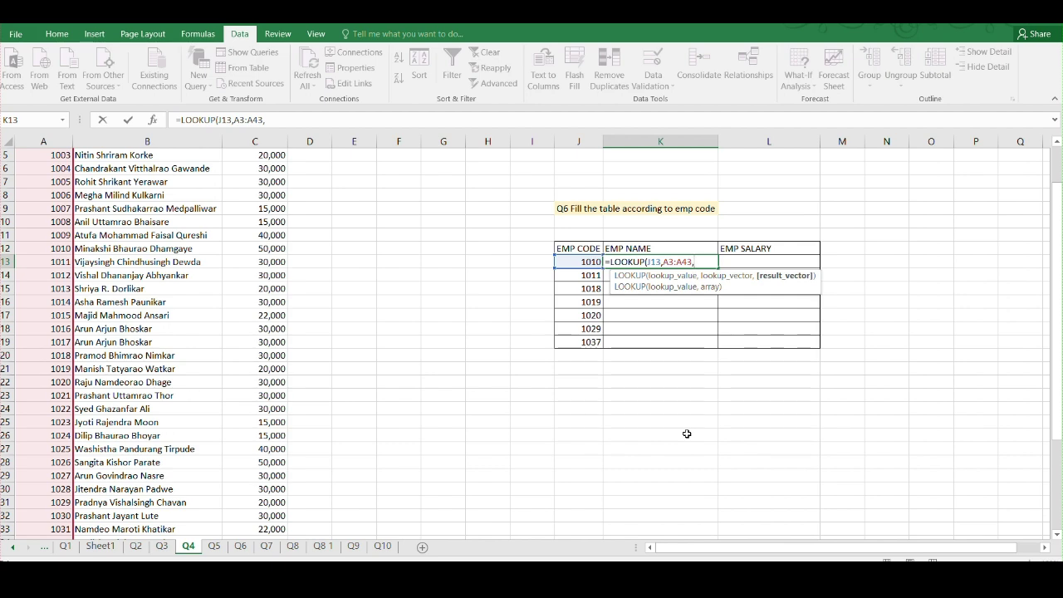
scroll(266, 473, "up", 2)
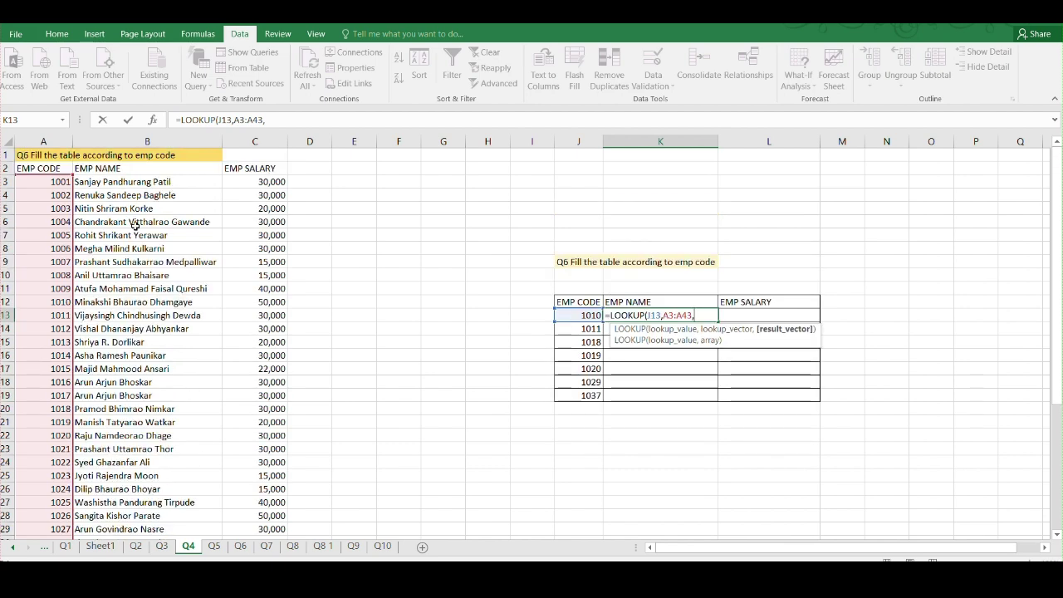
left_click(121, 182)
key("ctrl+shift+Down")
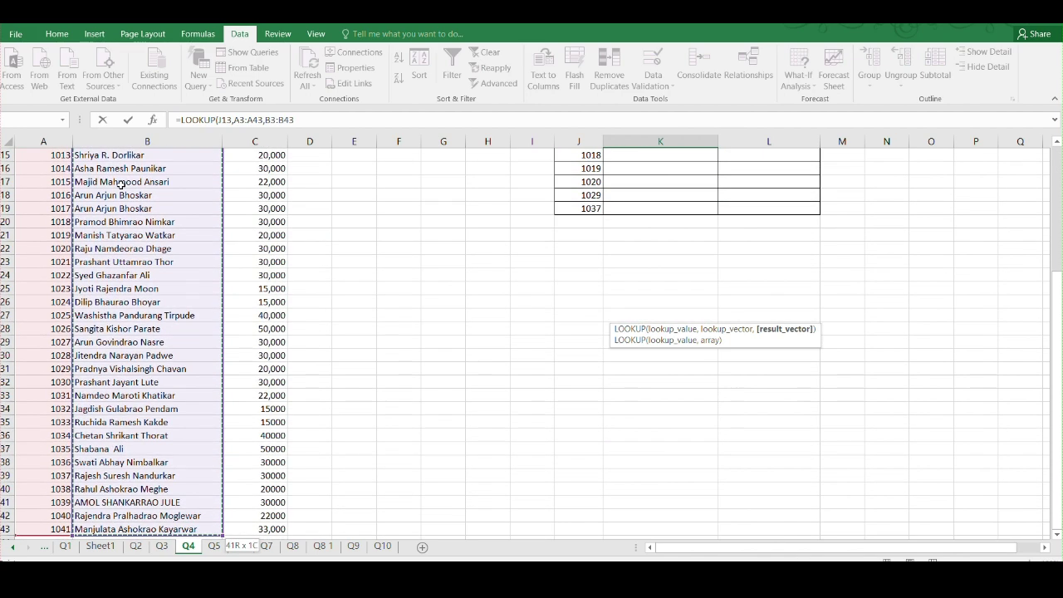
type(",")
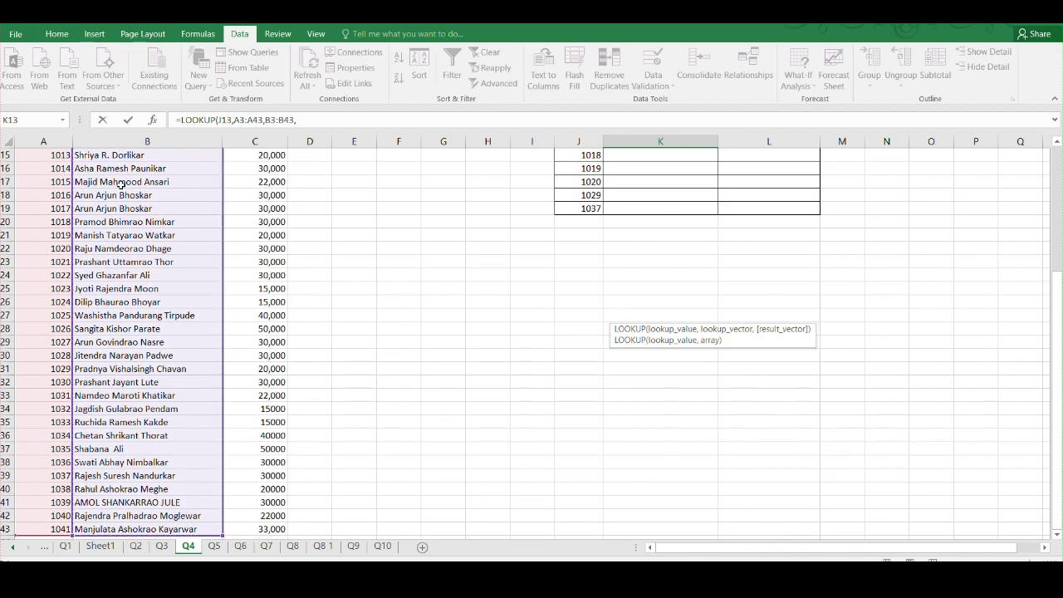
scroll(790, 470, "up", 4)
key("BackSpace")
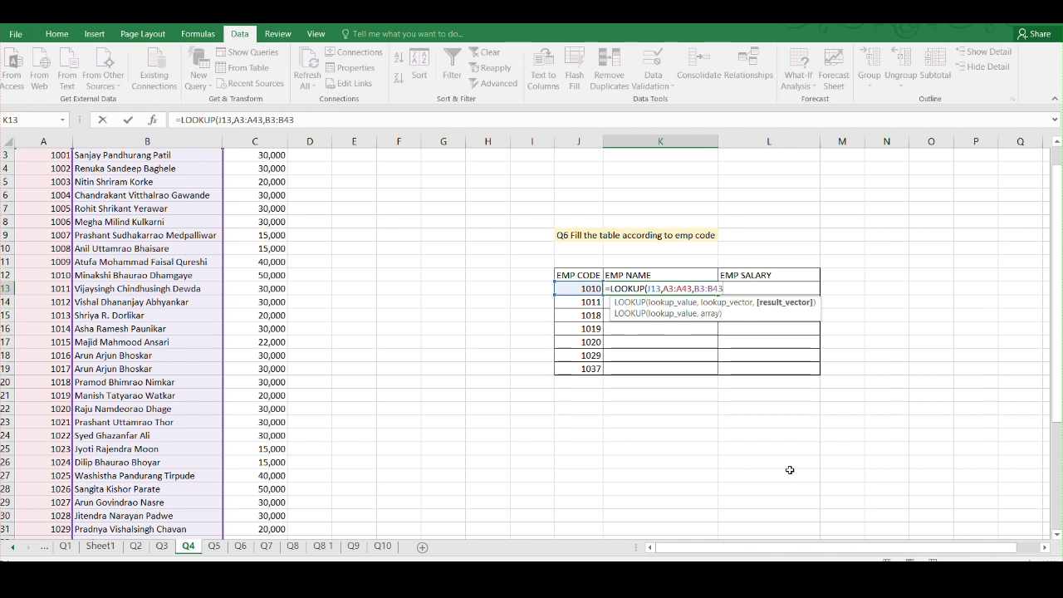
key("Return")
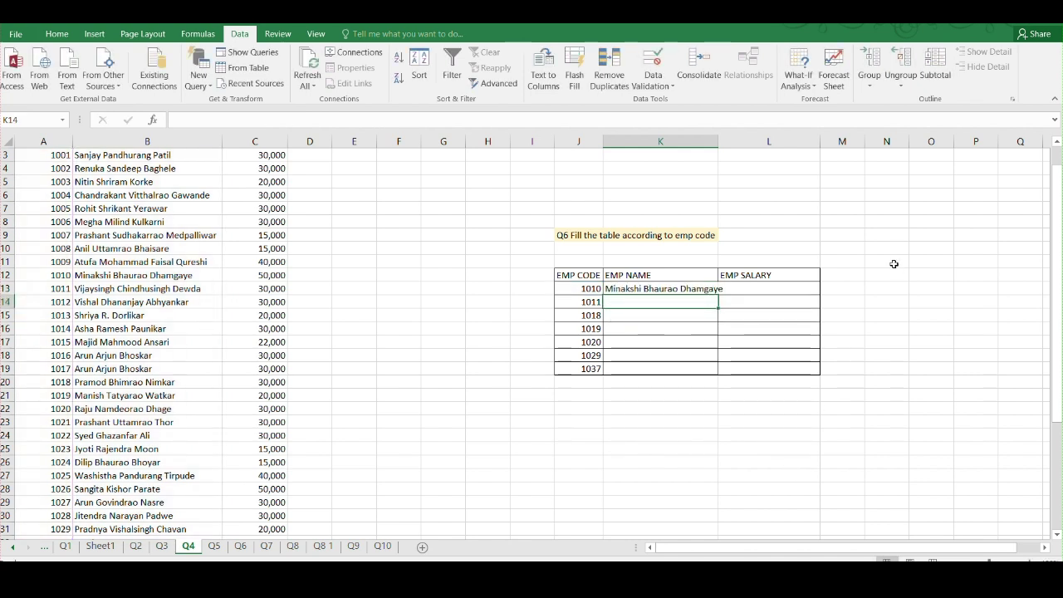
left_click_drag(717, 141, 728, 141)
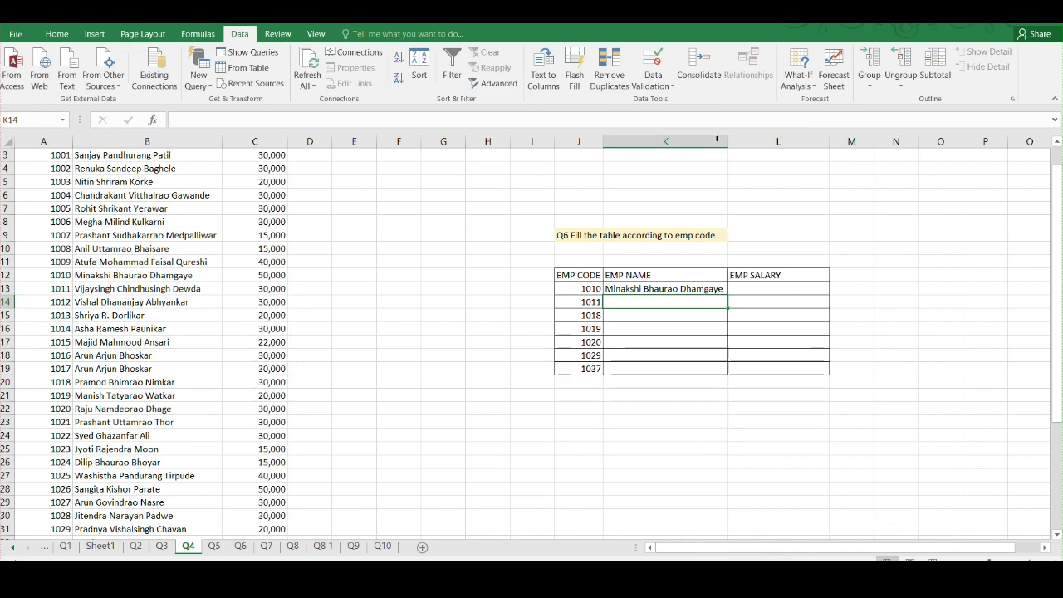
Step: Change the emp code in J13 to the first code in column A and select the name lookup in K13
scroll(444, 381, "up", 1)
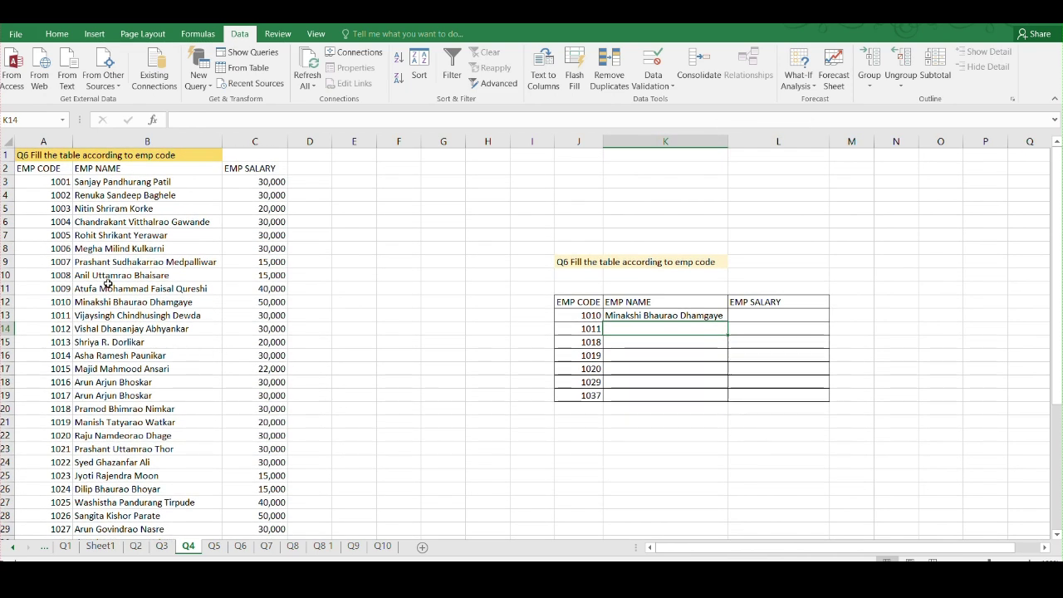
double_click(594, 316)
key("BackSpace")
key("BackSpace")
type("0")
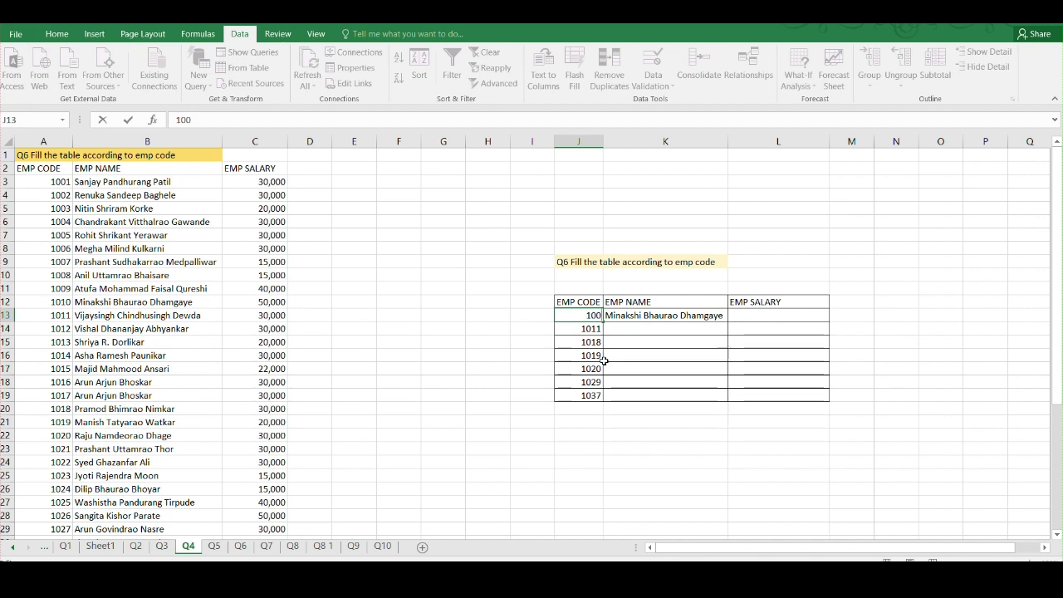
key("Return")
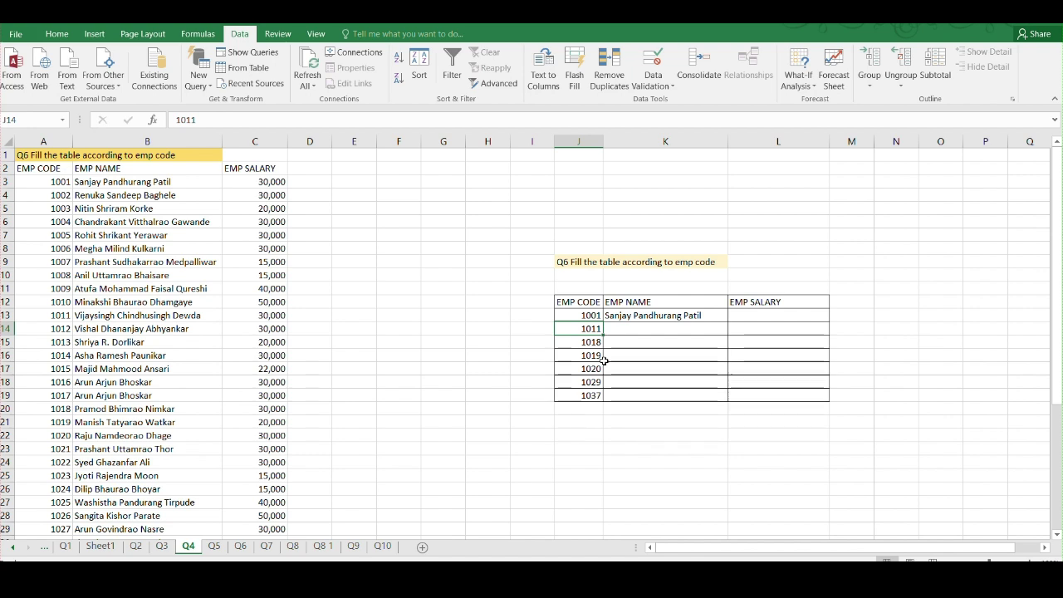
left_click(663, 321)
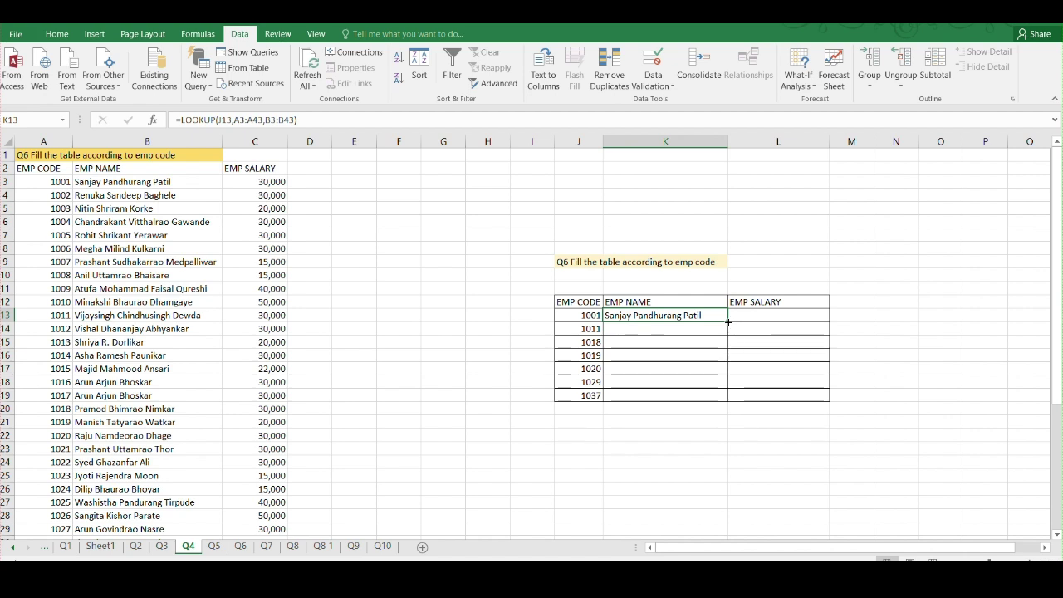
Step: Try filling the K13 name lookup across into L13 under EMP SALARY, compare both formulas and clear the copied one
left_click_drag(746, 322, 824, 316)
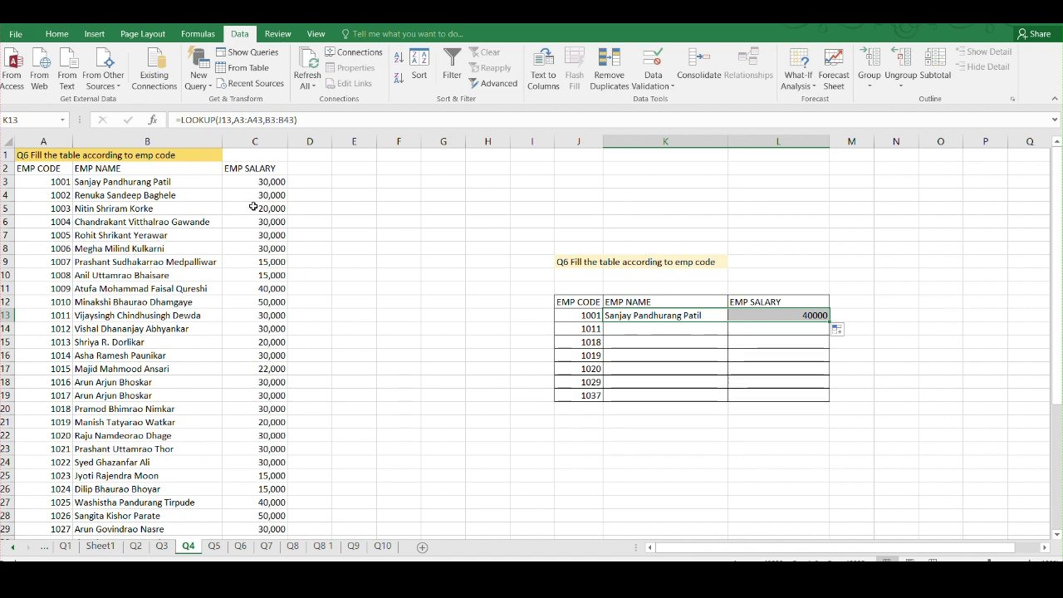
left_click(789, 315)
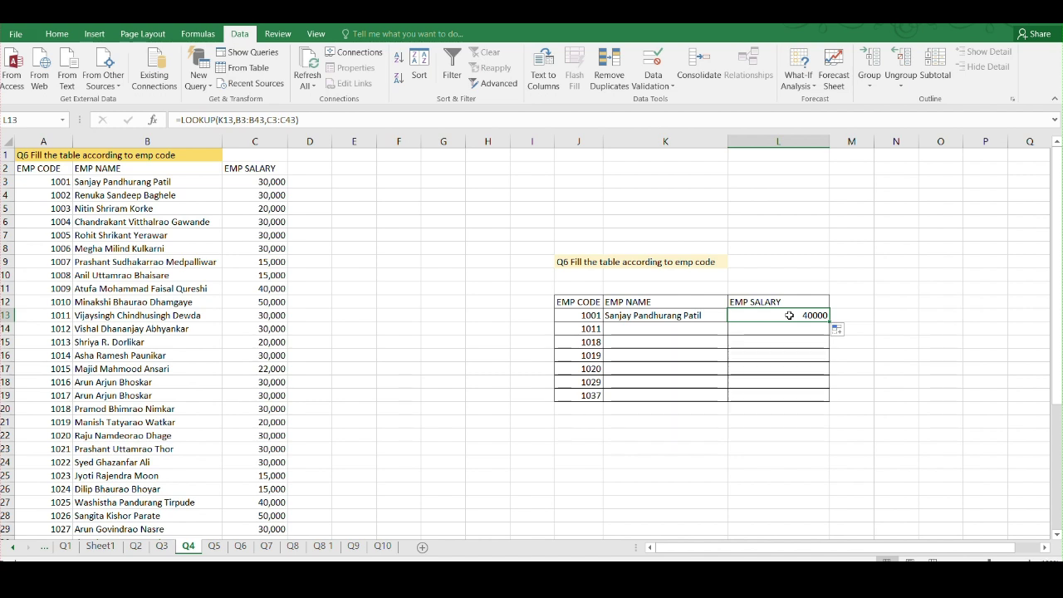
left_click(679, 319)
left_click(774, 318)
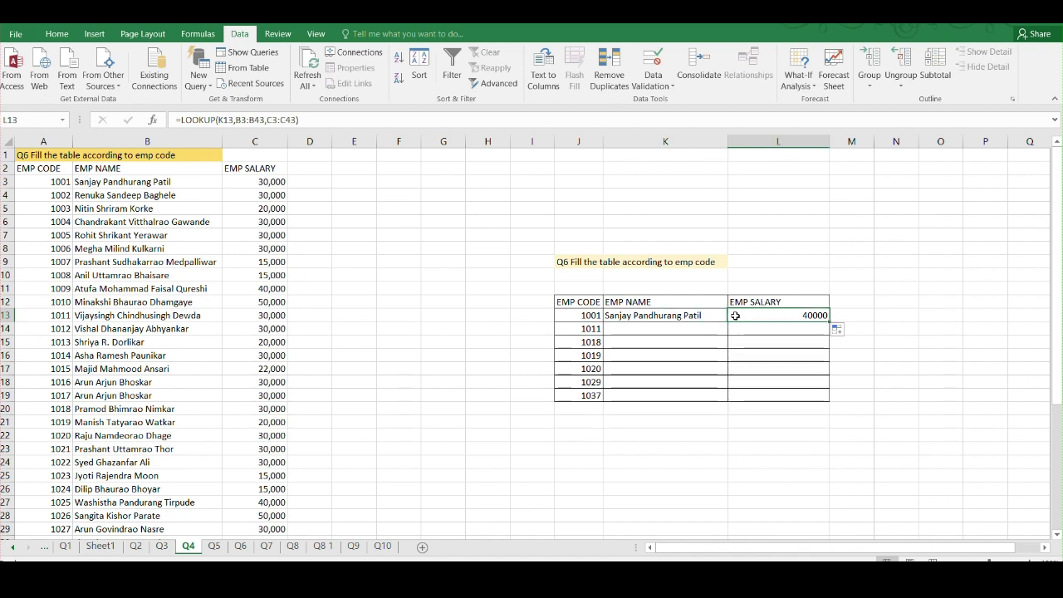
left_click(680, 319)
left_click(784, 321)
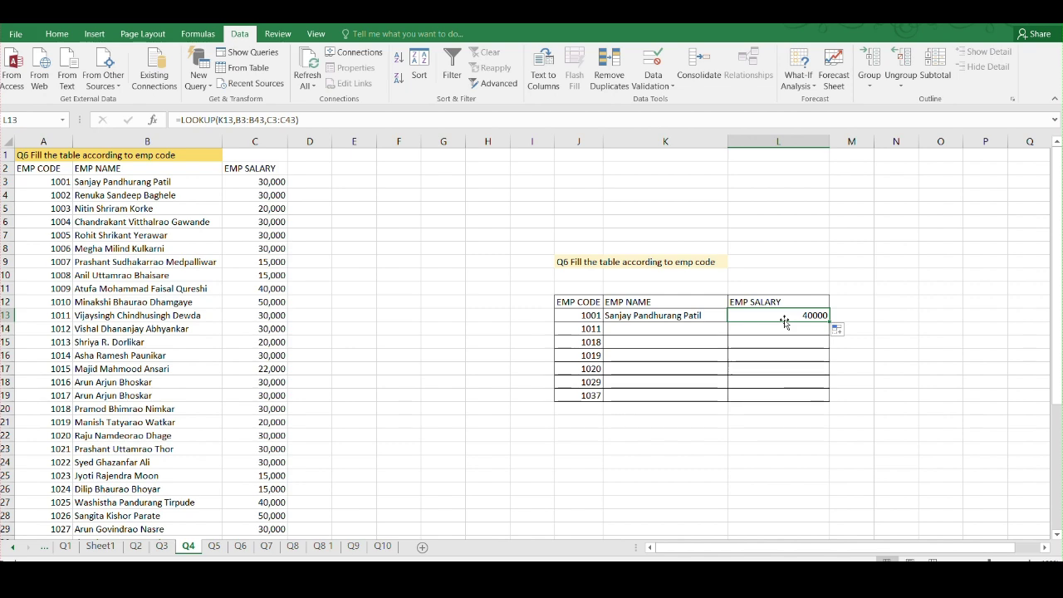
key("BackSpace")
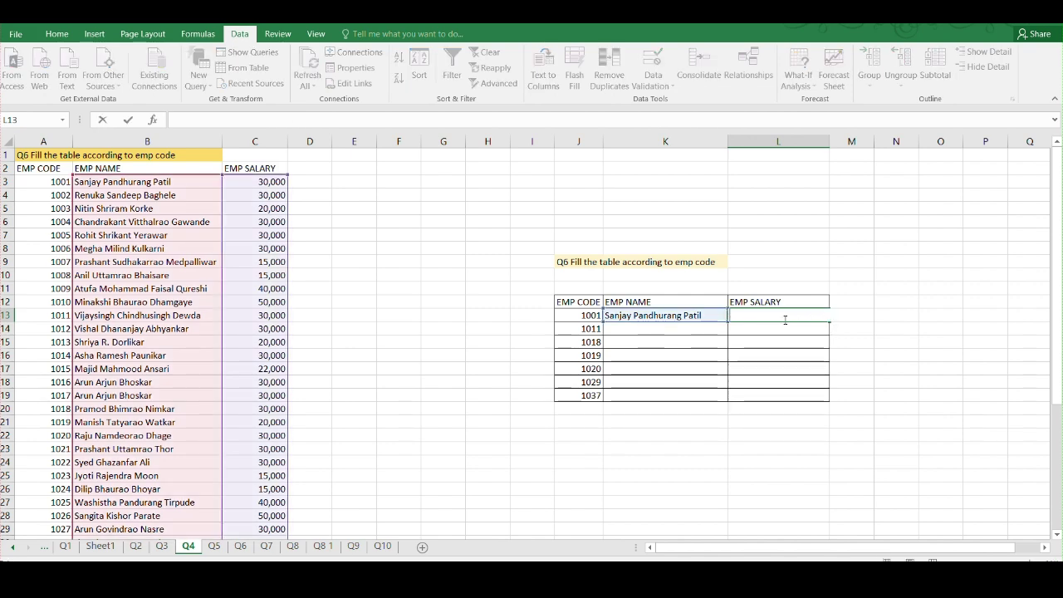
Step: Make the J13 and A3:A43 references absolute in the K13 LOOKUP formula and fill it across into L13 under EMP SALARY
left_click(675, 319)
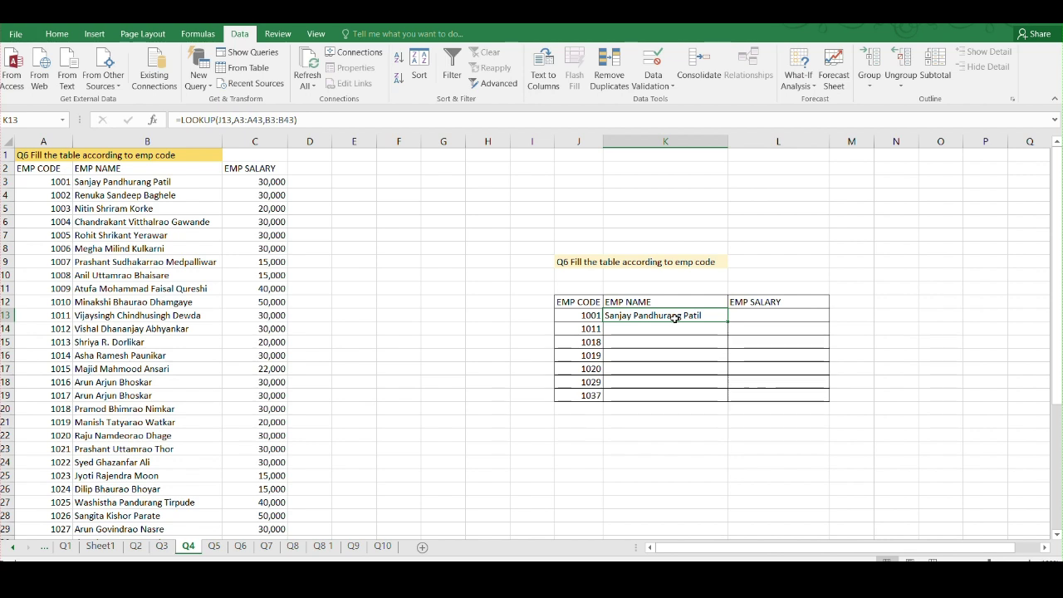
left_click(224, 121)
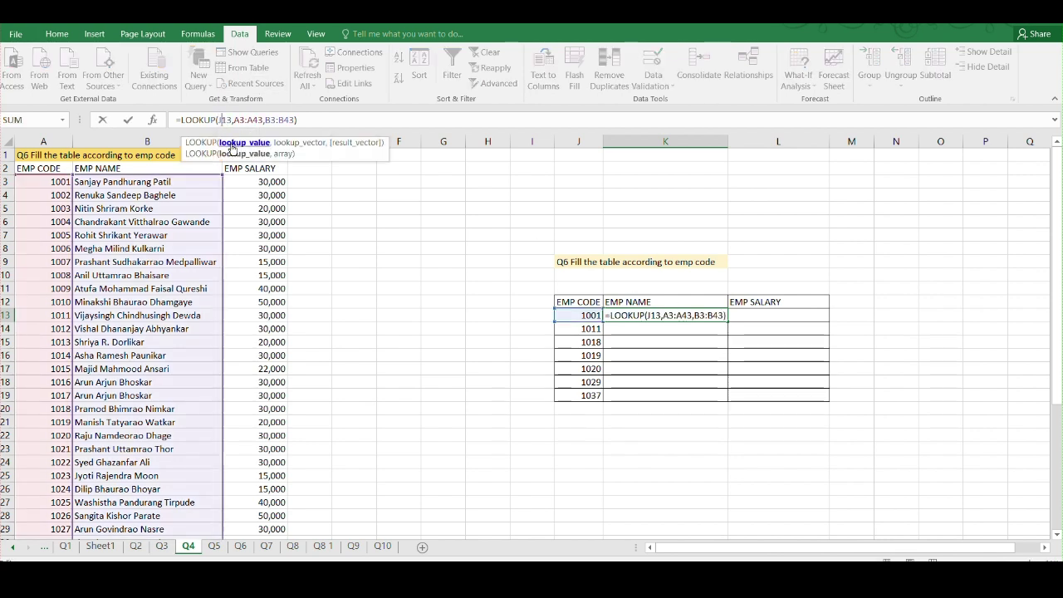
left_click(233, 143)
key("F4")
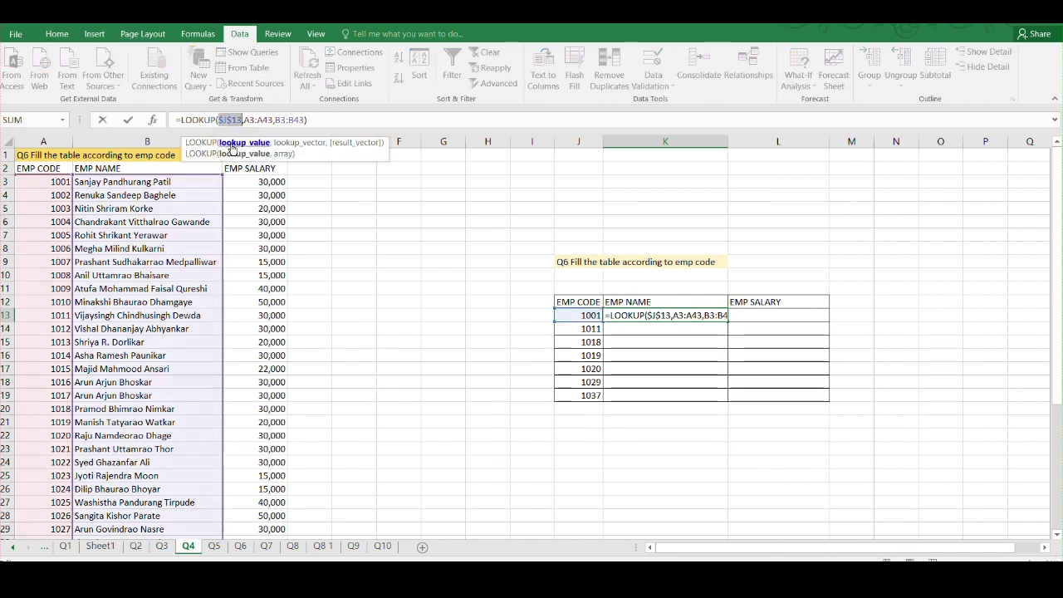
left_click(248, 121)
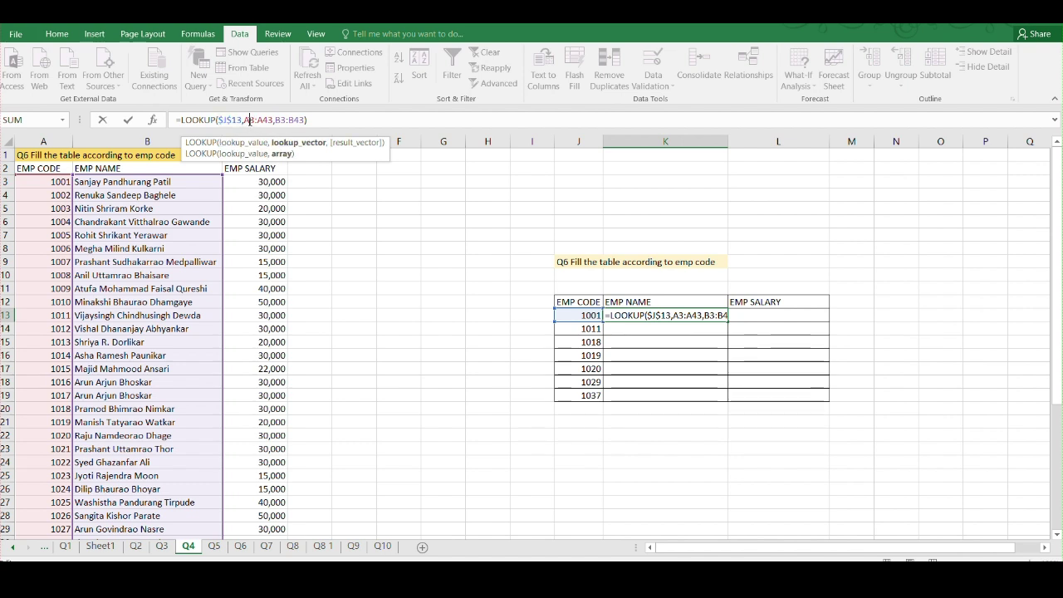
key("F4")
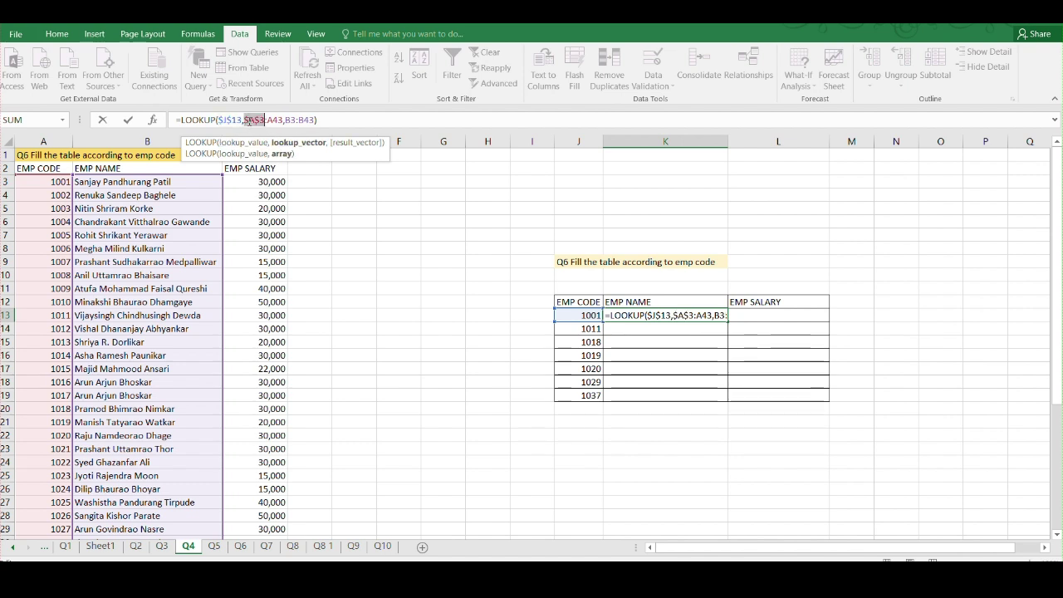
left_click(273, 121)
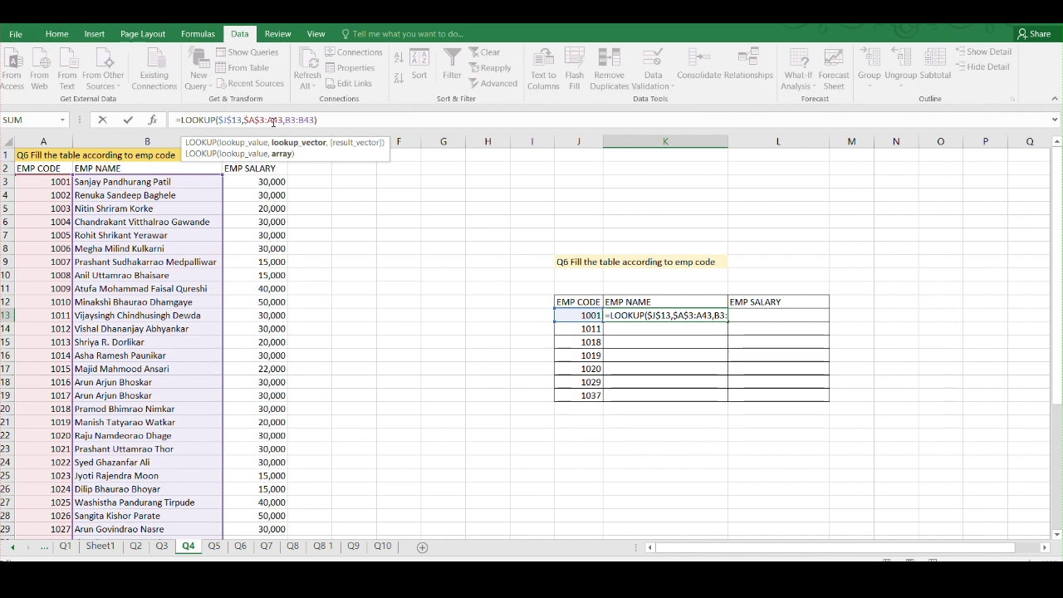
key("F4")
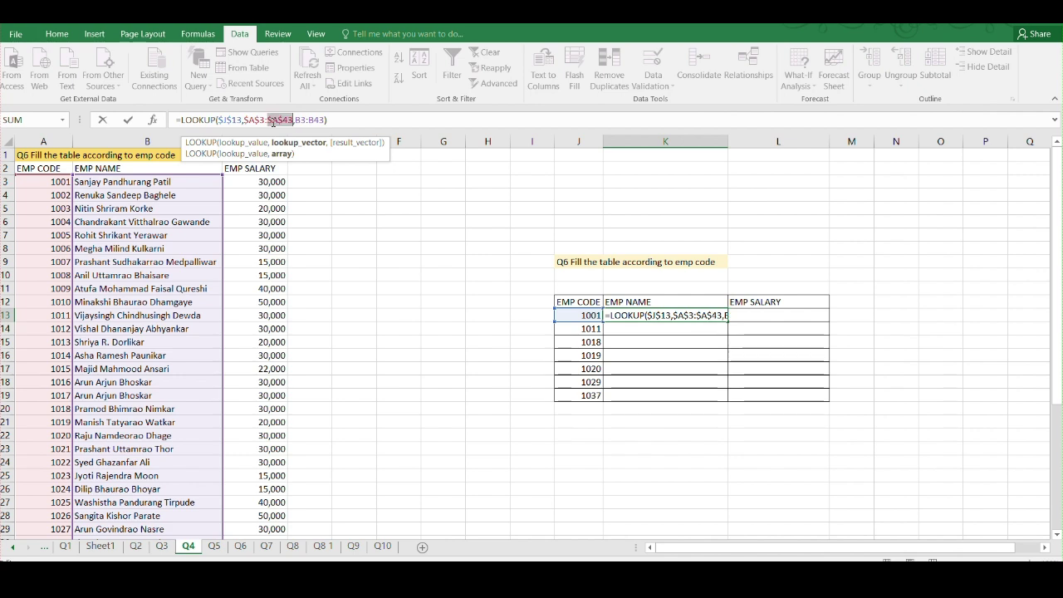
left_click(333, 121)
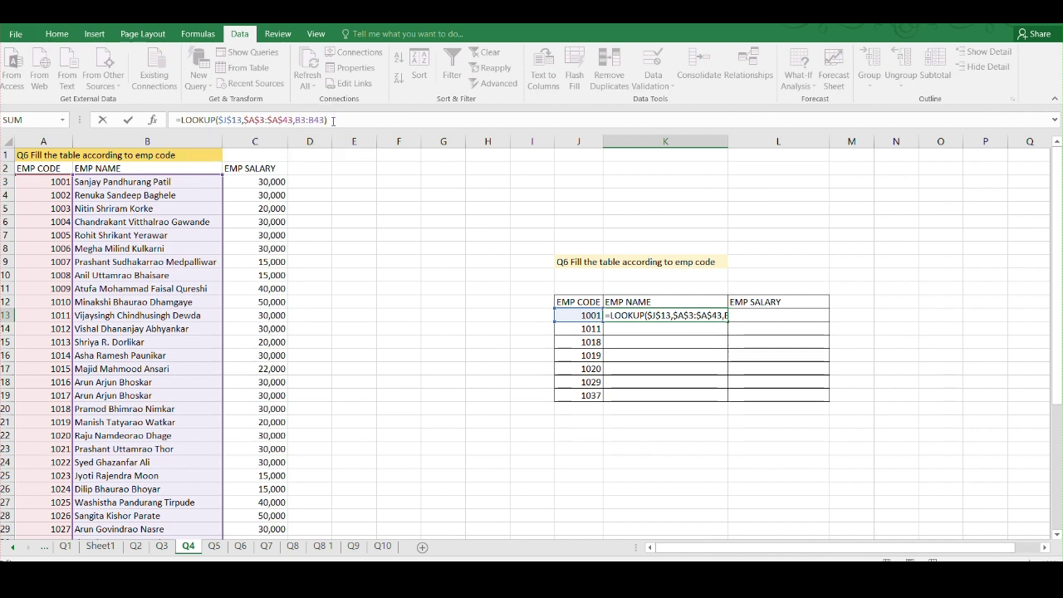
key("Return")
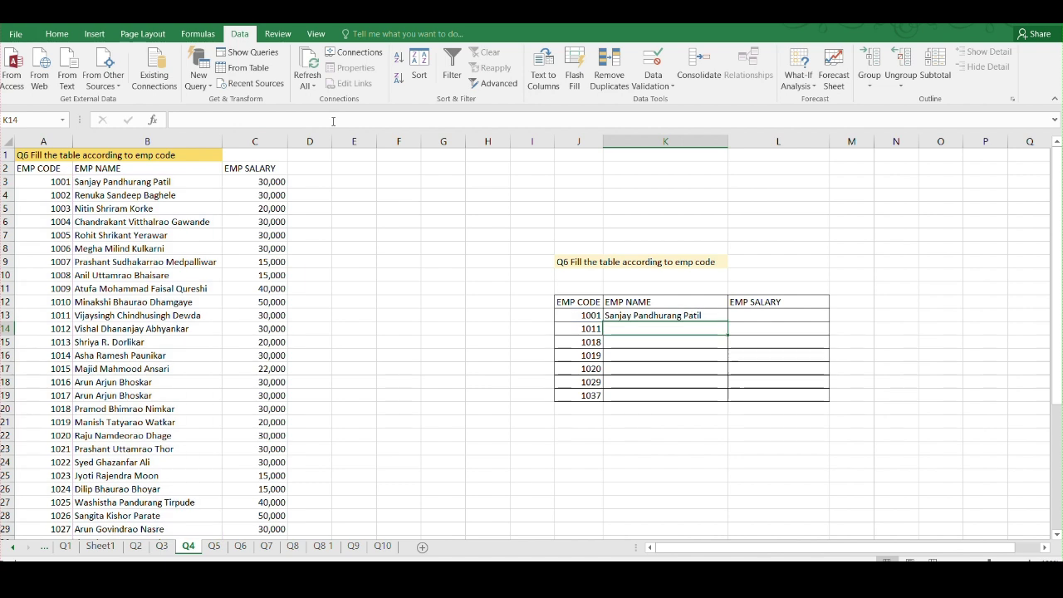
left_click(689, 314)
left_click_drag(727, 323, 827, 323)
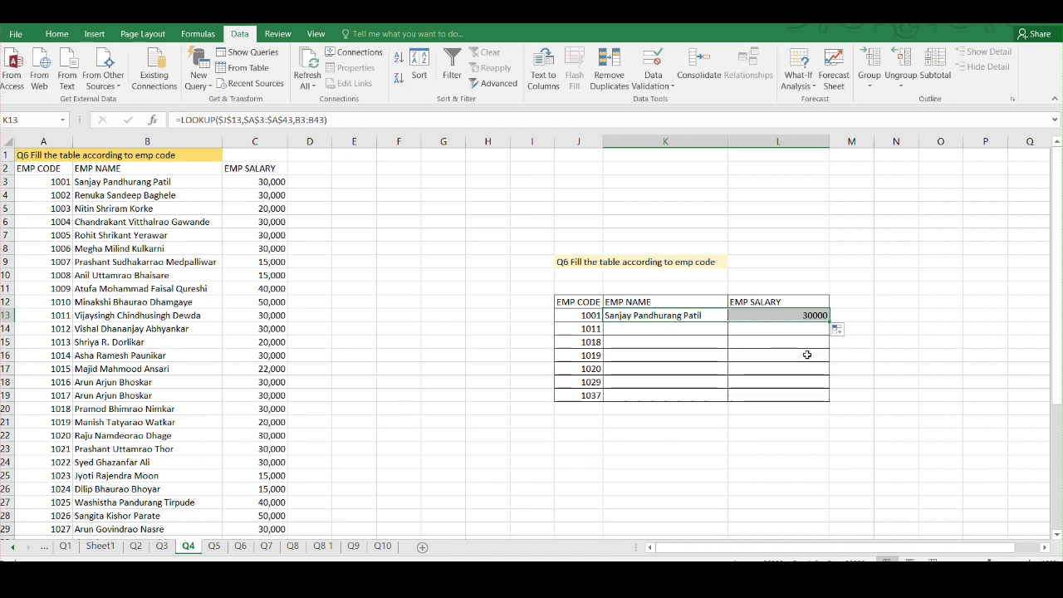
Step: Look at the Q5 result exercise and delete the existing Sales line chart from the Q6 sheet
left_click(216, 546)
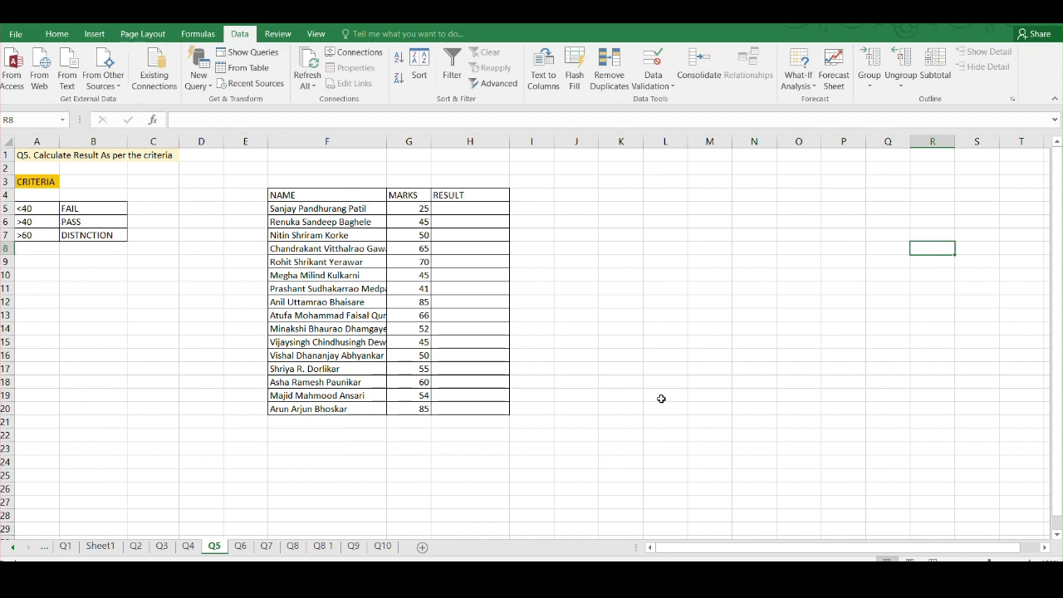
left_click(240, 546)
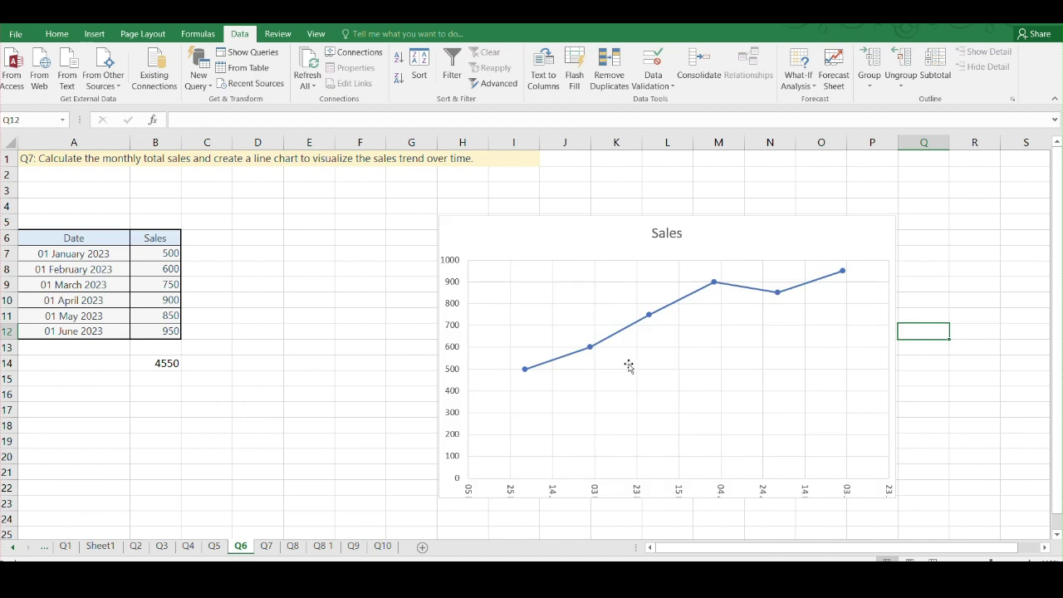
left_click(589, 299)
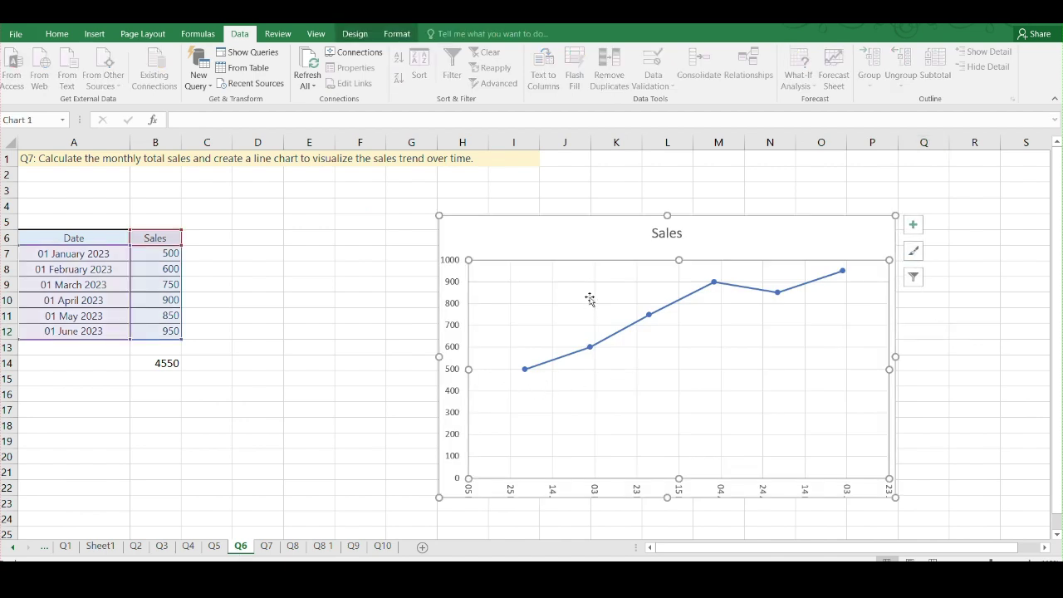
left_click(581, 245)
key("Delete")
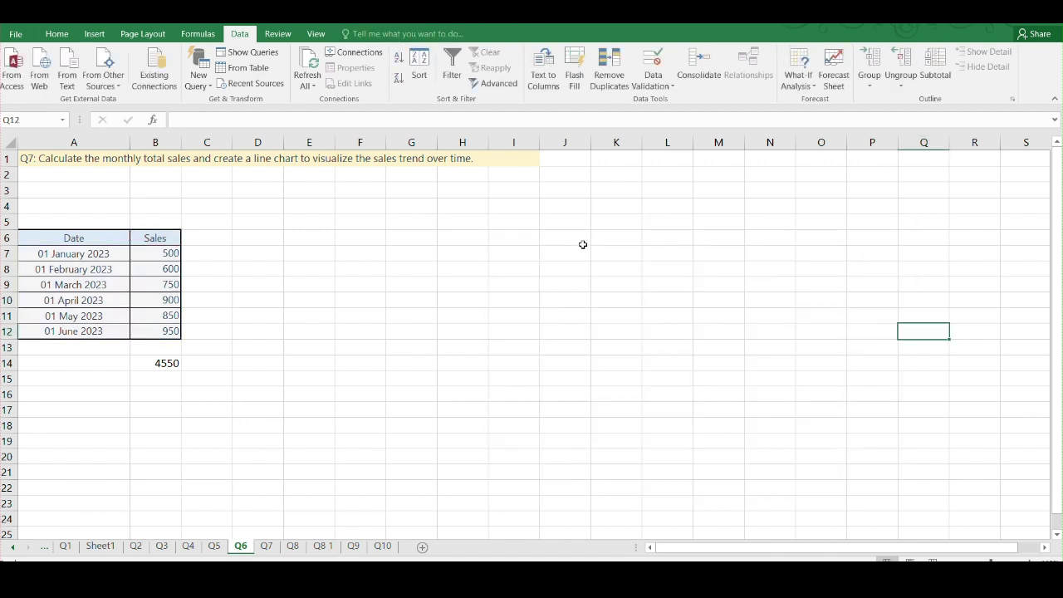
left_click(582, 244)
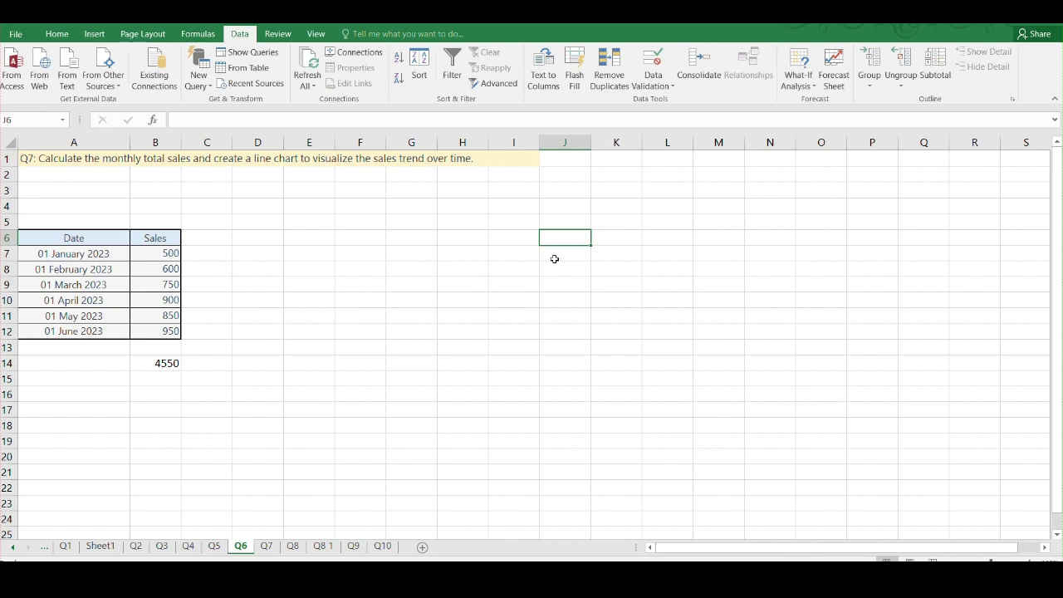
Step: Label the sum below the sales table by entering "Total sales" in A14
left_click(92, 364)
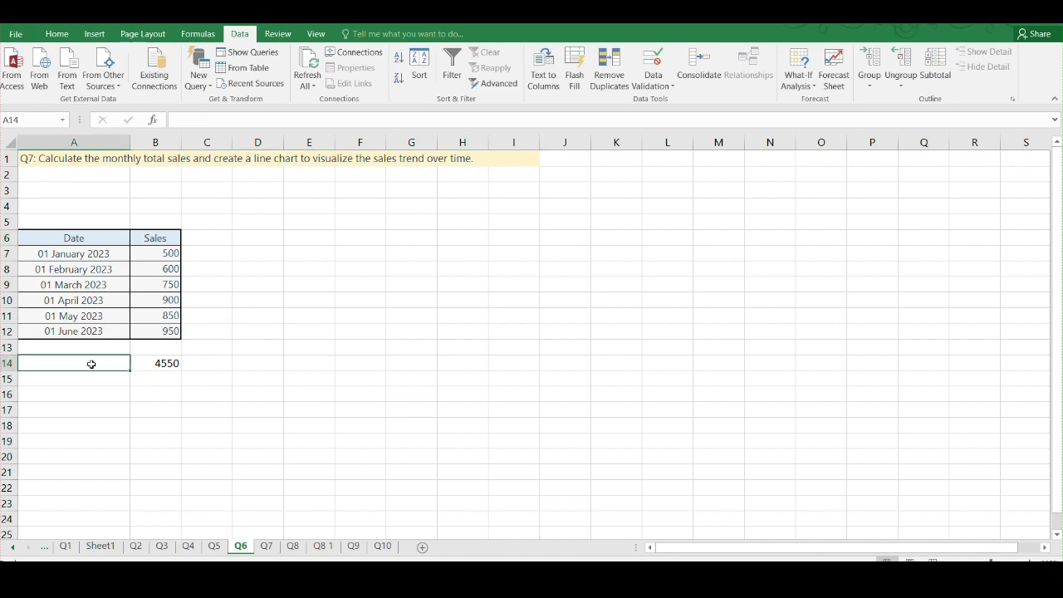
type("Total sales")
key("Return")
left_click(287, 344)
Step: Insert the recommended Scatter chart for the sales table and total in A6:B14 and inspect its total sales point
left_click_drag(65, 238, 140, 361)
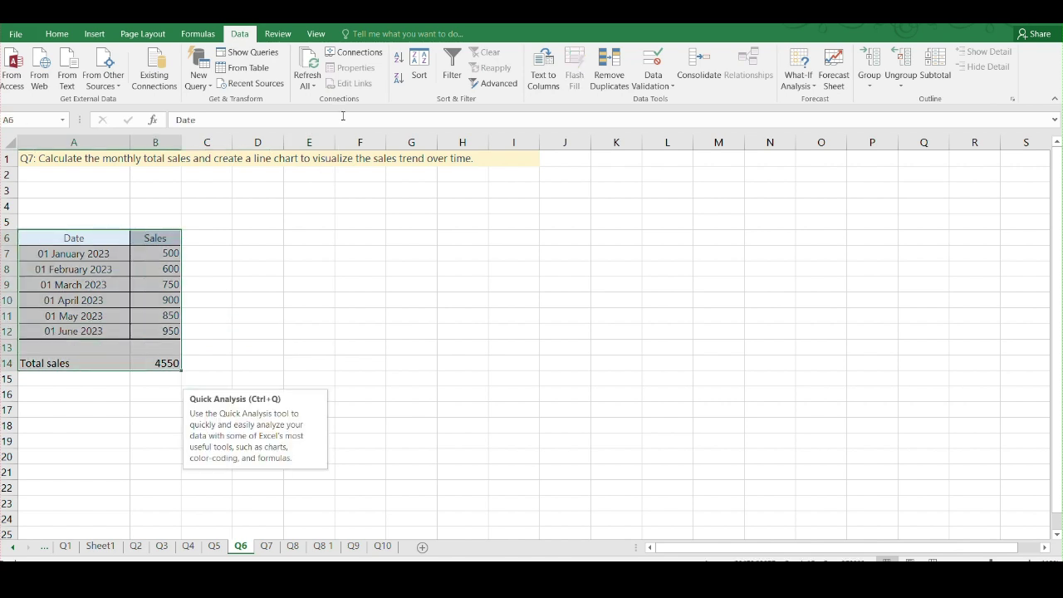
left_click(94, 34)
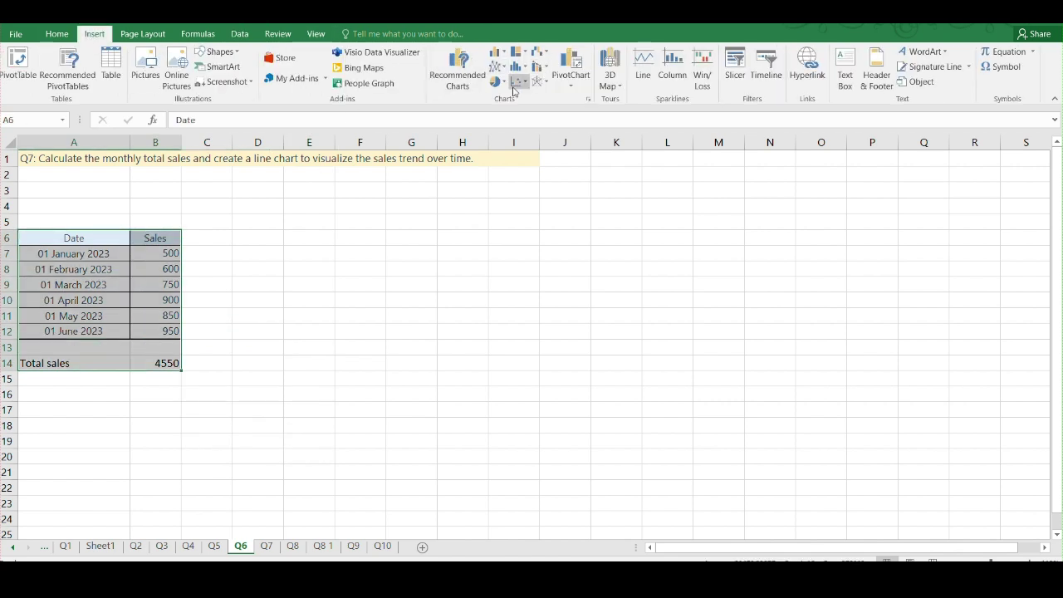
left_click(458, 86)
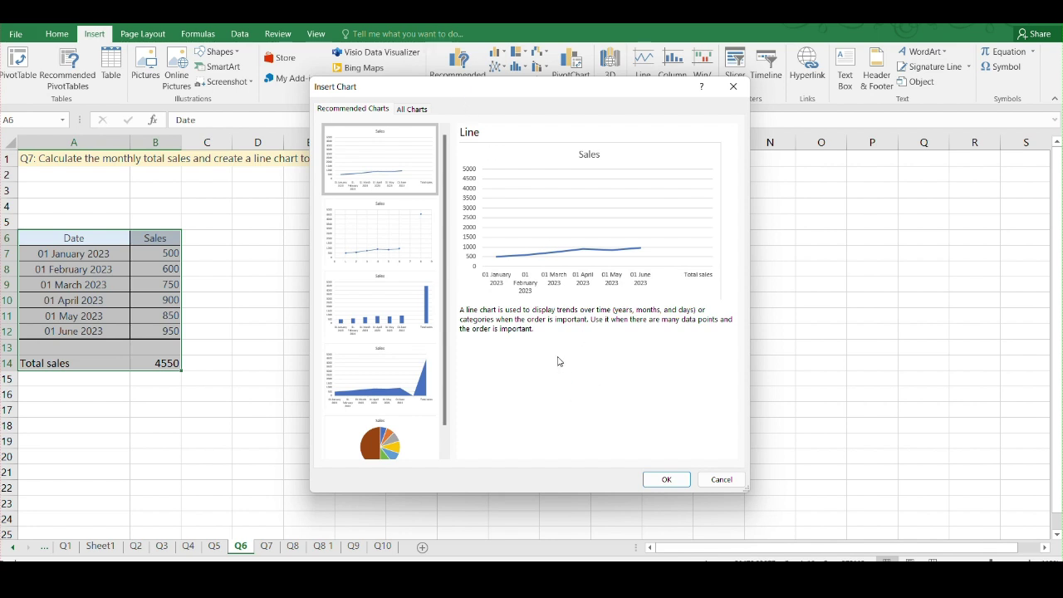
left_click(386, 374)
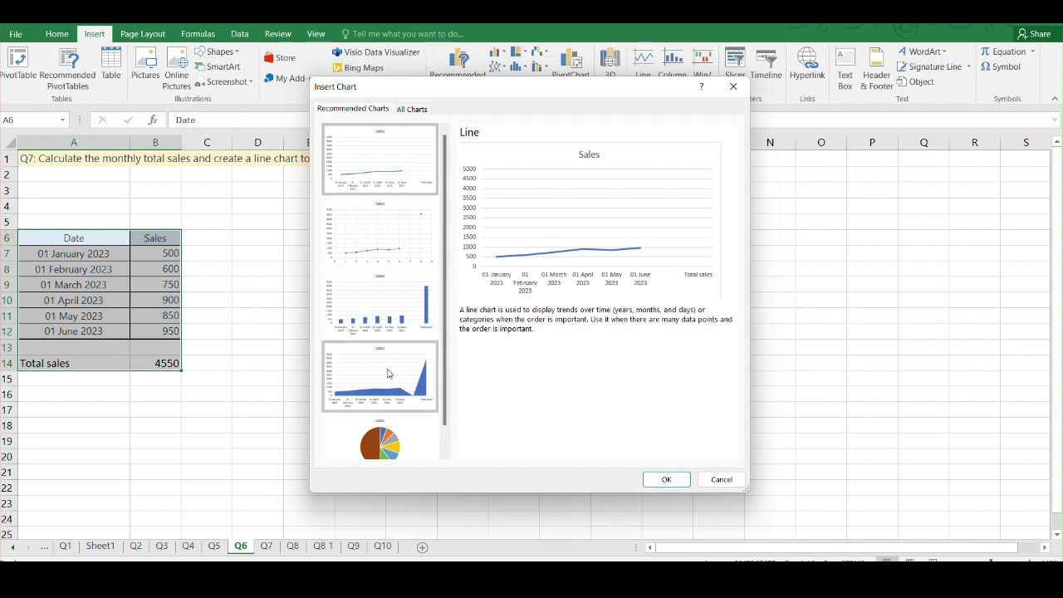
left_click(366, 247)
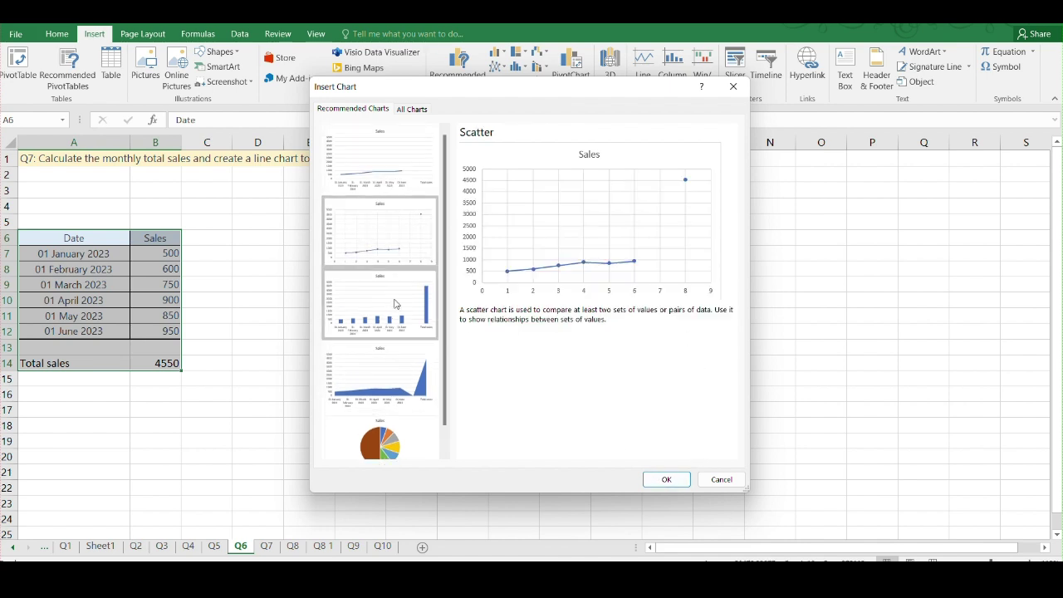
left_click(666, 479)
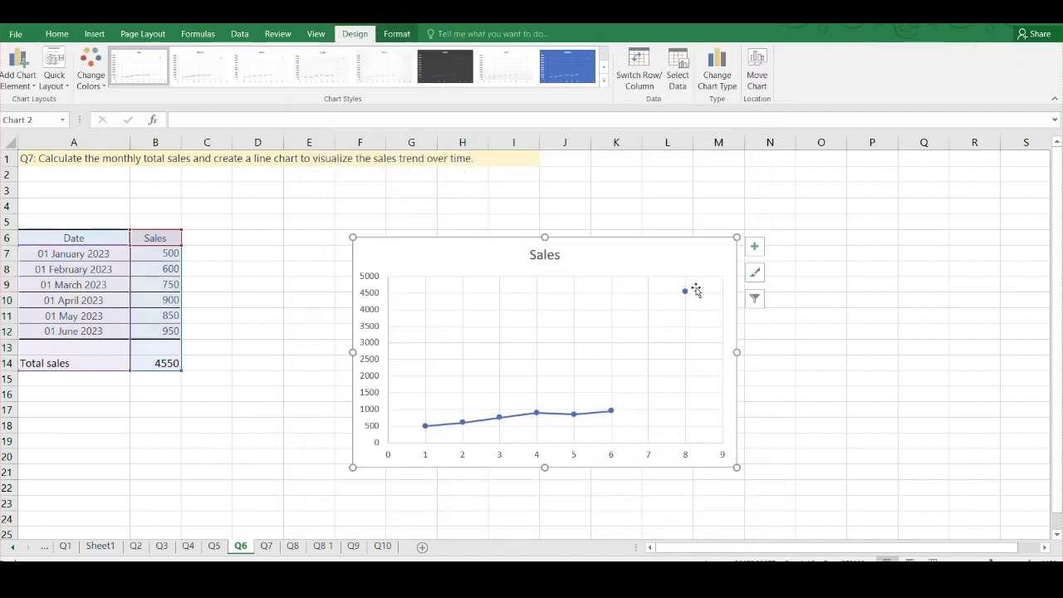
mouse_move(687, 296)
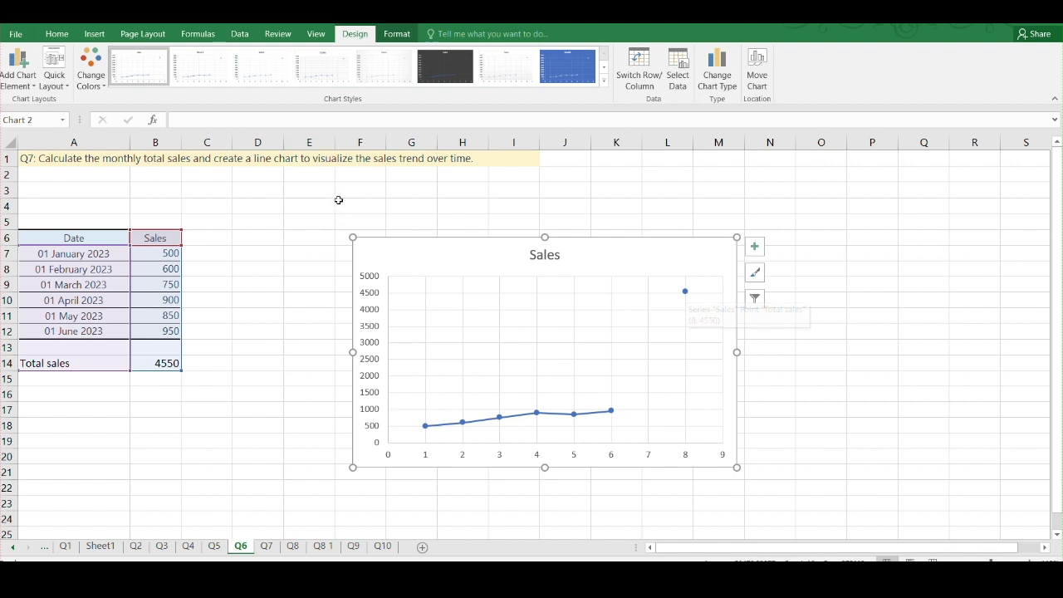
left_click(250, 263)
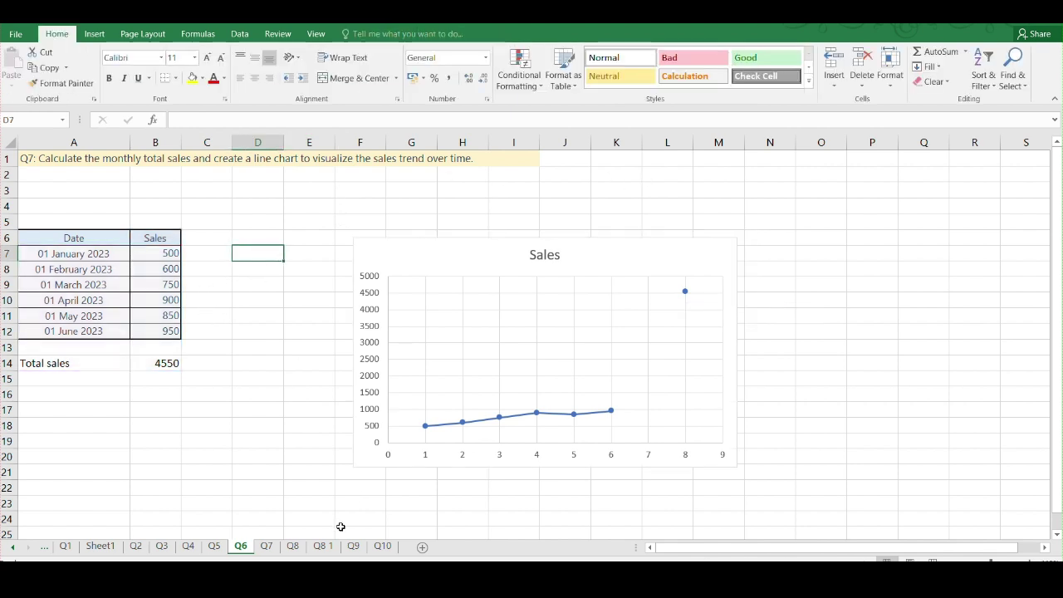
Step: Look at the Q7 marks highlighting exercise and compare the uncleaned employee data on Q8 with the target layout on Q8 1
left_click(266, 537)
left_click(267, 545)
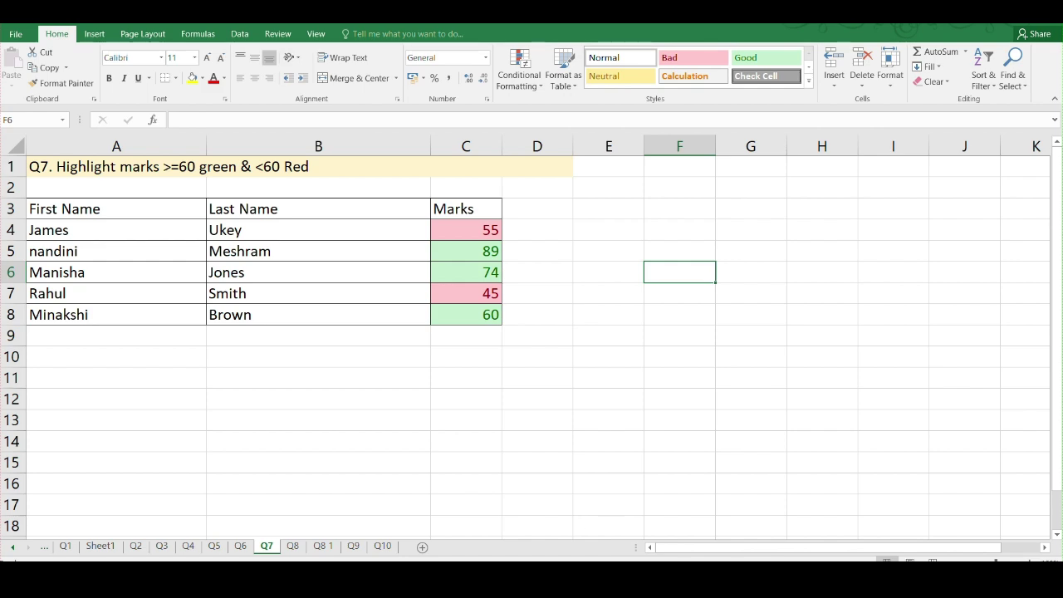
left_click(292, 546)
scroll(375, 384, "up", 20)
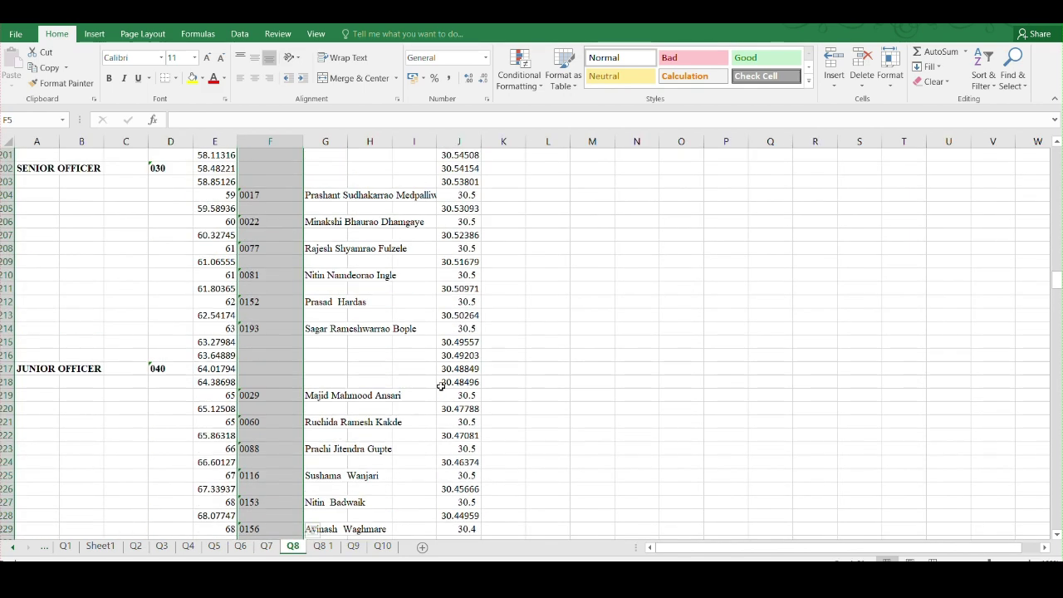
scroll(375, 384, "up", 20)
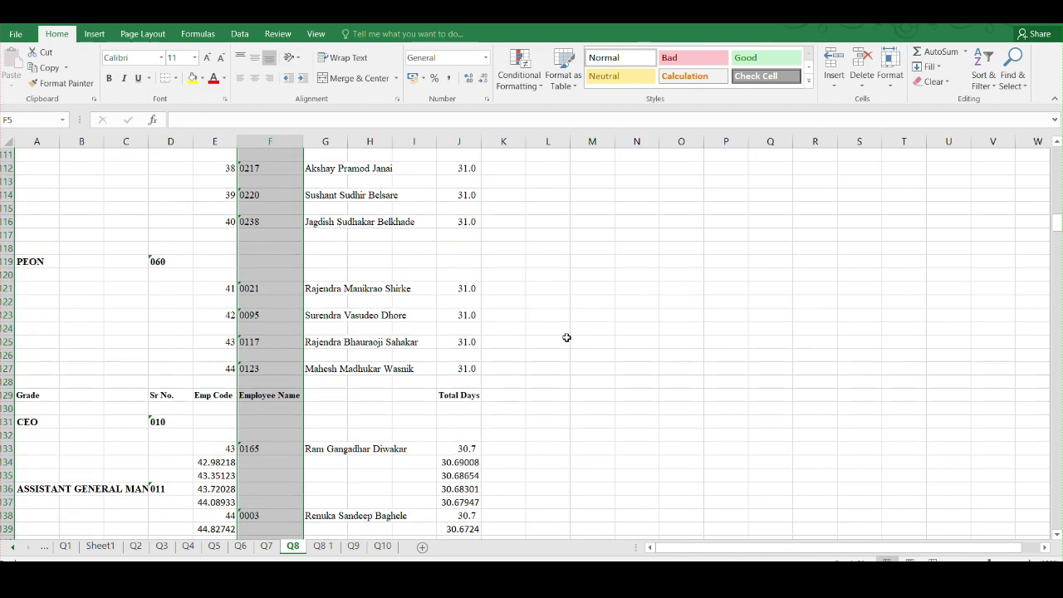
scroll(360, 348, "up", 4)
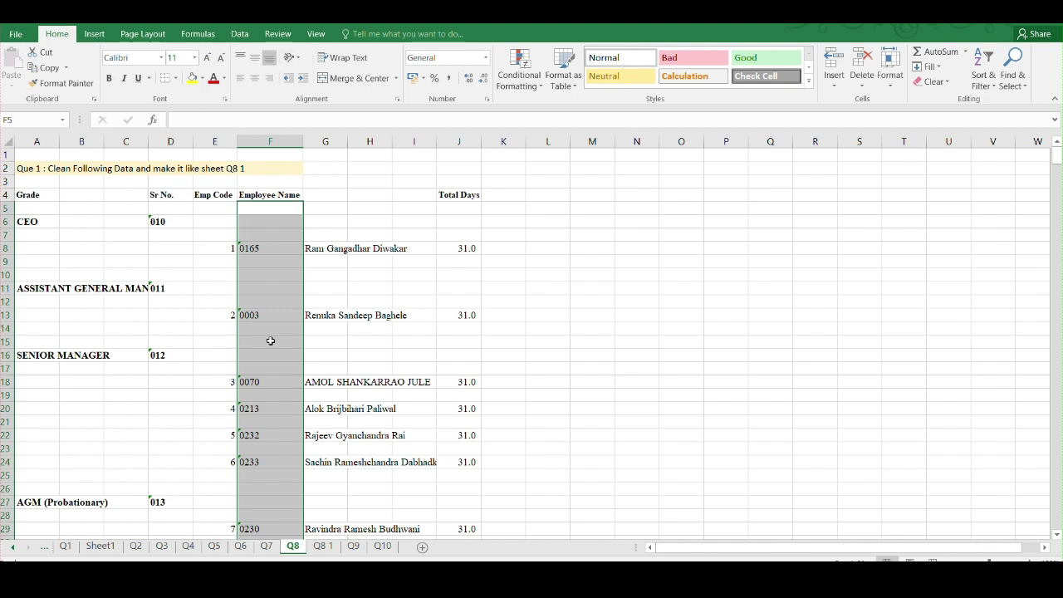
left_click(322, 546)
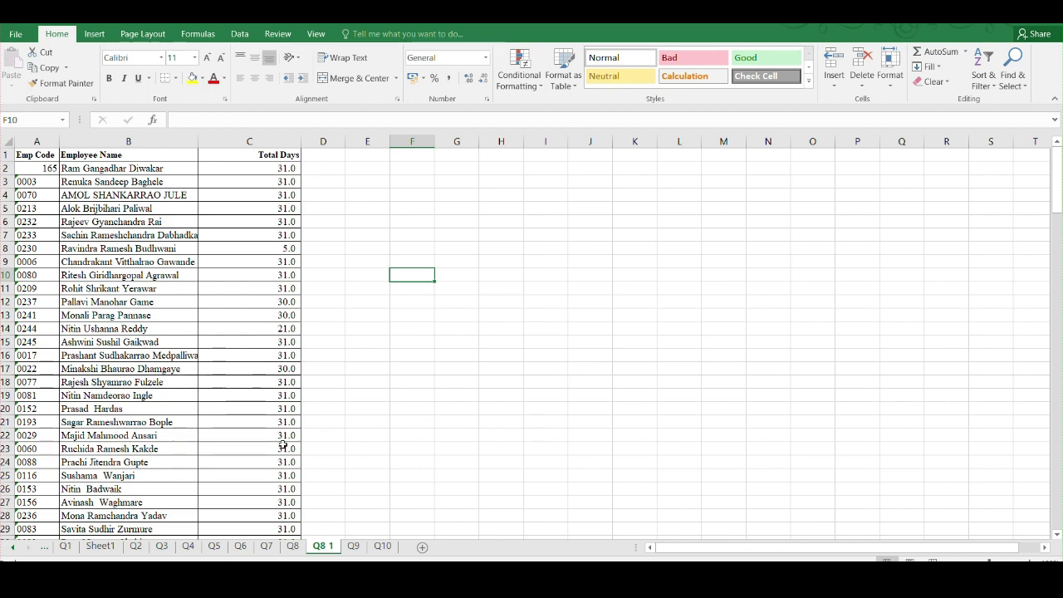
left_click(293, 547)
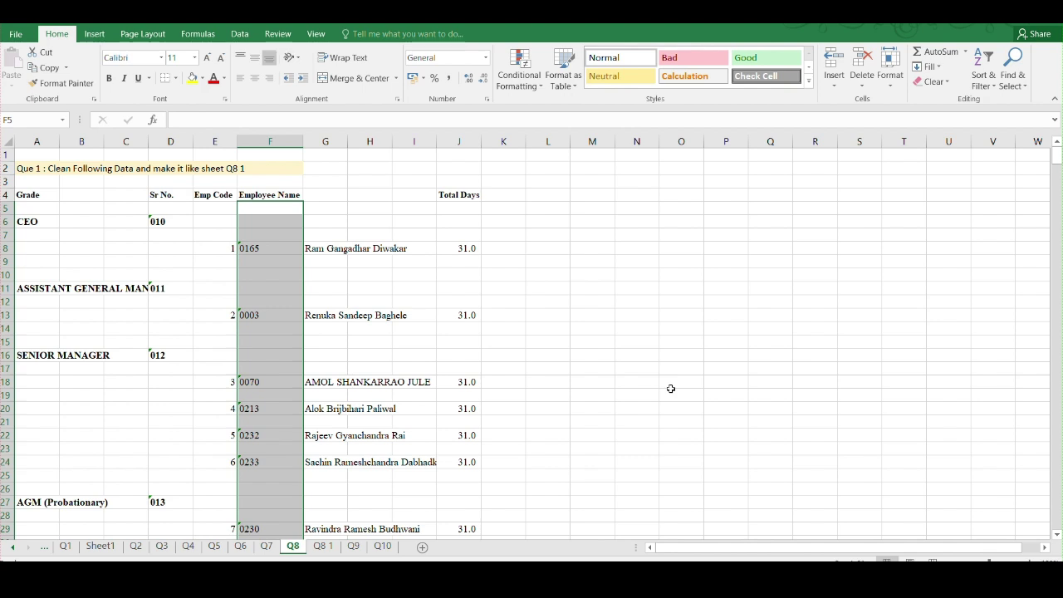
Step: Compare the grade, code, name and total days columns and blank rows on Q8 with the cleaned layout on Q8 1
left_click(323, 546)
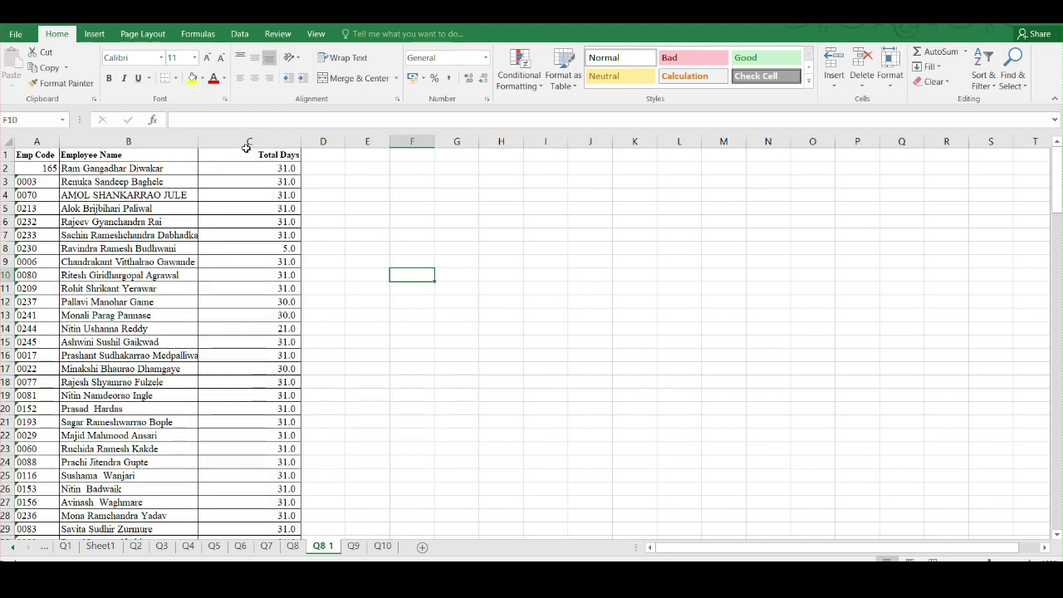
left_click(292, 546)
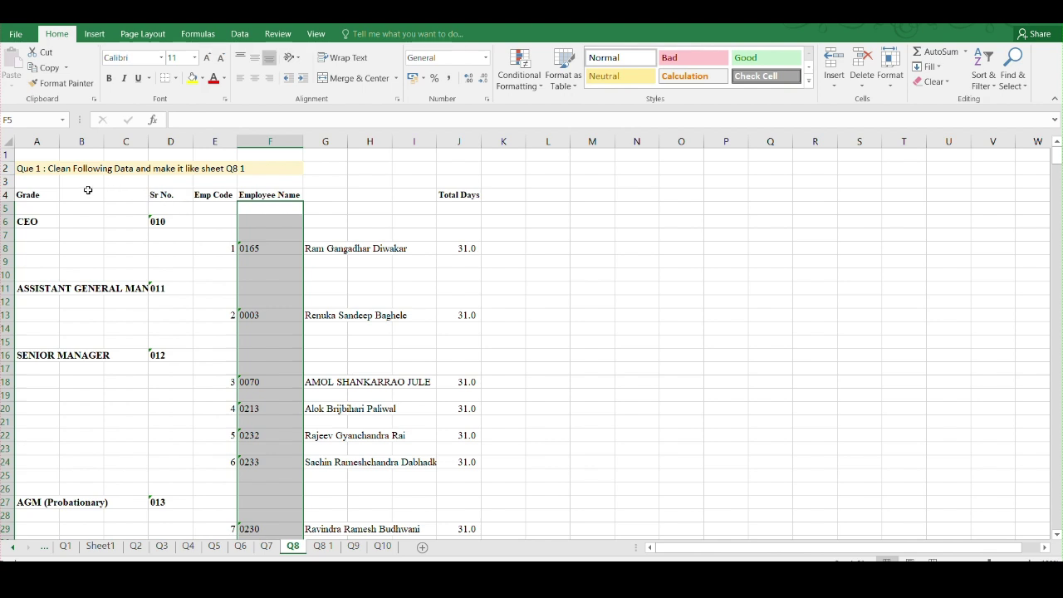
left_click(61, 197)
left_click_drag(61, 197, 172, 385)
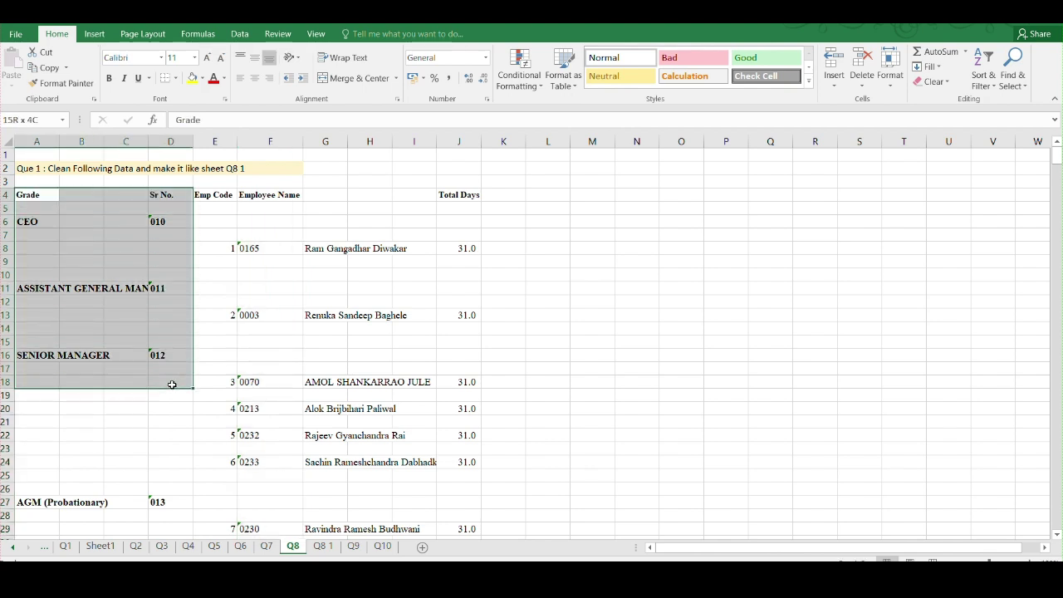
left_click_drag(221, 198, 472, 317)
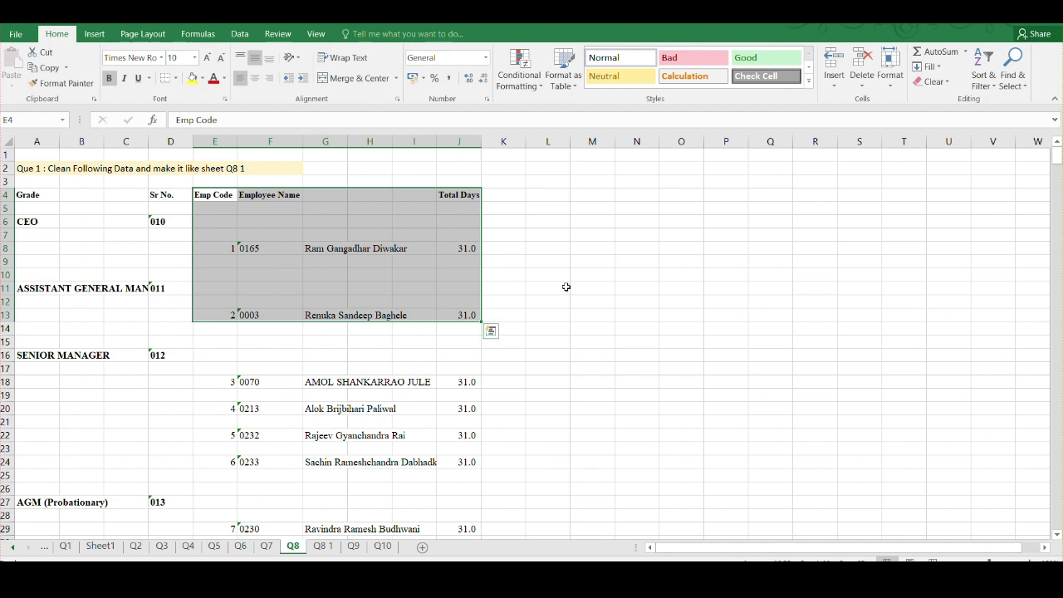
left_click(239, 33)
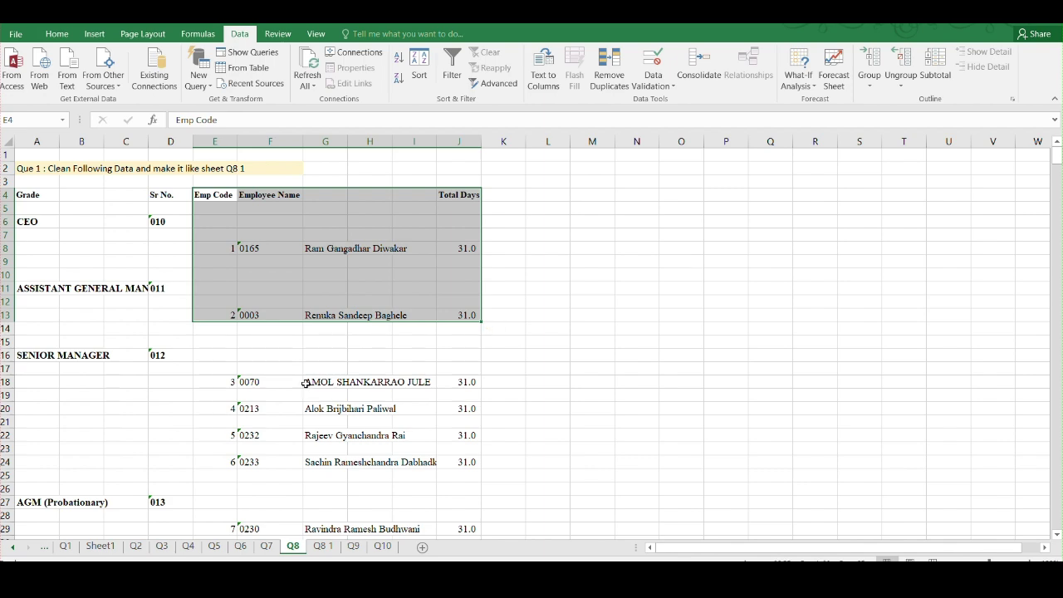
scroll(315, 360, "down", 5)
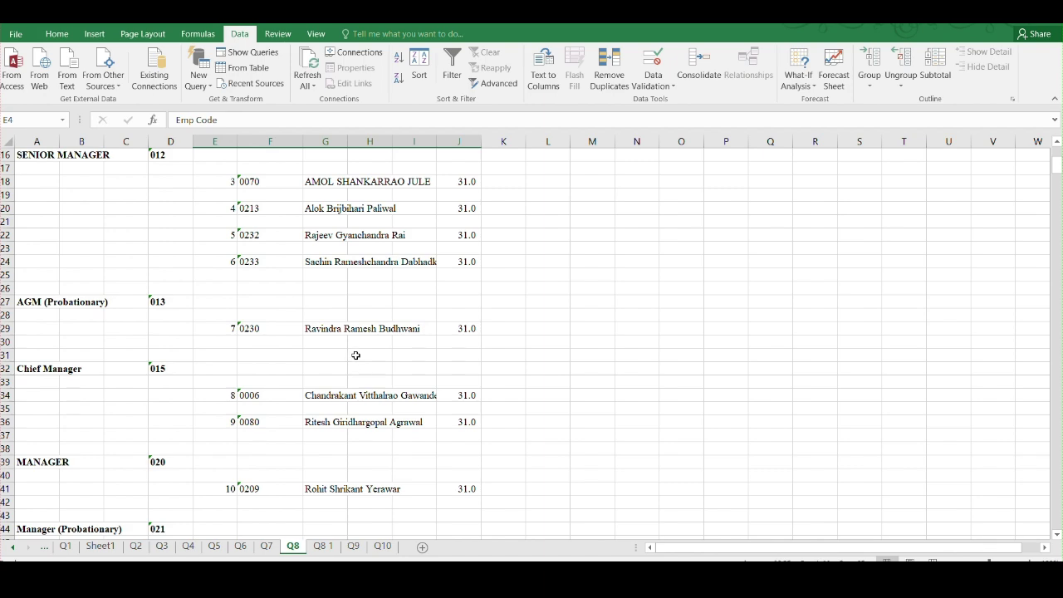
scroll(354, 359, "up", 5)
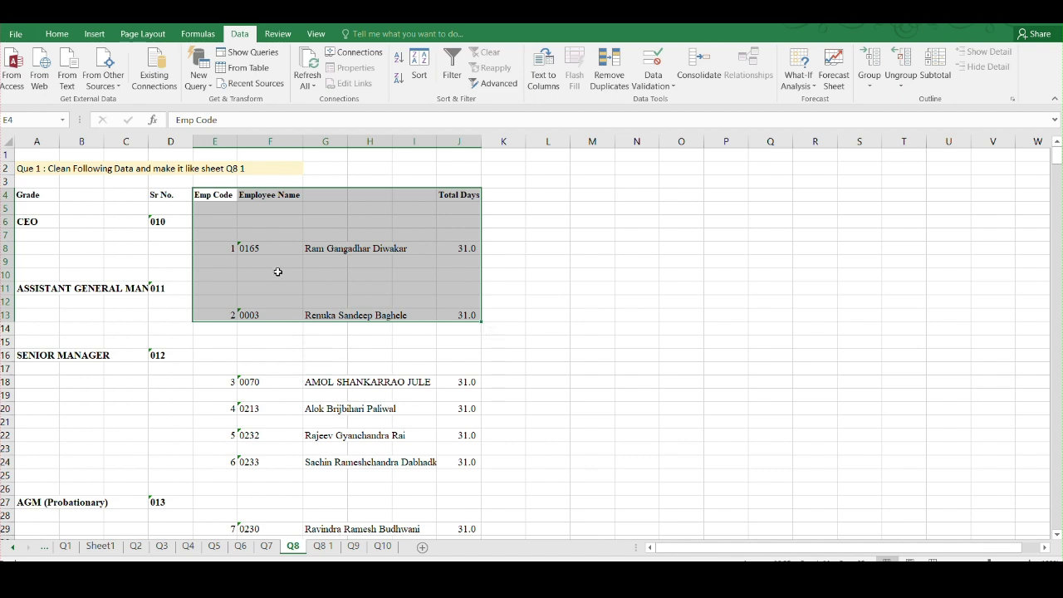
left_click(260, 236)
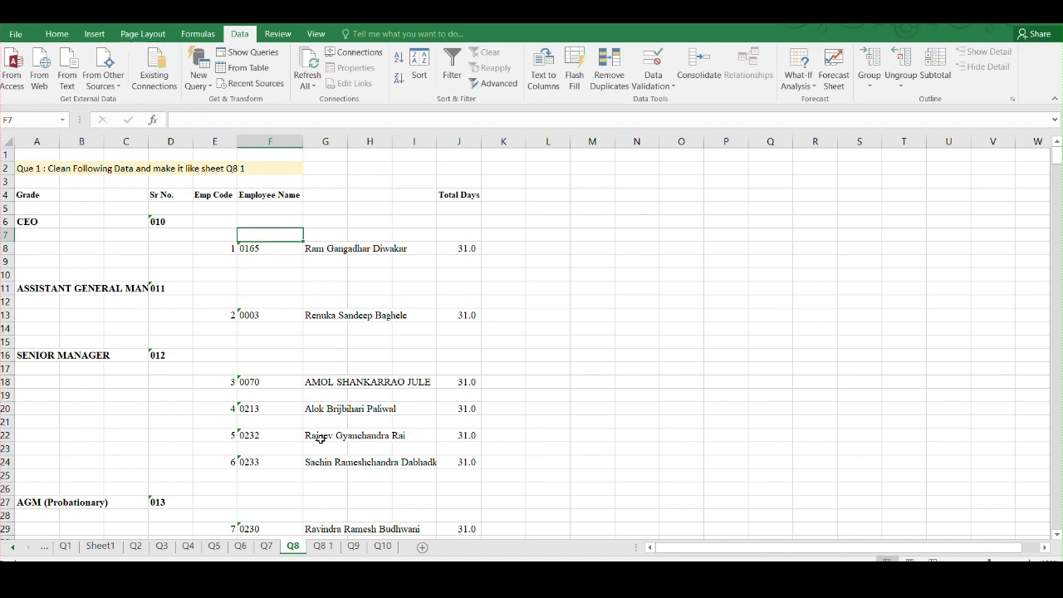
left_click(323, 545)
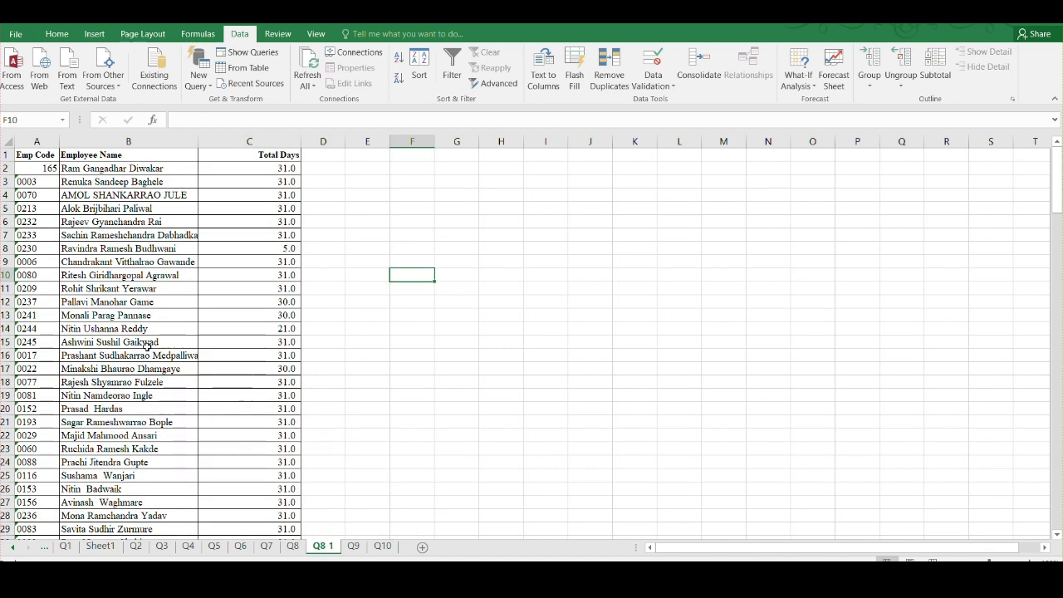
Step: Look at the Q9 transpose exercise, the Q10 Min, Max, Sum, Avg exercise, the Sheet1 formula and the Q3 check box list
left_click(353, 546)
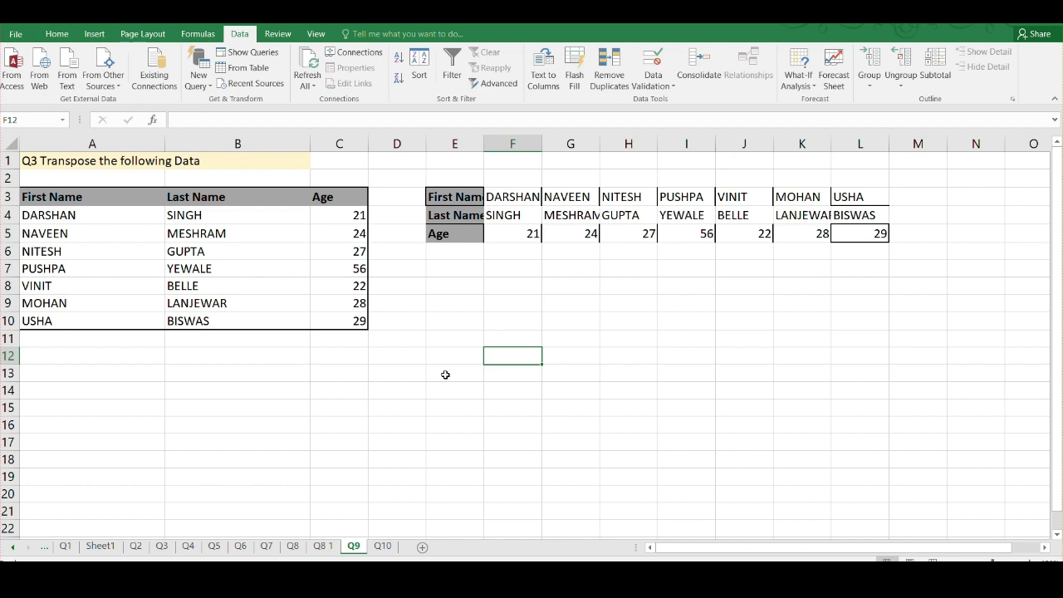
left_click(382, 546)
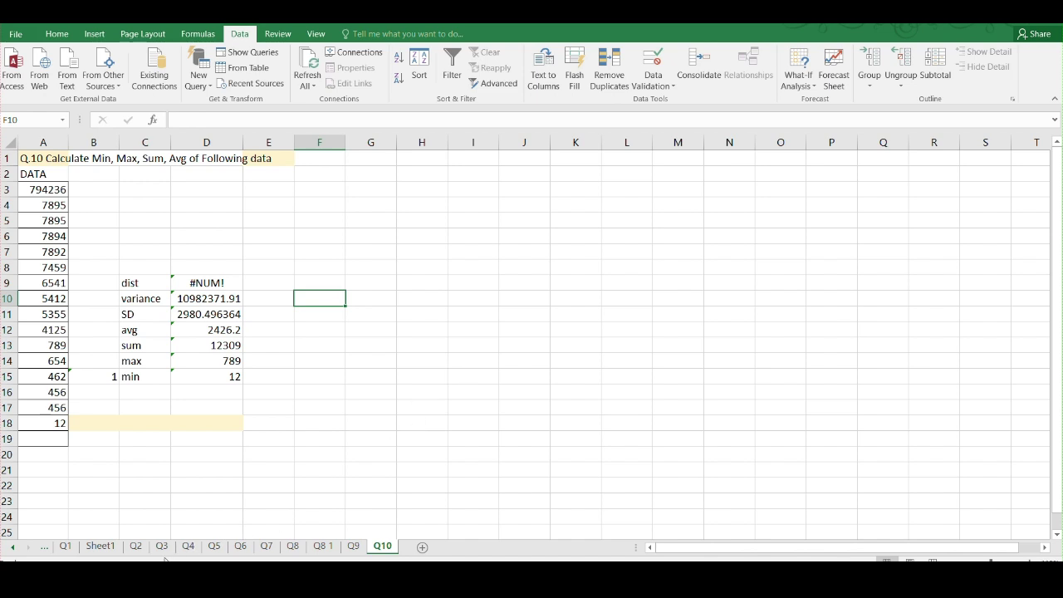
left_click(135, 547)
left_click(106, 548)
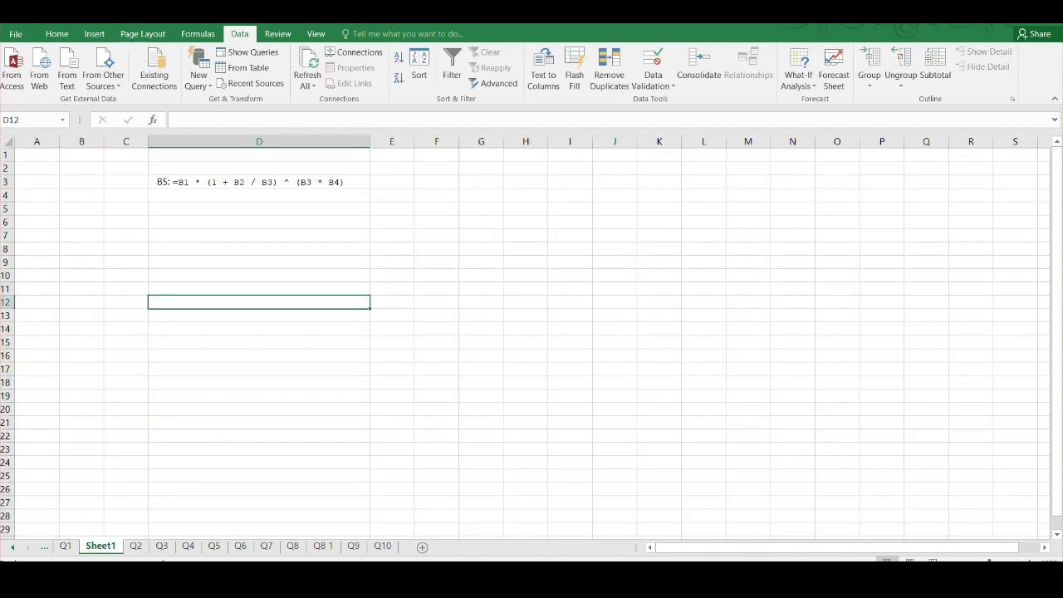
left_click(133, 546)
left_click(162, 547)
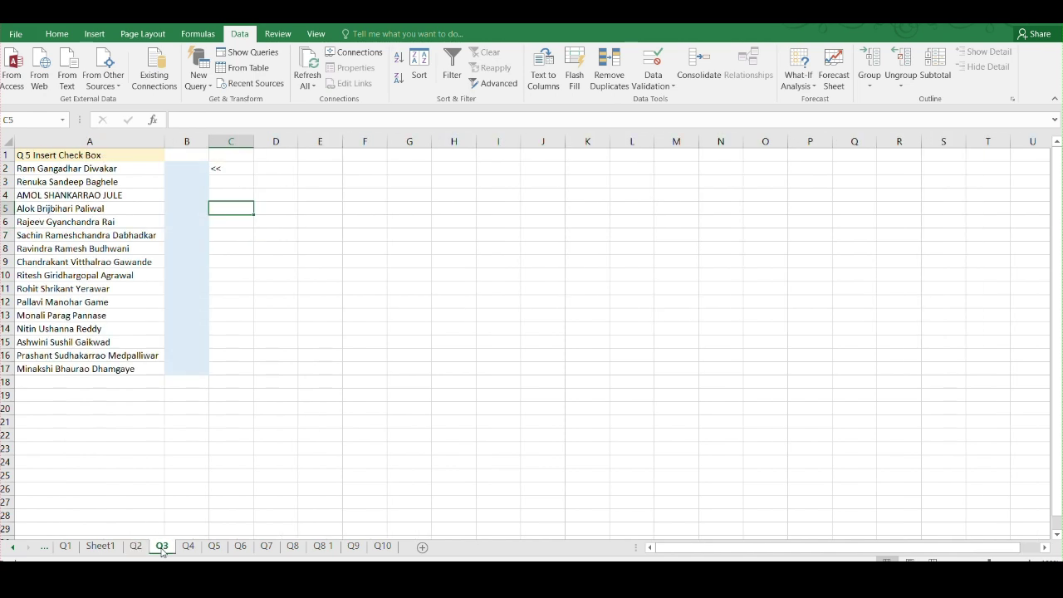
Step: Select the category list A3:A26 on the Q1 counting sheet and bring up the available insert commands
left_click(67, 548)
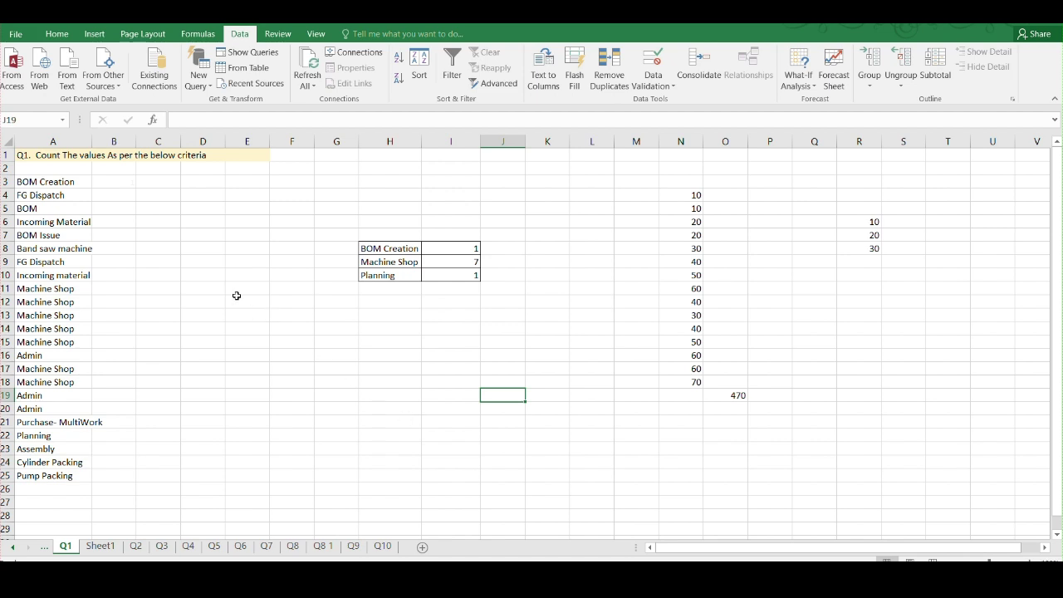
left_click_drag(56, 181, 32, 487)
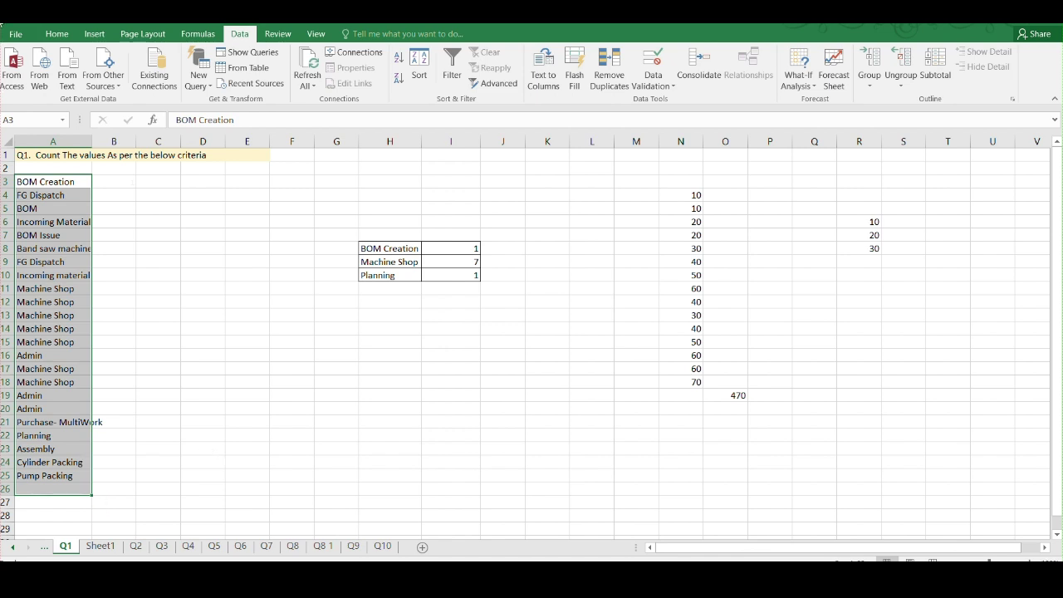
left_click(94, 35)
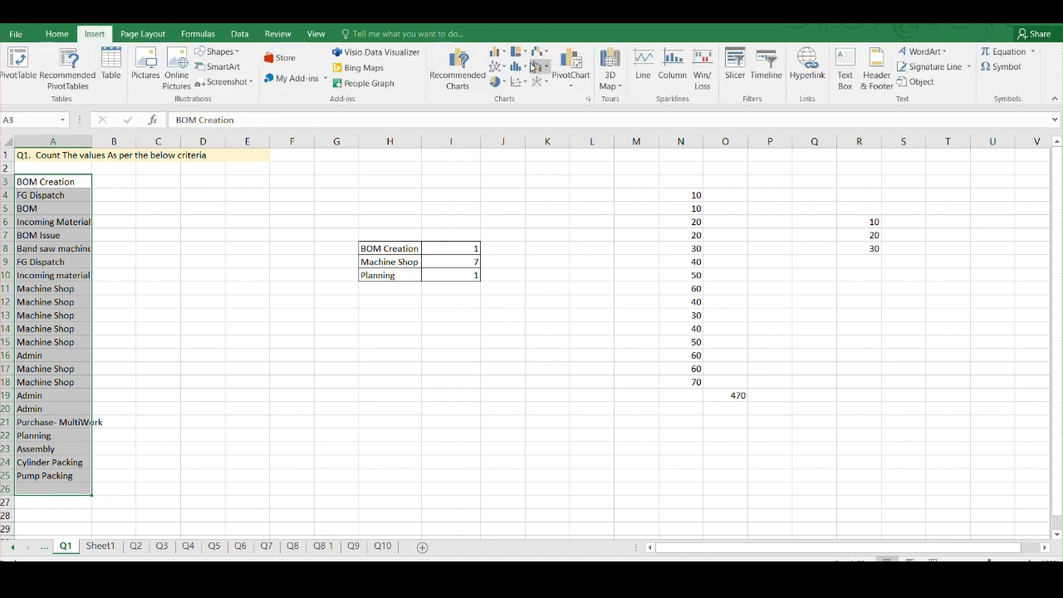